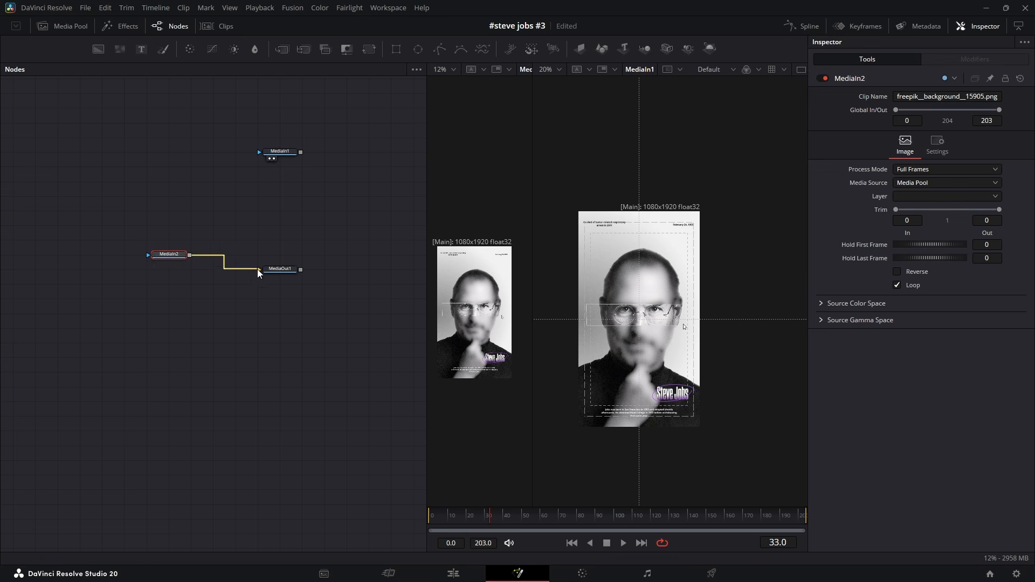
# Connect the portrait image to the output and mirror it horizontally with a Transform node placed after it.
pyautogui.click(274, 276)
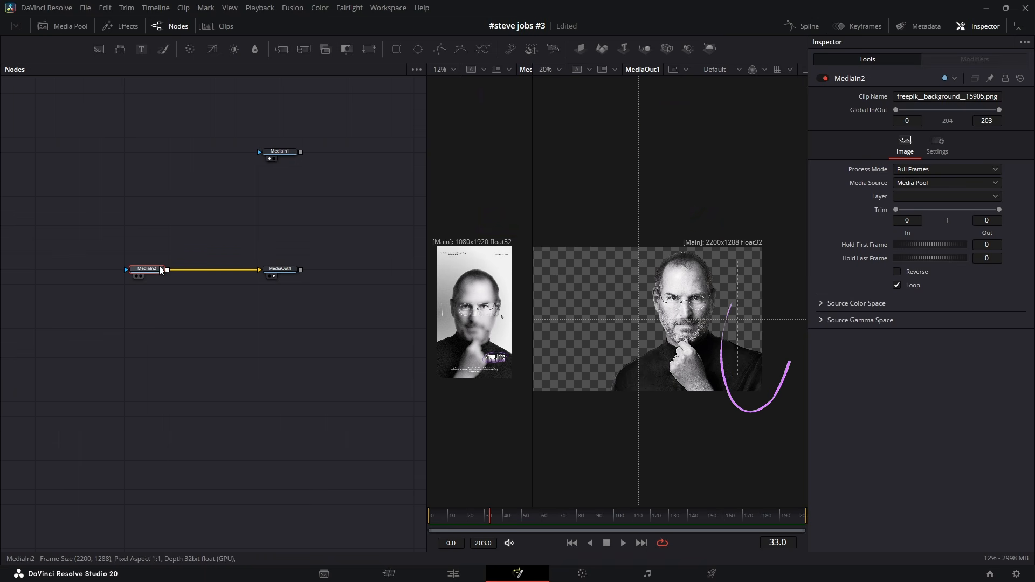
pyautogui.moveTo(157, 268); pyautogui.dragTo(112, 268)
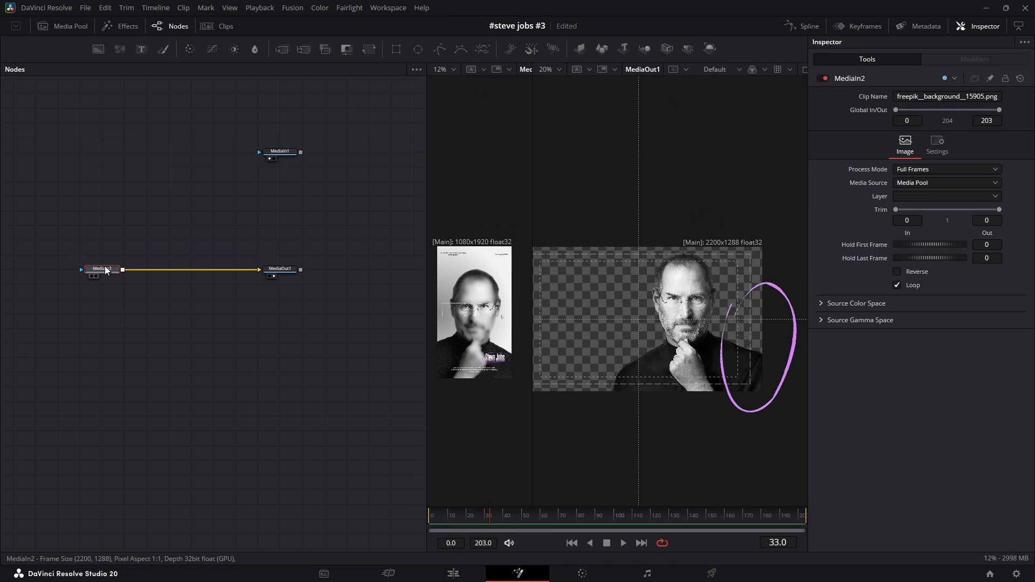
pyautogui.click(369, 49)
pyautogui.click(899, 218)
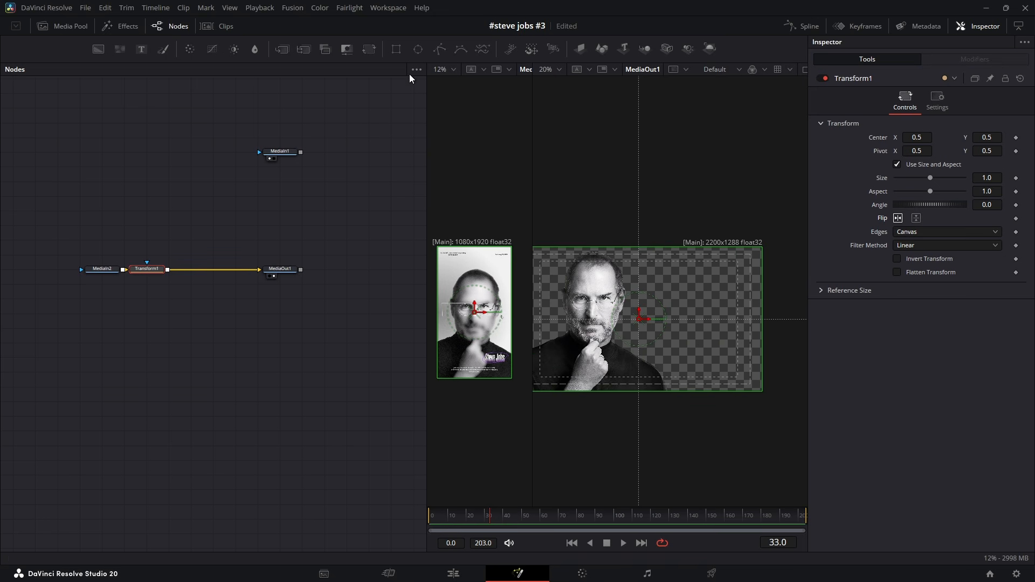
# Add a VariBlur node after the Transform node.
pyautogui.hotkey('shift', 'space')
pyautogui.write('ben')
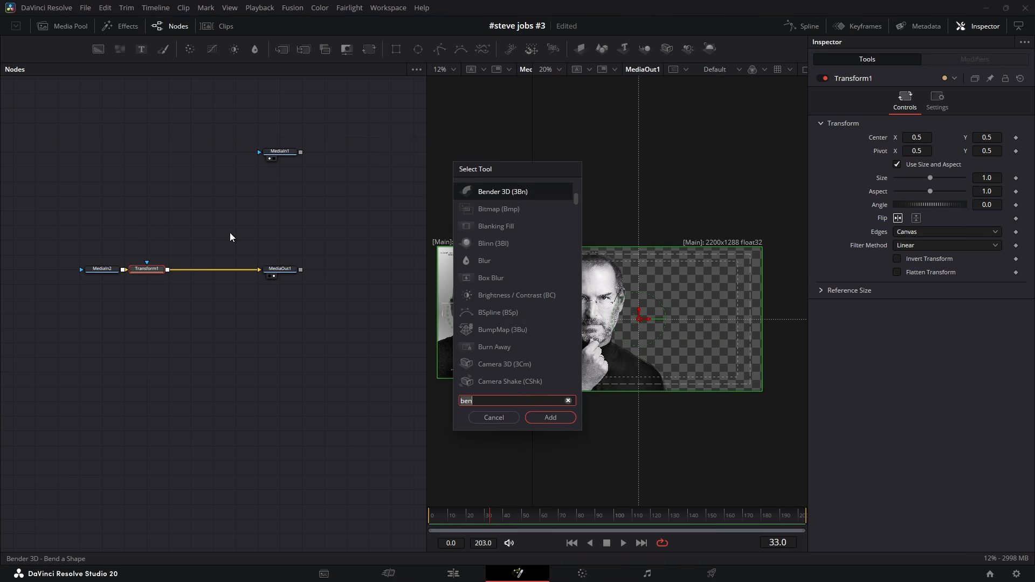
pyautogui.press('BackSpace')
pyautogui.press('BackSpace')
pyautogui.press('BackSpace')
pyautogui.write('vir')
pyautogui.press('BackSpace')
pyautogui.press('BackSpace')
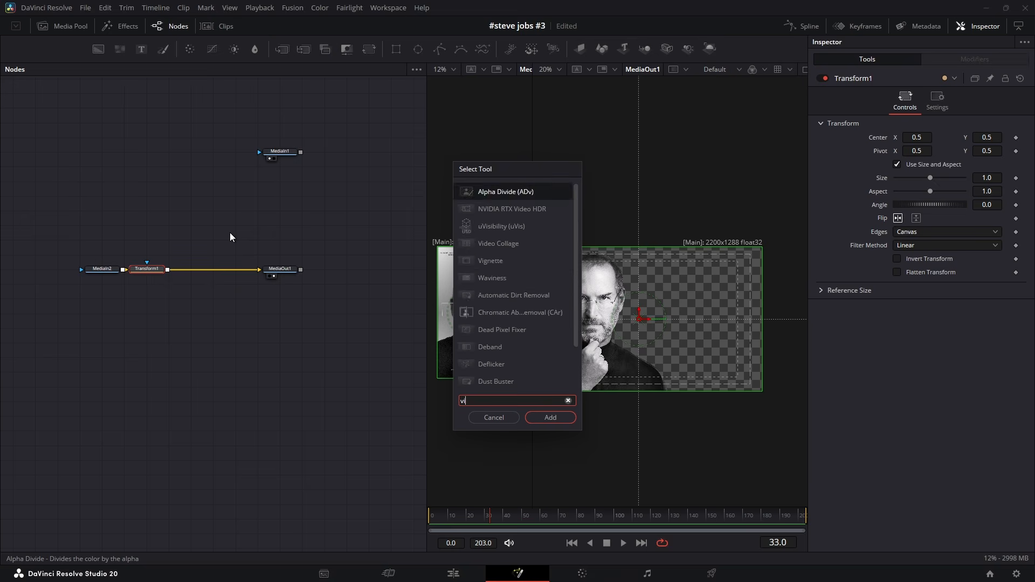
pyautogui.write('a')
pyautogui.press('Return')
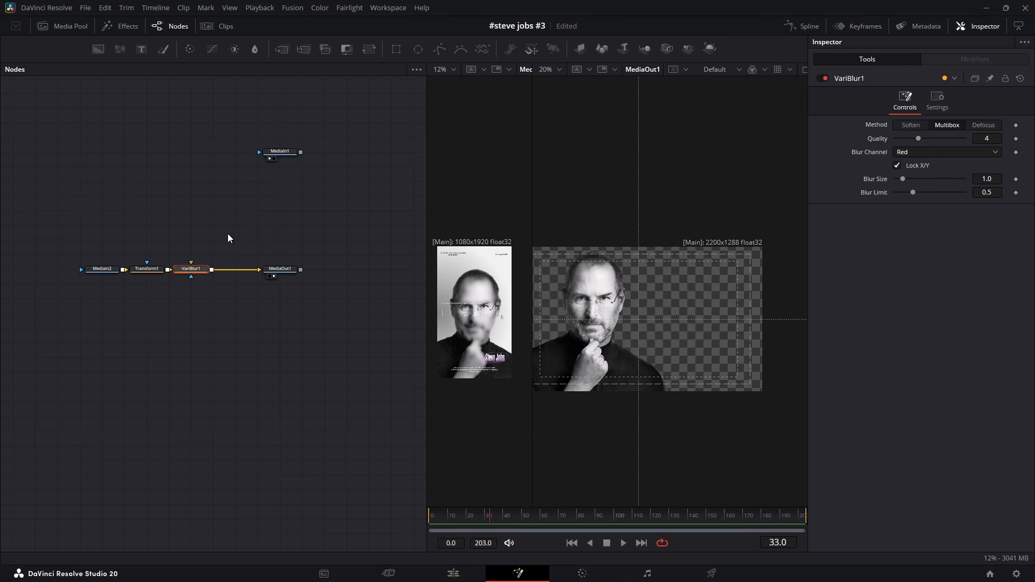
# Set the VariBlur's Quality to 6 and Blur Size to 9.13, and shift the output node to make room for another node.
pyautogui.moveTo(902, 179); pyautogui.dragTo(948, 180)
pyautogui.moveTo(923, 140); pyautogui.dragTo(932, 141)
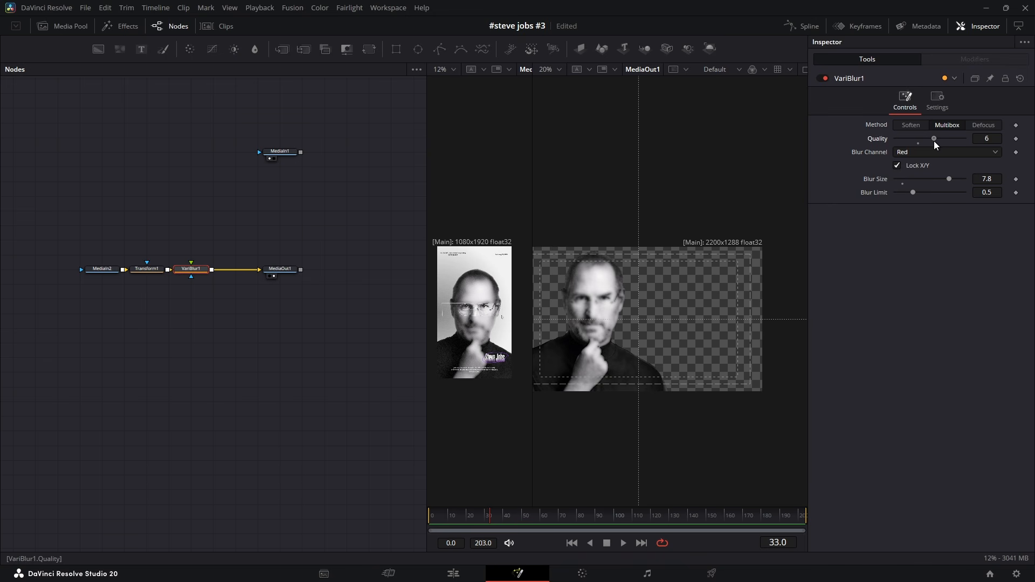
pyautogui.scroll(3, 599, 313)
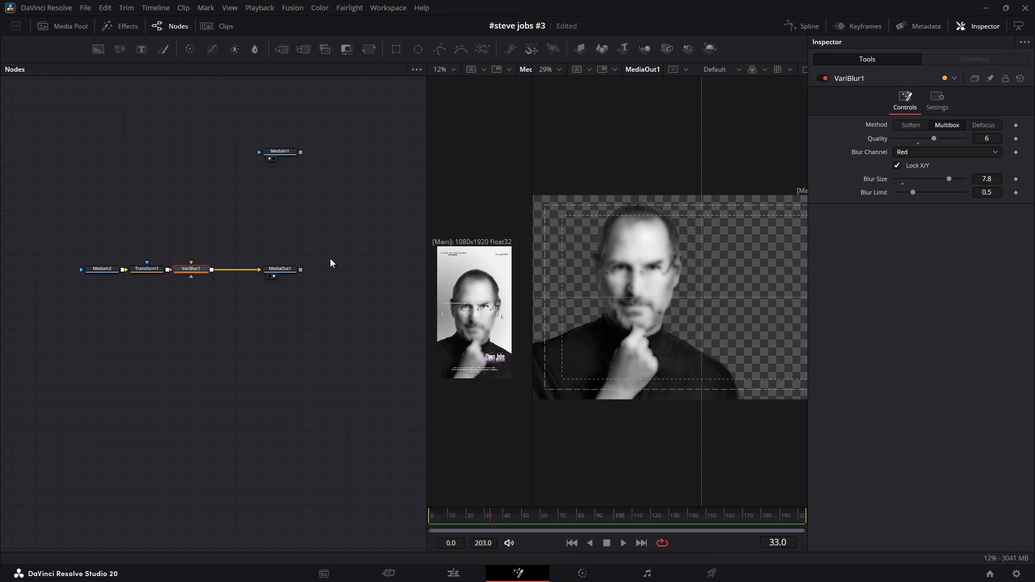
pyautogui.moveTo(280, 268); pyautogui.dragTo(325, 268)
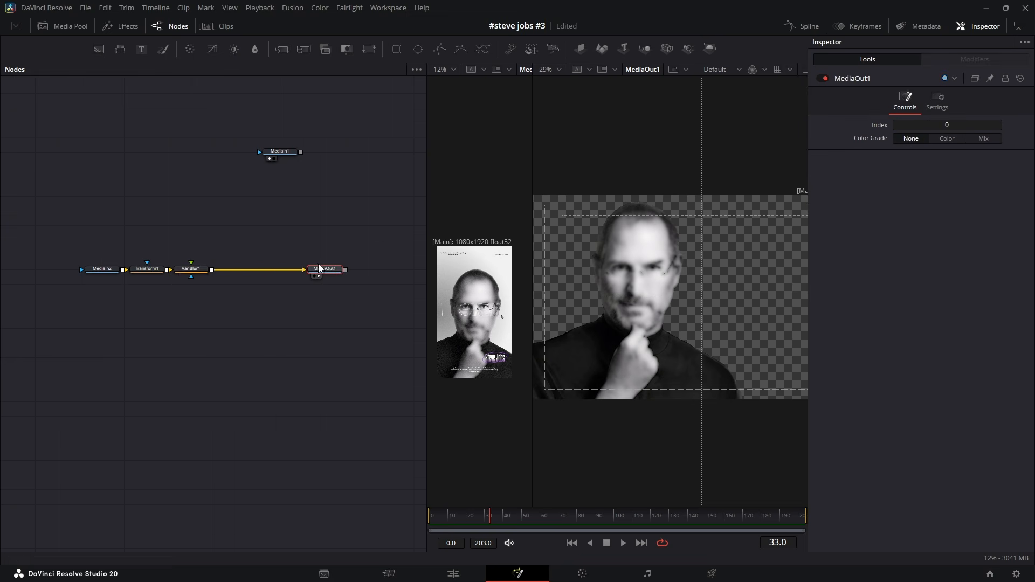
pyautogui.click(201, 268)
# Add a Grain node after the VariBlur, raising its Power and reducing its Grain Size.
pyautogui.hotkey('shift', 'space')
pyautogui.write('va')
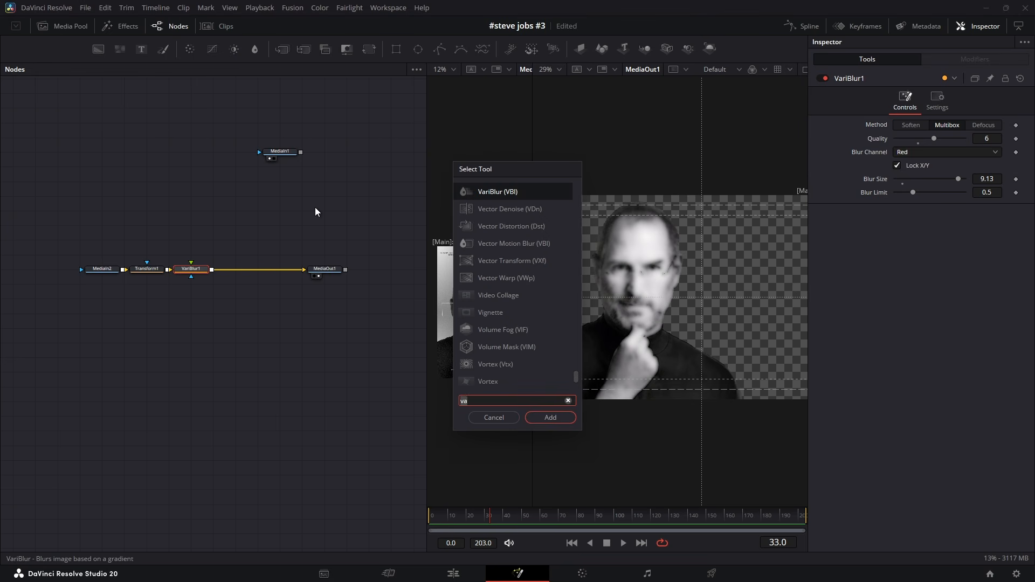
pyautogui.press('BackSpace')
pyautogui.press('BackSpace')
pyautogui.write('gra')
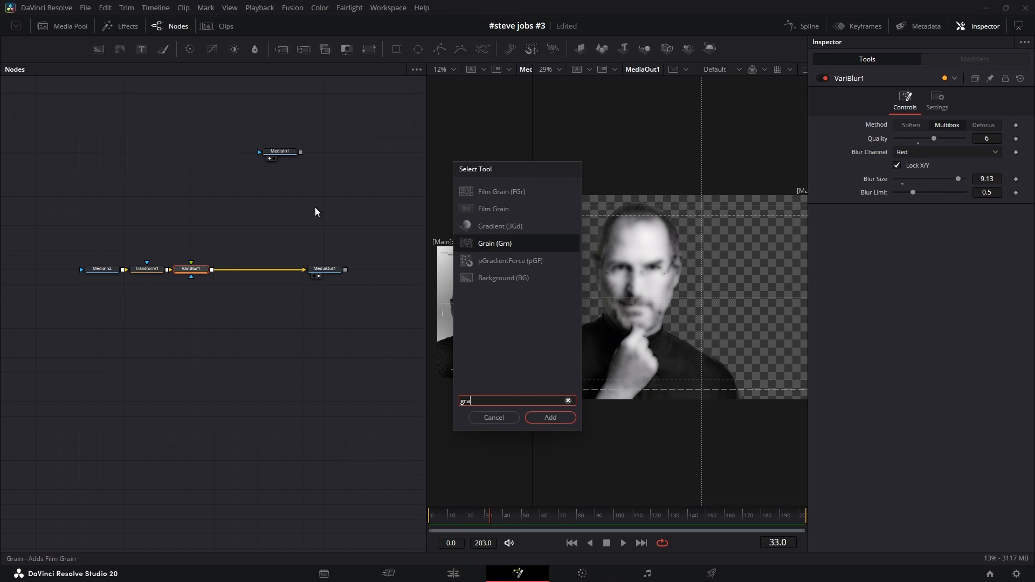
pyautogui.press('Return')
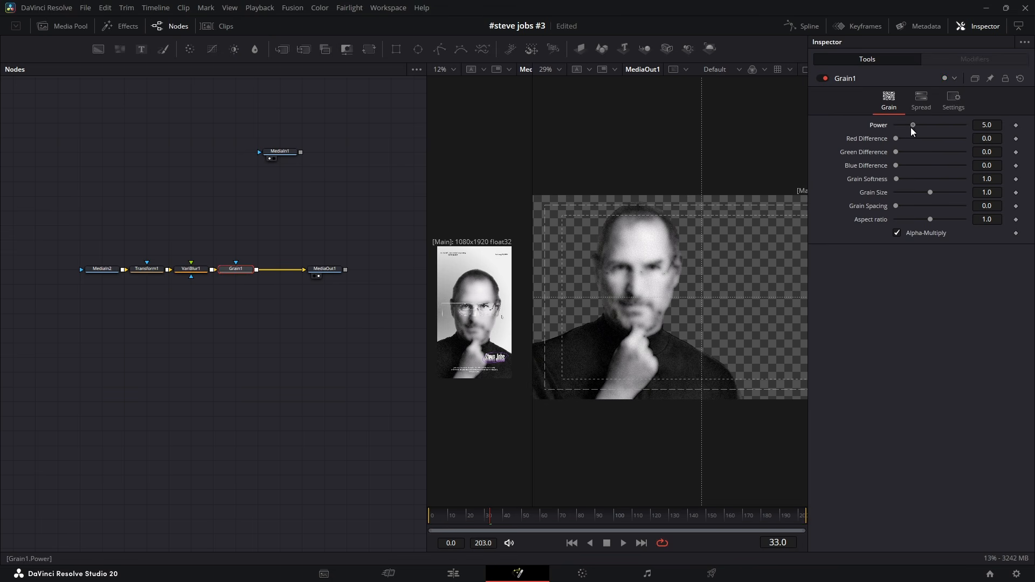
pyautogui.moveTo(911, 127); pyautogui.dragTo(936, 130)
pyautogui.moveTo(930, 194); pyautogui.dragTo(902, 191)
# Lower the bright end of the grain's spread curve to an output of 0 and compare the portrait before and after.
pyautogui.click(927, 91)
pyautogui.moveTo(996, 142); pyautogui.dragTo(998, 222)
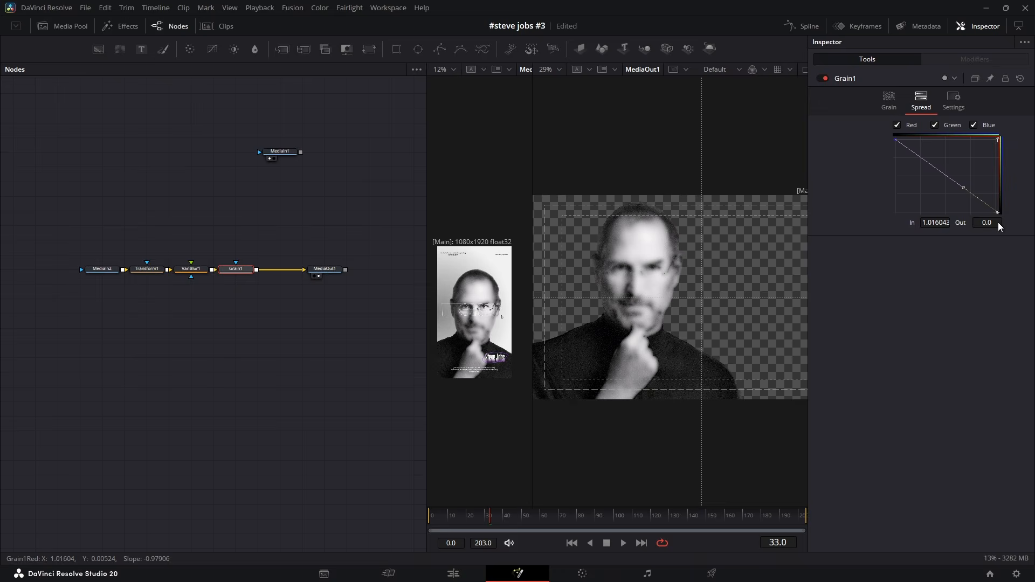
pyautogui.scroll(3, 628, 263)
pyautogui.hotkey('ctrl', 'z')
pyautogui.hotkey('ctrl', 'shift', 'z')
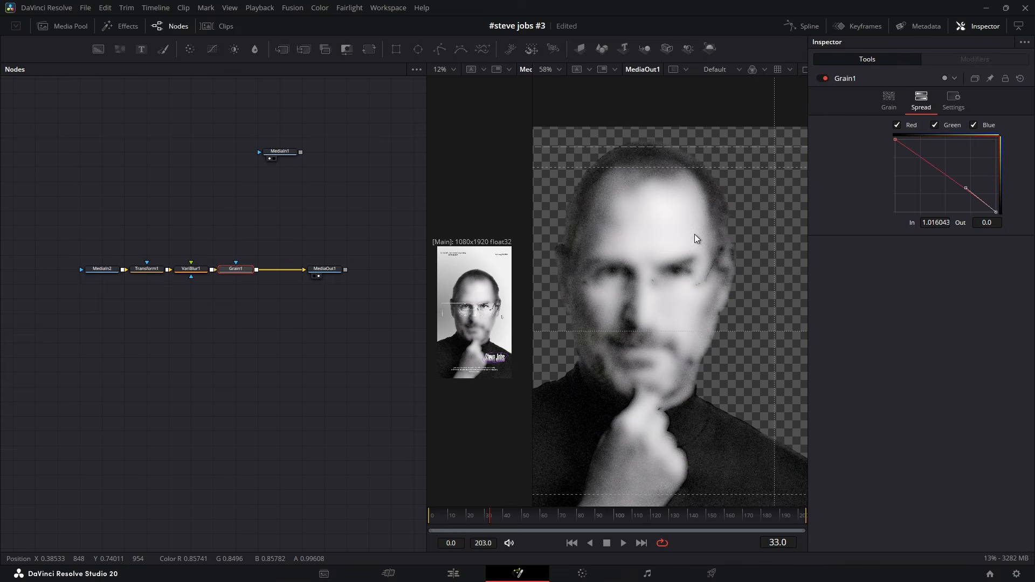
pyautogui.scroll(-3, 691, 235)
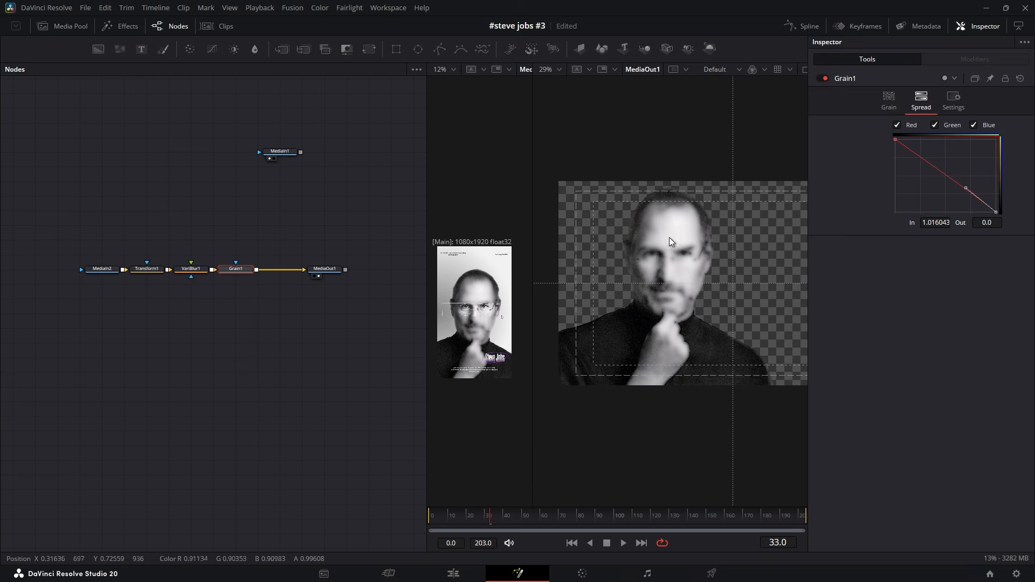
pyautogui.scroll(1, 668, 237)
pyautogui.scroll(-1, 667, 243)
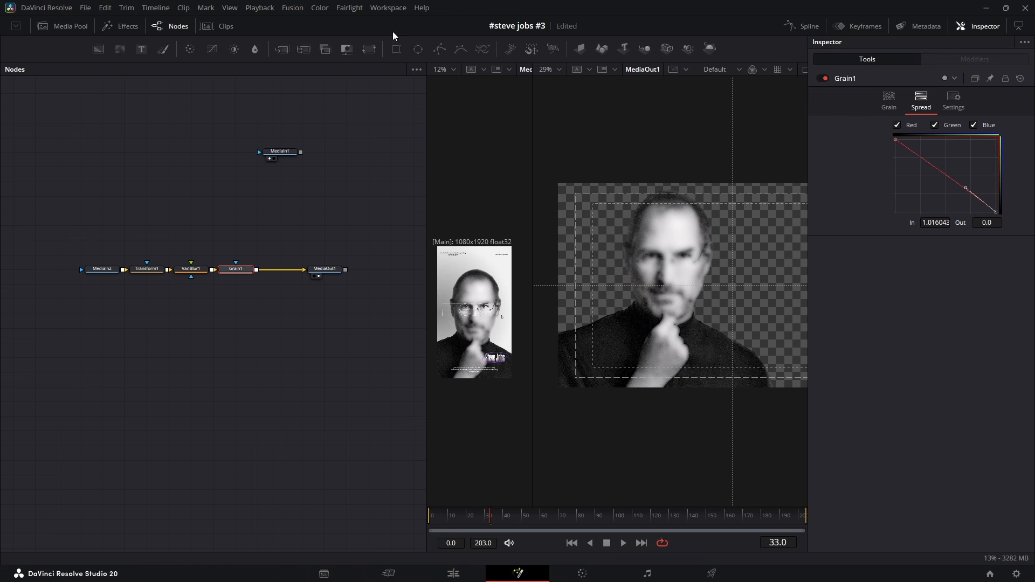
# Mask the VariBlur with a rectangular polygon drawn across the eyes, and invert the mask so the eyes stay sharp.
pyautogui.moveTo(436, 55); pyautogui.dragTo(191, 268)
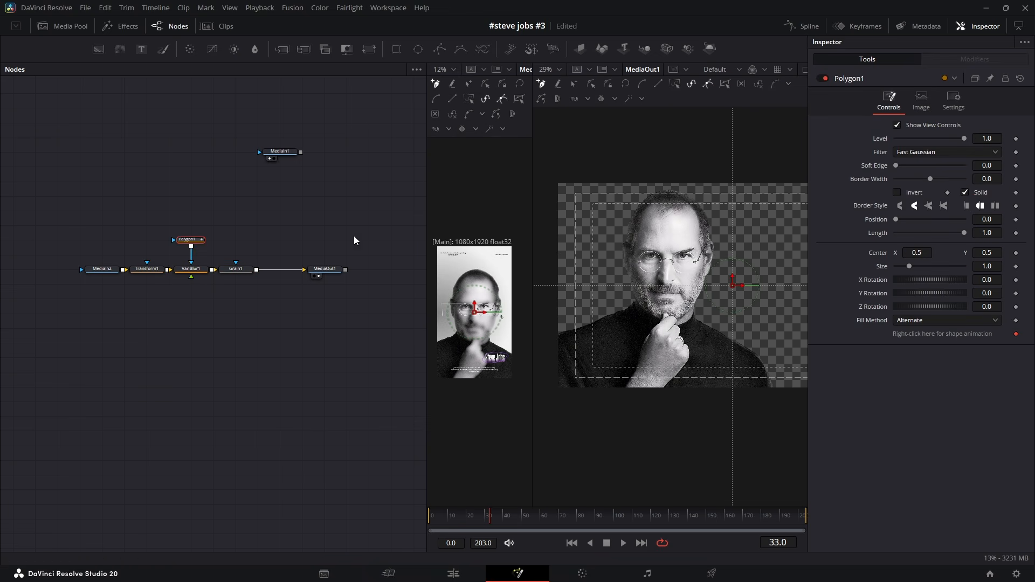
pyautogui.click(607, 248)
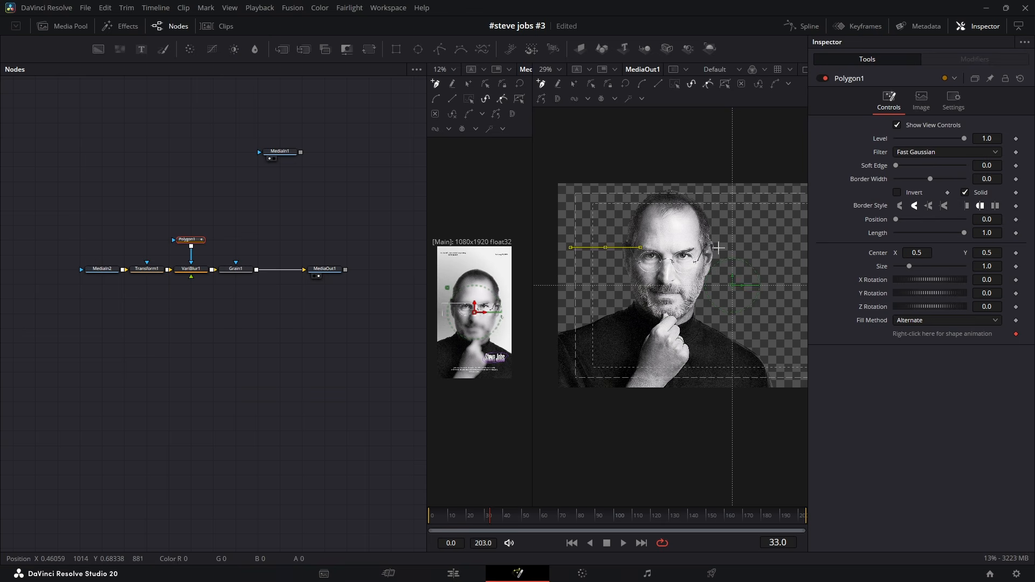
pyautogui.click(719, 248)
pyautogui.click(720, 271)
pyautogui.click(606, 271)
pyautogui.click(606, 249)
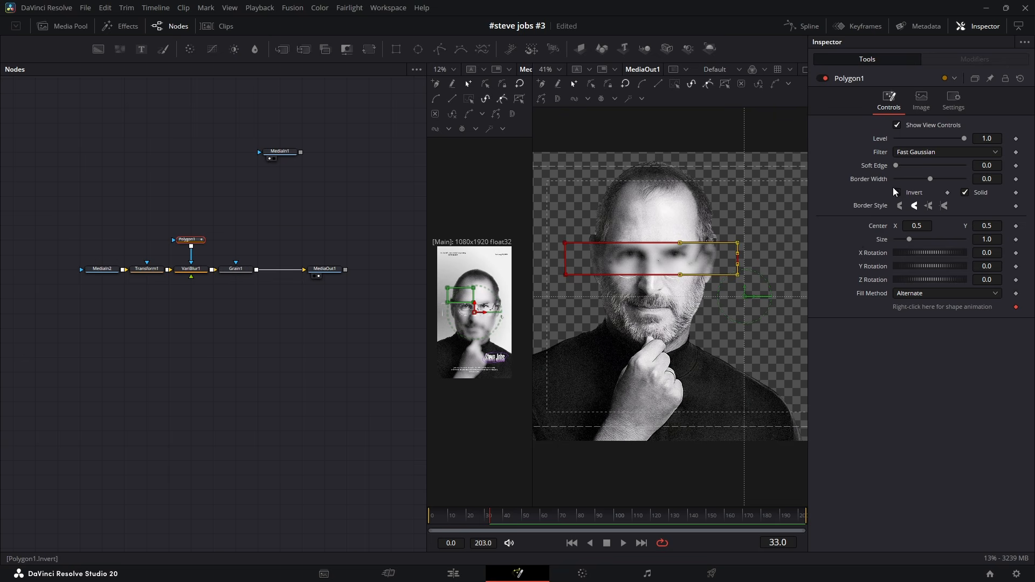
pyautogui.click(897, 194)
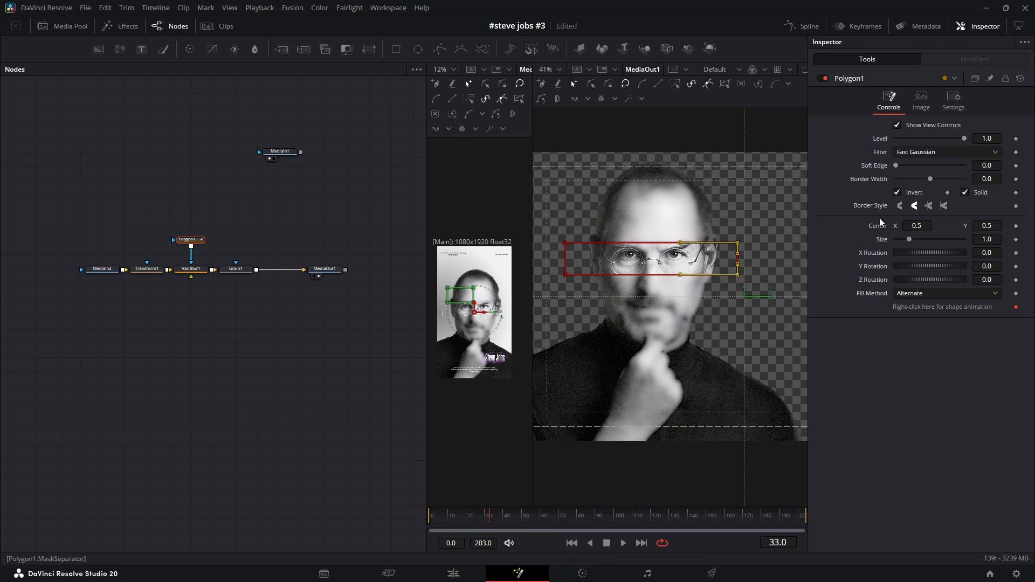
pyautogui.click(210, 320)
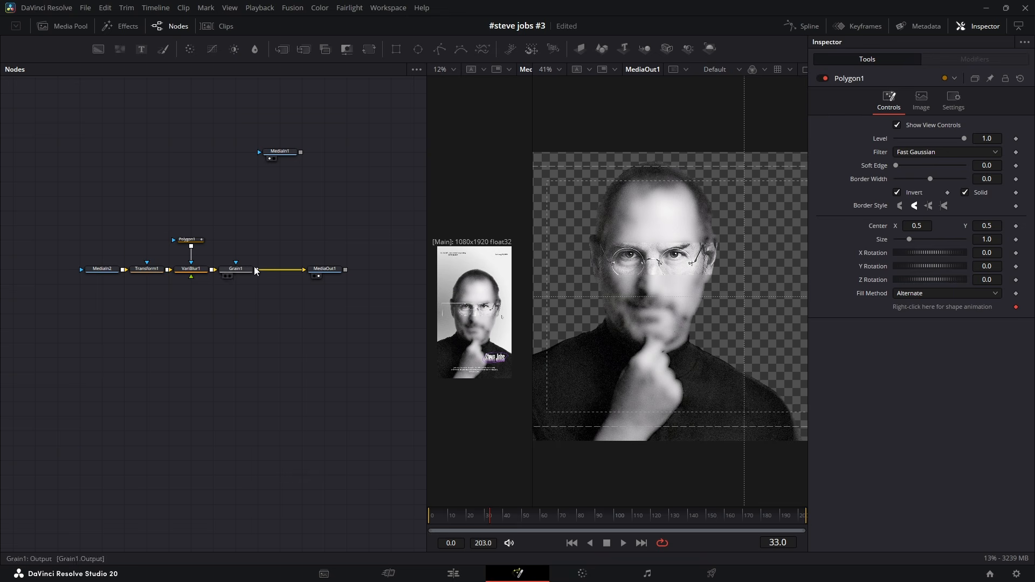
# Paste an instance of the eye polygon and use it to mask a new Background merged over the grained portrait.
pyautogui.click(198, 243)
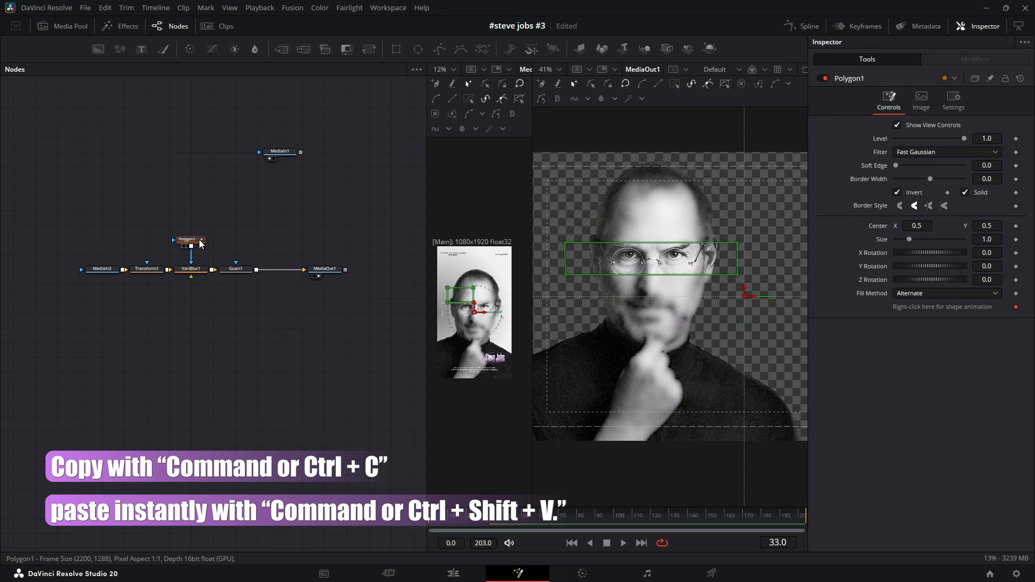
pyautogui.hotkey('ctrl', 'shift', 'v')
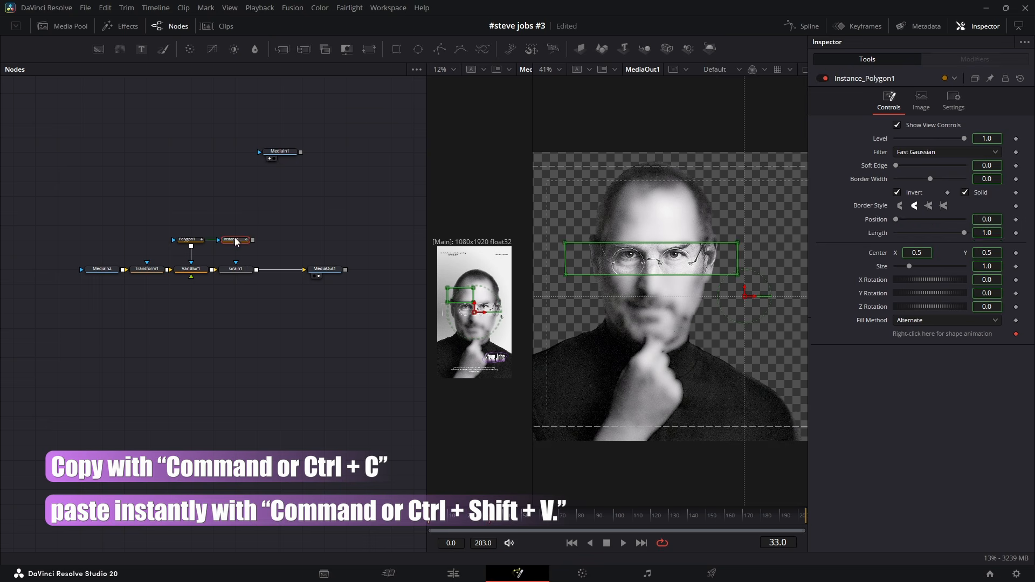
pyautogui.moveTo(268, 257); pyautogui.dragTo(265, 264)
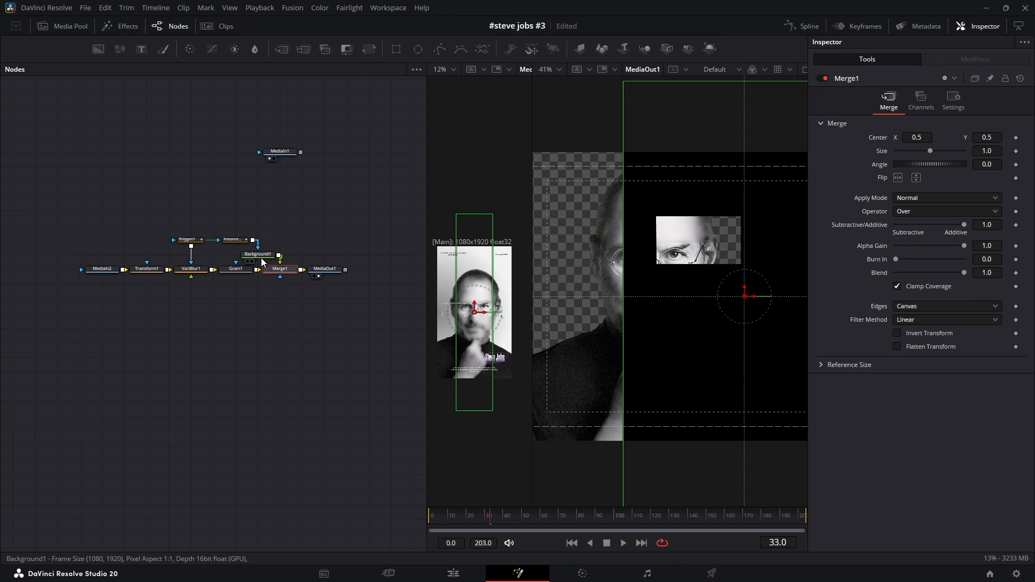
# Set the Background node's solid color to white (#ffffff).
pyautogui.click(260, 258)
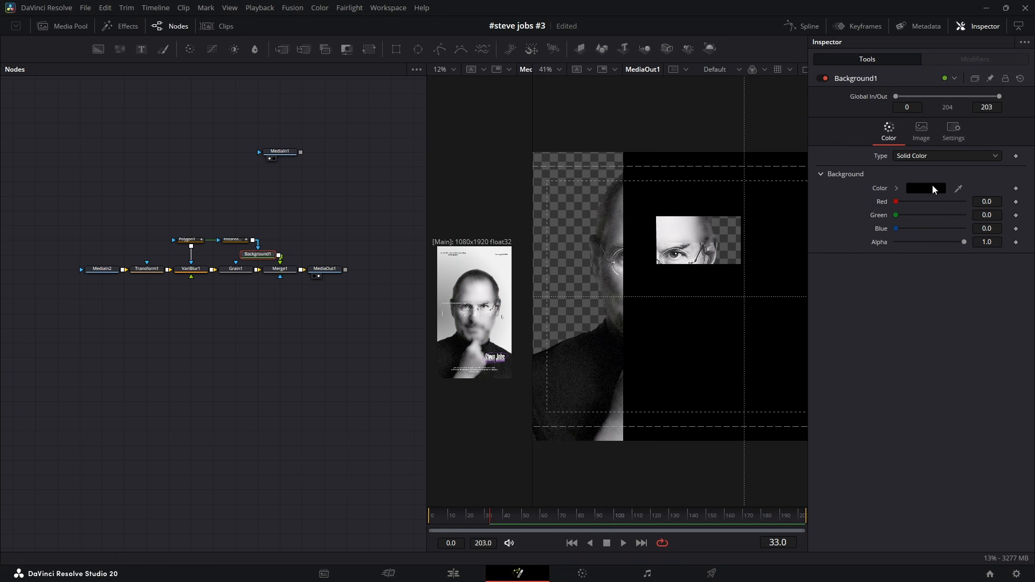
pyautogui.click(927, 186)
pyautogui.click(638, 210)
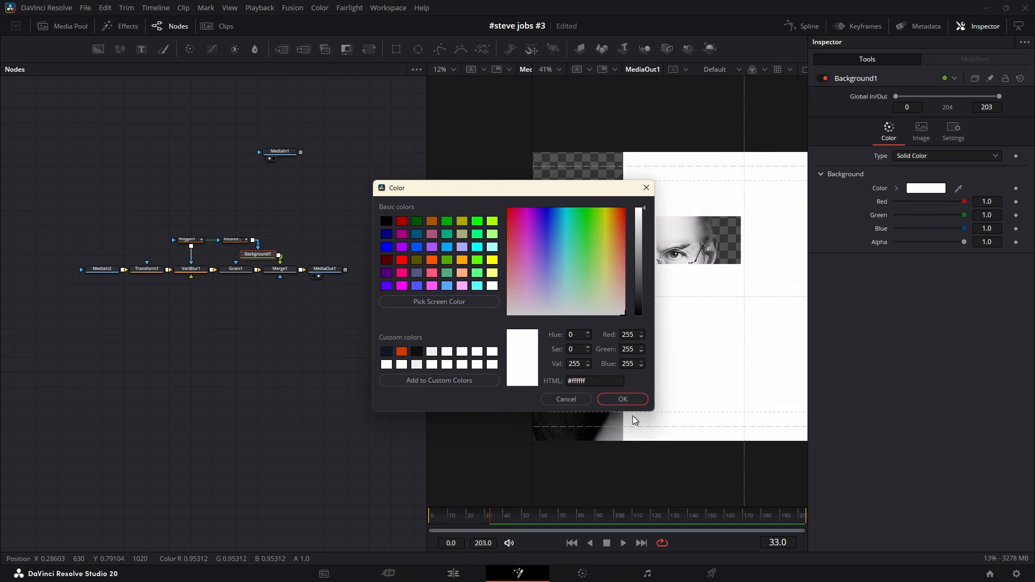
pyautogui.click(630, 396)
# Turn off the Background's Auto Resolution and set its size to 2200 by 1288 to match the portrait.
pyautogui.scroll(-2, 714, 276)
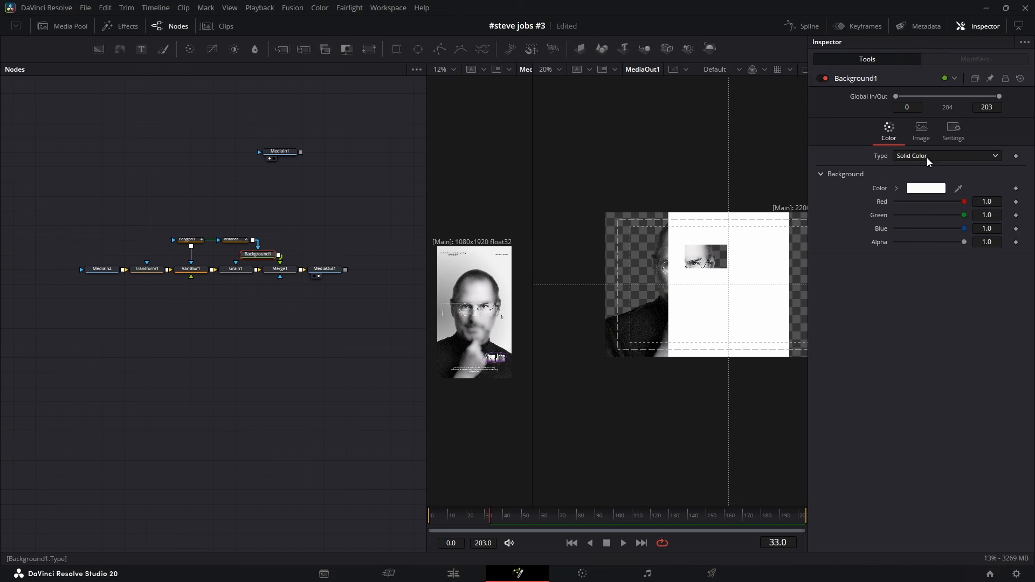
pyautogui.click(923, 128)
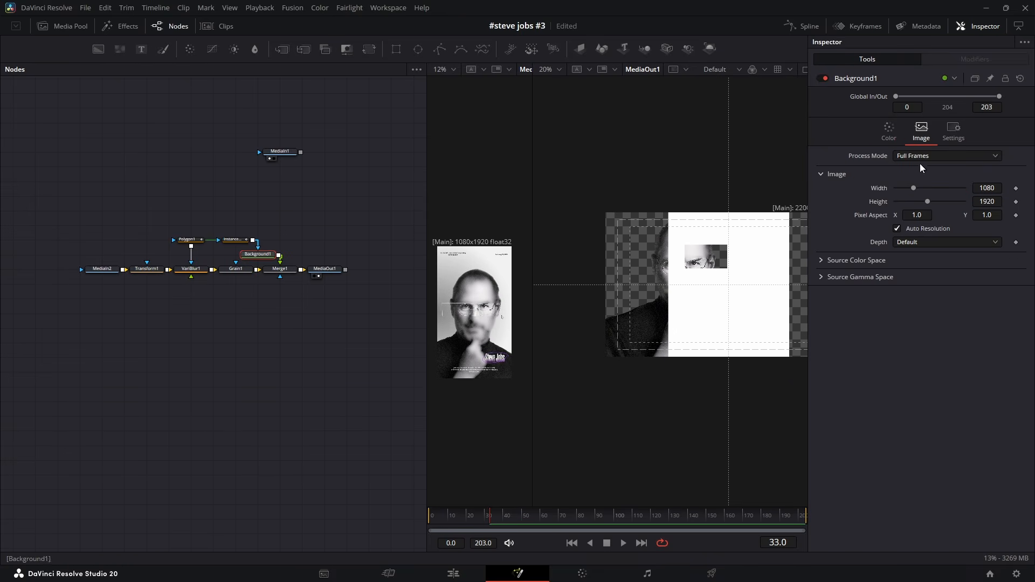
pyautogui.click(897, 228)
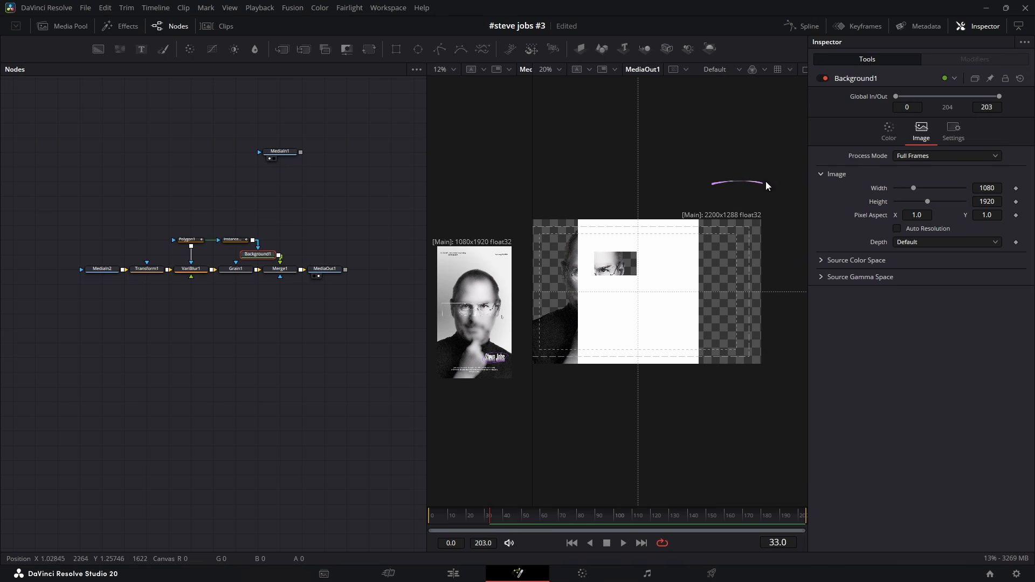
pyautogui.click(986, 188)
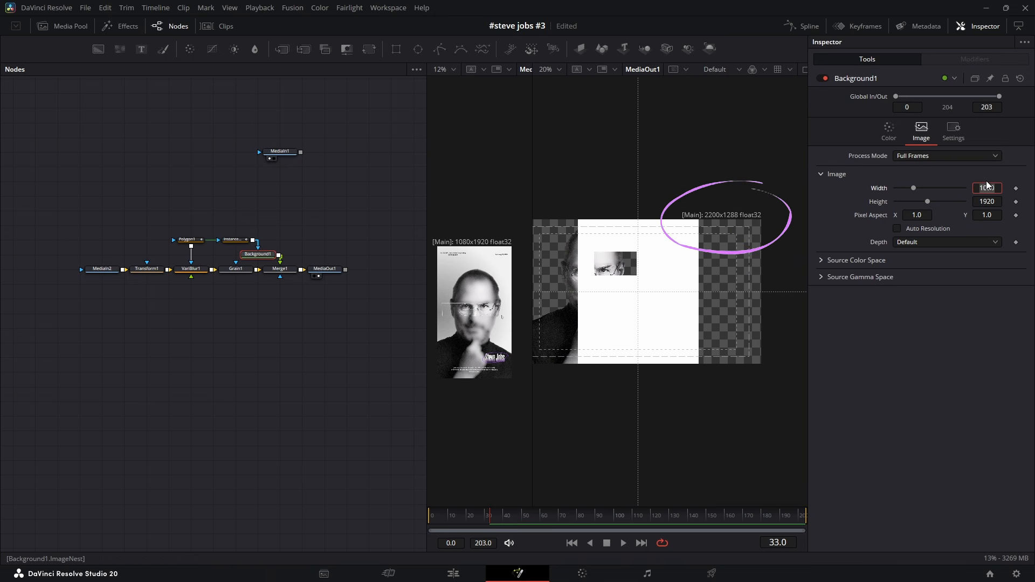
pyautogui.write('2200')
pyautogui.press('Tab')
pyautogui.write('1288')
pyautogui.press('Tab')
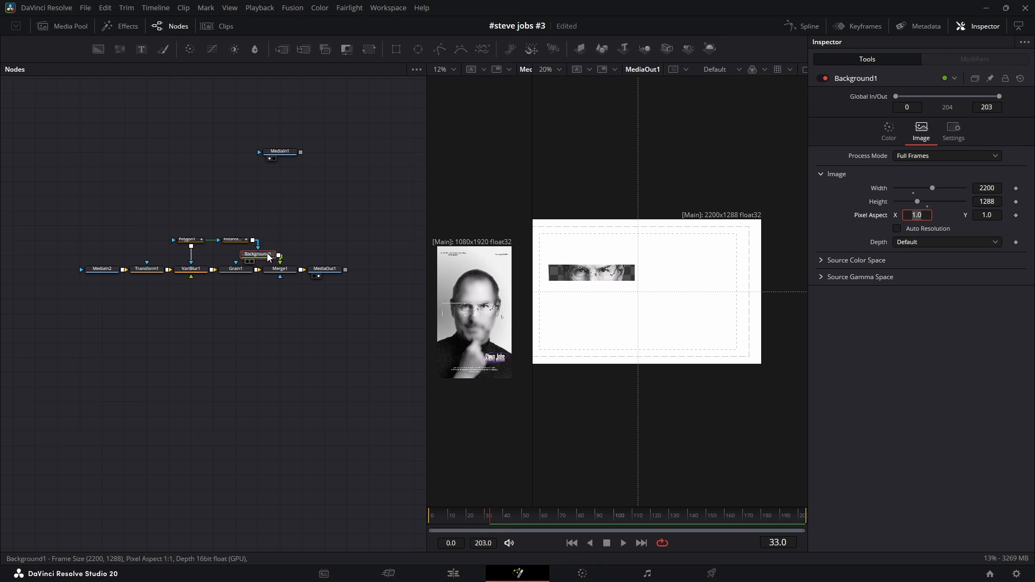
# Arrange the instanced eye polygon above the Background node and deinstance its Invert, Solid and Border Width settings.
pyautogui.click(242, 241)
pyautogui.moveTo(257, 255); pyautogui.dragTo(282, 240)
pyautogui.rightClick(915, 198)
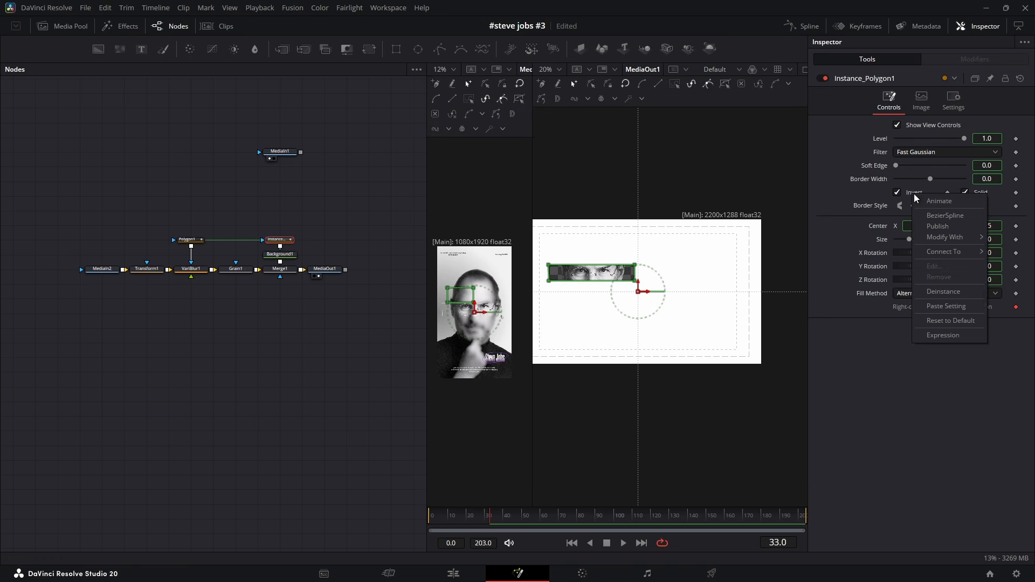
pyautogui.click(938, 291)
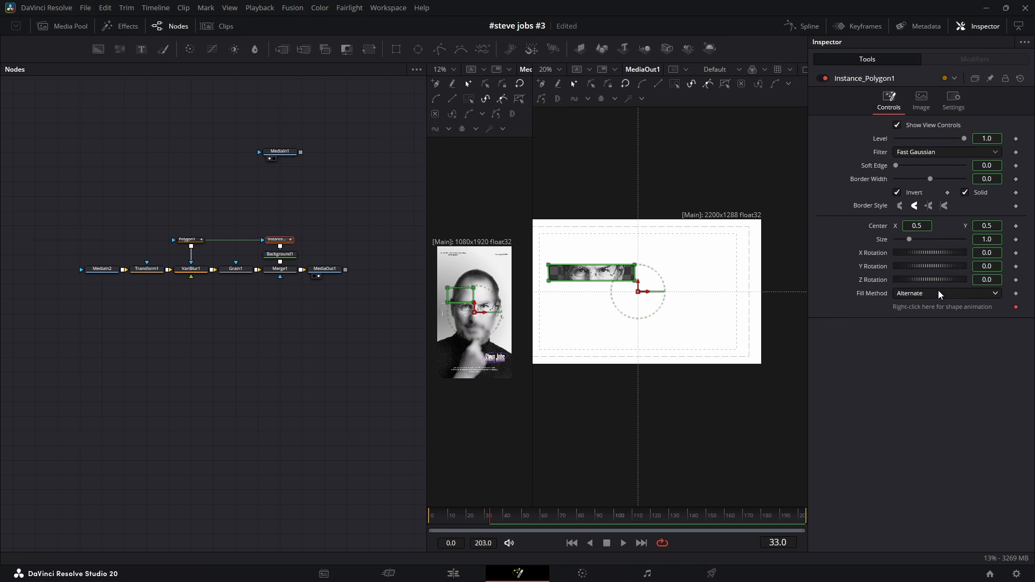
pyautogui.rightClick(982, 195)
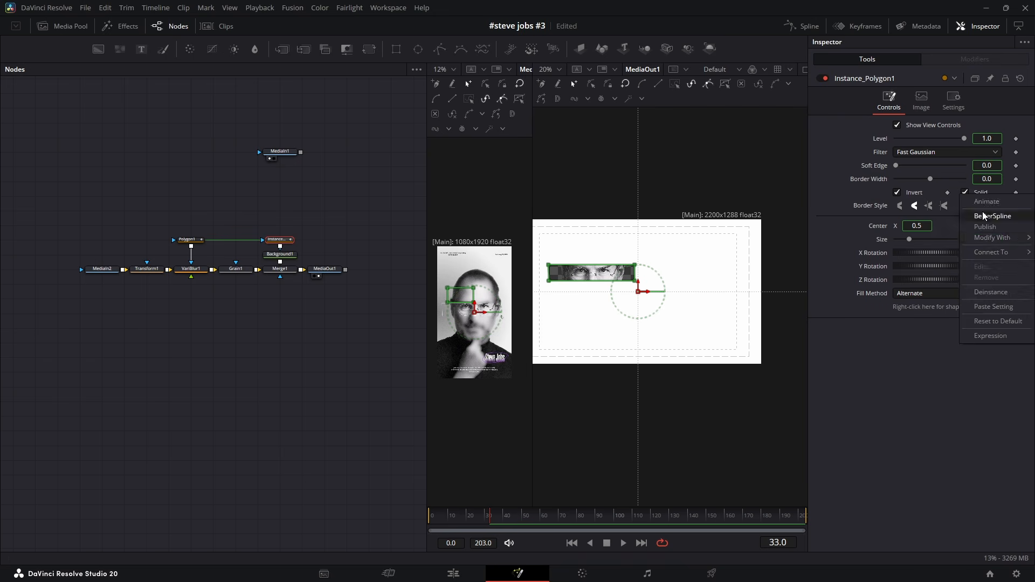
pyautogui.click(990, 286)
pyautogui.rightClick(868, 181)
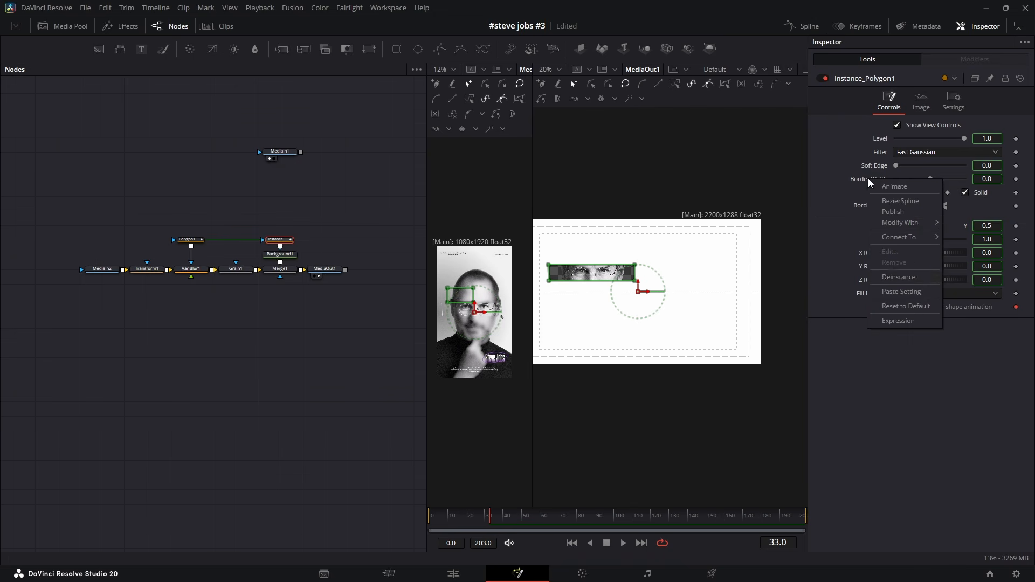
pyautogui.click(900, 276)
# Turn off Invert and Solid on the instanced polygon and adjust its border width to leave a thin white outline around the eyes.
pyautogui.click(965, 192)
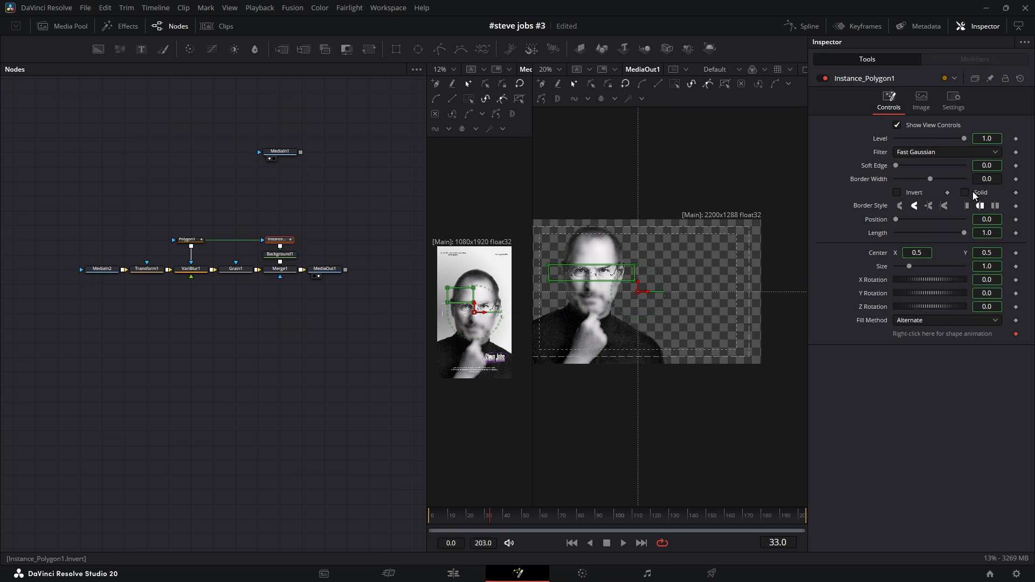
pyautogui.moveTo(987, 180)
pyautogui.mouseDown()
pyautogui.moveTo(1020, 179)
pyautogui.moveTo(981, 180)
pyautogui.mouseUp()
pyautogui.scroll(4, 595, 299)
pyautogui.moveTo(611, 277); pyautogui.dragTo(662, 269)
# Remove the original eye polygon's shape keyframe at frame 33 and set a shape keyframe at frame 39.
pyautogui.click(243, 348)
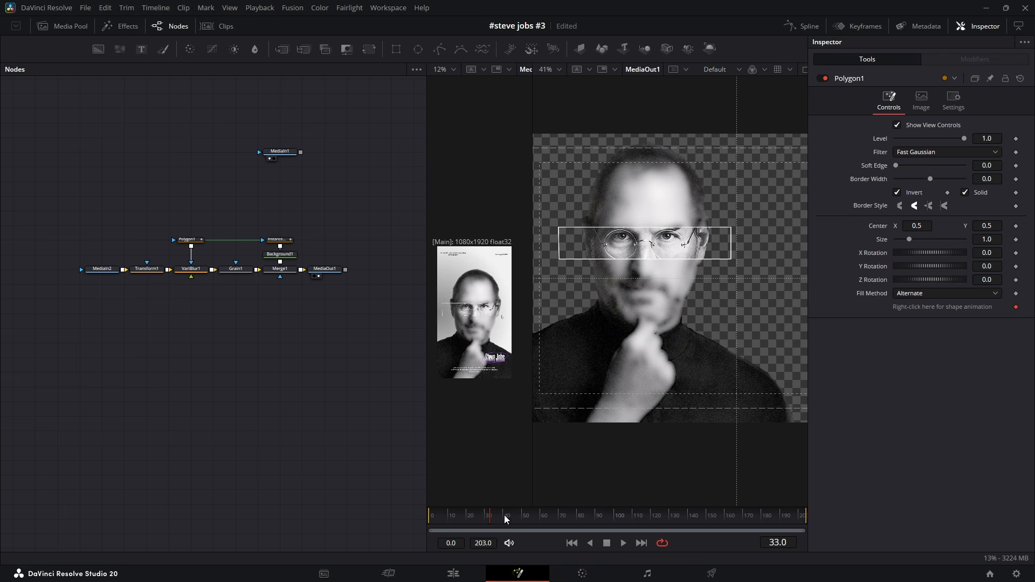
pyautogui.click(1016, 307)
pyautogui.click(503, 516)
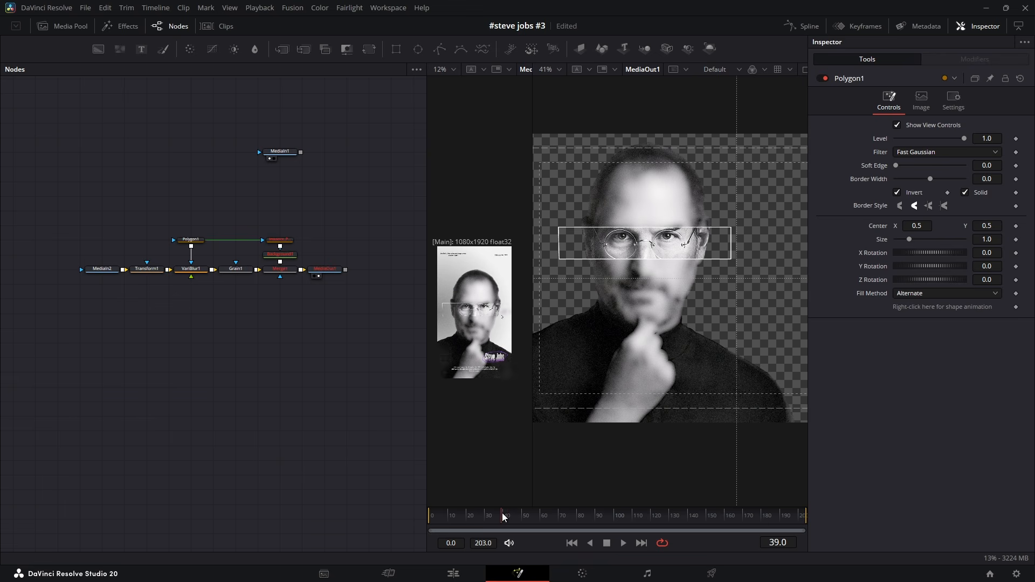
pyautogui.click(1016, 306)
# At frame 0, shrink the eye polygon into its upper-left corner with the Shape Box, and save the project.
pyautogui.moveTo(470, 520); pyautogui.dragTo(1, 461)
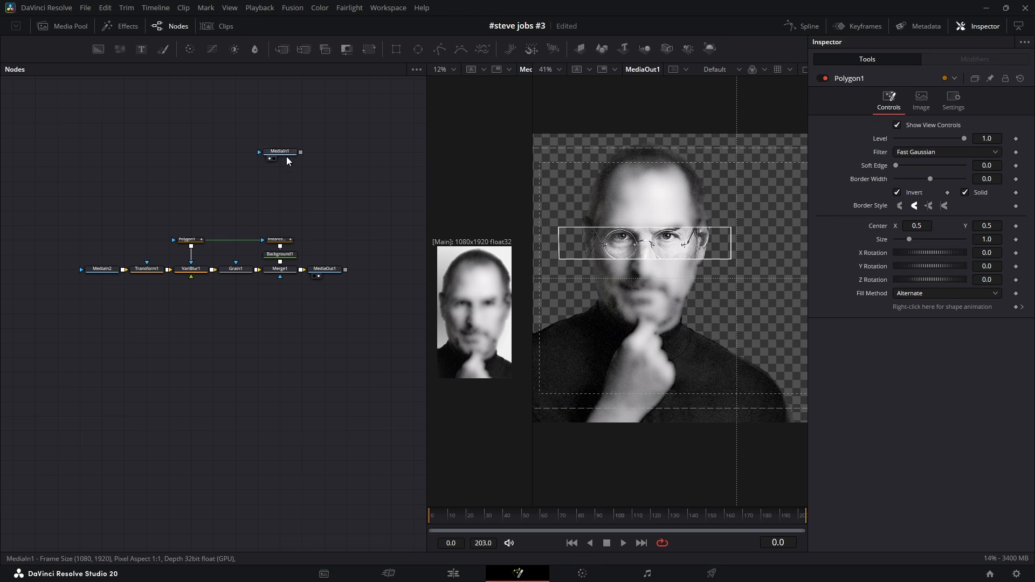
pyautogui.click(203, 243)
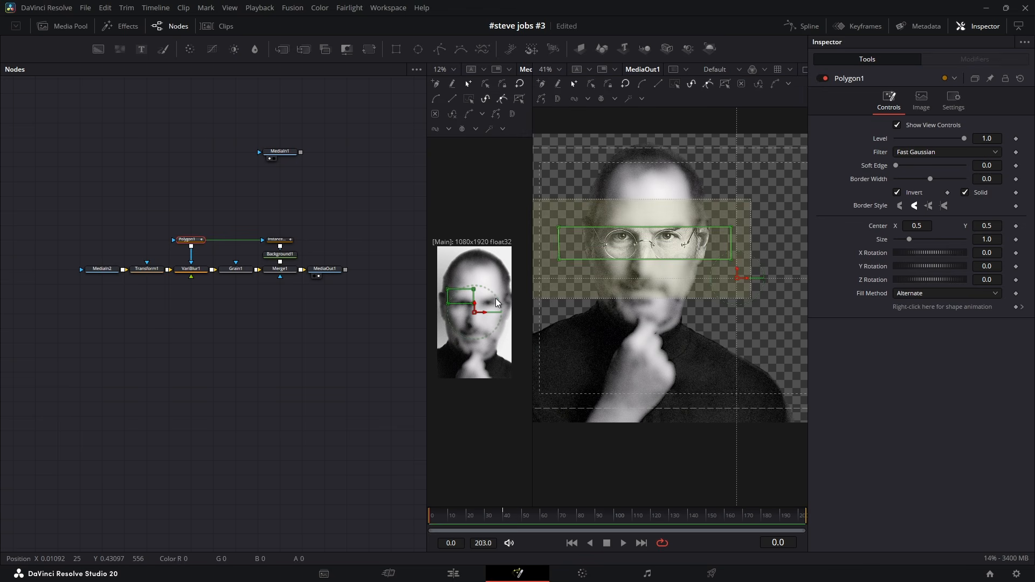
pyautogui.rightClick(732, 227)
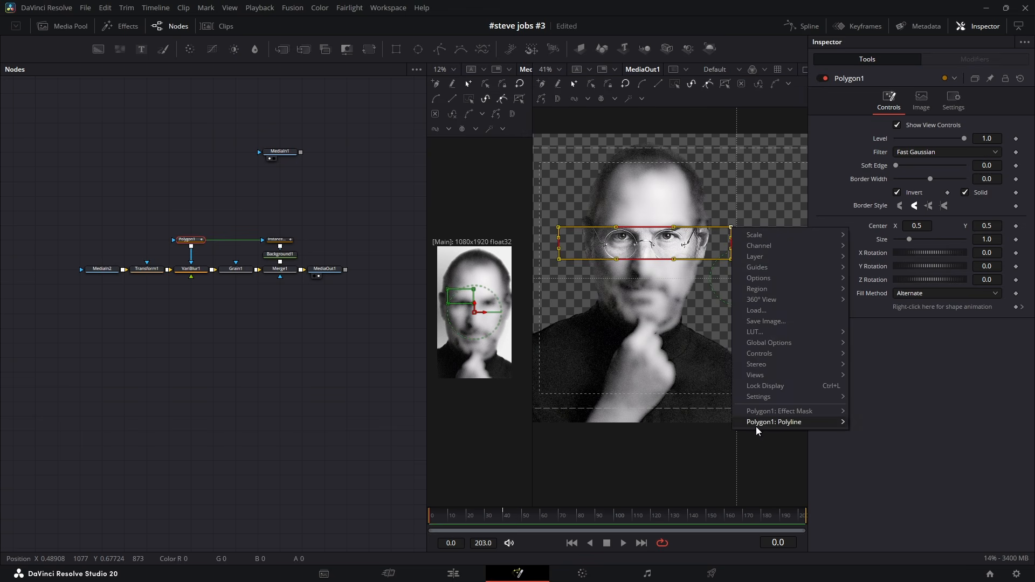
pyautogui.moveTo(756, 421)
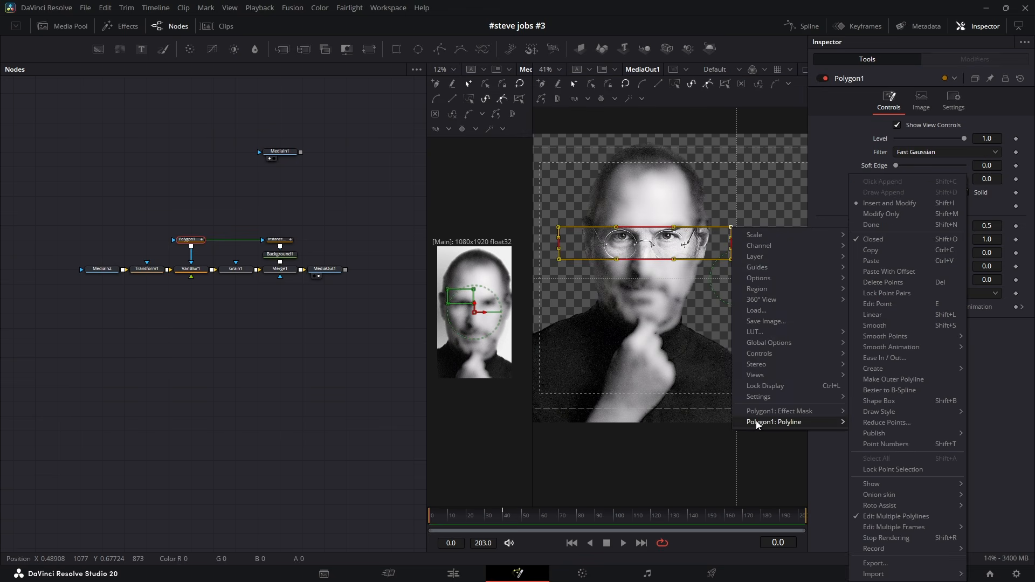
pyautogui.click(907, 405)
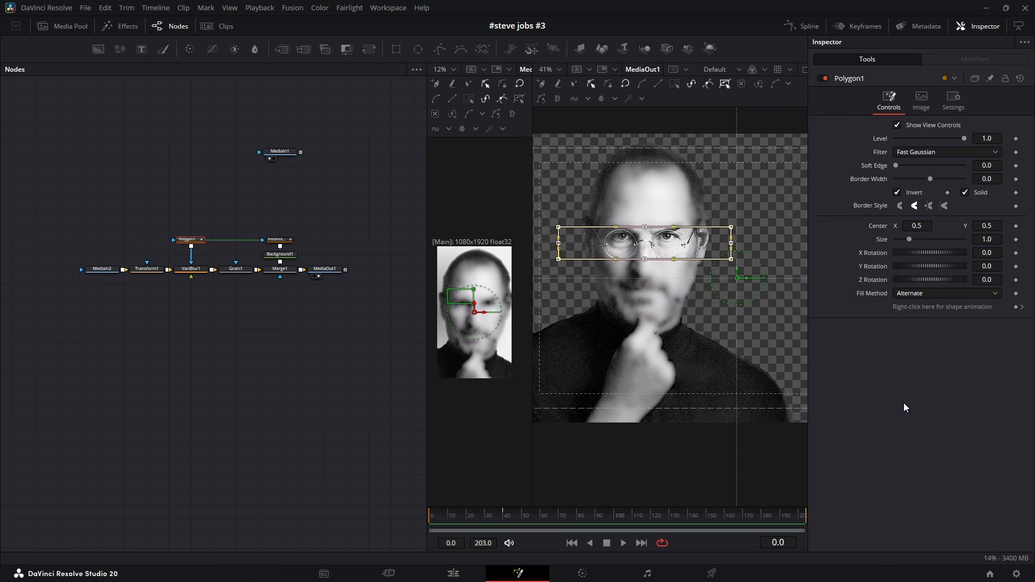
pyautogui.moveTo(732, 260); pyautogui.dragTo(565, 229)
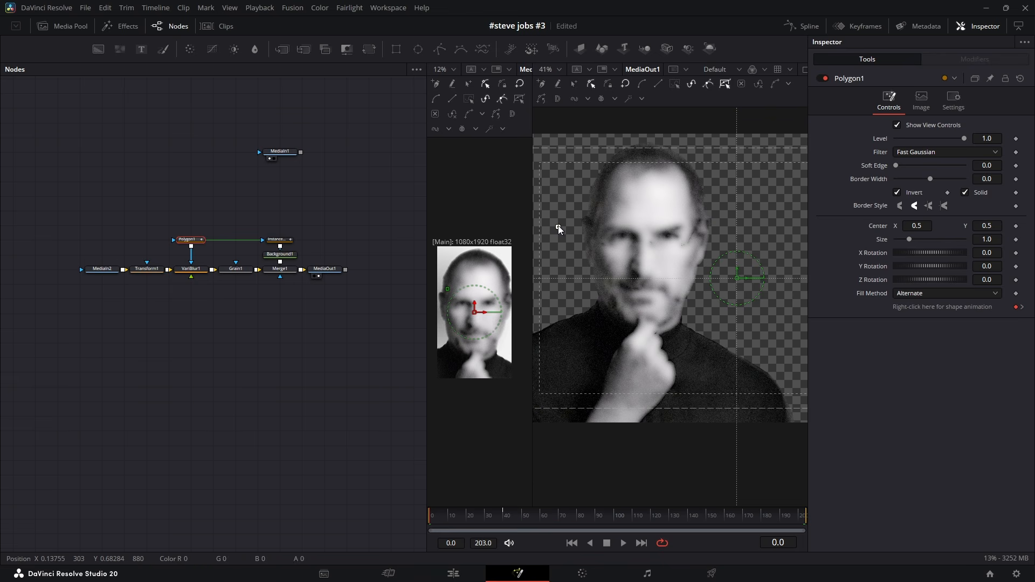
pyautogui.moveTo(434, 516); pyautogui.dragTo(501, 517)
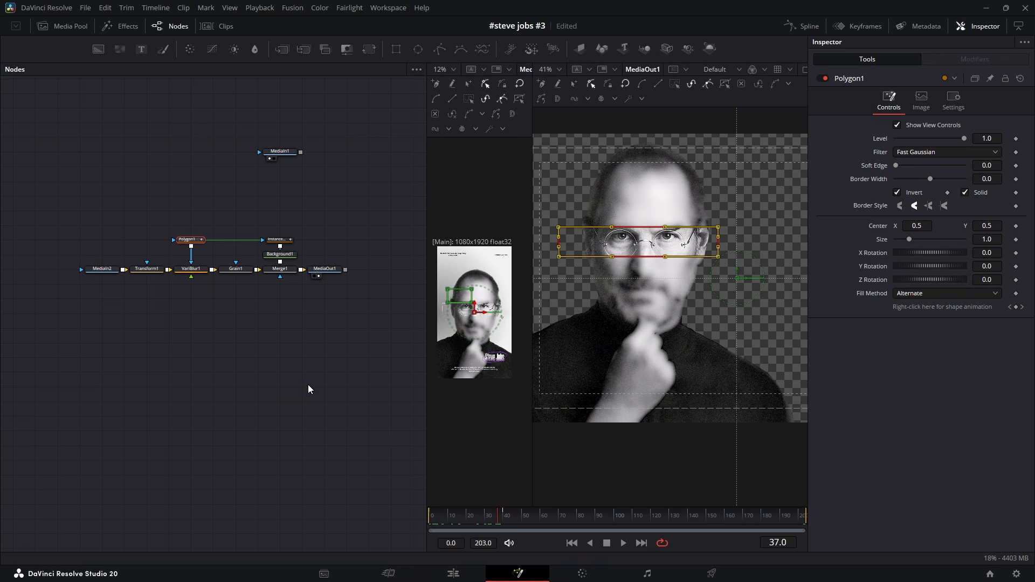
pyautogui.hotkey('ctrl', 's')
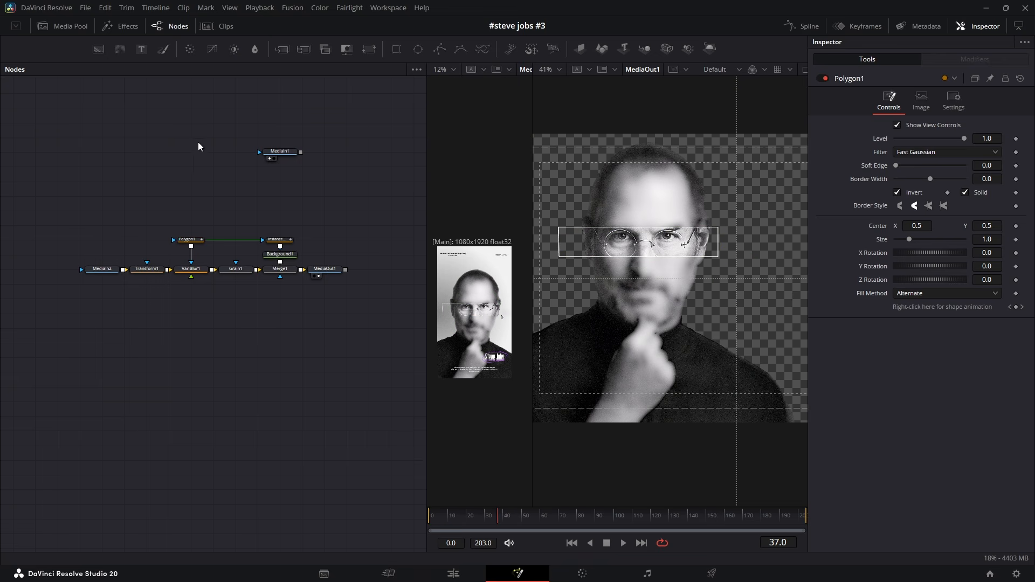
# Merge the mouse-cursor image from the media pool over the framed portrait and add a Transform to the cursor.
pyautogui.click(51, 28)
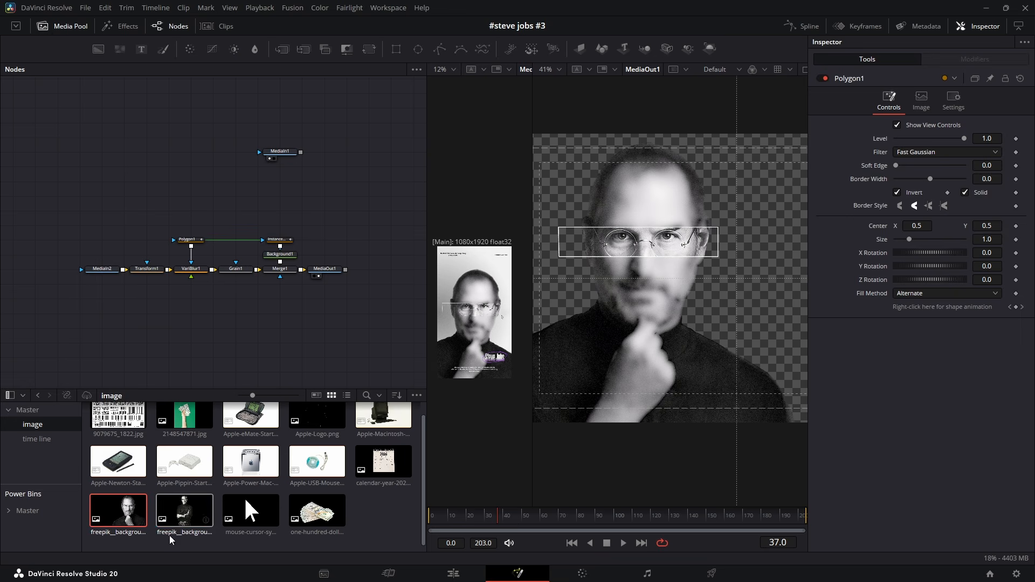
pyautogui.moveTo(249, 509); pyautogui.dragTo(301, 269)
pyautogui.click(70, 29)
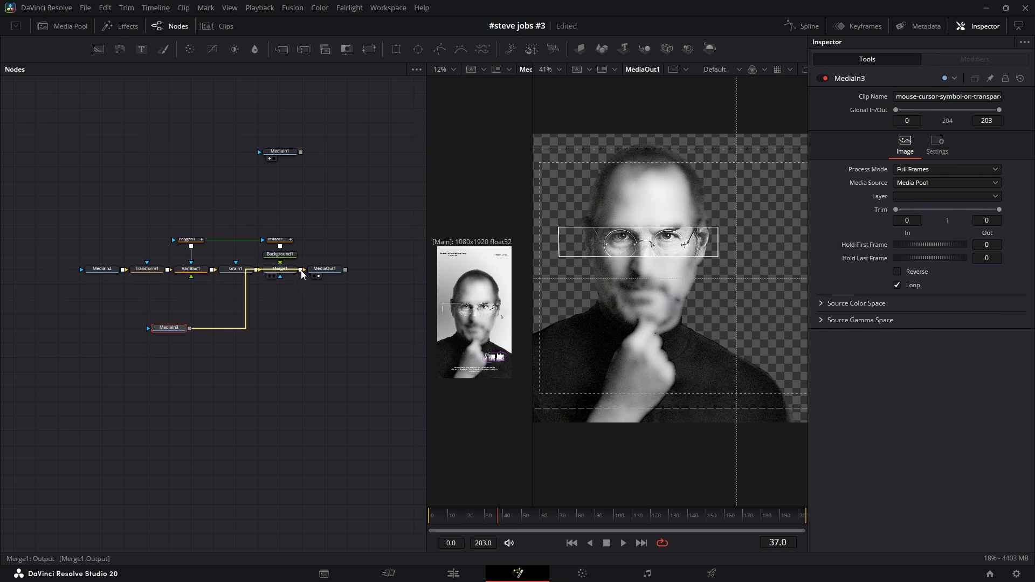
pyautogui.click(173, 328)
pyautogui.click(369, 50)
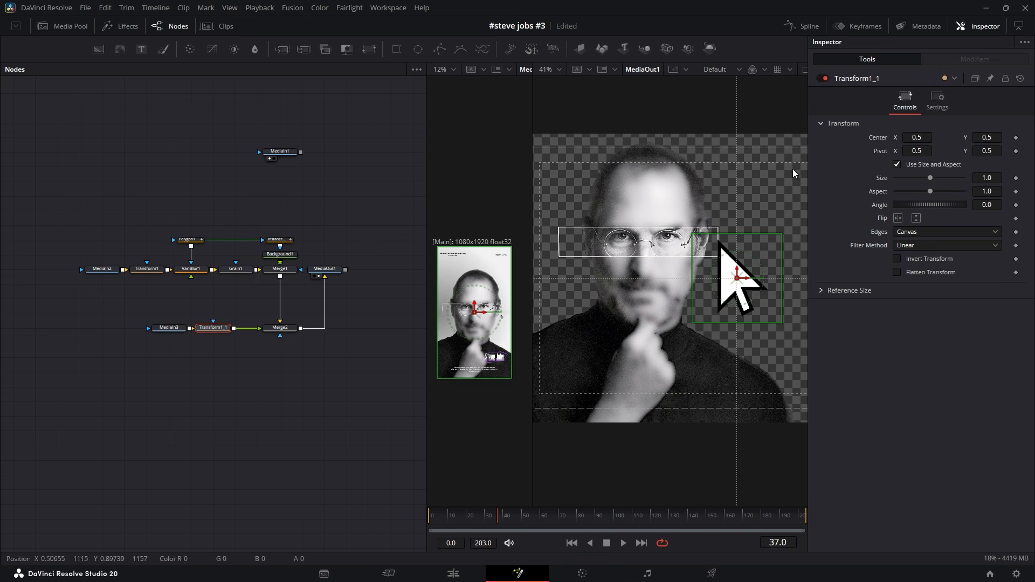
# Scale the cursor to 0.141, place its tip at the white frame's lower-right corner, and keyframe its center at frame 40.
pyautogui.moveTo(725, 254); pyautogui.dragTo(737, 279)
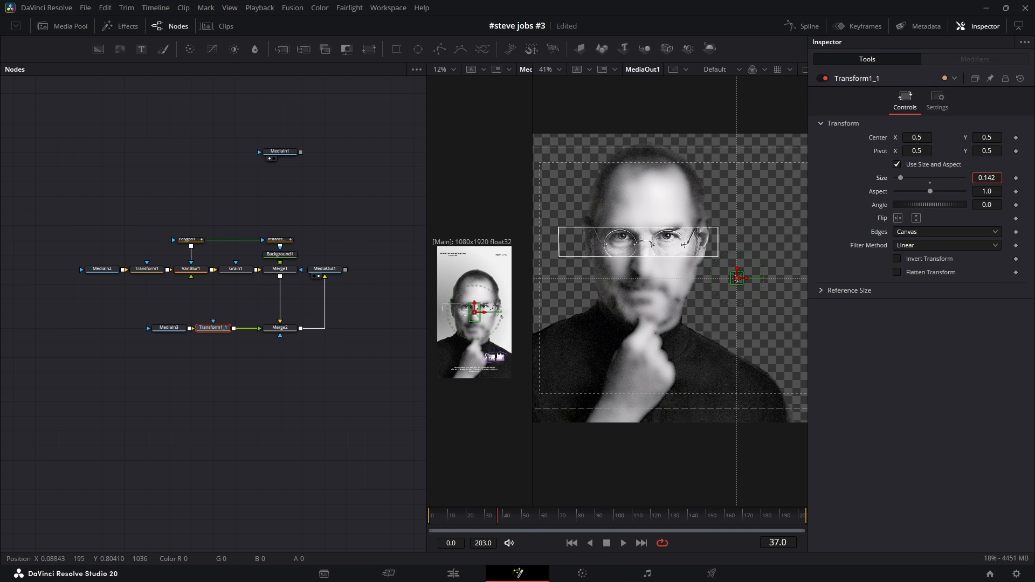
pyautogui.click(503, 522)
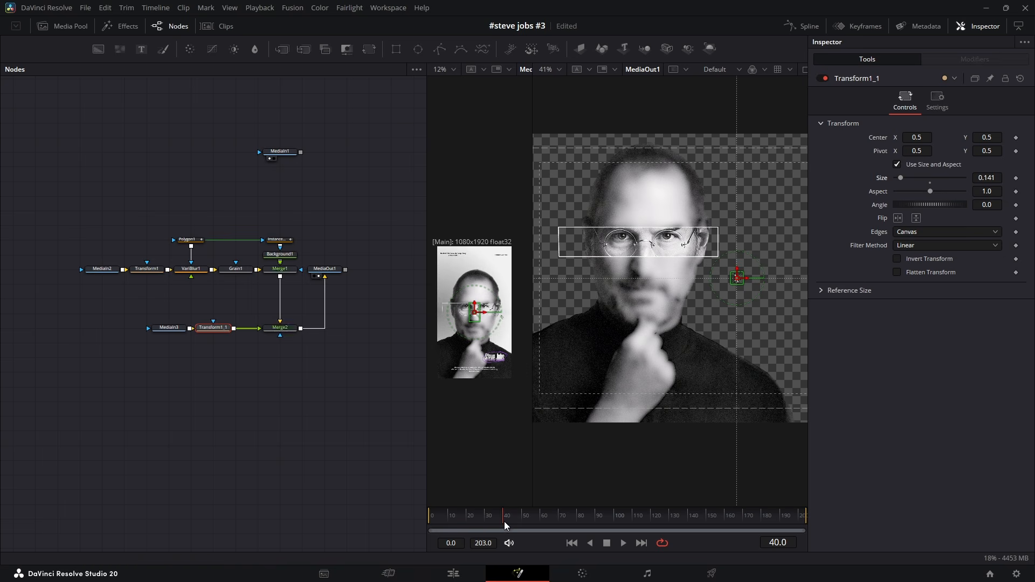
pyautogui.moveTo(737, 278)
pyautogui.mouseDown()
pyautogui.moveTo(734, 265)
pyautogui.moveTo(740, 271)
pyautogui.mouseUp()
pyautogui.scroll(5, 733, 265)
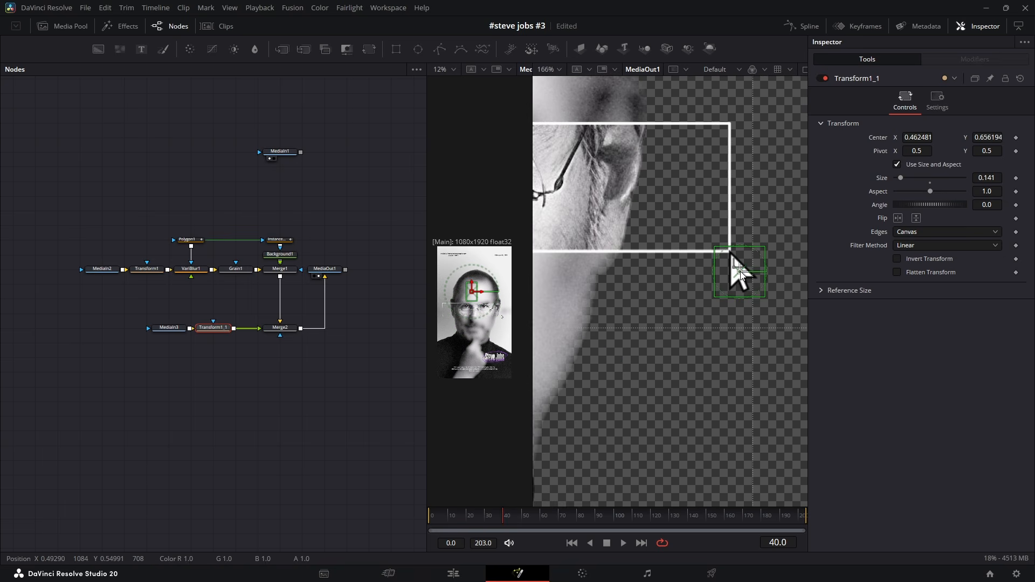
pyautogui.click(1016, 138)
# At frame 0, move the cursor to the collapsed frame's upper-left starting point, with its center at about -1.399, 0.969.
pyautogui.scroll(-5, 635, 389)
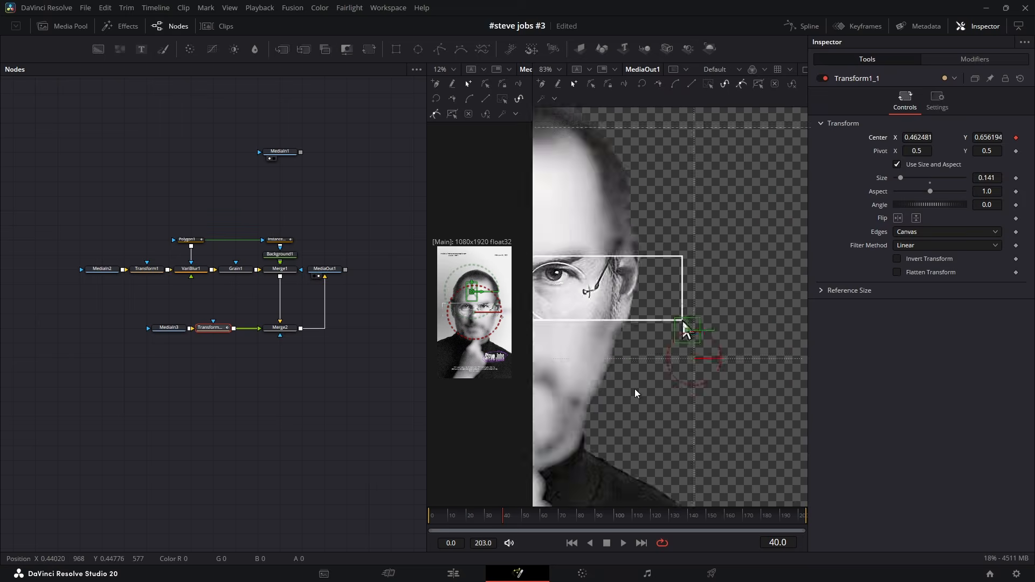
pyautogui.moveTo(463, 509); pyautogui.dragTo(294, 512)
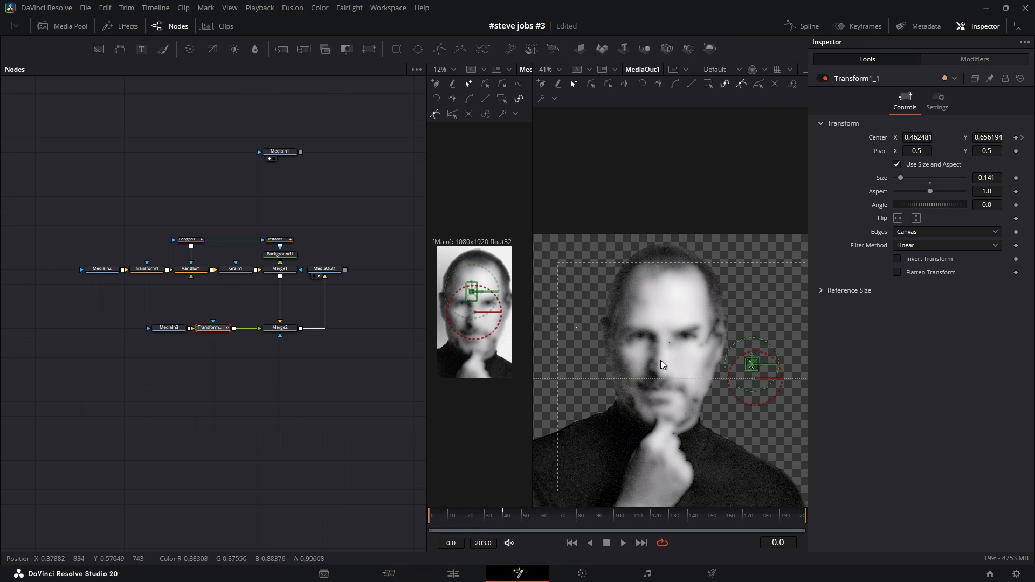
pyautogui.moveTo(744, 364); pyautogui.dragTo(585, 338)
pyautogui.scroll(5, 582, 338)
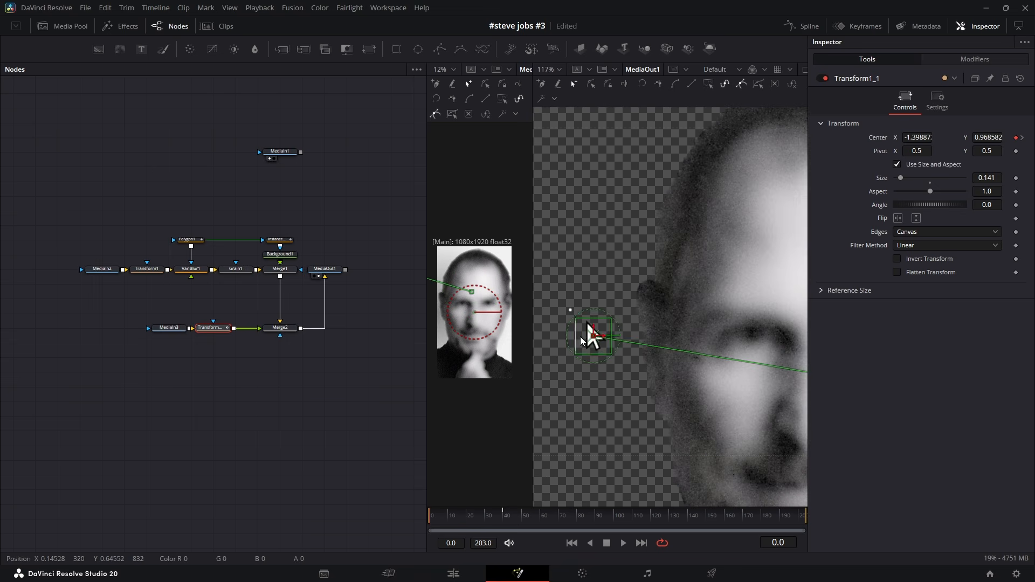
pyautogui.scroll(-6, 576, 326)
pyautogui.moveTo(447, 516); pyautogui.dragTo(487, 524)
# Apply an Ease preset to the animation curves of the eye polygon and the cursor's Transform in the Spline editor.
pyautogui.click(229, 426)
pyautogui.moveTo(208, 400); pyautogui.dragTo(212, 395)
pyautogui.scroll(2, 712, 330)
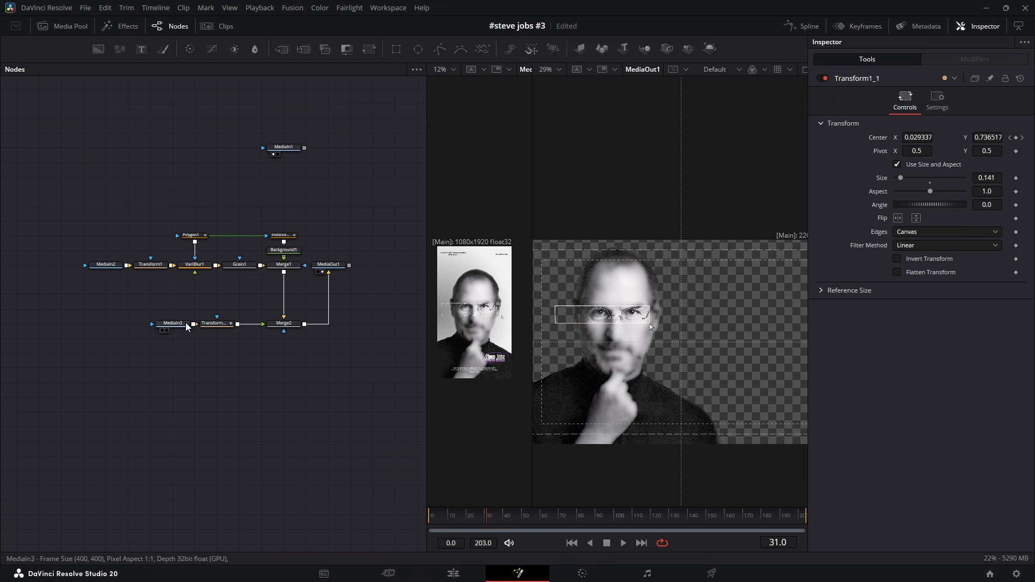
pyautogui.click(207, 324)
pyautogui.keyDown('ctrl'); pyautogui.click(193, 236); pyautogui.keyUp('ctrl')
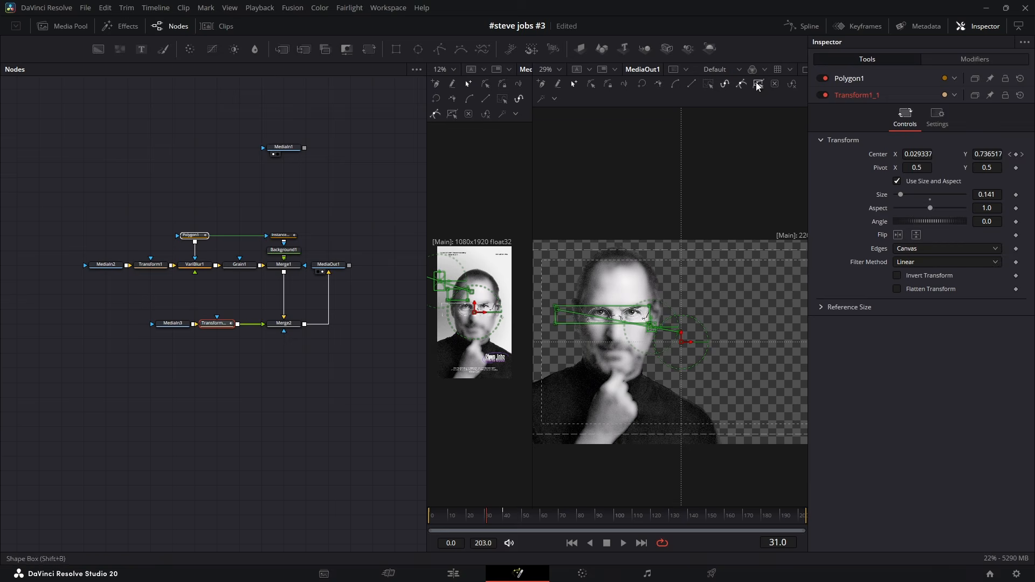
pyautogui.click(797, 28)
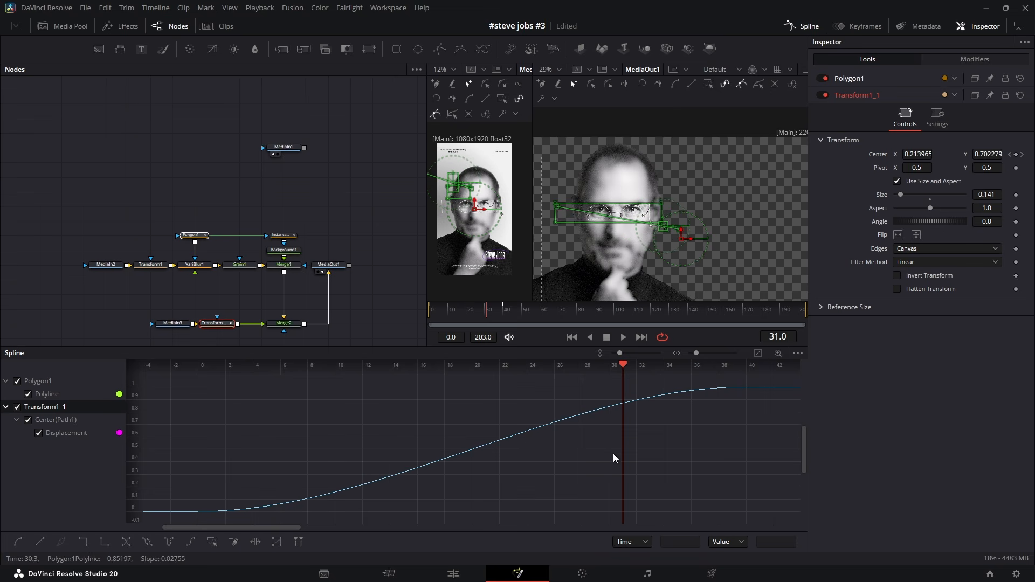
pyautogui.rightClick(668, 419)
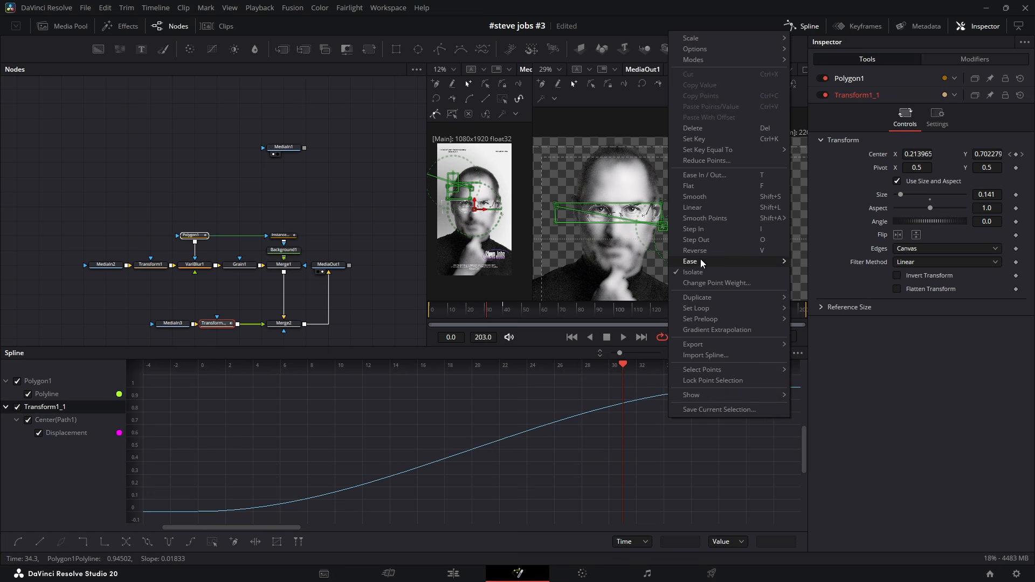
pyautogui.moveTo(732, 261)
pyautogui.click(820, 295)
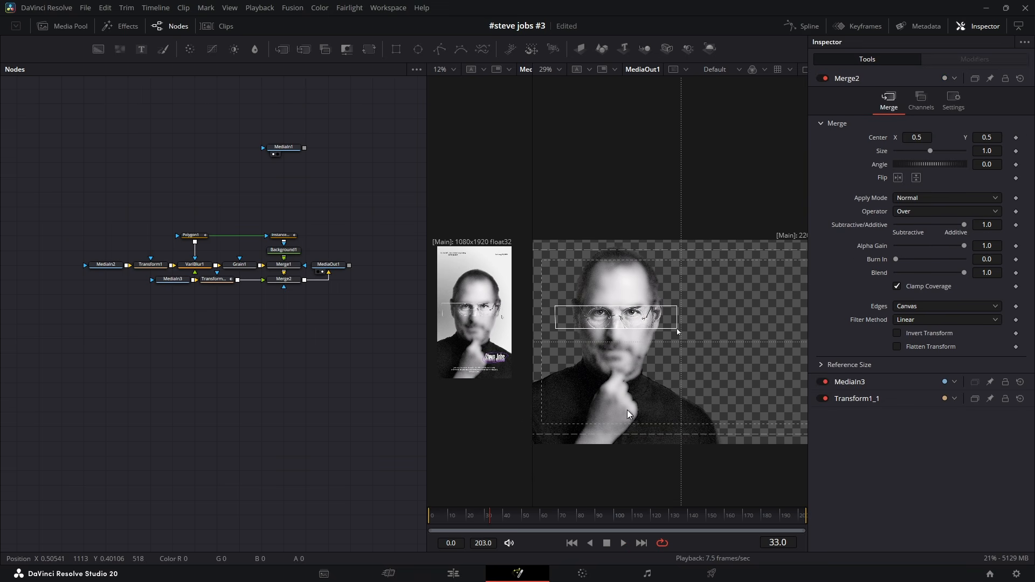
# Add a second Transform after the cursor's first one and keyframe its center at frame 40.
pyautogui.moveTo(213, 297); pyautogui.dragTo(169, 284)
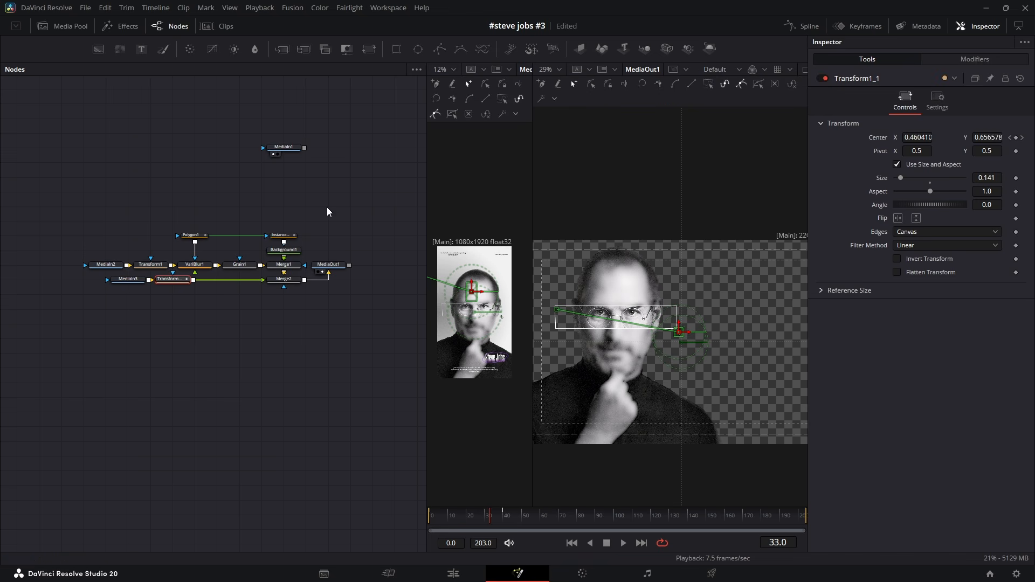
pyautogui.click(370, 49)
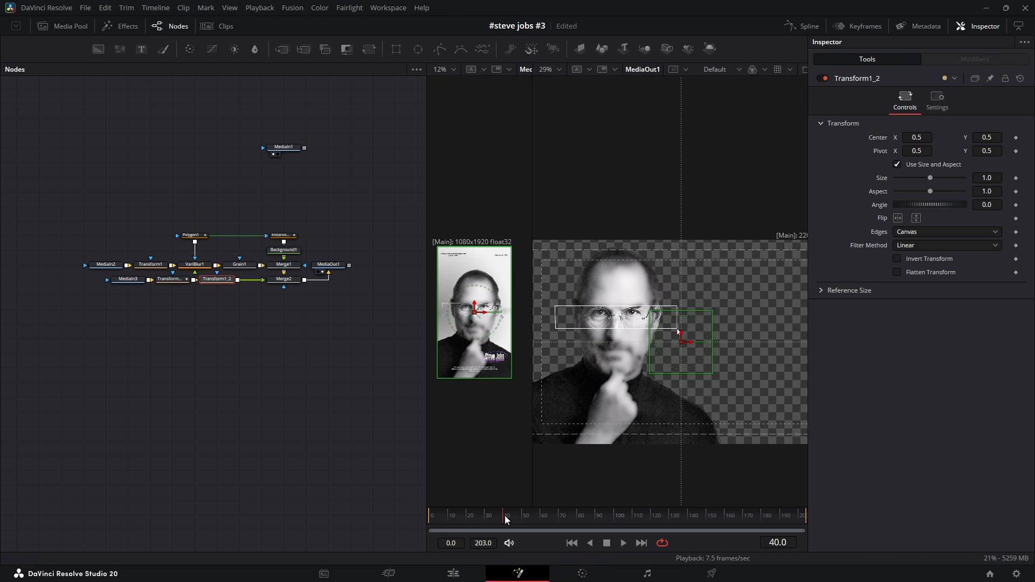
pyautogui.click(1016, 138)
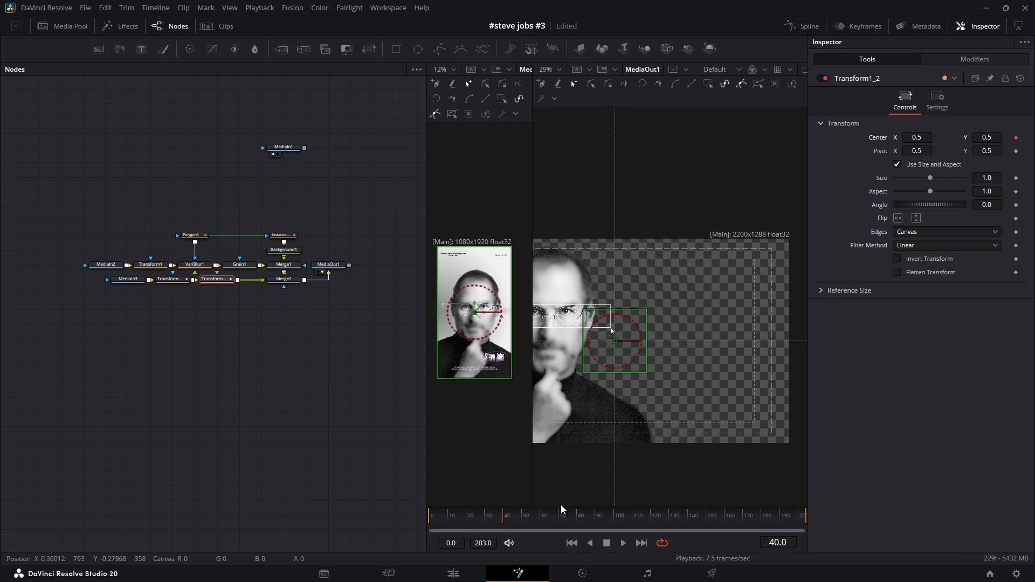
# At frame 79, move the cursor to the right of the portrait, with the second Transform's center at about 2.039, 0.356.
pyautogui.click(583, 517)
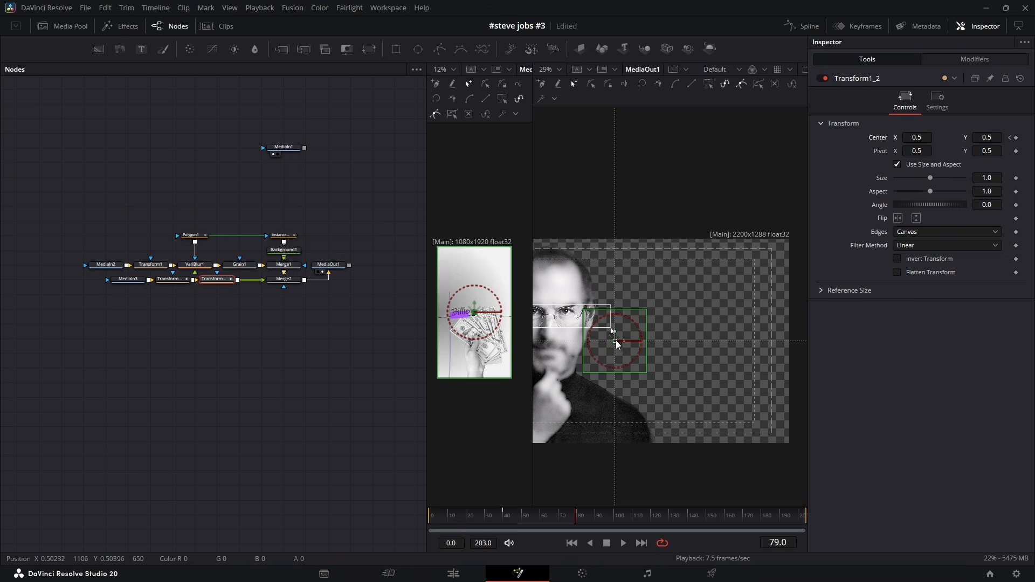
pyautogui.moveTo(615, 341); pyautogui.dragTo(690, 355)
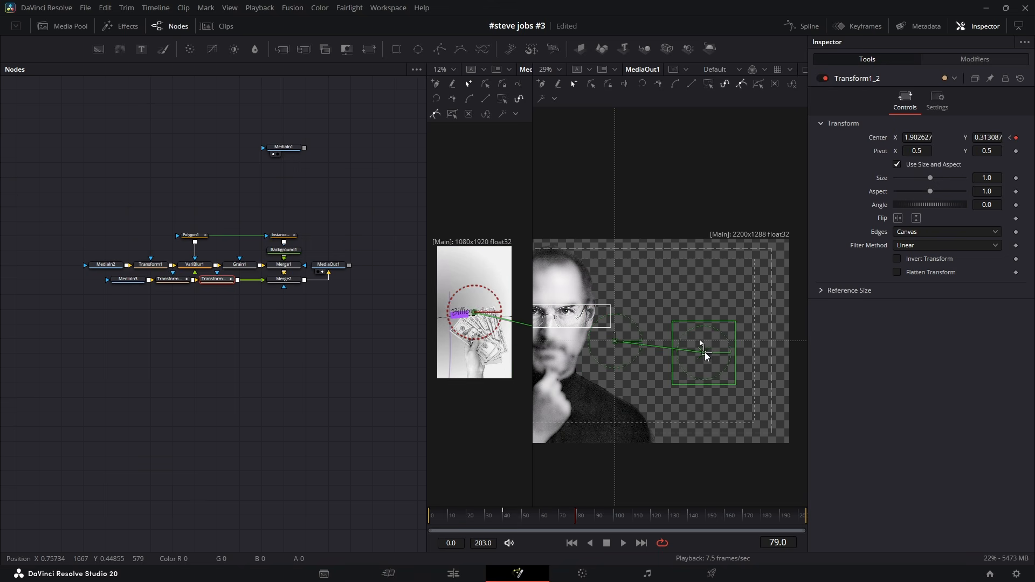
pyautogui.moveTo(704, 352); pyautogui.dragTo(712, 351)
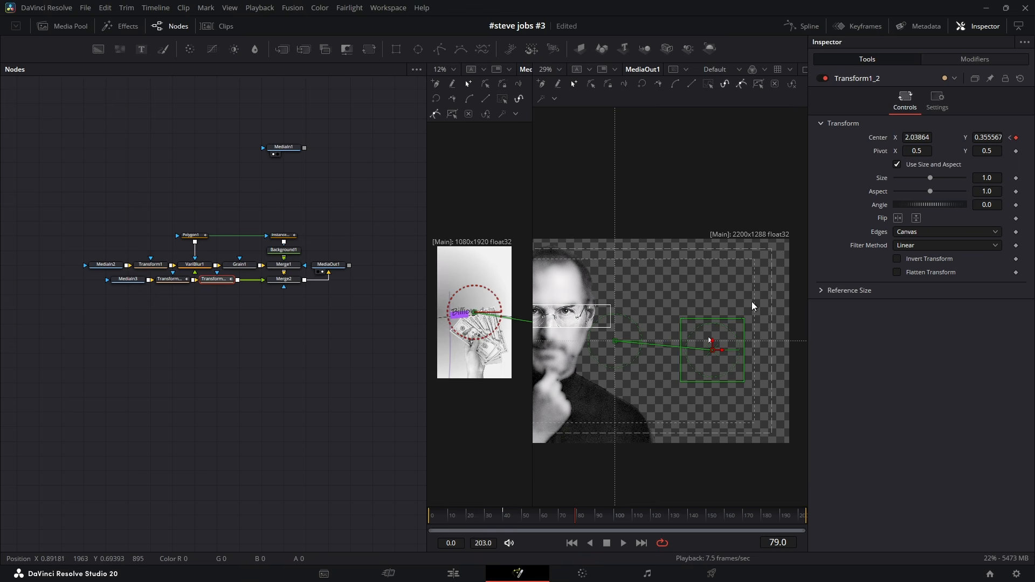
# Bend the cursor's exit path into a downward curve and ease its displacement curve in the Spline editor.
pyautogui.click(655, 345)
pyautogui.moveTo(647, 344); pyautogui.dragTo(678, 367)
pyautogui.click(792, 29)
pyautogui.hotkey('ctrl', 'a')
pyautogui.press('f')
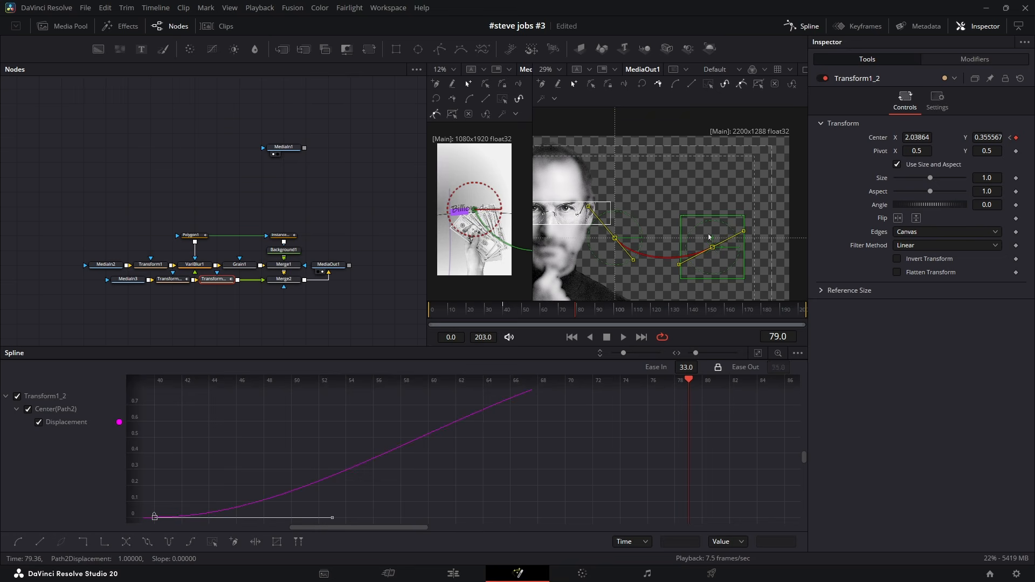
pyautogui.click(797, 27)
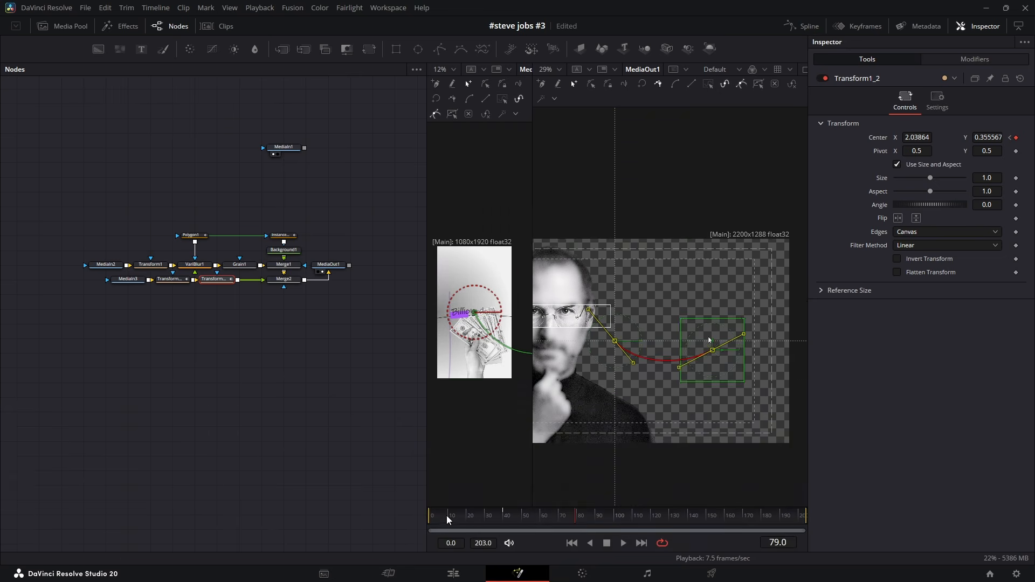
# Preview the cursor animation up to frame 69 and move the MediaOut1 node farther away from the portrait nodes.
pyautogui.moveTo(446, 515); pyautogui.dragTo(558, 520)
pyautogui.click(401, 485)
pyautogui.moveTo(582, 401); pyautogui.dragTo(619, 399)
pyautogui.scroll(-2, 618, 400)
pyautogui.moveTo(329, 268); pyautogui.dragTo(396, 282)
pyautogui.moveTo(370, 280); pyautogui.dragTo(334, 282)
# Enclose the portrait, frame and cursor nodes in an Underlay.
pyautogui.moveTo(150, 343); pyautogui.dragTo(291, 338)
pyautogui.moveTo(256, 209); pyautogui.dragTo(0, 305)
pyautogui.hotkey('shift', 'space')
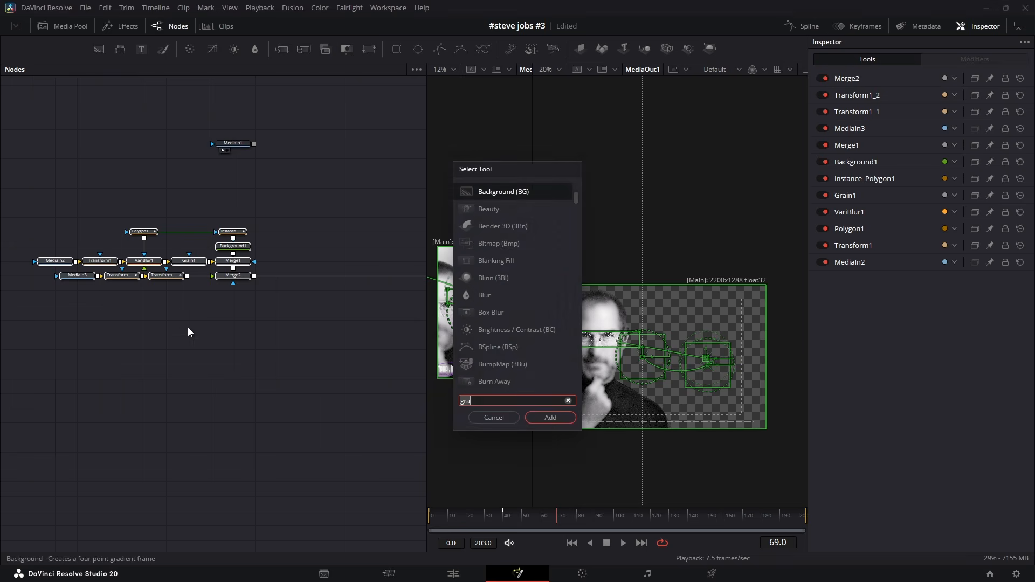
pyautogui.write('under')
pyautogui.press('Return')
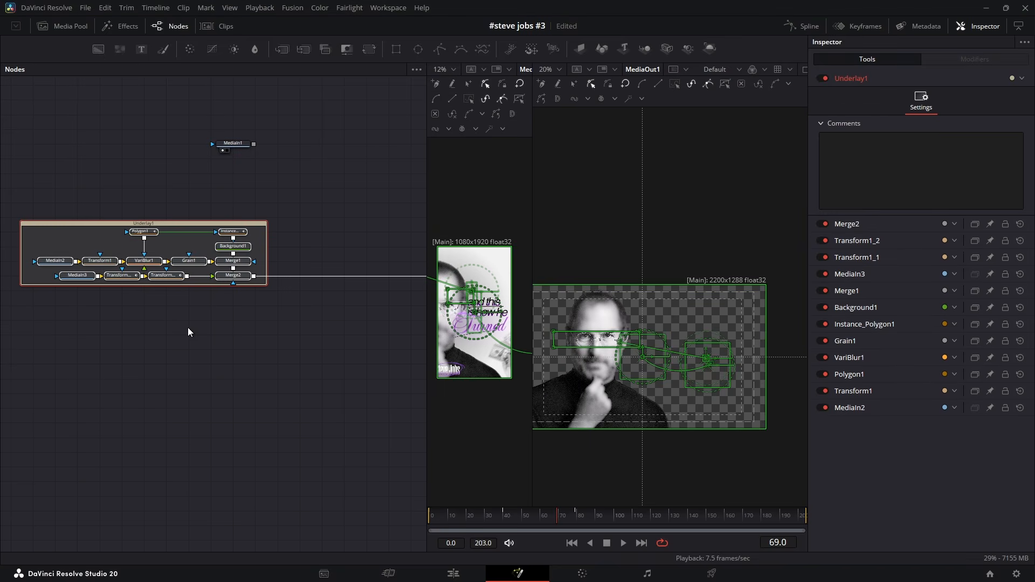
# Rename the underlay to stevejobs and color it orange.
pyautogui.doubleClick(862, 80)
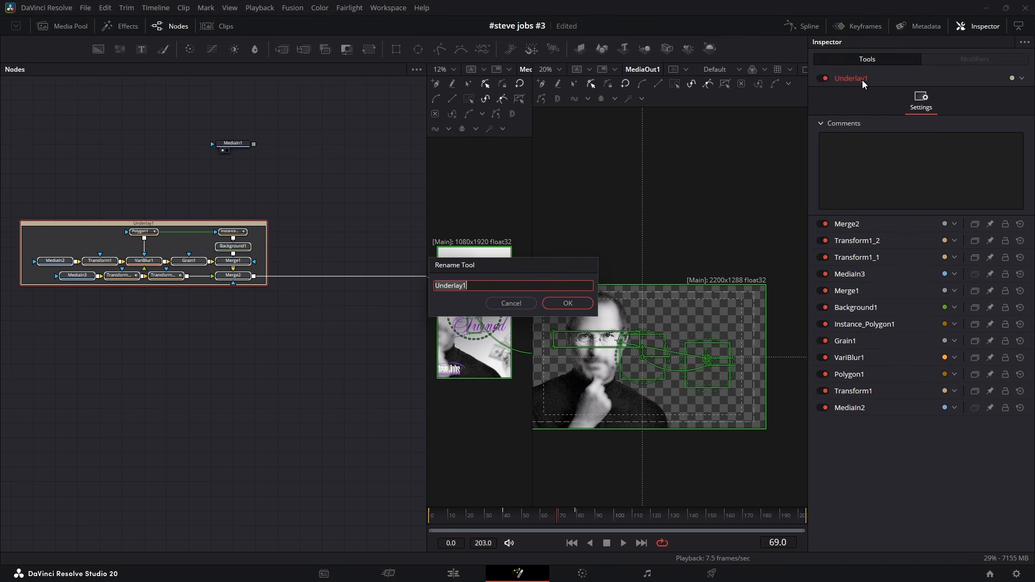
pyautogui.write('stevejobsa')
pyautogui.press('BackSpace')
pyautogui.press('Return')
pyautogui.click(1022, 79)
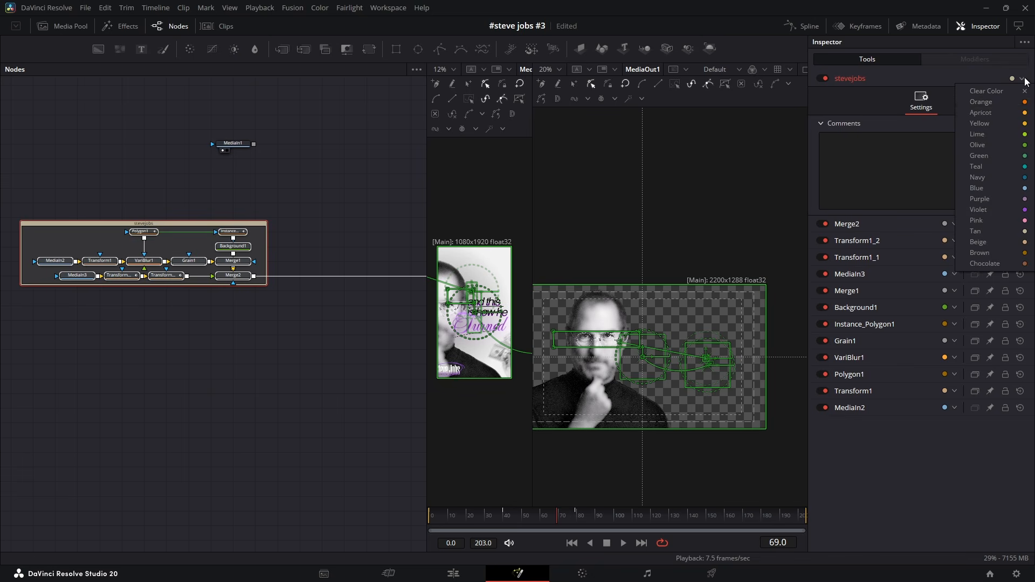
pyautogui.click(1002, 107)
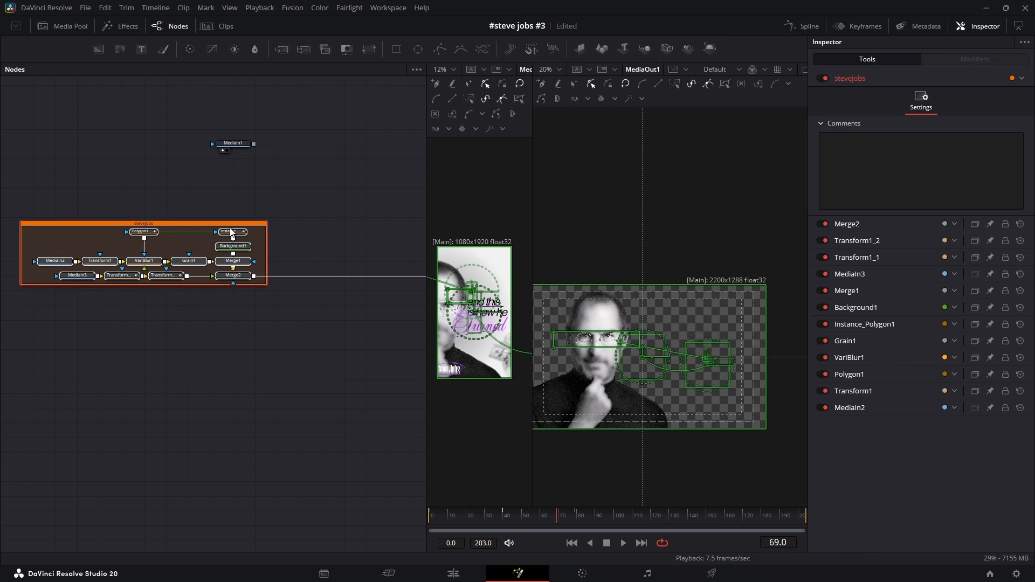
# Build a 3D scene after Merge2 with an image plane, 3D merge, camera and renderer, and connect the renderer to MediaOut1.
pyautogui.click(345, 238)
pyautogui.moveTo(297, 240); pyautogui.dragTo(216, 278)
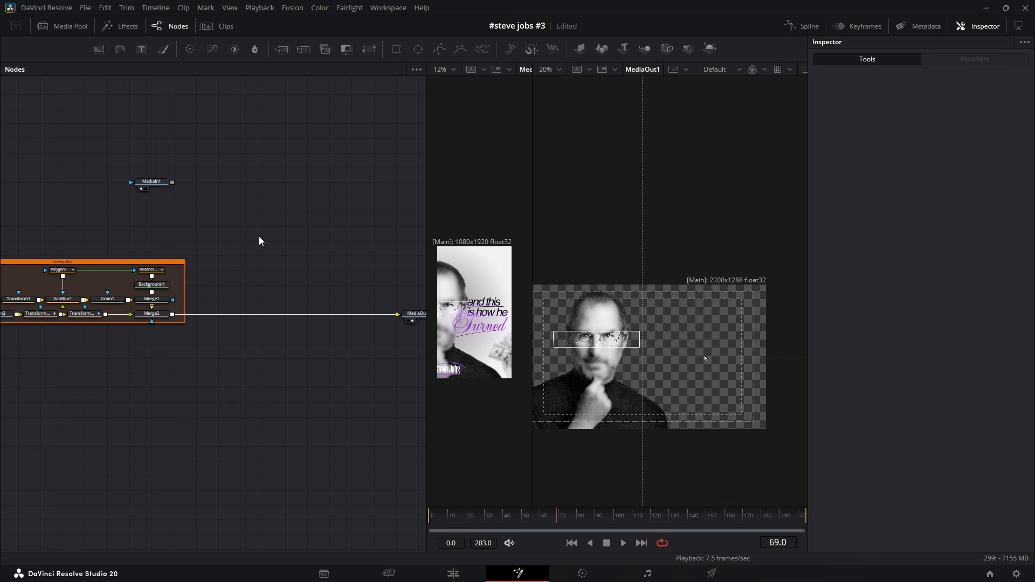
pyautogui.click(163, 313)
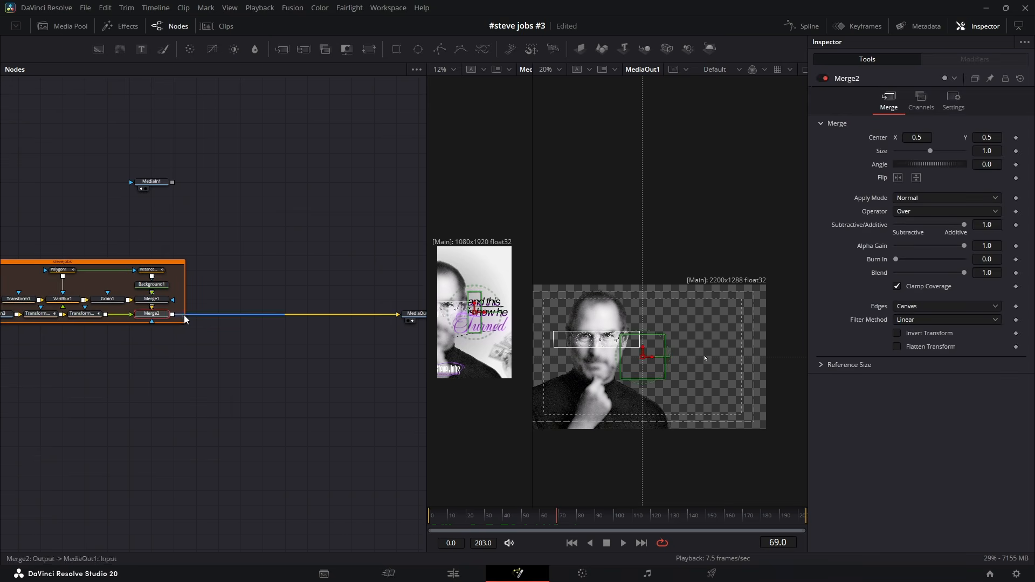
pyautogui.click(582, 49)
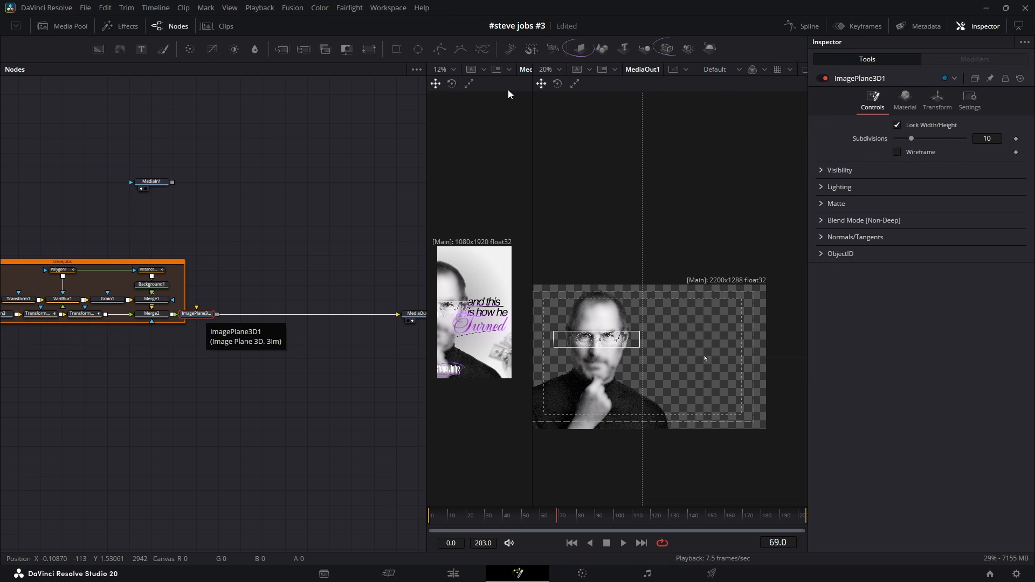
pyautogui.click(644, 49)
pyautogui.click(666, 49)
pyautogui.click(710, 49)
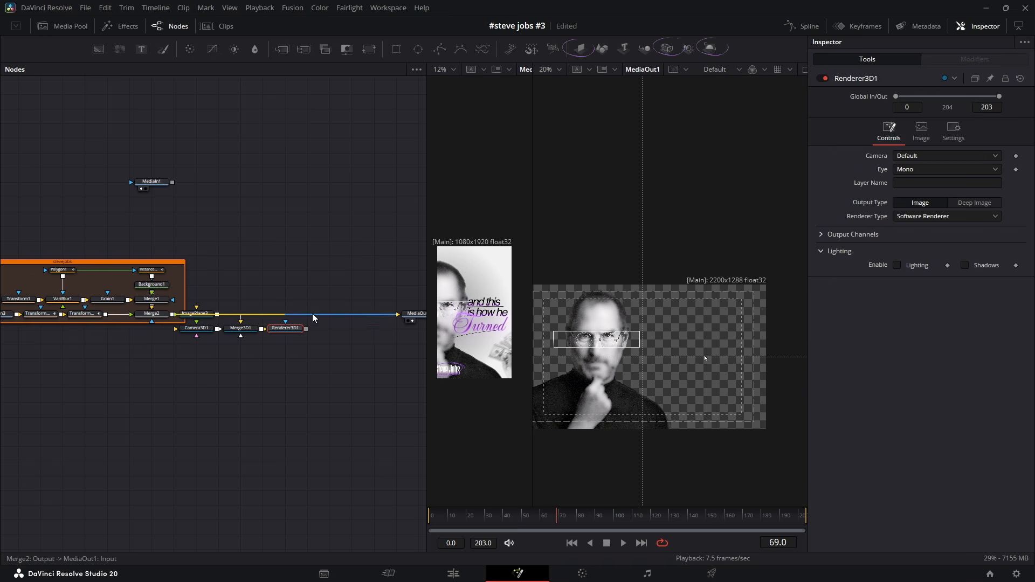
pyautogui.moveTo(391, 315)
pyautogui.mouseDown()
pyautogui.moveTo(317, 298)
pyautogui.moveTo(398, 316)
pyautogui.mouseUp()
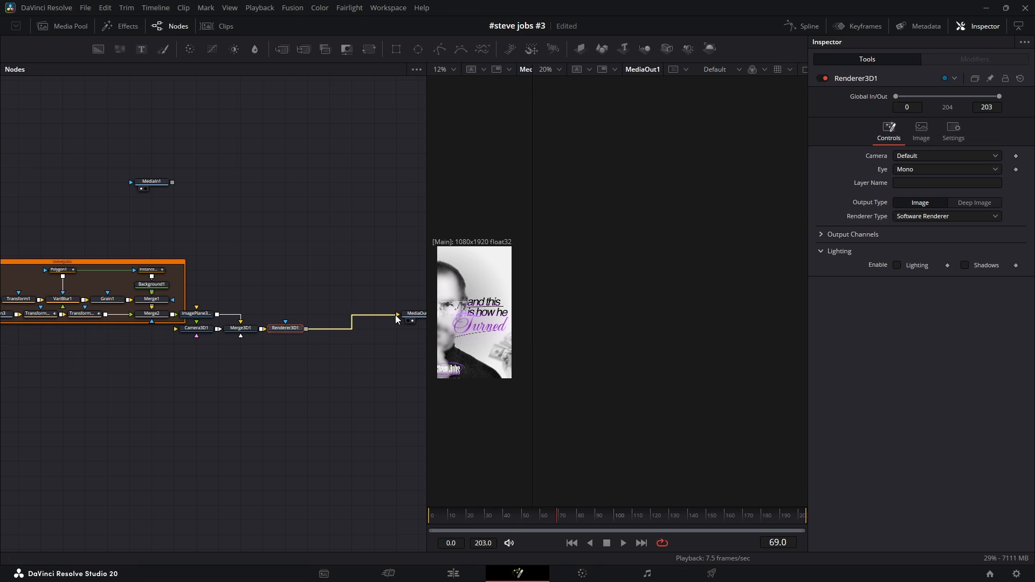
# Move the camera, 3D merge and renderer nodes below the stevejobs underlay.
pyautogui.moveTo(313, 357); pyautogui.dragTo(189, 327)
pyautogui.moveTo(302, 328); pyautogui.dragTo(257, 358)
pyautogui.moveTo(295, 454); pyautogui.dragTo(406, 445)
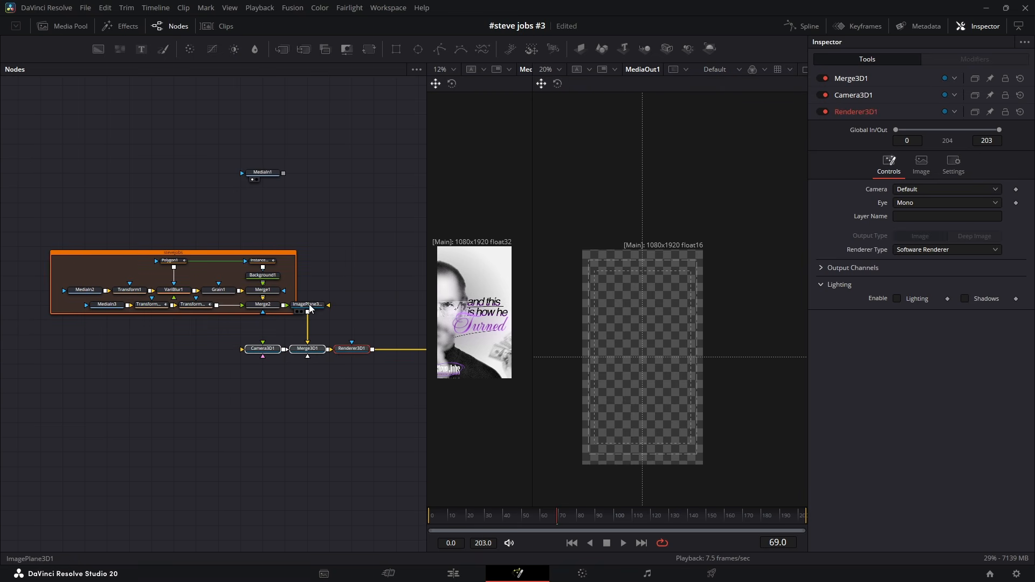
# Position the portrait's image plane in the frame with translation X 0.186, Y -0.076 and Z -2.16.
pyautogui.click(307, 304)
pyautogui.click(937, 98)
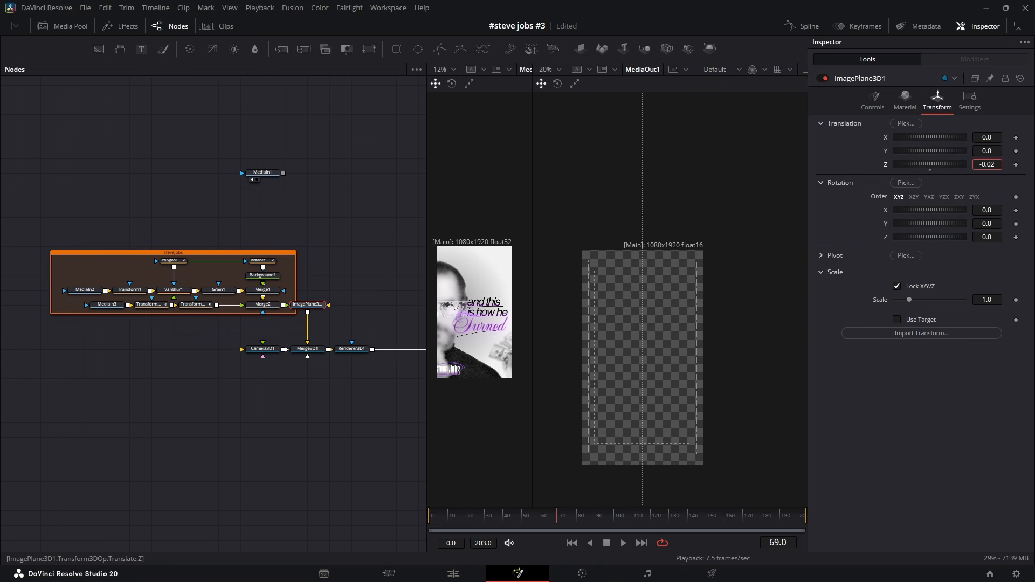
pyautogui.moveTo(986, 165); pyautogui.dragTo(897, 164)
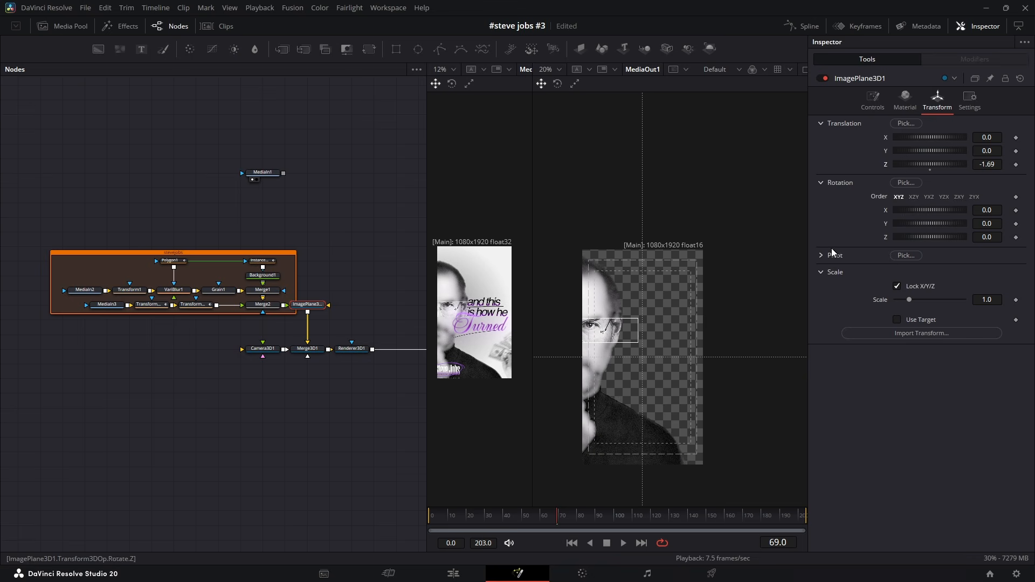
pyautogui.moveTo(595, 361); pyautogui.dragTo(623, 352)
pyautogui.moveTo(987, 137)
pyautogui.mouseDown()
pyautogui.moveTo(1008, 137)
pyautogui.moveTo(970, 165)
pyautogui.moveTo(985, 138)
pyautogui.mouseUp()
pyautogui.scroll(3, 696, 327)
pyautogui.moveTo(665, 409); pyautogui.dragTo(687, 300)
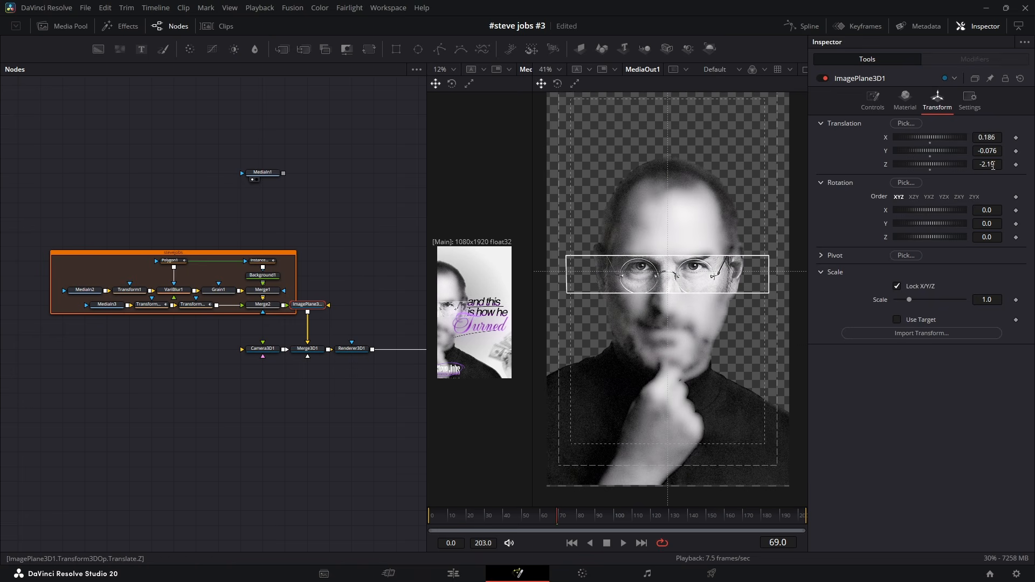
pyautogui.moveTo(993, 164); pyautogui.dragTo(997, 165)
pyautogui.scroll(-2, 676, 334)
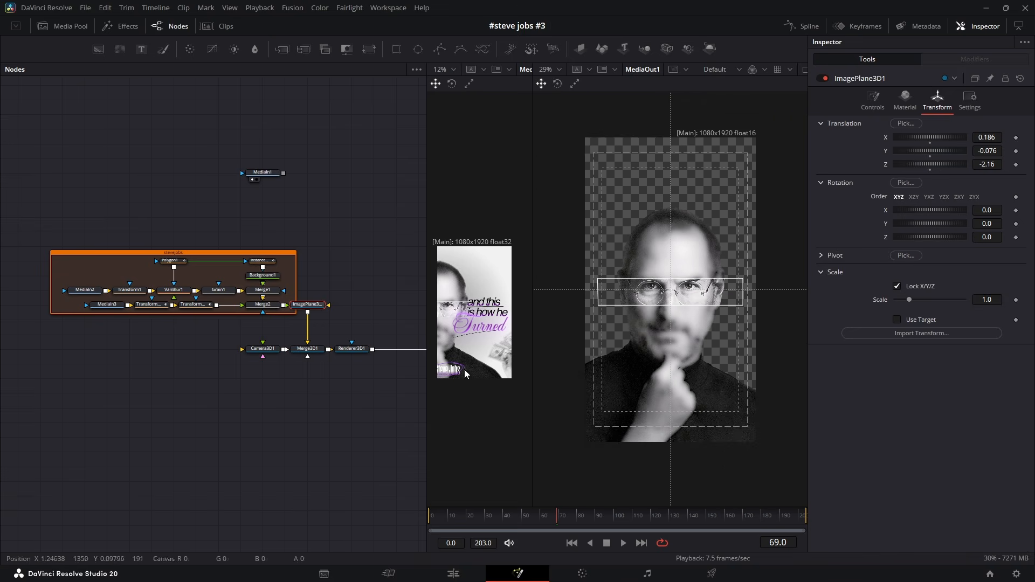
# Copy the three Text1_2 nodes with their merges and image plane from the other composition and paste them below the portrait nodes.
pyautogui.click(466, 519)
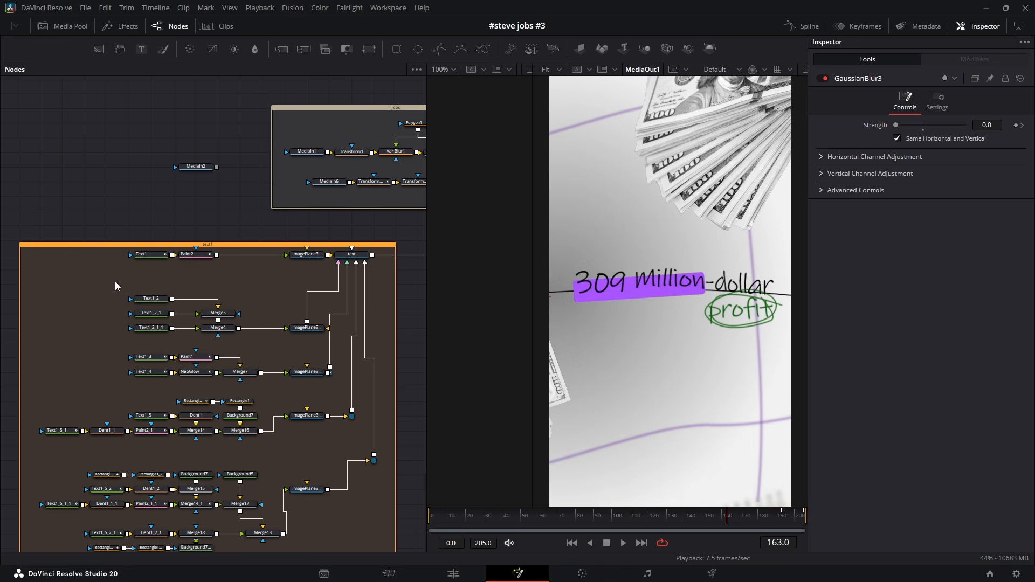
pyautogui.moveTo(116, 286); pyautogui.dragTo(315, 334)
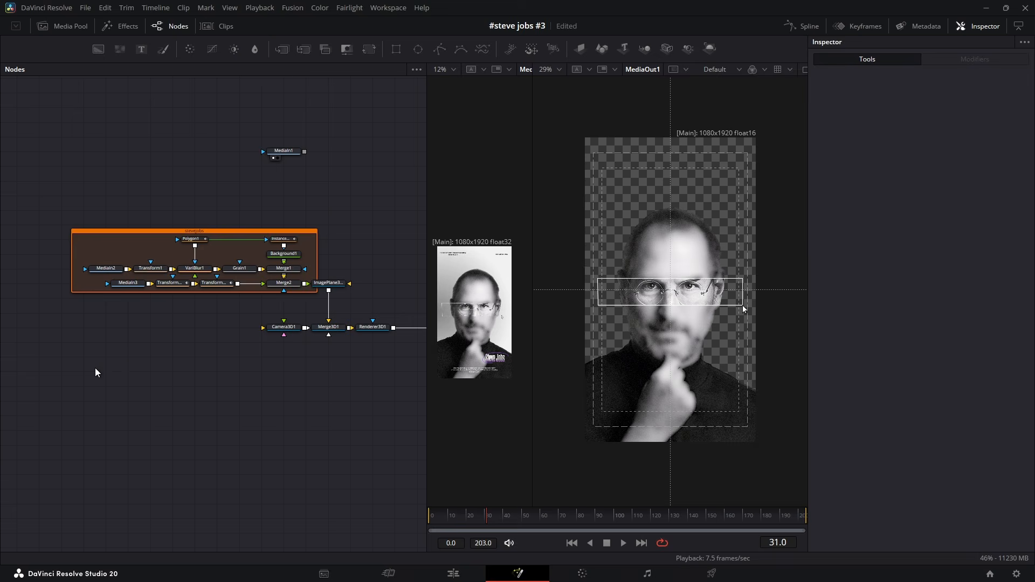
pyautogui.hotkey('ctrl', 'v')
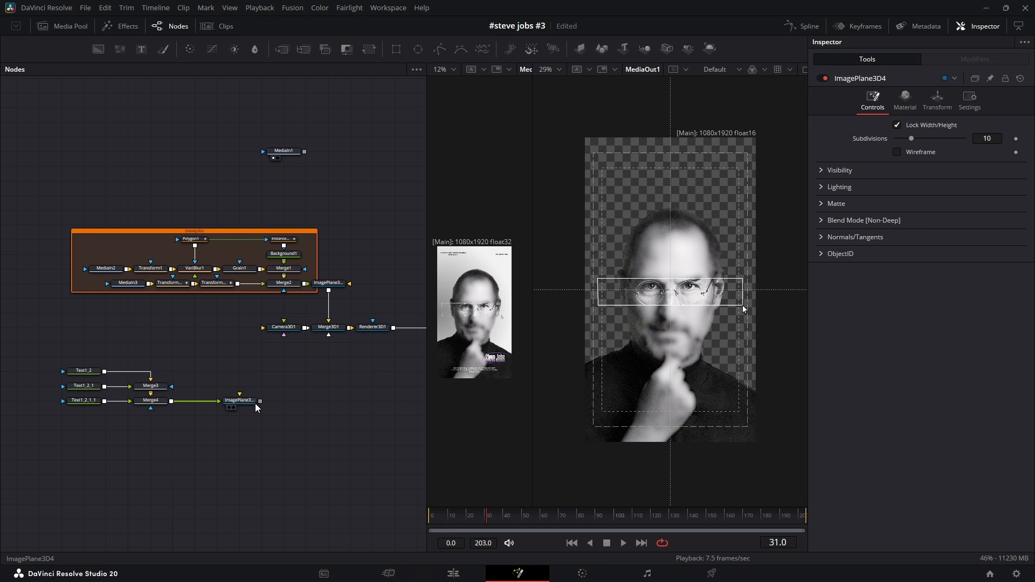
pyautogui.moveTo(256, 404); pyautogui.dragTo(232, 404)
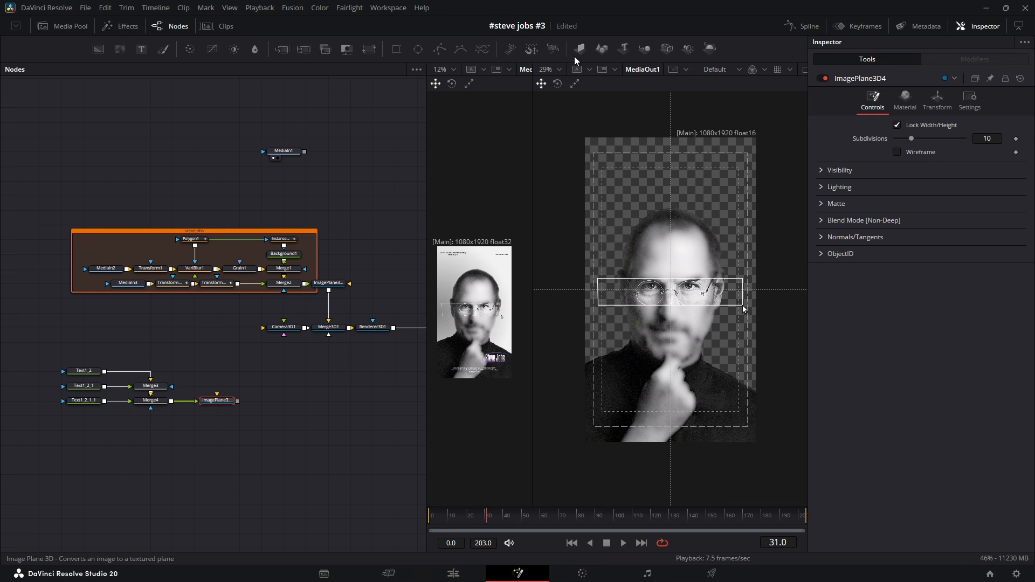
# Add a 3D merge named text after the pasted image plane and connect it to Merge3D1, with Camera3D1 moved clear of the chain.
pyautogui.click(648, 48)
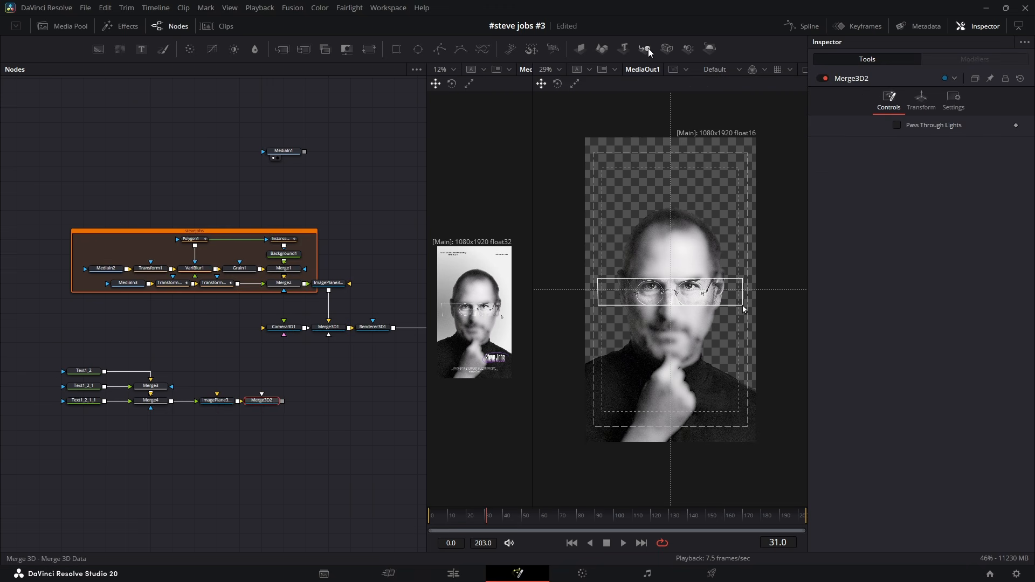
pyautogui.moveTo(268, 403); pyautogui.dragTo(335, 403)
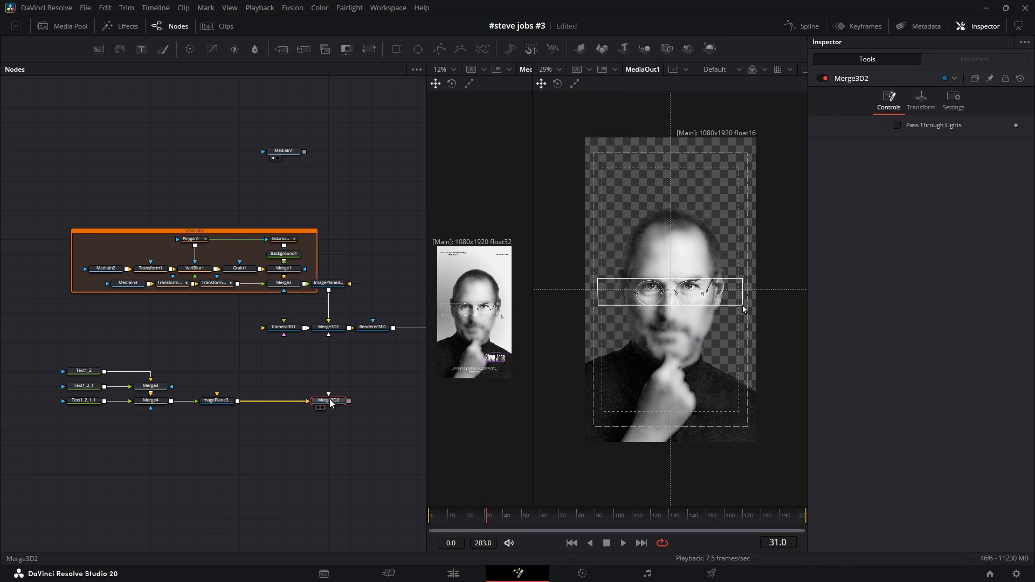
pyautogui.press('F2')
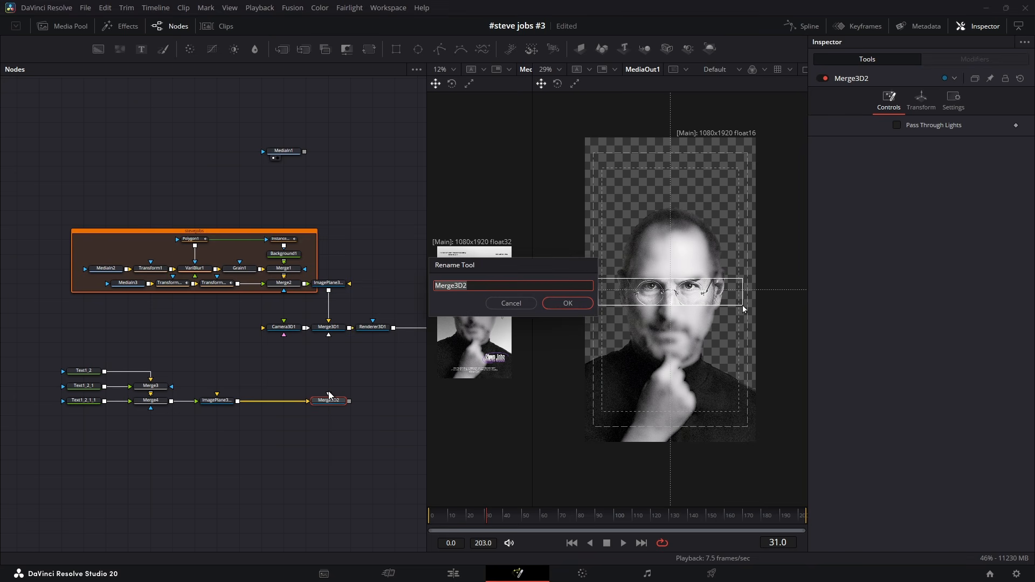
pyautogui.write('text')
pyautogui.click(561, 303)
pyautogui.moveTo(349, 401); pyautogui.dragTo(388, 357)
pyautogui.click(351, 370)
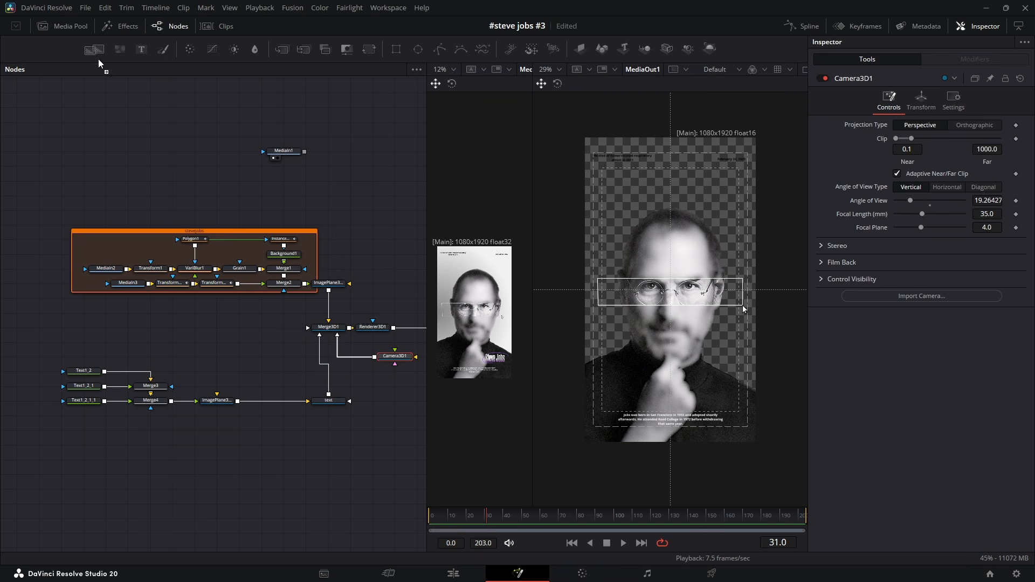
# Add a Background with its own 3D image plane and connect it to Merge3D1.
pyautogui.moveTo(98, 63); pyautogui.dragTo(241, 331)
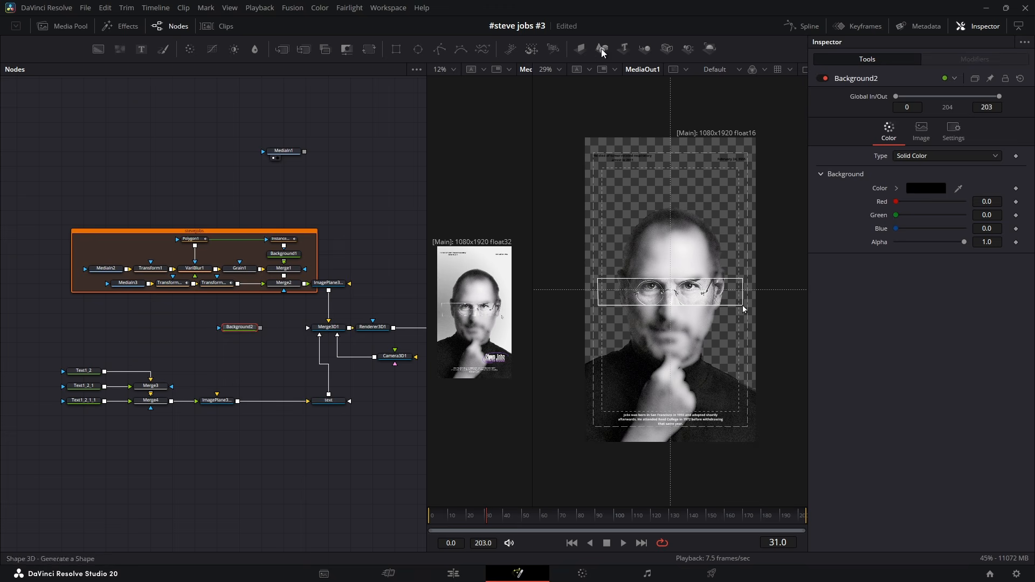
pyautogui.click(580, 49)
pyautogui.keyDown('ctrl'); pyautogui.click(247, 329); pyautogui.keyUp('ctrl')
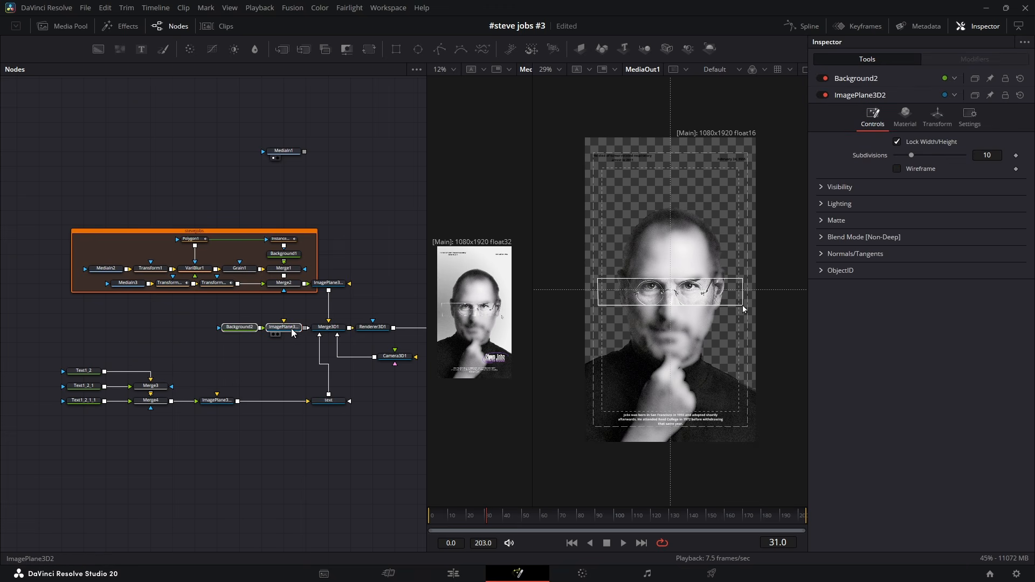
pyautogui.moveTo(292, 333); pyautogui.dragTo(270, 334)
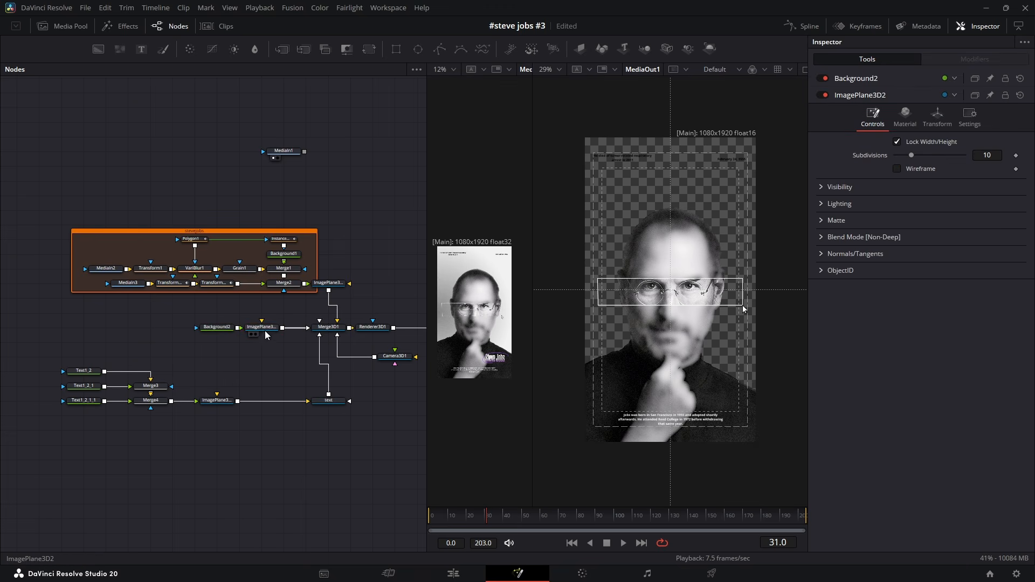
# Push the background's image plane back to Z -17.73 and scale it to 5.0.
pyautogui.click(265, 331)
pyautogui.click(946, 105)
pyautogui.moveTo(993, 166); pyautogui.dragTo(609, 162)
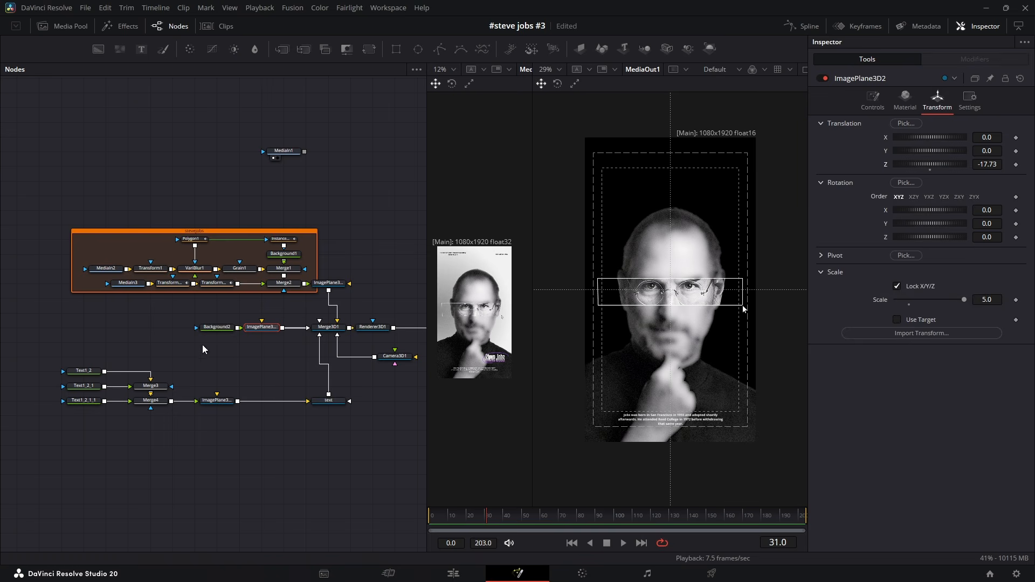
# Make the background a Four Corner gradient in grays: top left 0.918, top right 0.702, bottom left 0.471, bottom right 0.596.
pyautogui.click(218, 327)
pyautogui.click(920, 155)
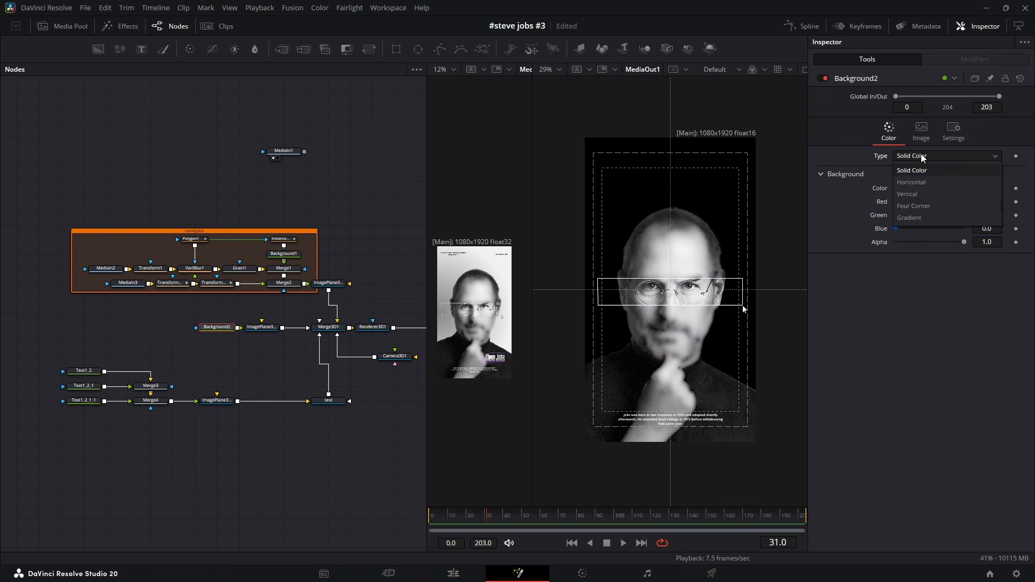
pyautogui.click(923, 209)
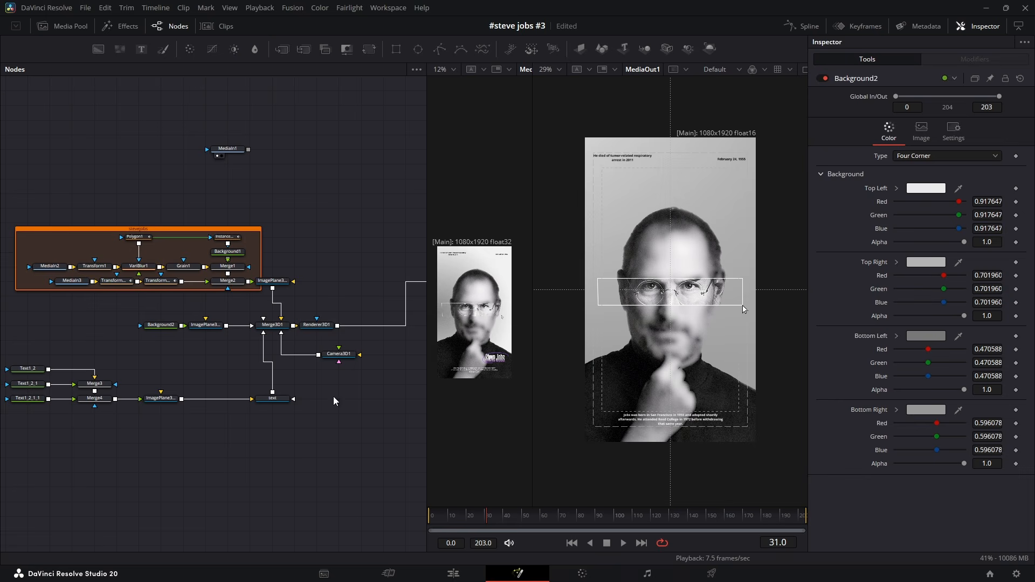
# Lighten the gradient's top-right corner color to #d3d3d3.
pyautogui.click(925, 262)
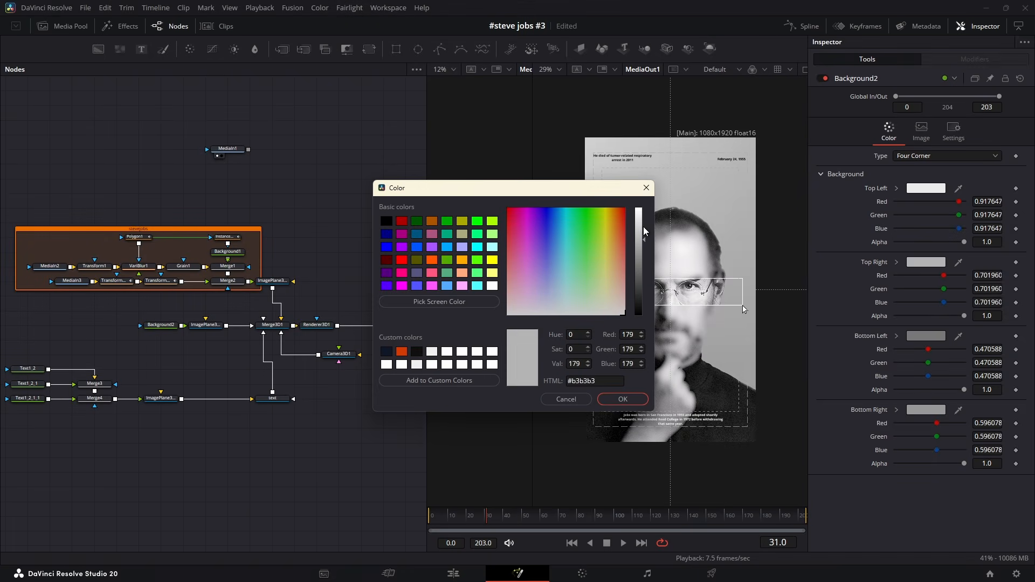
pyautogui.moveTo(641, 240); pyautogui.dragTo(641, 231)
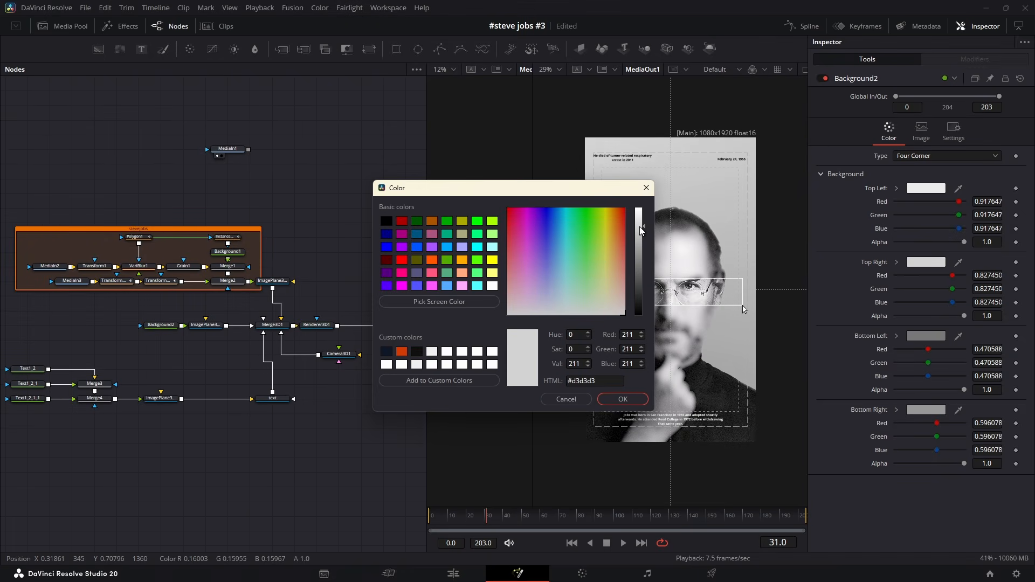
pyautogui.click(619, 398)
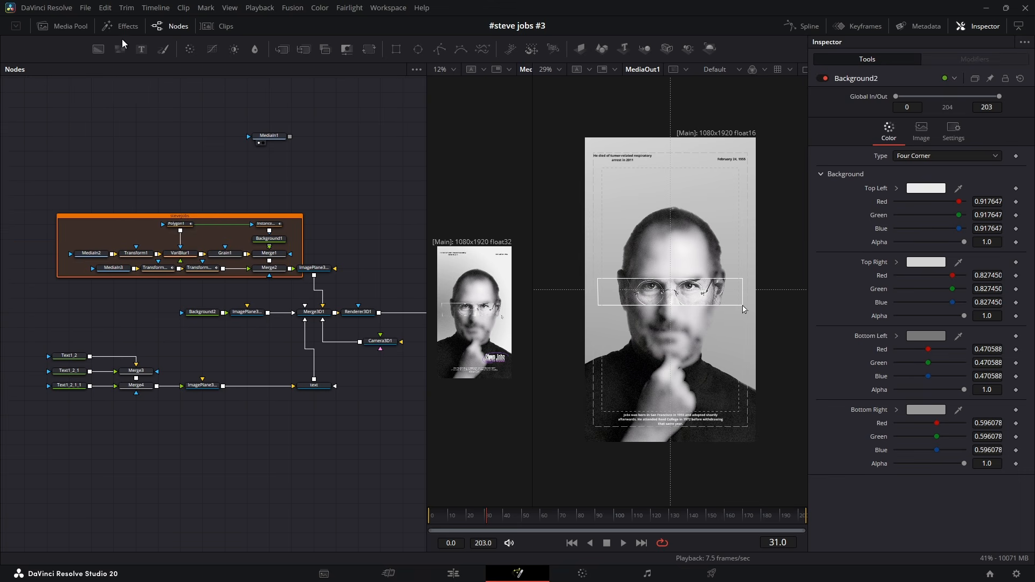
# Add a Text node merged after Merge4, ahead of the text image plane, and enter the title "Steve Jobs".
pyautogui.moveTo(142, 49); pyautogui.dragTo(157, 386)
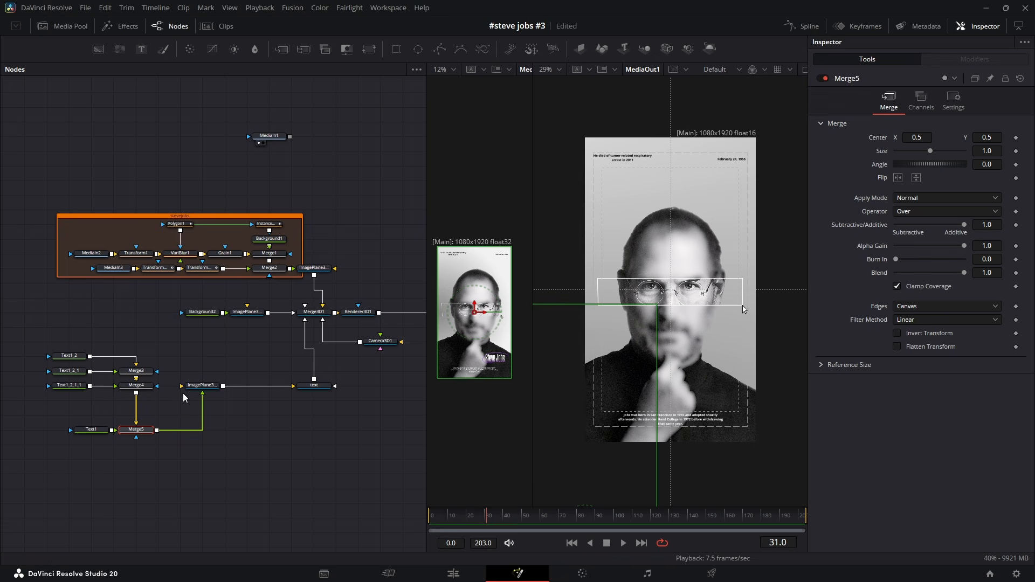
pyautogui.moveTo(91, 430); pyautogui.dragTo(69, 429)
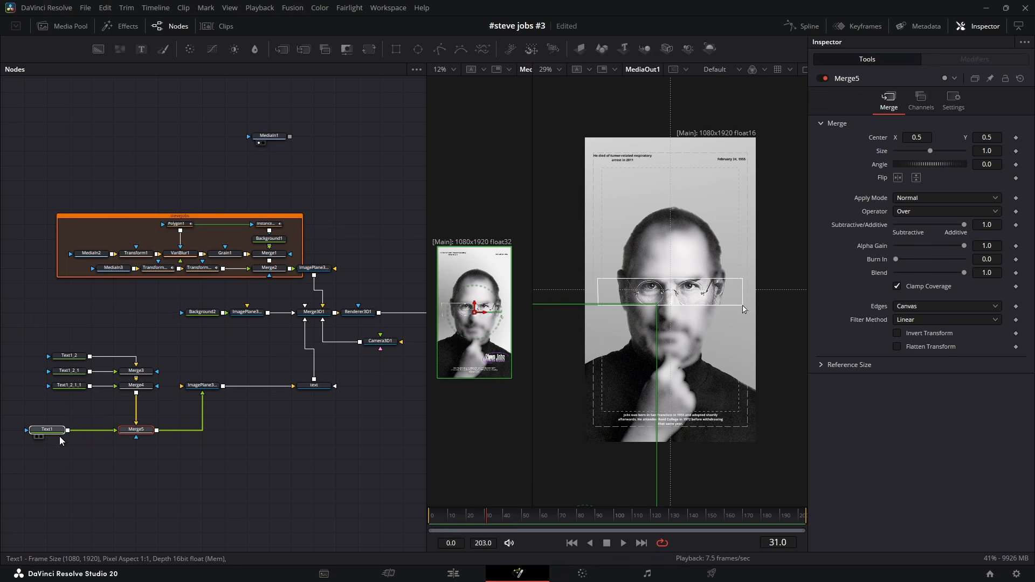
pyautogui.click(855, 214)
pyautogui.write('Steve Jobs')
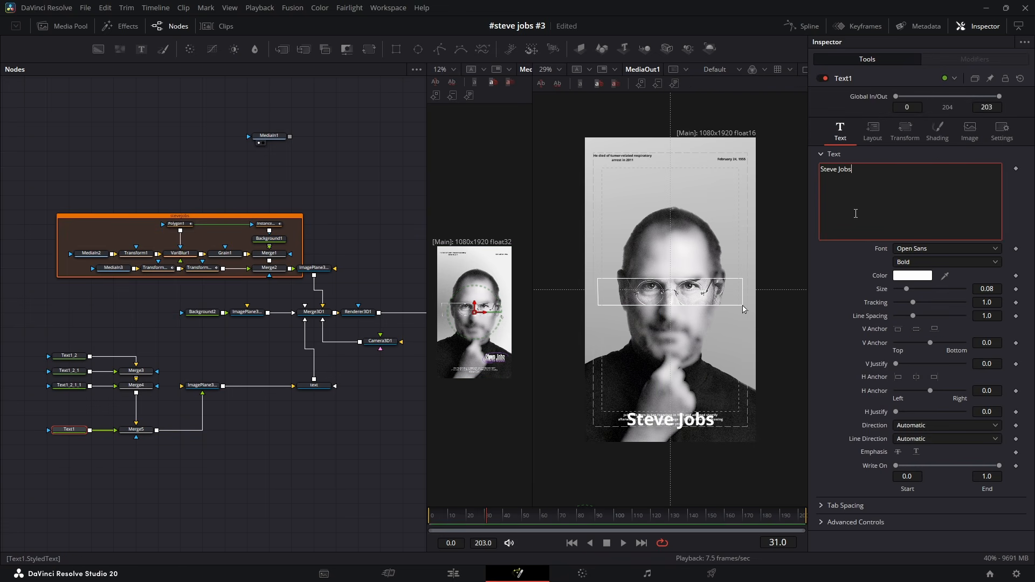
# Set the title's font to Dharma Gothic C, its size to about 0.097, and its center to X 0.629, Y 0.546.
pyautogui.click(914, 248)
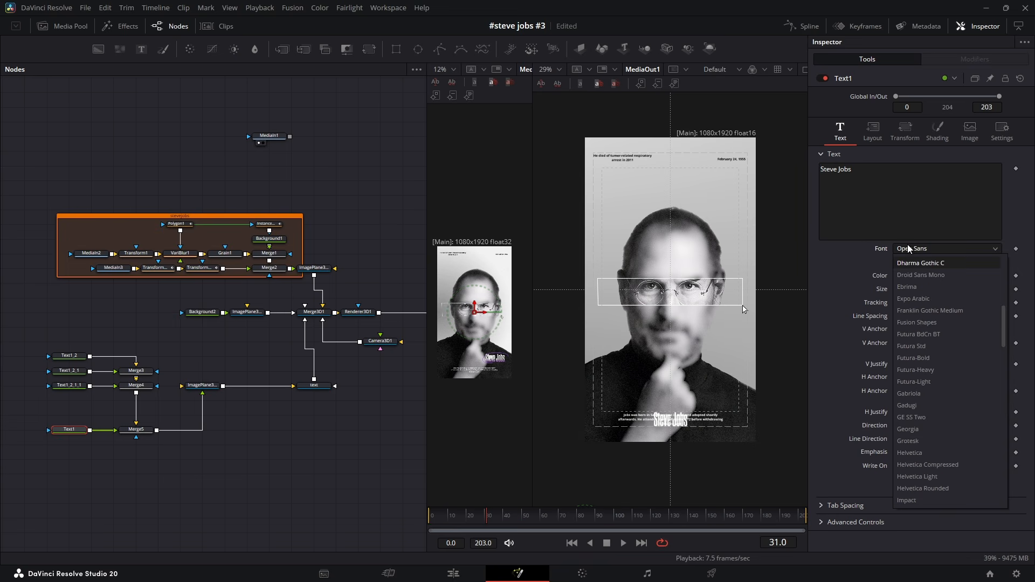
pyautogui.click(914, 263)
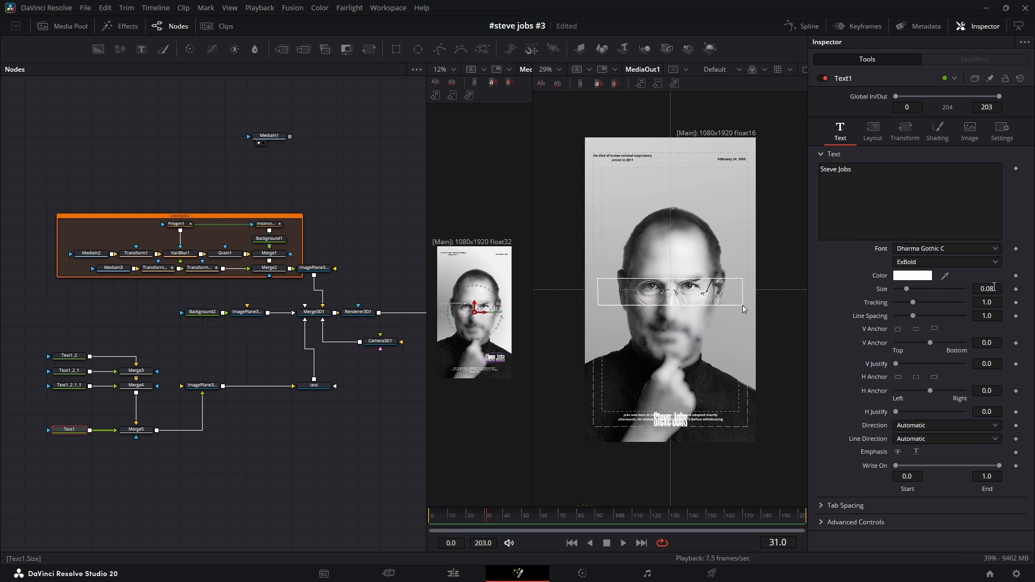
pyautogui.moveTo(994, 287); pyautogui.dragTo(1005, 287)
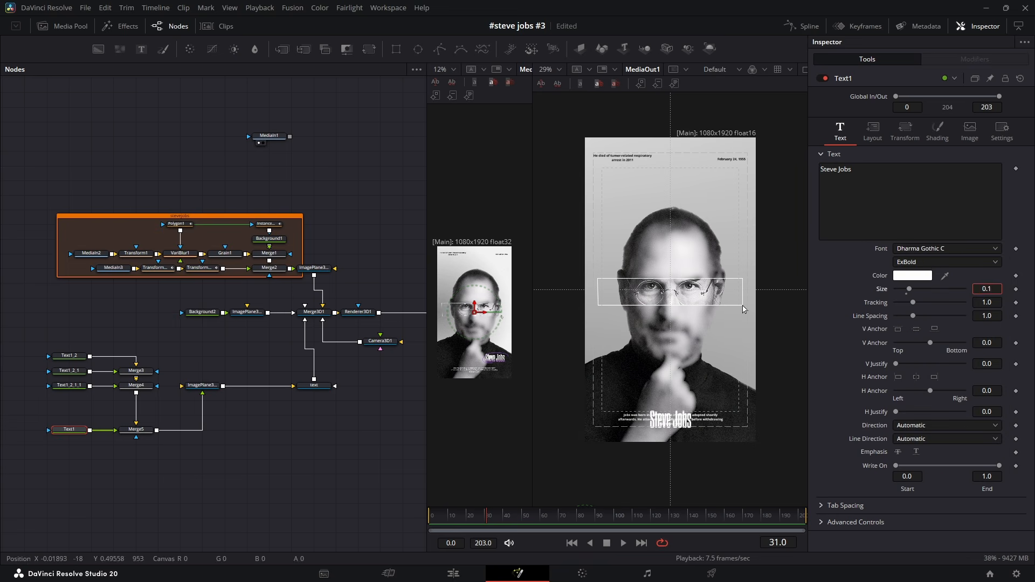
pyautogui.click(873, 134)
pyautogui.moveTo(987, 182); pyautogui.dragTo(916, 178)
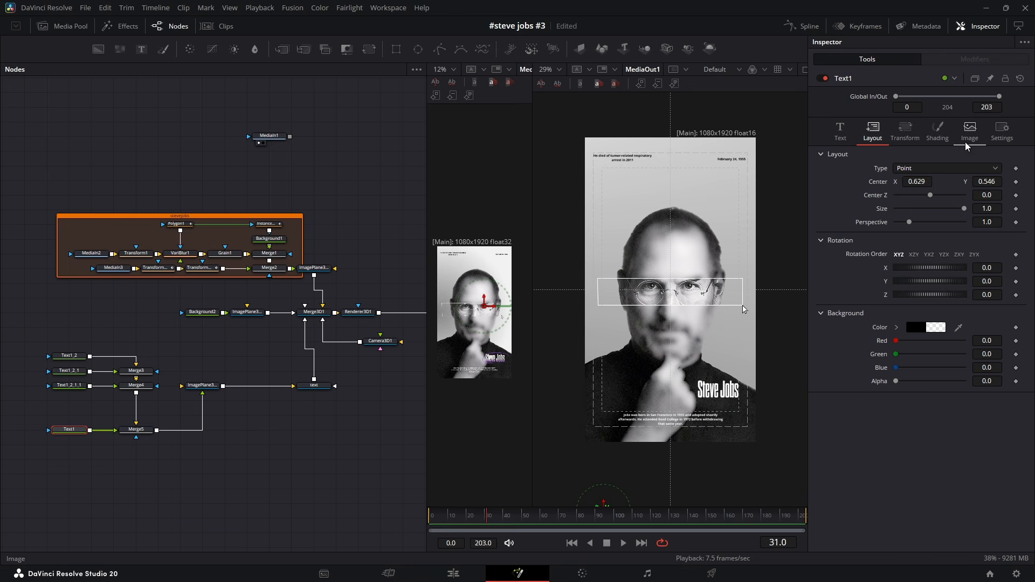
# Shade the title with a gradient whose first stop is purple #aa55ff, moved to about 0.174.
pyautogui.click(937, 129)
pyautogui.click(983, 288)
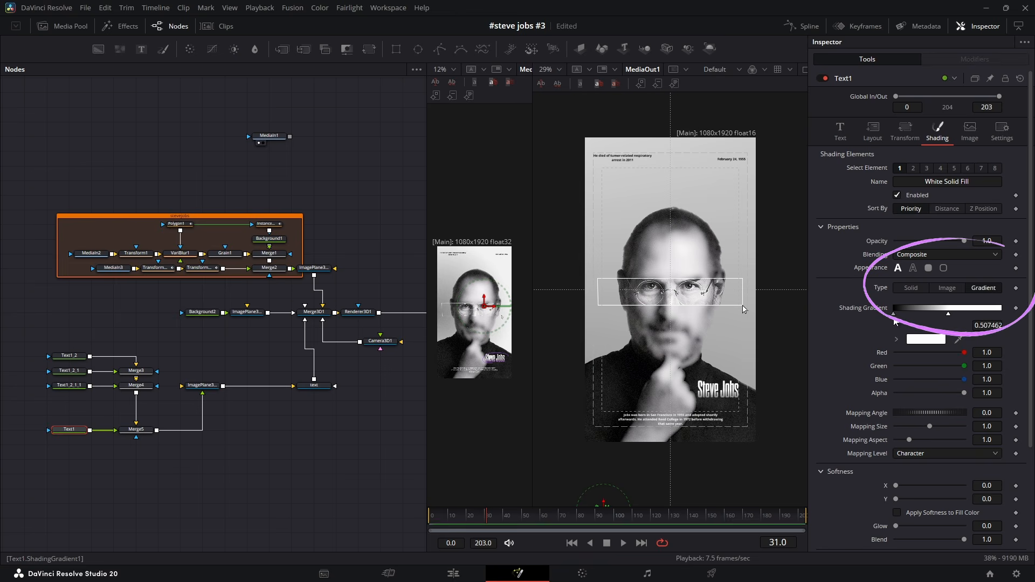
pyautogui.click(893, 314)
pyautogui.click(926, 339)
pyautogui.click(432, 246)
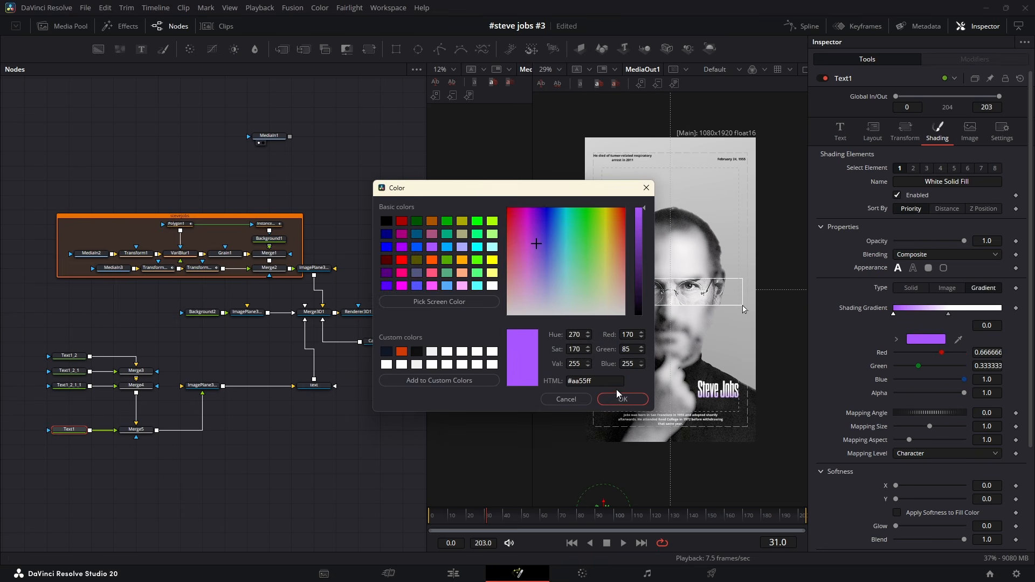
pyautogui.click(623, 399)
pyautogui.moveTo(894, 318); pyautogui.dragTo(911, 320)
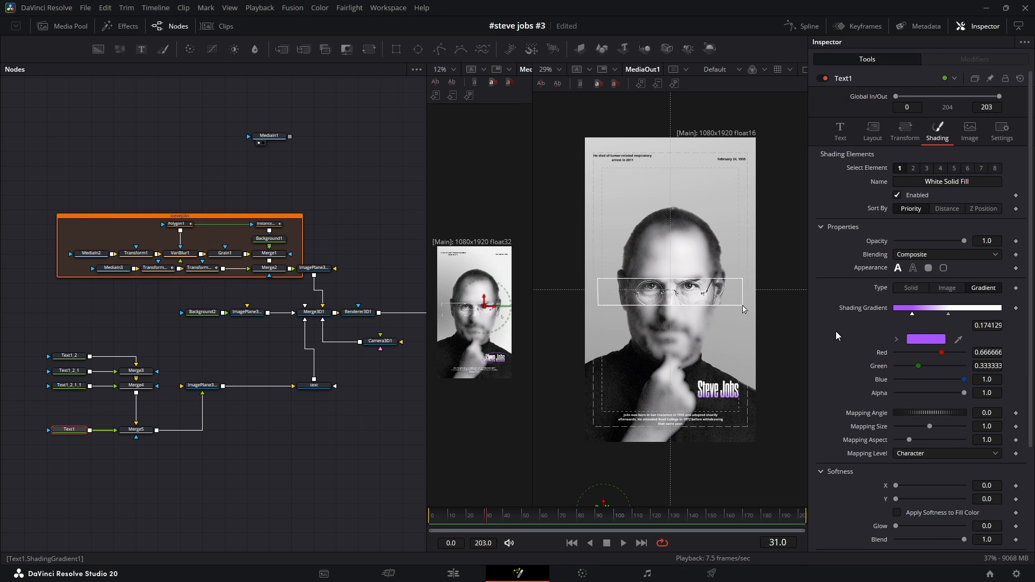
# Apply a Follower modifier to the "Steve Jobs" text with a delay of 1.89 between each character.
pyautogui.click(851, 133)
pyautogui.rightClick(885, 193)
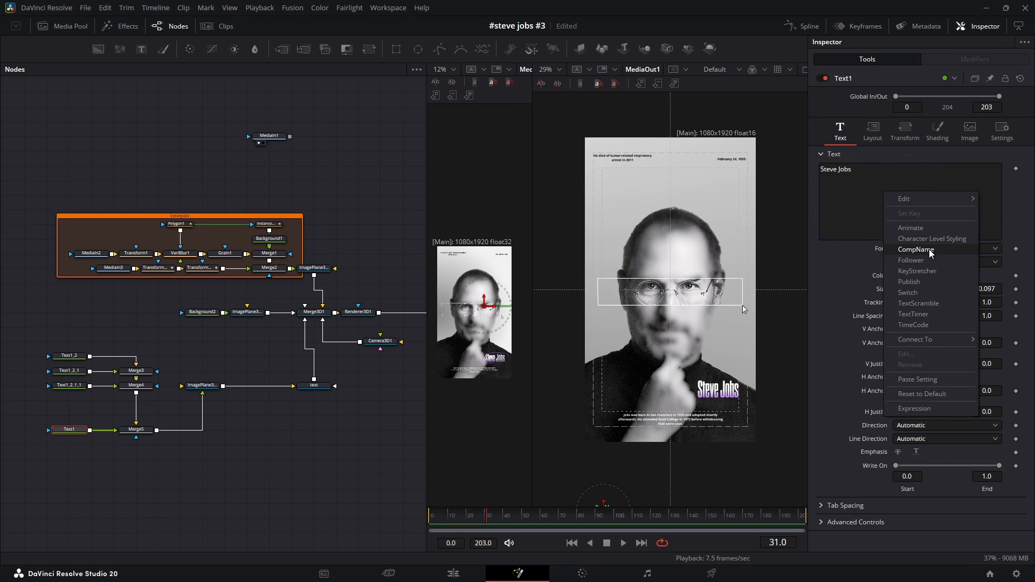
pyautogui.click(920, 261)
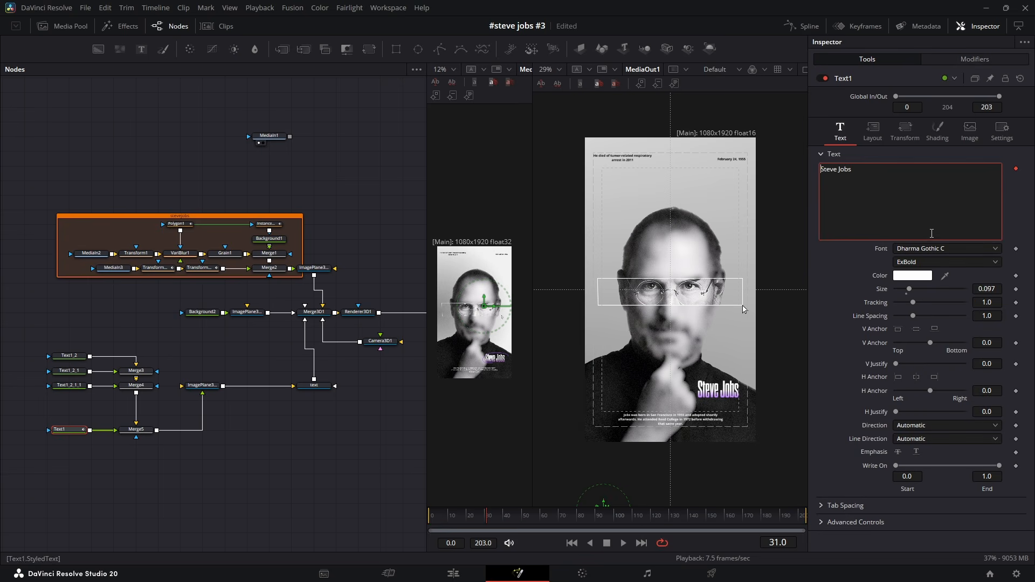
pyautogui.click(965, 60)
pyautogui.moveTo(986, 166); pyautogui.dragTo(1005, 166)
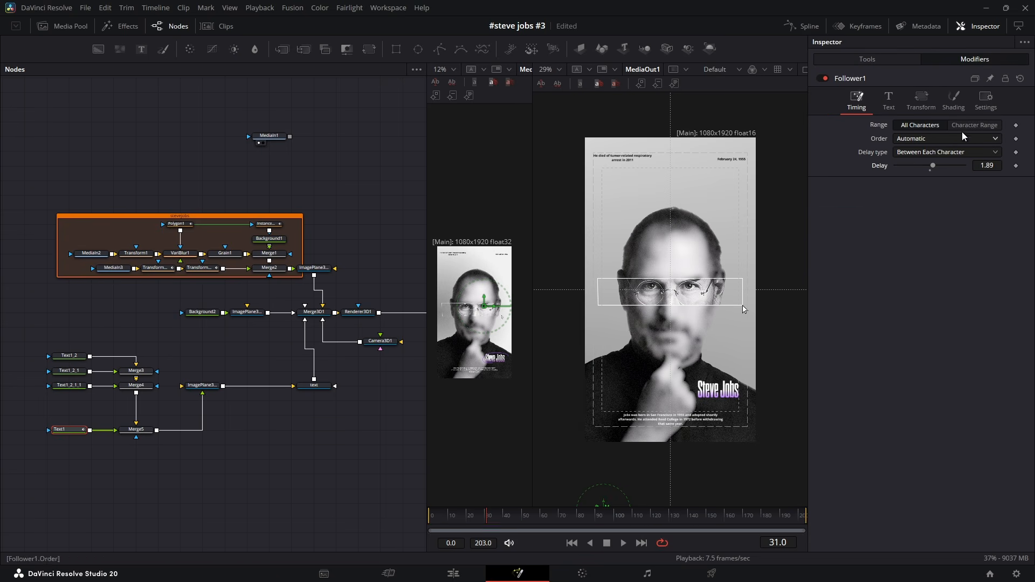
# In the Follower's transform, keyframe the word offset at frame 31 and set its Y to -0.039 at frame 0.
pyautogui.click(920, 99)
pyautogui.click(921, 139)
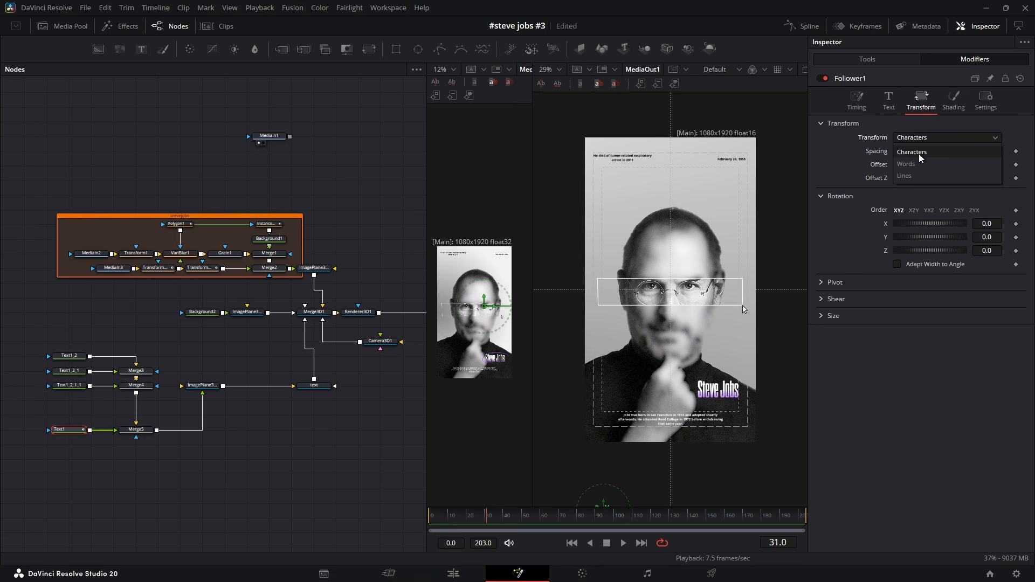
pyautogui.click(920, 165)
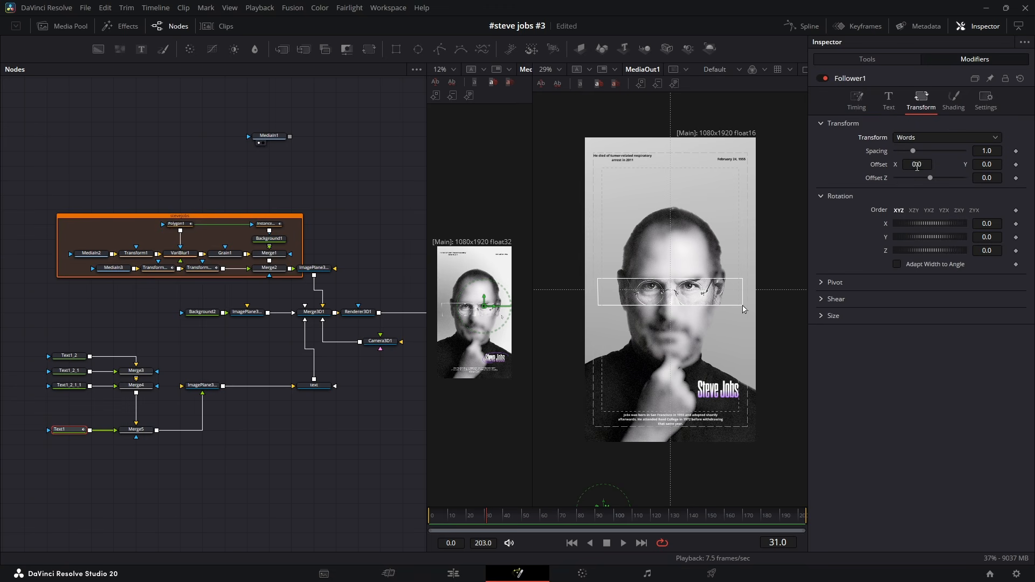
pyautogui.click(1017, 164)
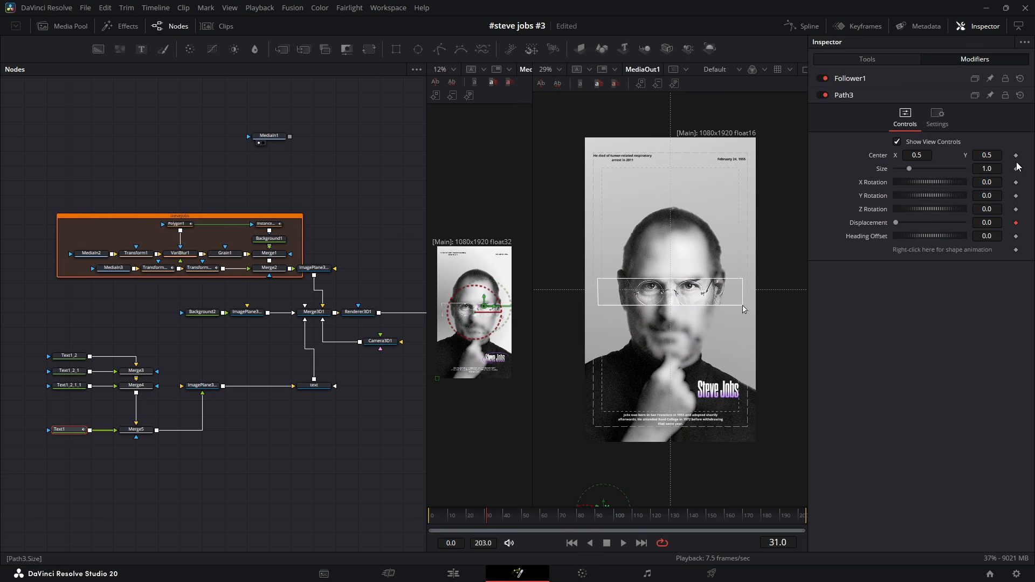
pyautogui.click(866, 82)
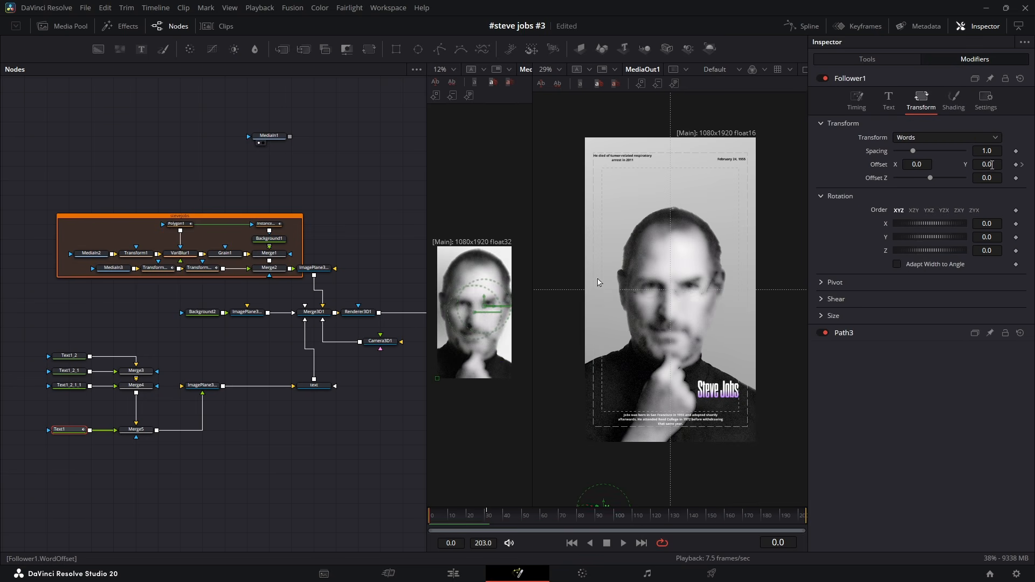
pyautogui.moveTo(992, 164); pyautogui.dragTo(984, 165)
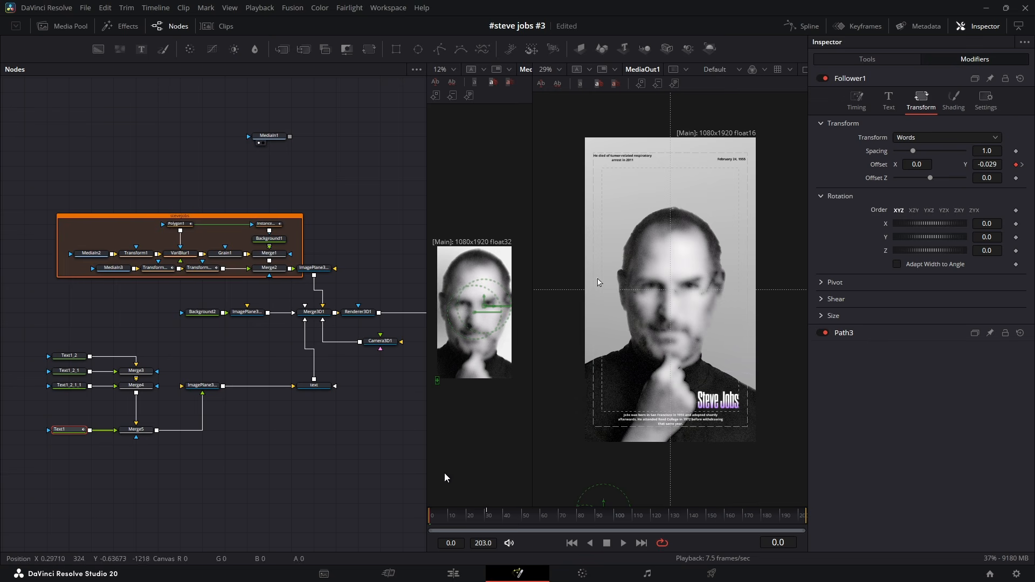
pyautogui.moveTo(439, 516)
pyautogui.mouseDown()
pyautogui.moveTo(486, 522)
pyautogui.moveTo(432, 526)
pyautogui.mouseUp()
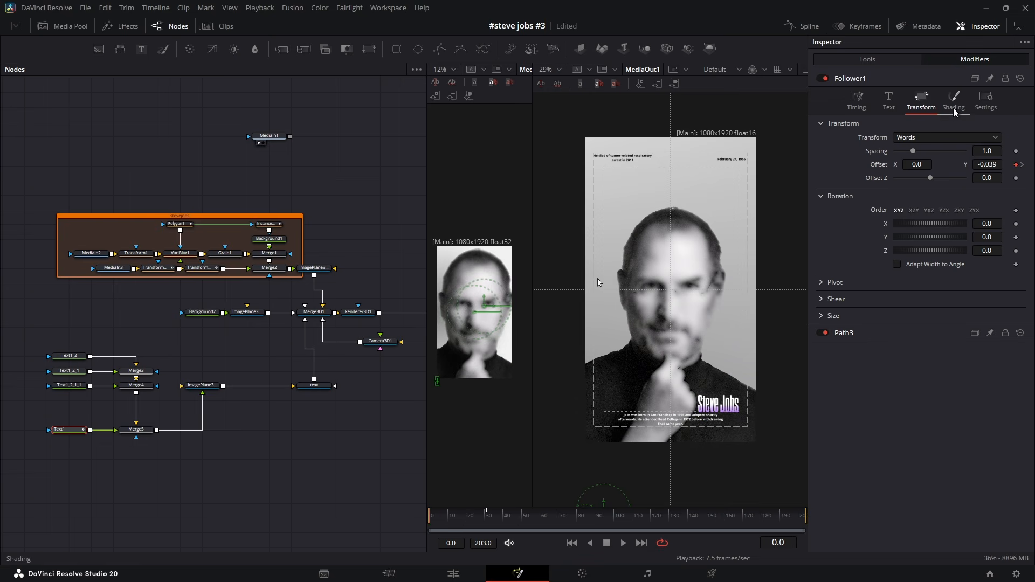
# In the Follower's shading at frame 0, keyframe opacity at 0.0 and softness X and Y at 20.0.
pyautogui.click(953, 100)
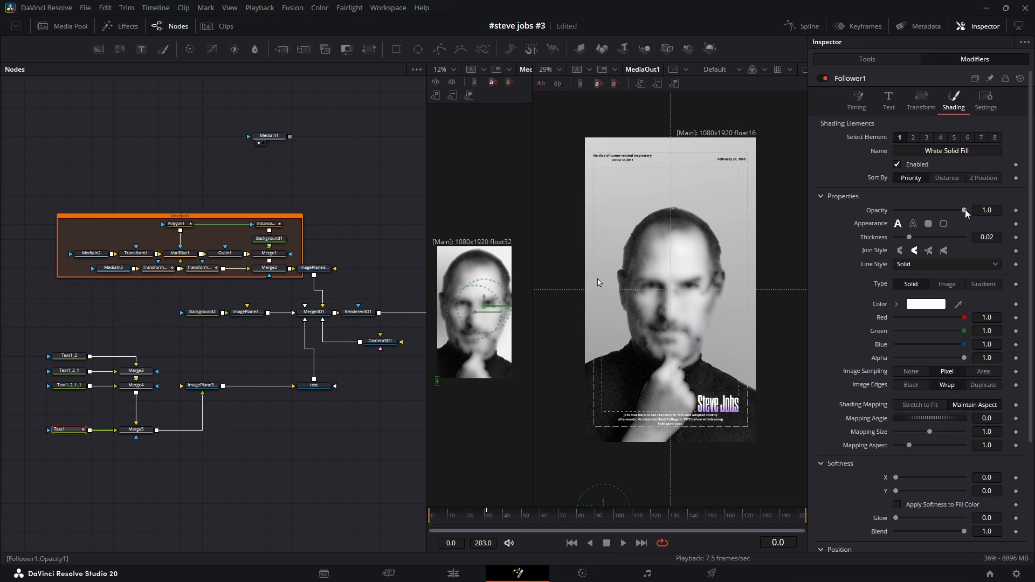
pyautogui.click(1016, 210)
pyautogui.moveTo(896, 477); pyautogui.dragTo(964, 477)
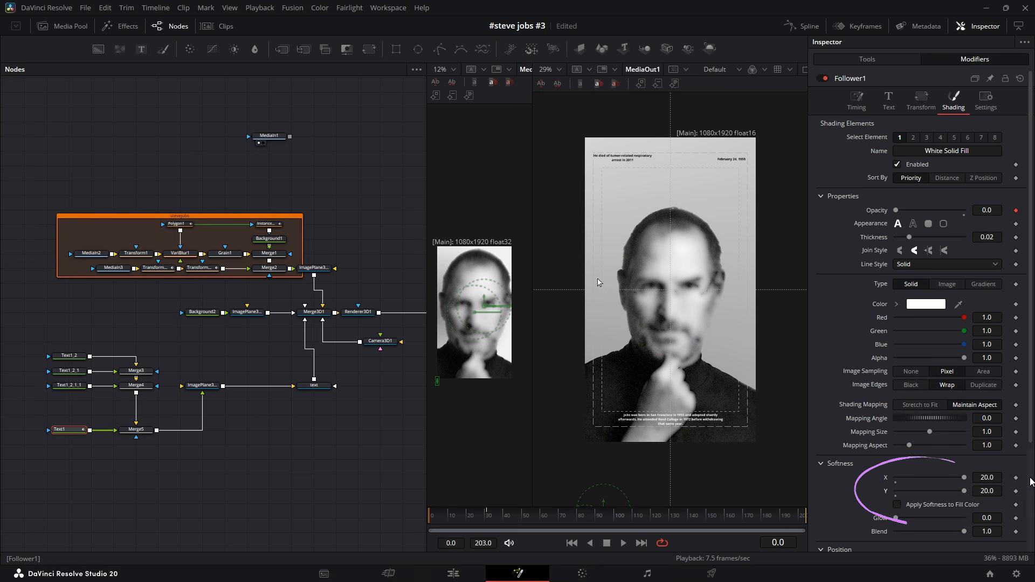
pyautogui.click(1016, 491)
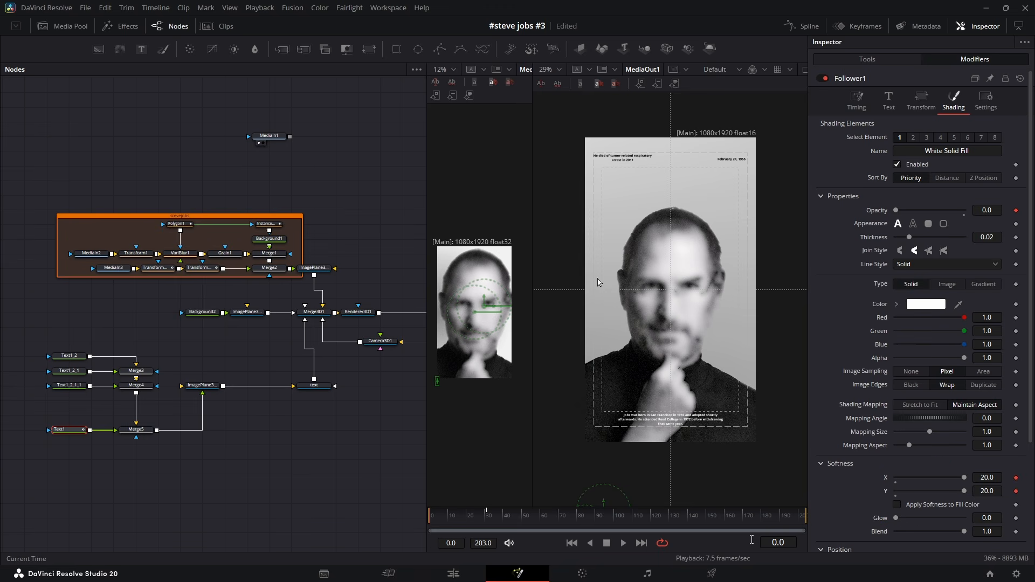
# At frame 31, keyframe the Follower's opacity at 1.0 and softness X and Y at 0.0.
pyautogui.click(489, 516)
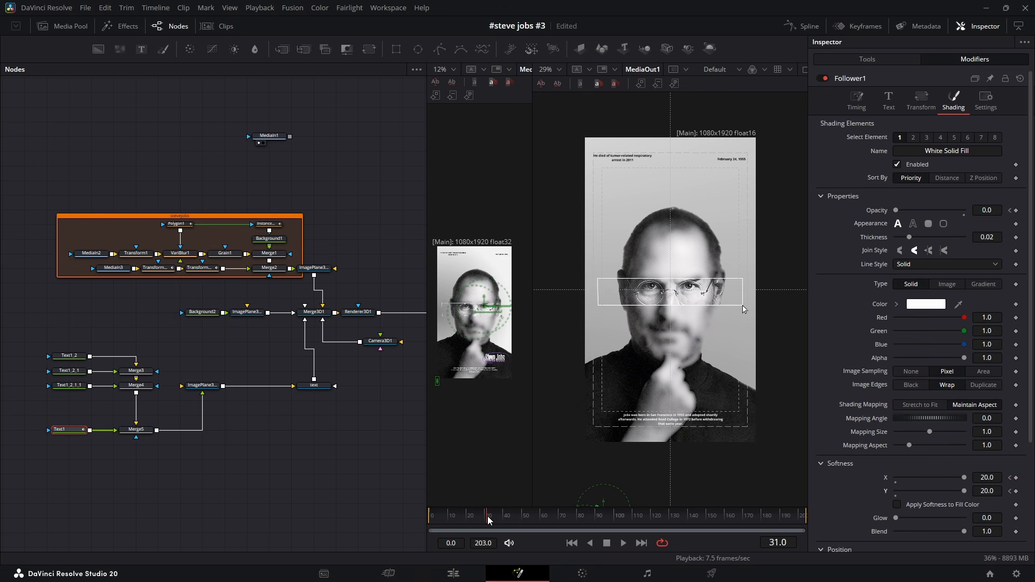
pyautogui.moveTo(897, 211); pyautogui.dragTo(965, 211)
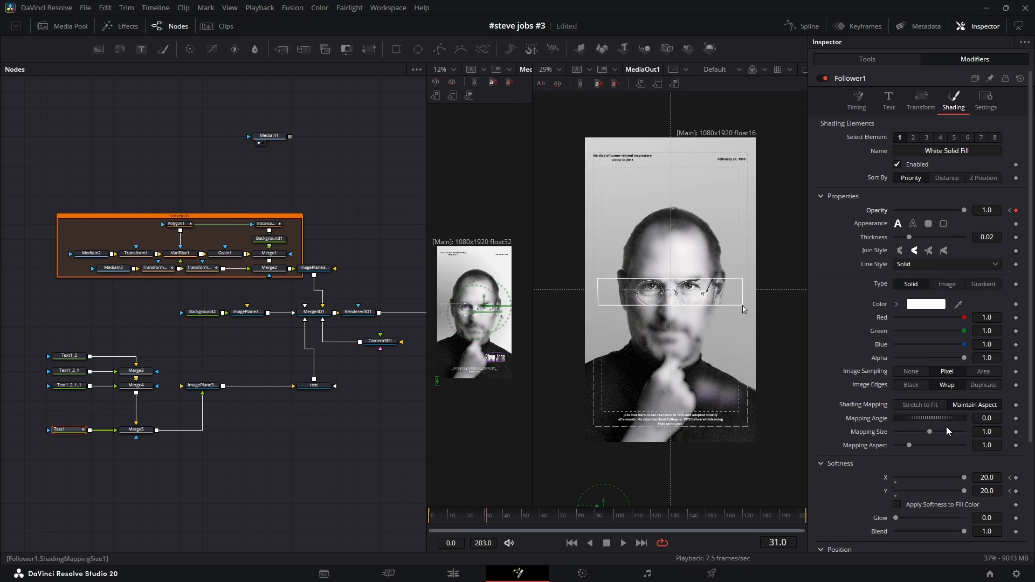
pyautogui.moveTo(967, 480); pyautogui.dragTo(852, 495)
# Smooth all the title's keyframe curves with an ease of about 65 and preview the text reveal.
pyautogui.click(803, 26)
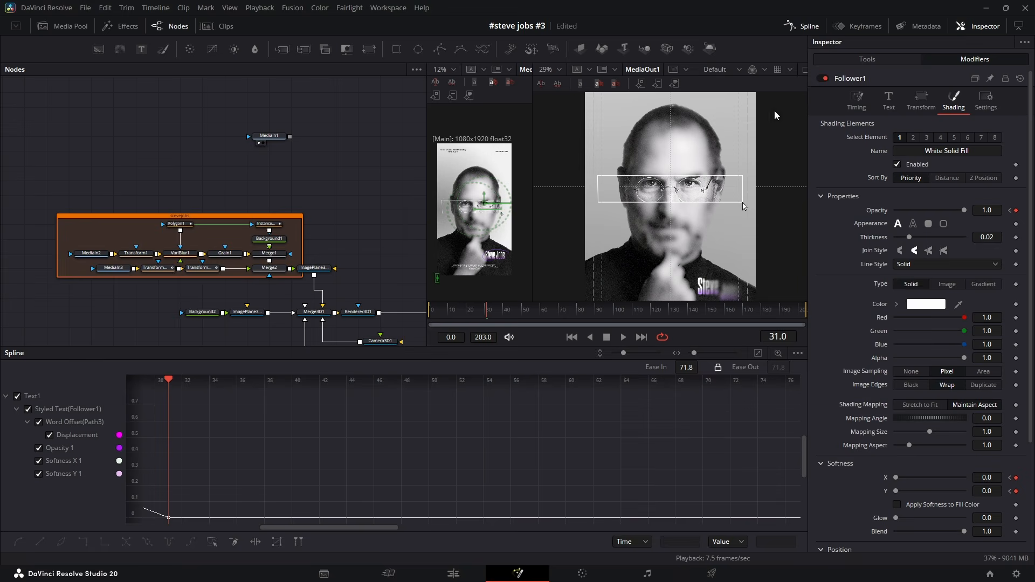
pyautogui.click(758, 353)
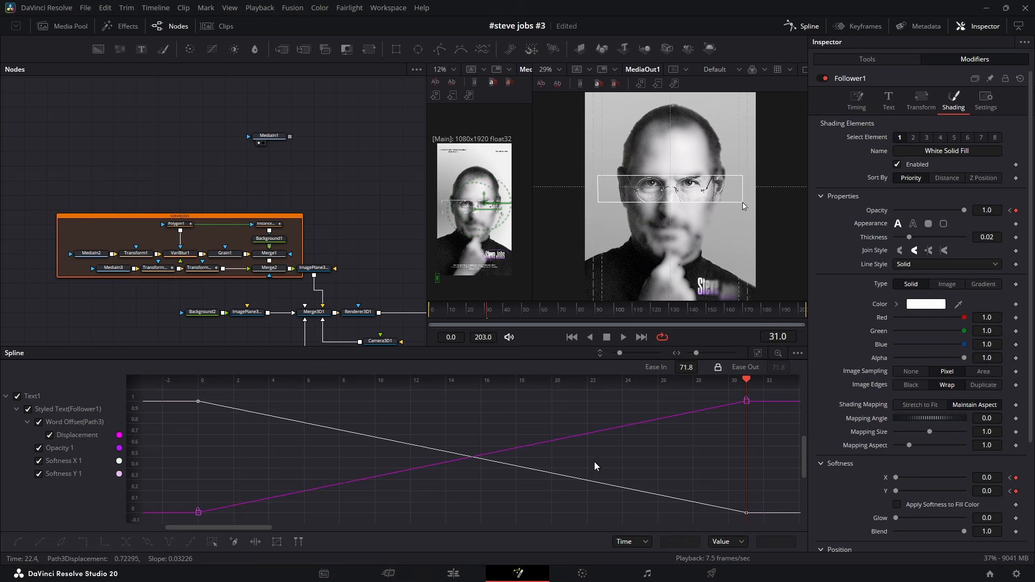
pyautogui.press('f')
pyautogui.moveTo(692, 367); pyautogui.dragTo(708, 368)
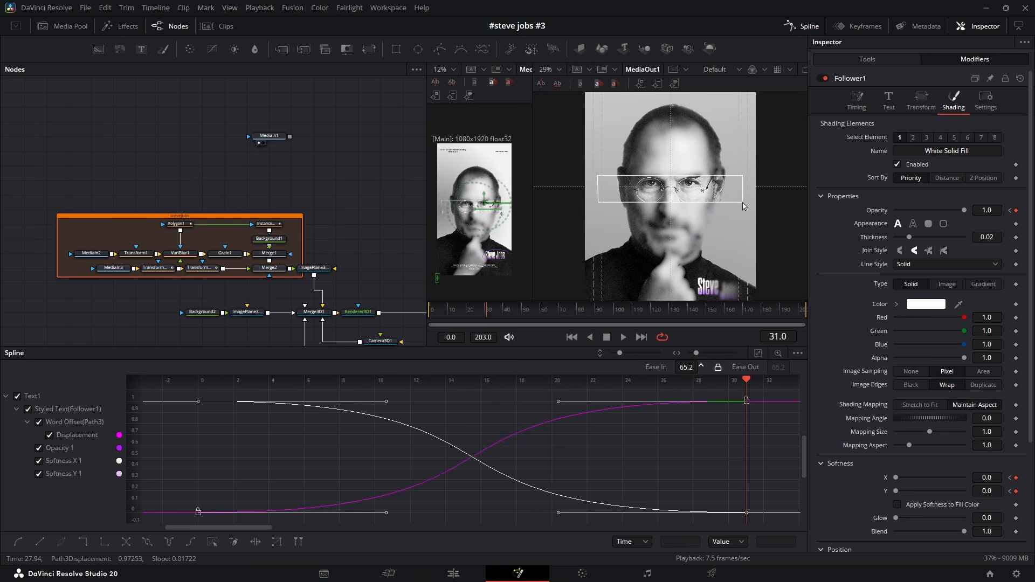
pyautogui.click(808, 25)
pyautogui.moveTo(434, 518); pyautogui.dragTo(509, 518)
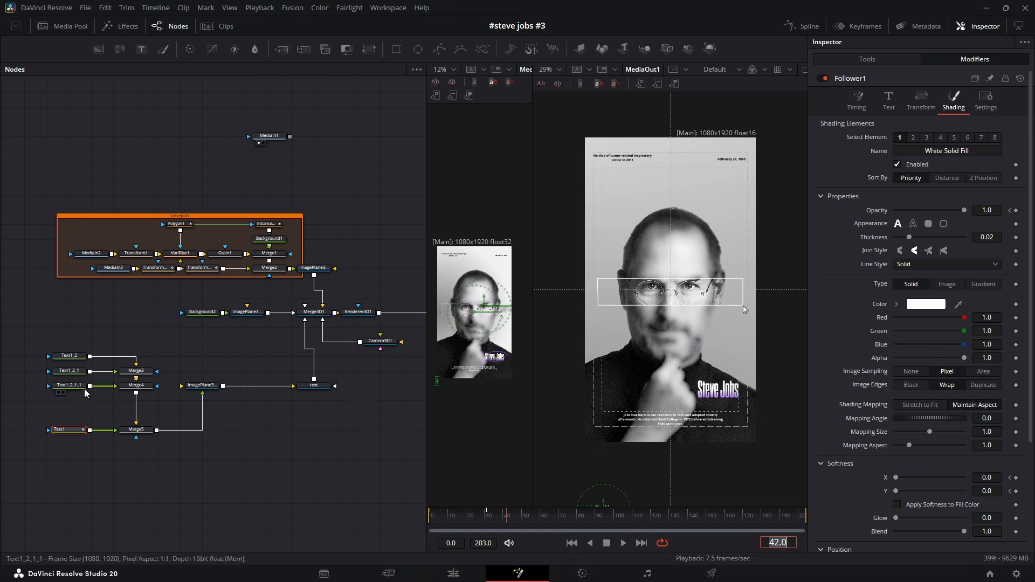
# Insert a Paint node between Text1 and Merge5 and show its output enlarged in the second viewer.
pyautogui.moveTo(76, 431); pyautogui.dragTo(32, 437)
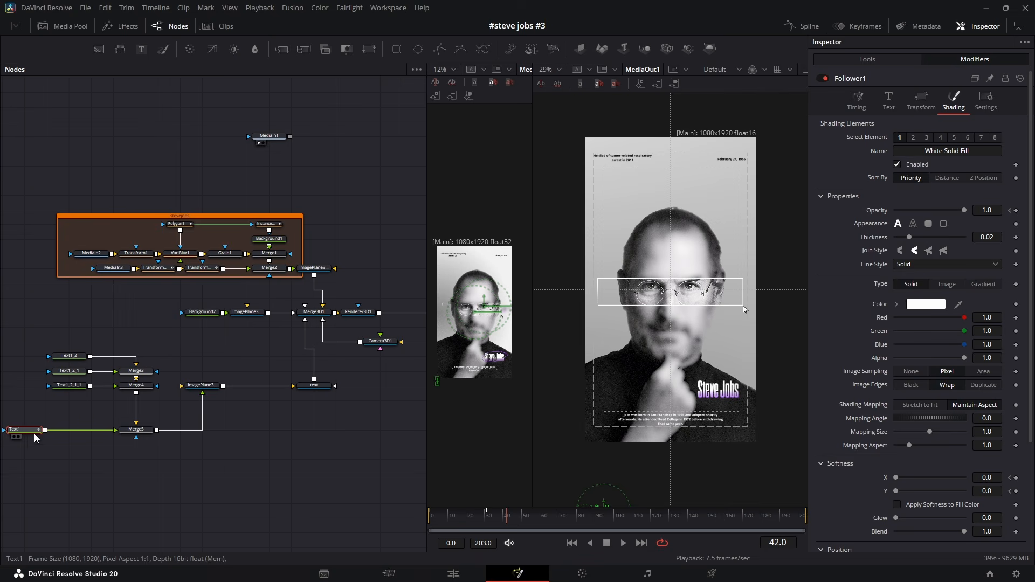
pyautogui.click(163, 49)
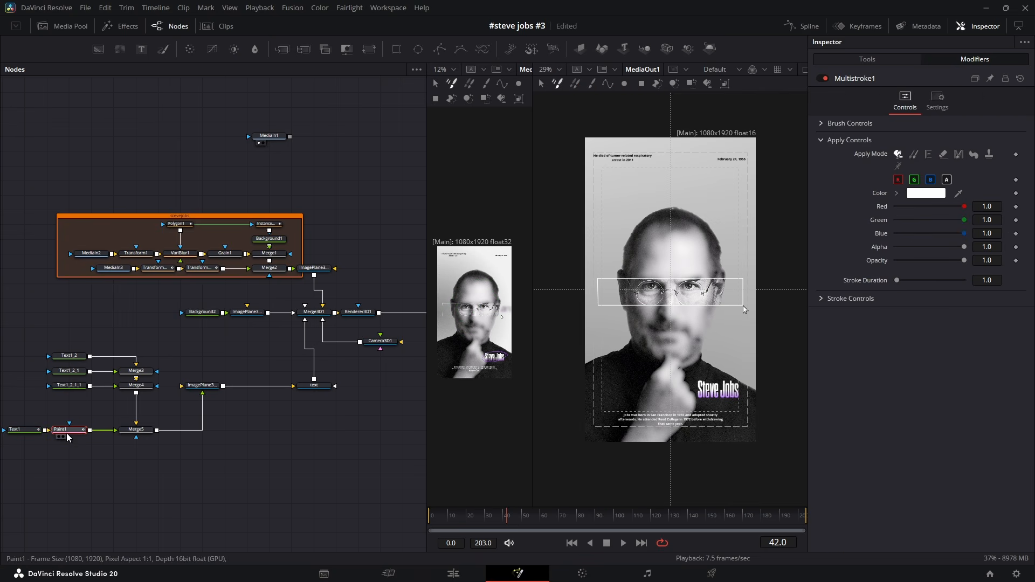
pyautogui.press('2')
pyautogui.scroll(2, 686, 266)
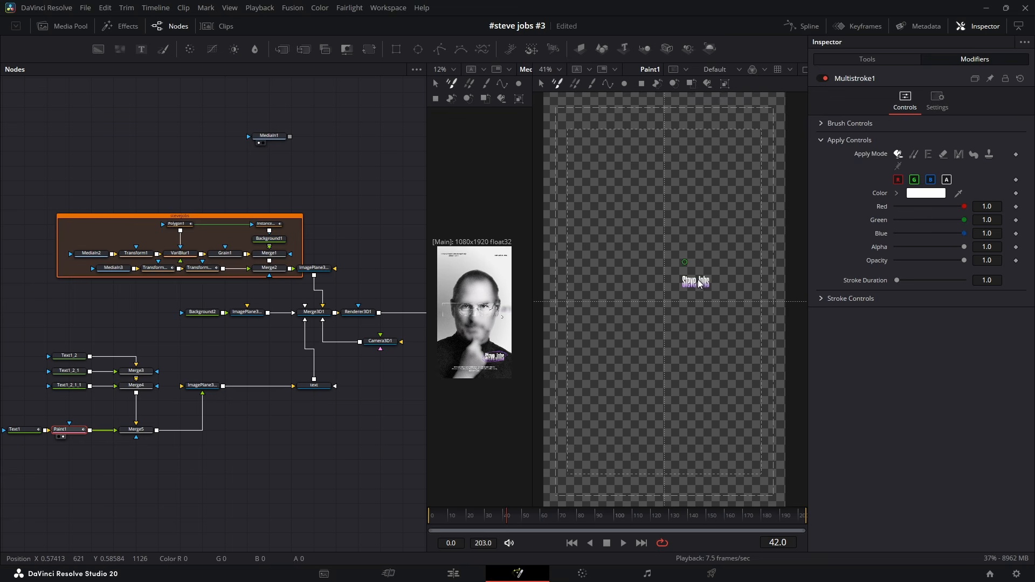
pyautogui.scroll(6, 653, 283)
pyautogui.scroll(-2, 662, 199)
# Draw a five-point Polyline Stroke around the "Steve Jobs" title, join its ends and select all its points.
pyautogui.click(607, 84)
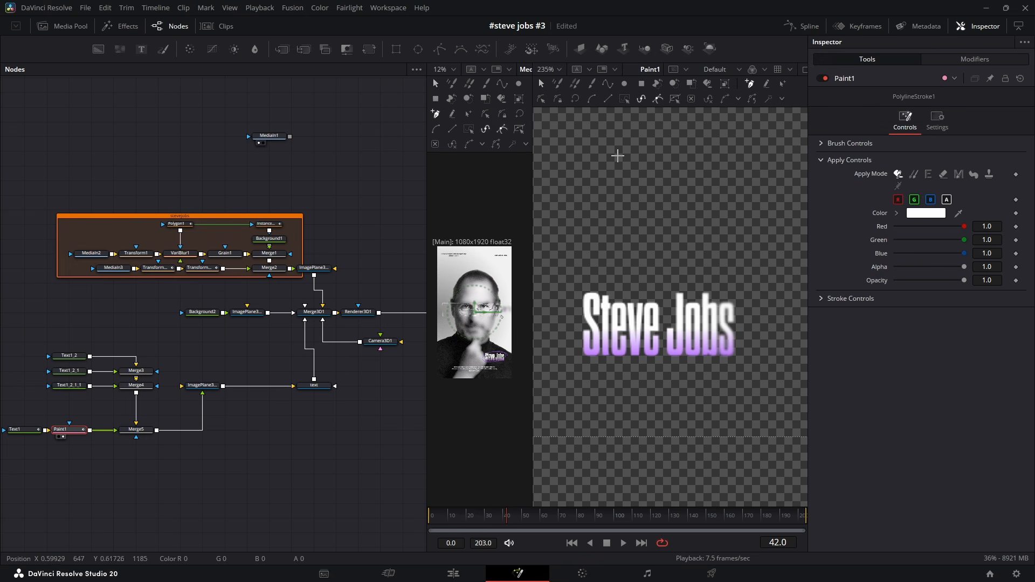
pyautogui.click(645, 281)
pyautogui.click(557, 321)
pyautogui.click(596, 384)
pyautogui.click(696, 361)
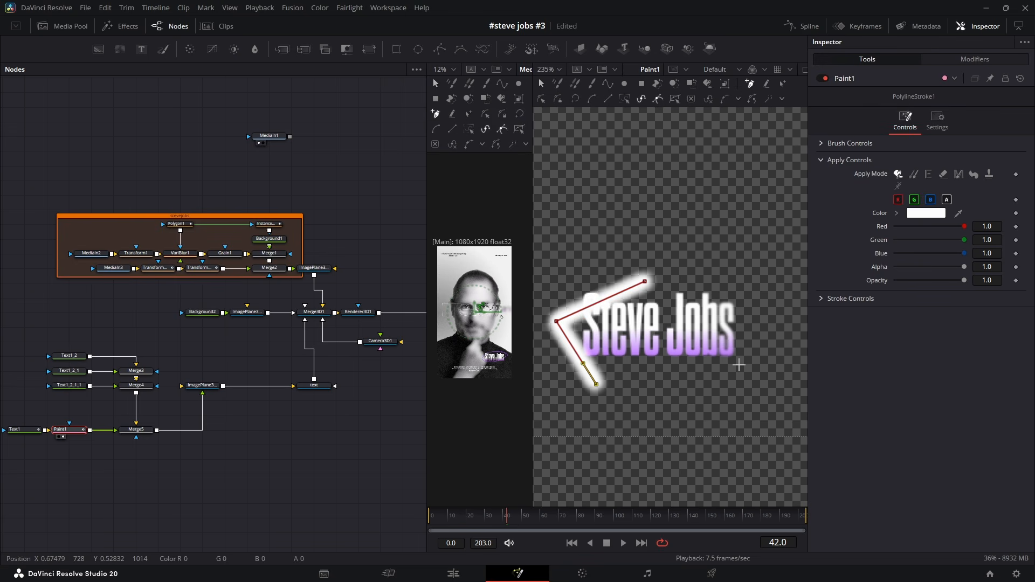
pyautogui.click(746, 350)
pyautogui.click(683, 276)
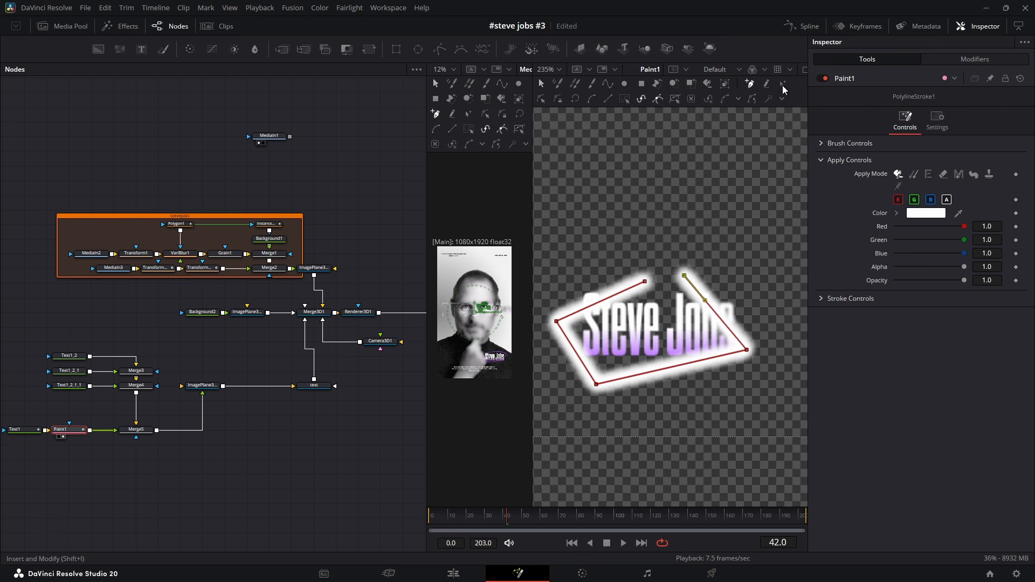
pyautogui.moveTo(645, 281); pyautogui.dragTo(675, 278)
pyautogui.moveTo(757, 248); pyautogui.dragTo(537, 437)
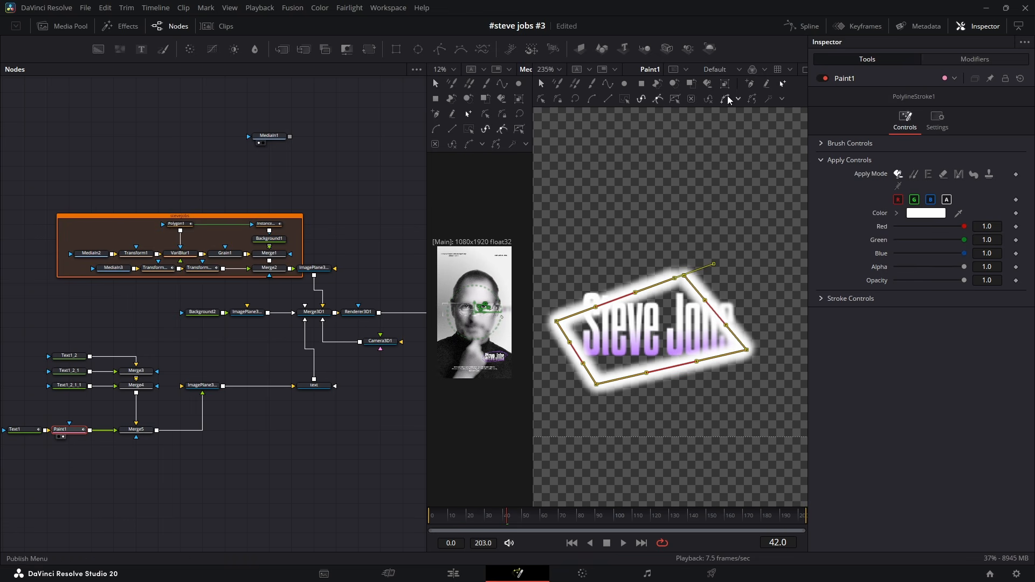
# Smooth the stroke's points into an oval around the title, lift its end handle, and use a circle brush of size 0.0018.
pyautogui.click(592, 99)
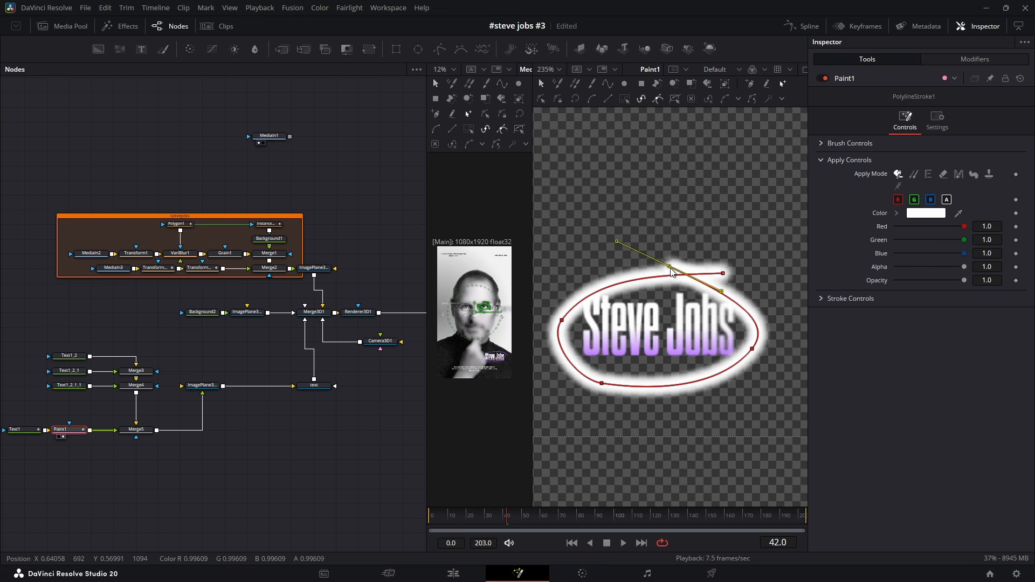
pyautogui.moveTo(625, 238); pyautogui.dragTo(612, 237)
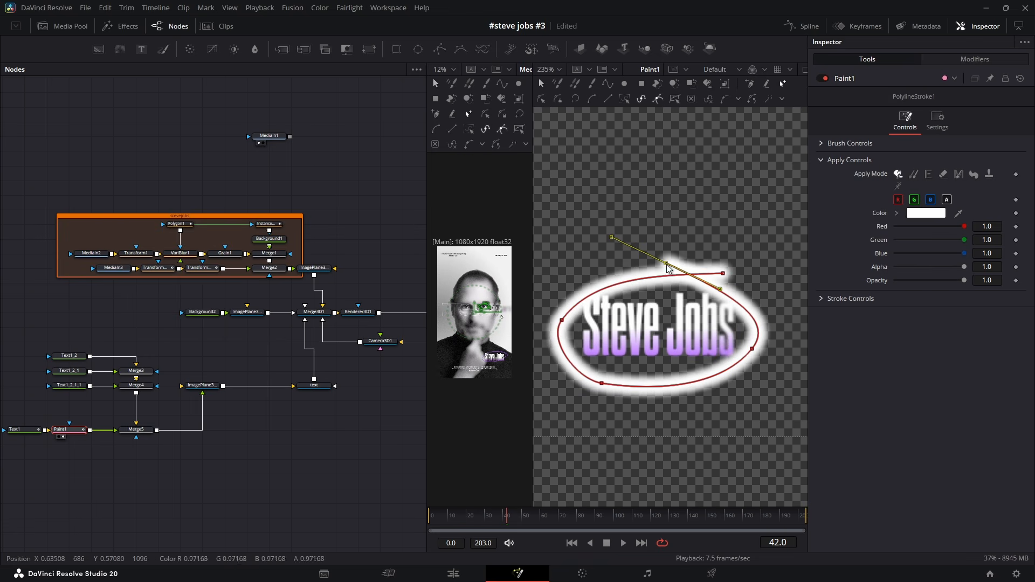
pyautogui.click(822, 143)
pyautogui.click(913, 157)
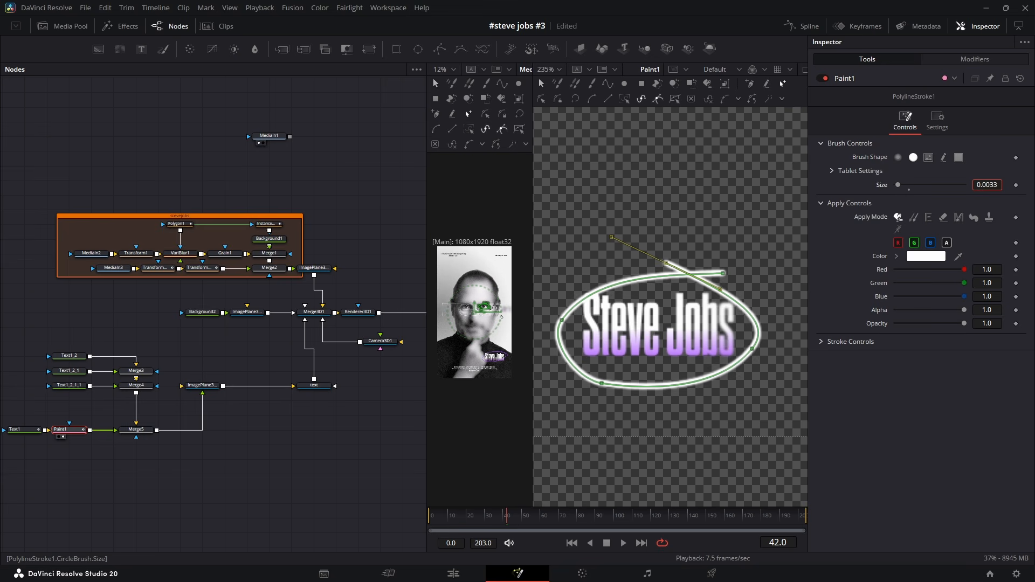
pyautogui.moveTo(988, 184); pyautogui.dragTo(979, 185)
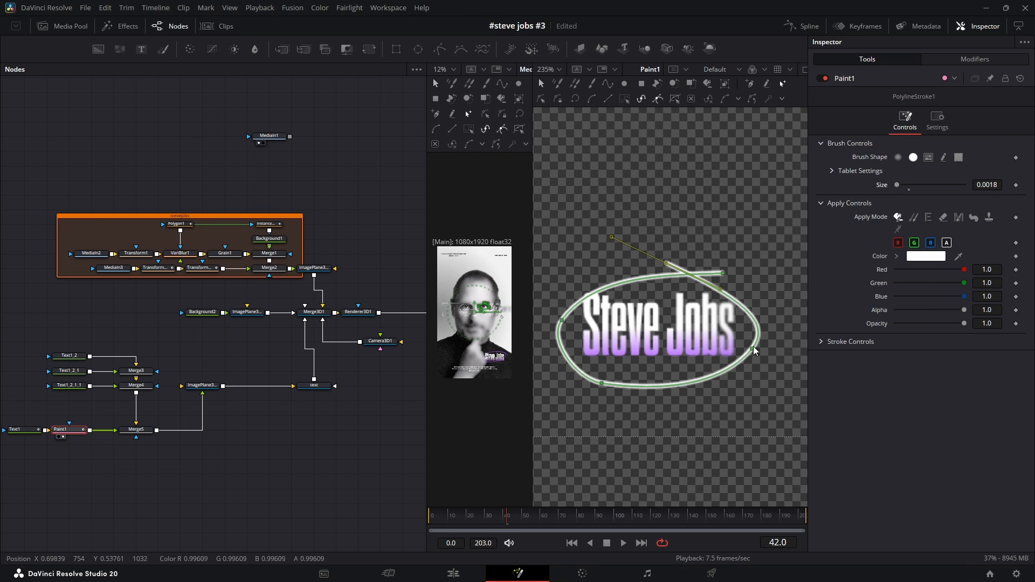
# Tighten the oval around the title, extend its starting end, and set the stroke's size to 0.0011 and colour to purple.
pyautogui.moveTo(753, 348); pyautogui.dragTo(747, 339)
pyautogui.moveTo(603, 383)
pyautogui.mouseDown()
pyautogui.moveTo(625, 372)
pyautogui.moveTo(617, 334)
pyautogui.mouseUp()
pyautogui.moveTo(721, 272); pyautogui.dragTo(749, 282)
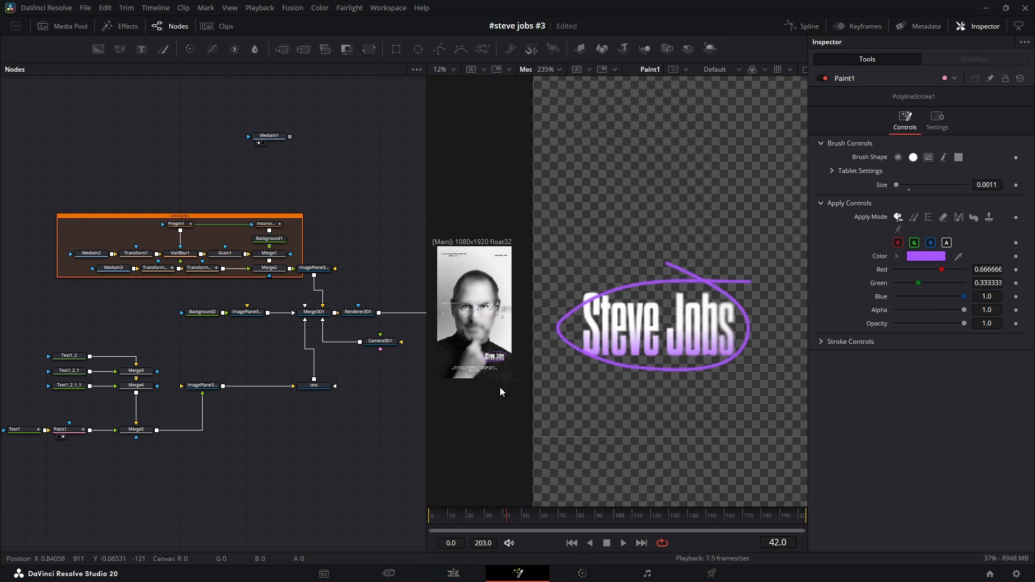
# Keyframe the stroke's Write On end at 0.0 on frame 17 and at 1.0 on frame 40.
pyautogui.moveTo(484, 520); pyautogui.dragTo(464, 520)
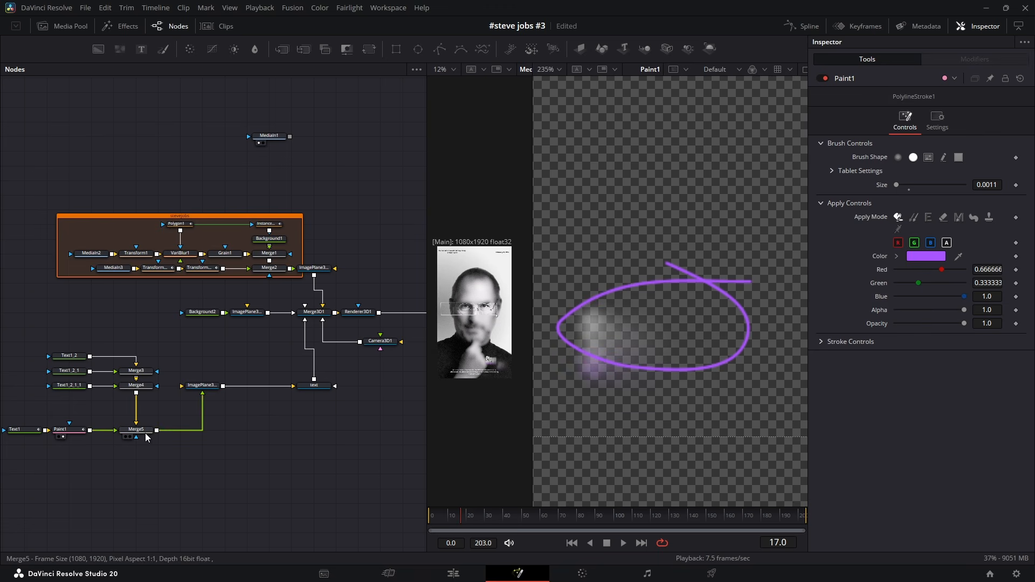
pyautogui.click(81, 431)
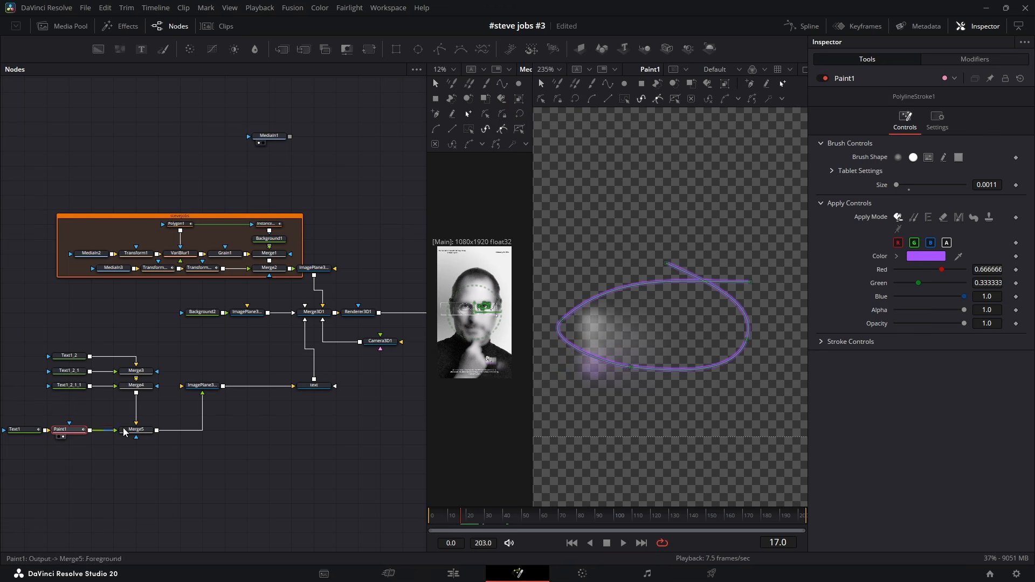
pyautogui.click(821, 342)
pyautogui.moveTo(999, 384); pyautogui.dragTo(874, 385)
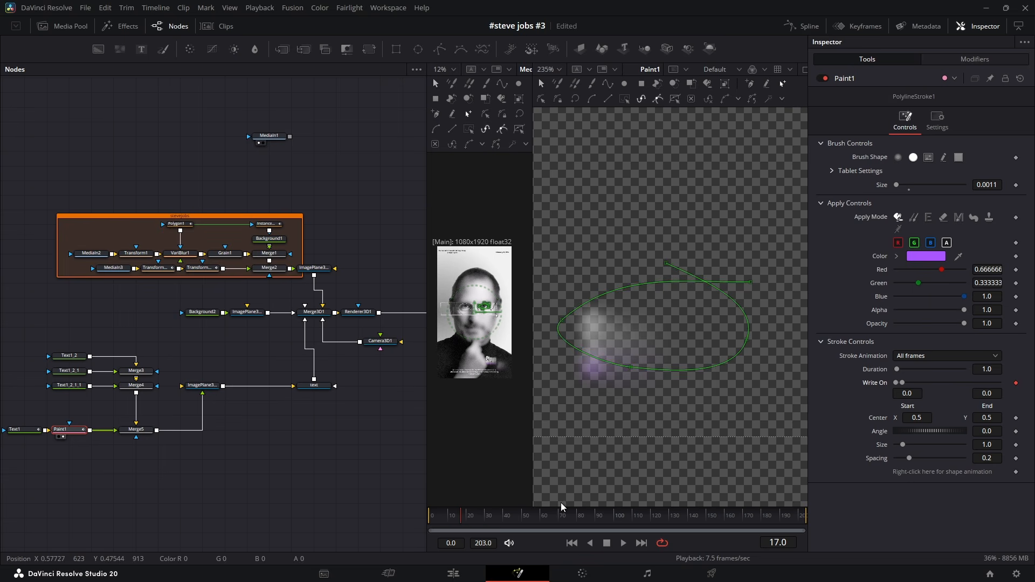
pyautogui.click(505, 515)
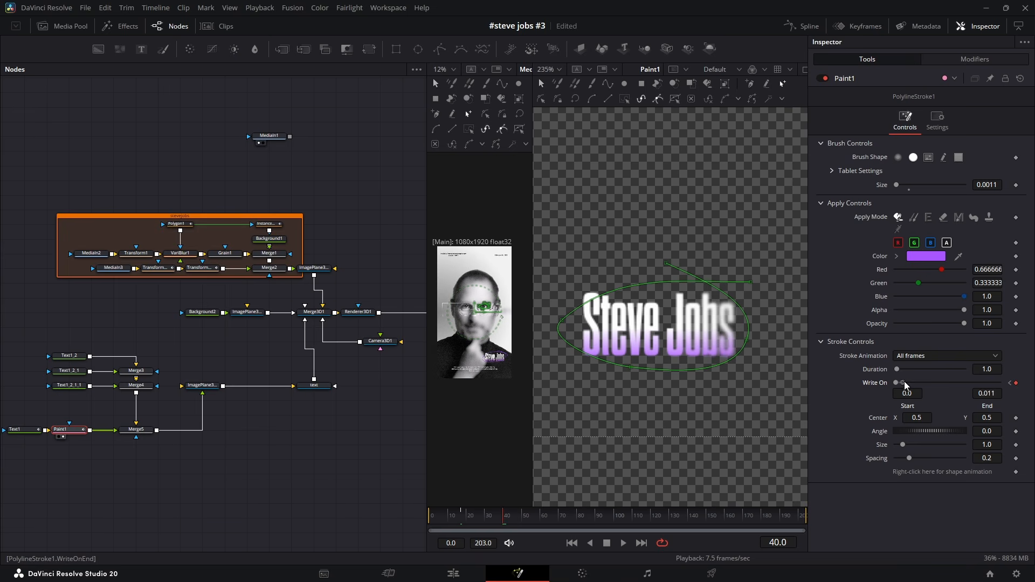
pyautogui.moveTo(906, 386); pyautogui.dragTo(1009, 382)
# Ease the stroke's Write On keyframe curves and preview the drawn circle in the final output.
pyautogui.click(806, 25)
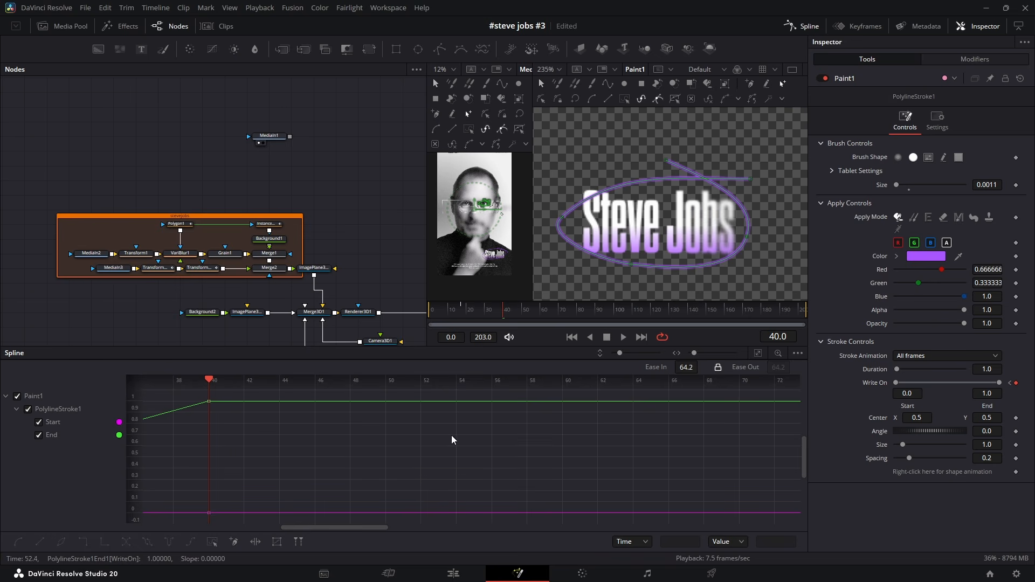
pyautogui.hotkey('ctrl', 'a')
pyautogui.press('f')
pyautogui.moveTo(746, 362); pyautogui.dragTo(685, 362)
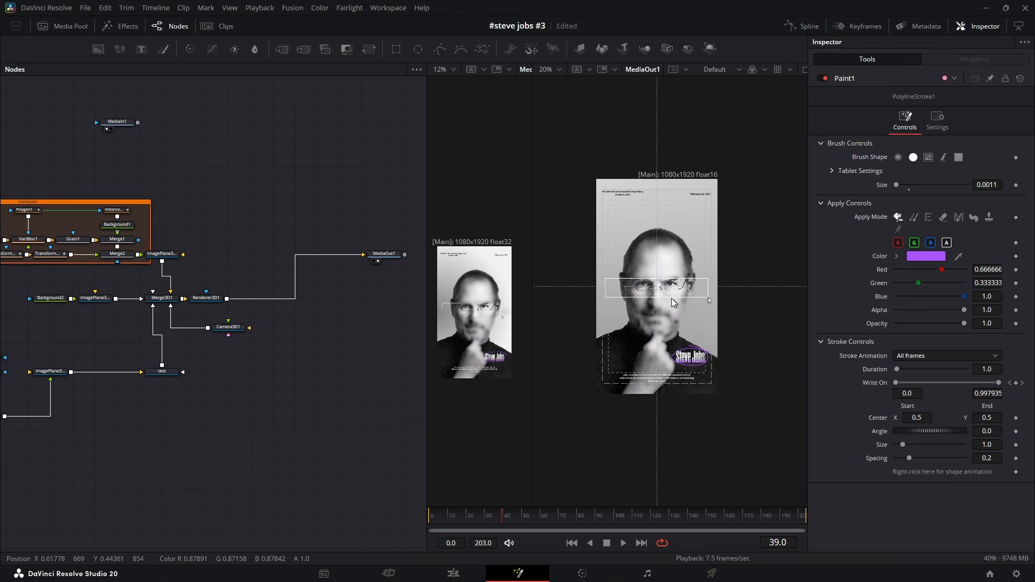
pyautogui.scroll(2, 671, 299)
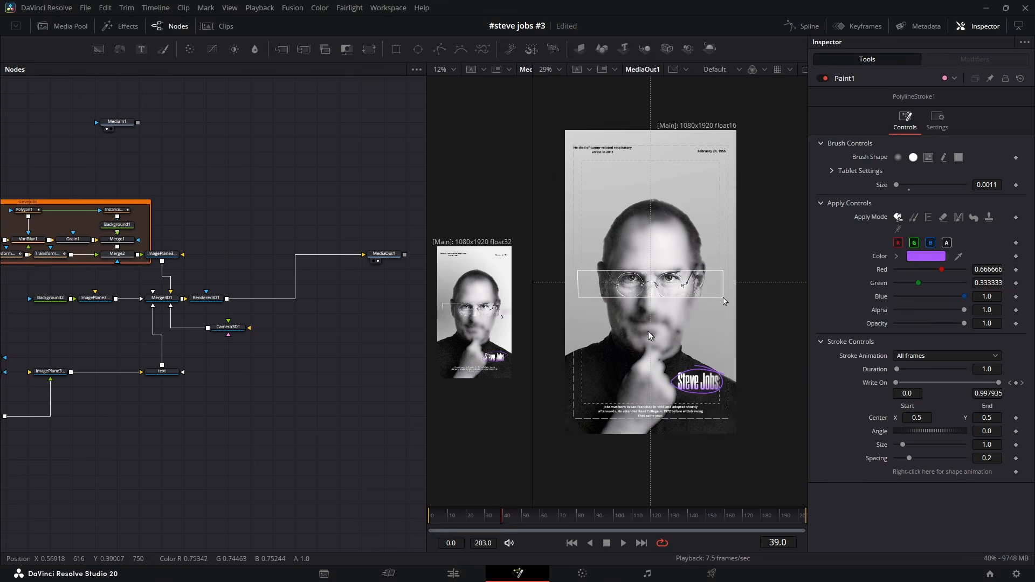
pyautogui.click(455, 515)
pyautogui.moveTo(457, 516)
pyautogui.mouseDown()
pyautogui.moveTo(516, 533)
pyautogui.moveTo(517, 517)
pyautogui.mouseUp()
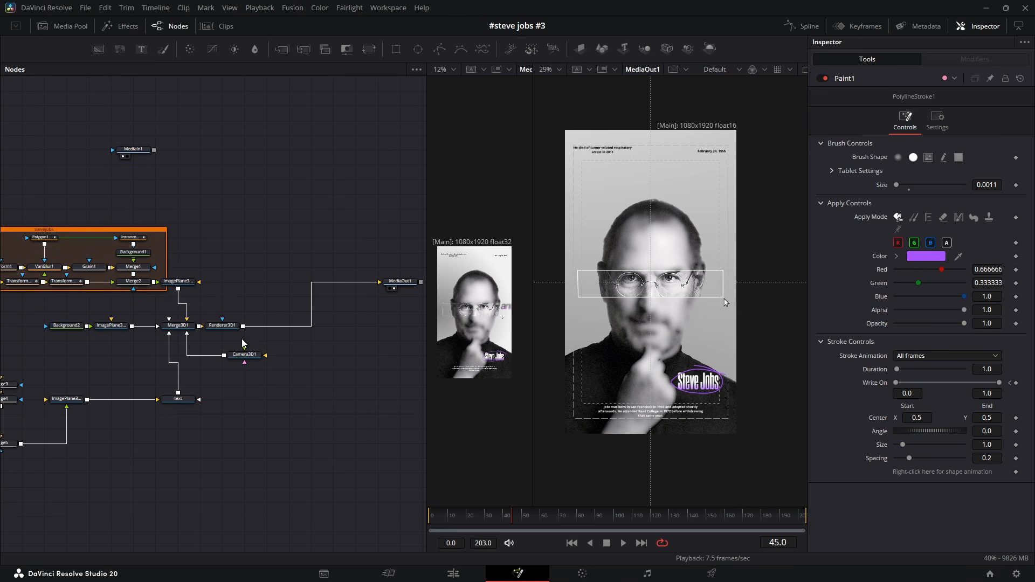
# Move Renderer3D1 farther along the flow and set it to Hardware Renderer with Camera3D1.
pyautogui.moveTo(229, 328); pyautogui.dragTo(318, 326)
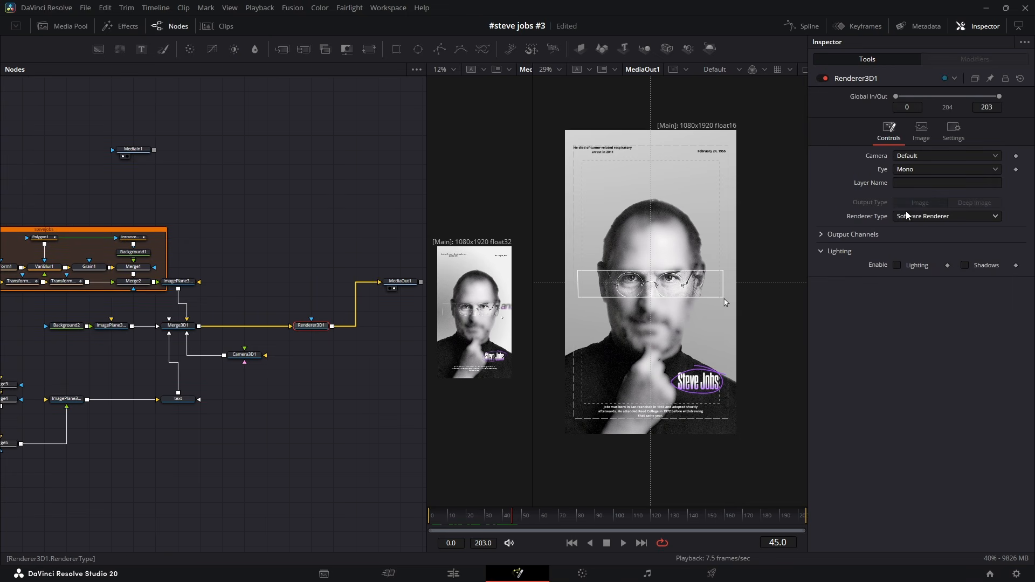
pyautogui.click(908, 214)
pyautogui.click(906, 228)
pyautogui.click(920, 154)
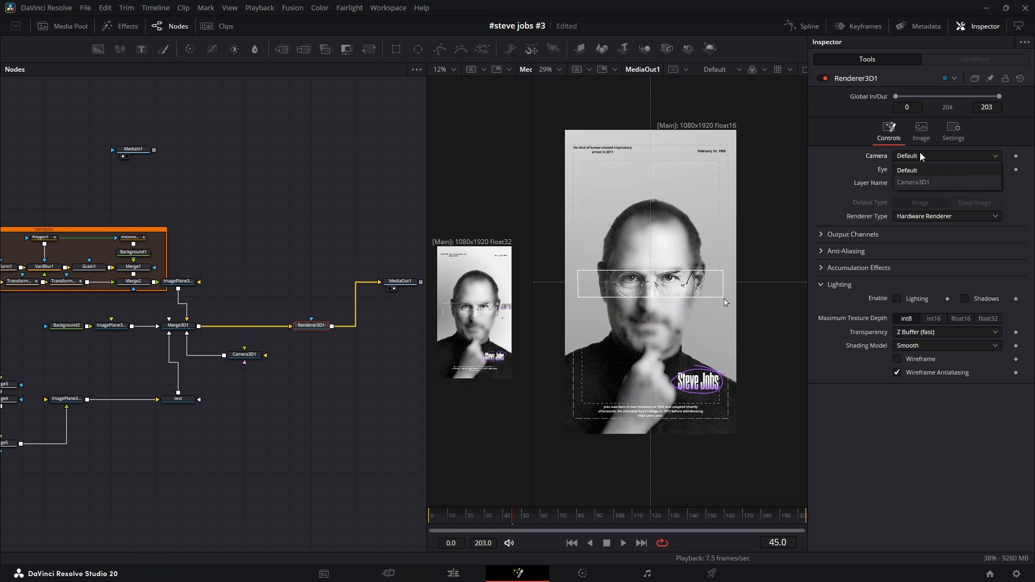
pyautogui.click(921, 183)
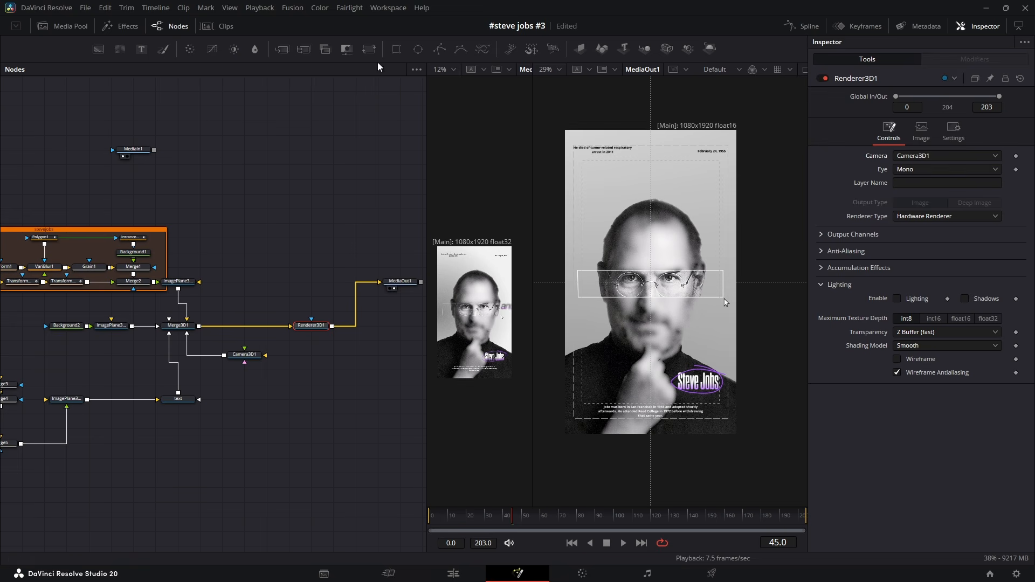
# Add a second Camera 3D node beside Camera3D1, try connecting it to Merge3D1, and undo that connection.
pyautogui.moveTo(667, 49); pyautogui.dragTo(226, 359)
pyautogui.moveTo(310, 355); pyautogui.dragTo(182, 328)
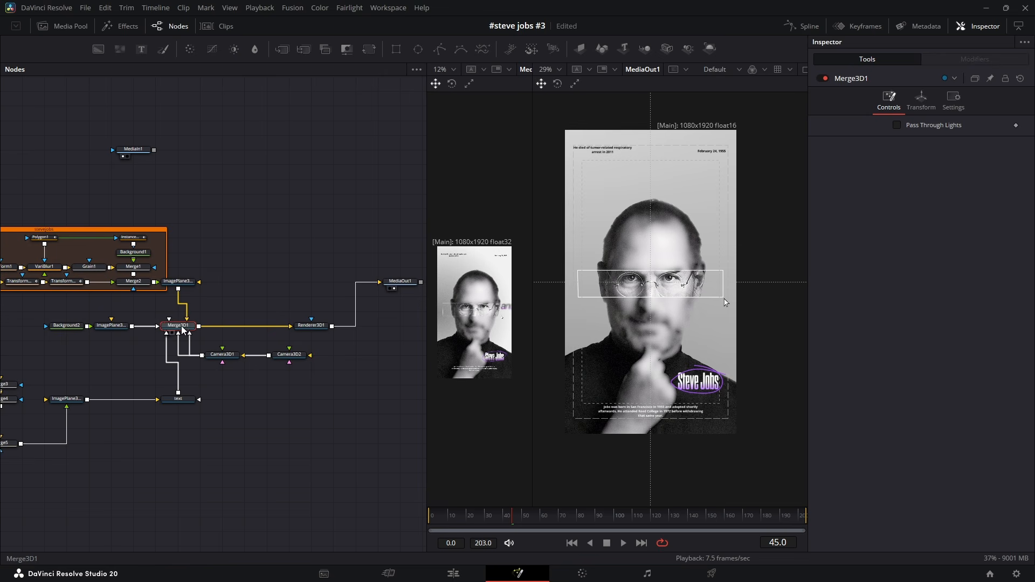
pyautogui.hotkey('ctrl', 'z')
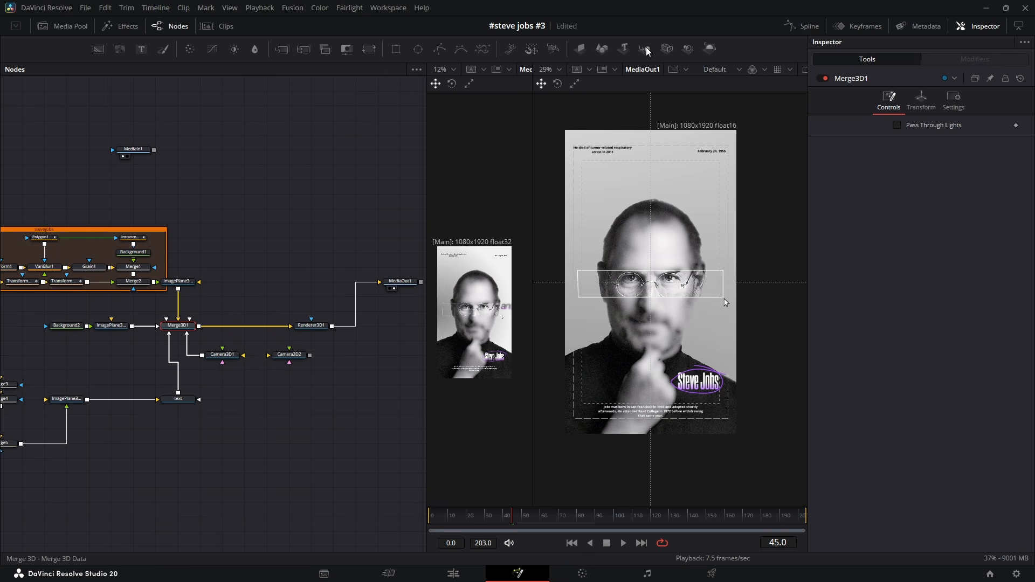
# Insert a Merge 3D node named "cam" between Merge3D1 and Renderer3D1 and connect both cameras to it.
pyautogui.moveTo(645, 49); pyautogui.dragTo(238, 337)
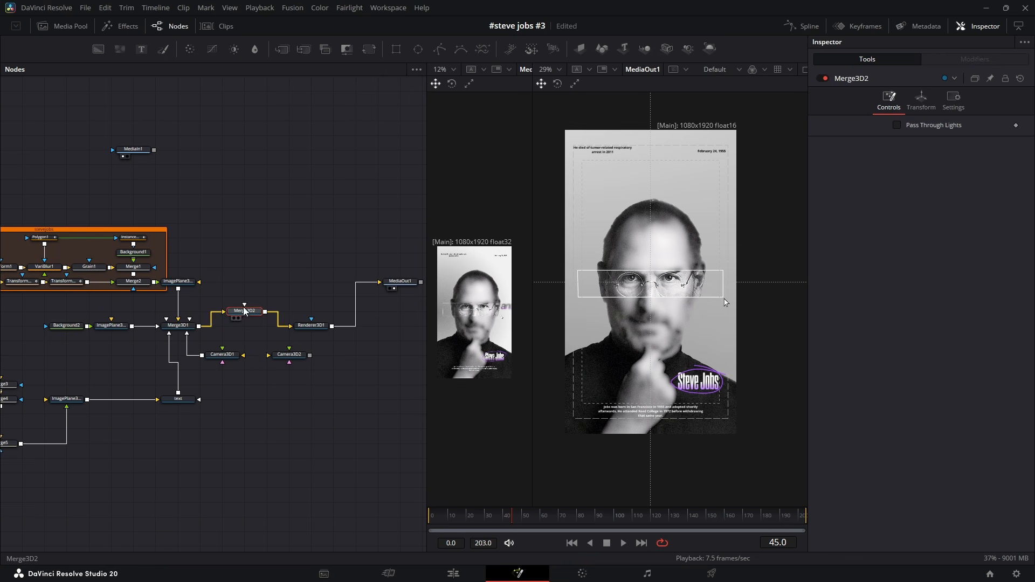
pyautogui.moveTo(310, 355); pyautogui.dragTo(244, 326)
pyautogui.moveTo(232, 357); pyautogui.dragTo(253, 299)
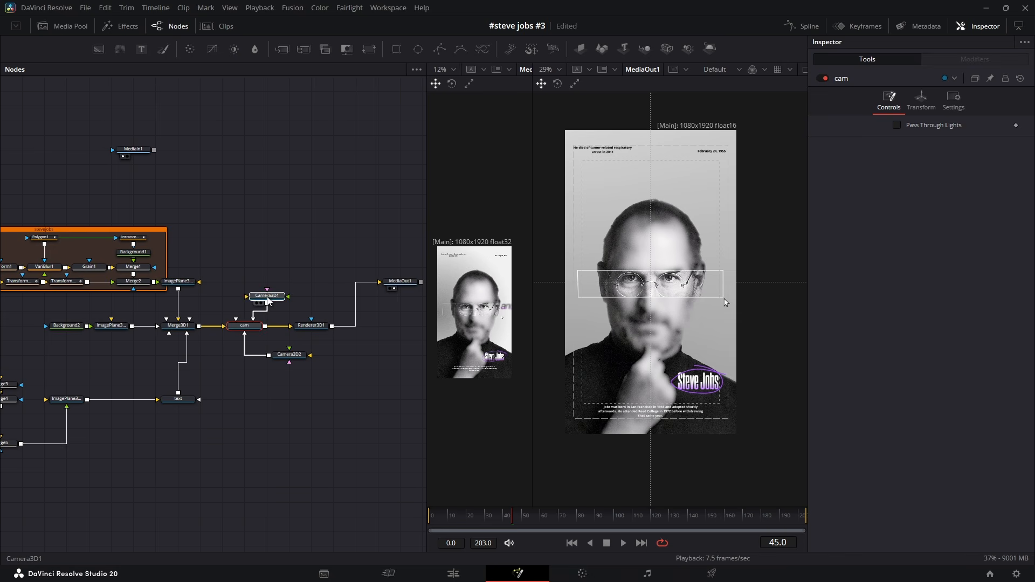
pyautogui.moveTo(299, 359); pyautogui.dragTo(255, 359)
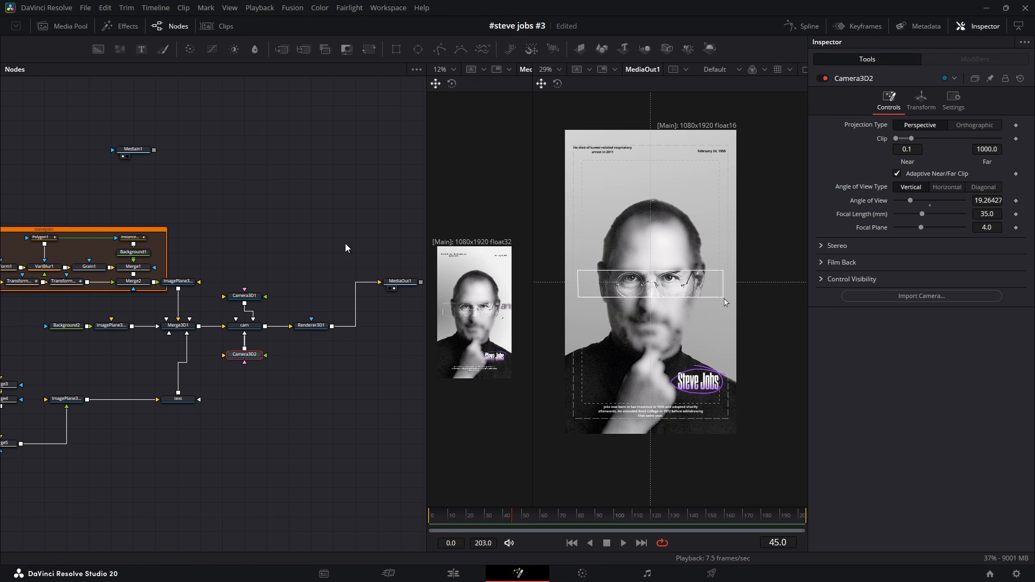
# Duplicate Renderer3D1, feed the copy from the cam node, and merge both renderers before MediaOut1.
pyautogui.click(312, 328)
pyautogui.hotkey('ctrl', 'c')
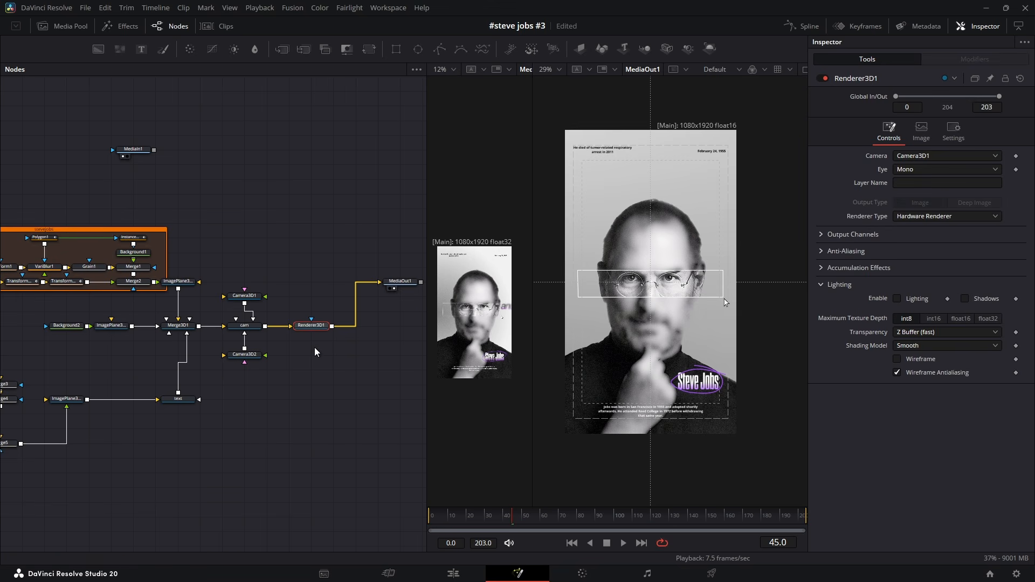
pyautogui.click(315, 348)
pyautogui.hotkey('ctrl', 'v')
pyautogui.moveTo(264, 326); pyautogui.dragTo(299, 344)
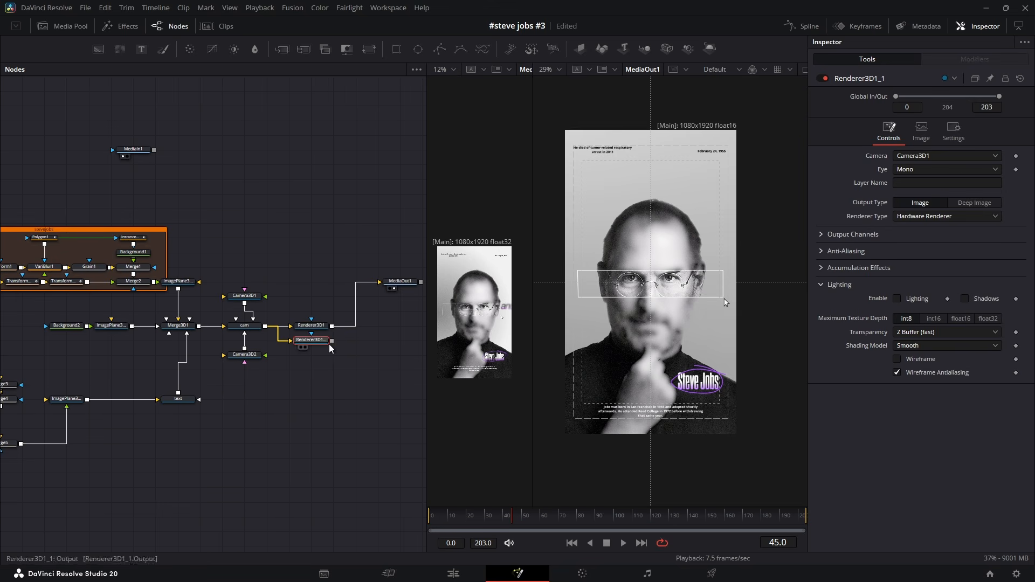
pyautogui.moveTo(373, 279); pyautogui.dragTo(405, 341)
# Set the camera of the duplicated renderer, Renderer3D1_1, to Camera3D2.
pyautogui.click(311, 340)
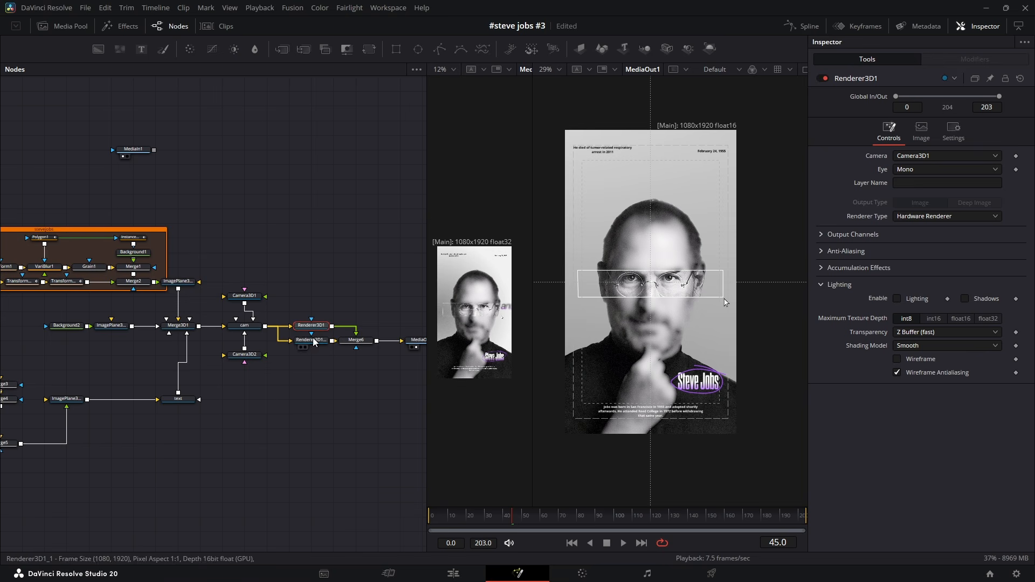
pyautogui.click(929, 154)
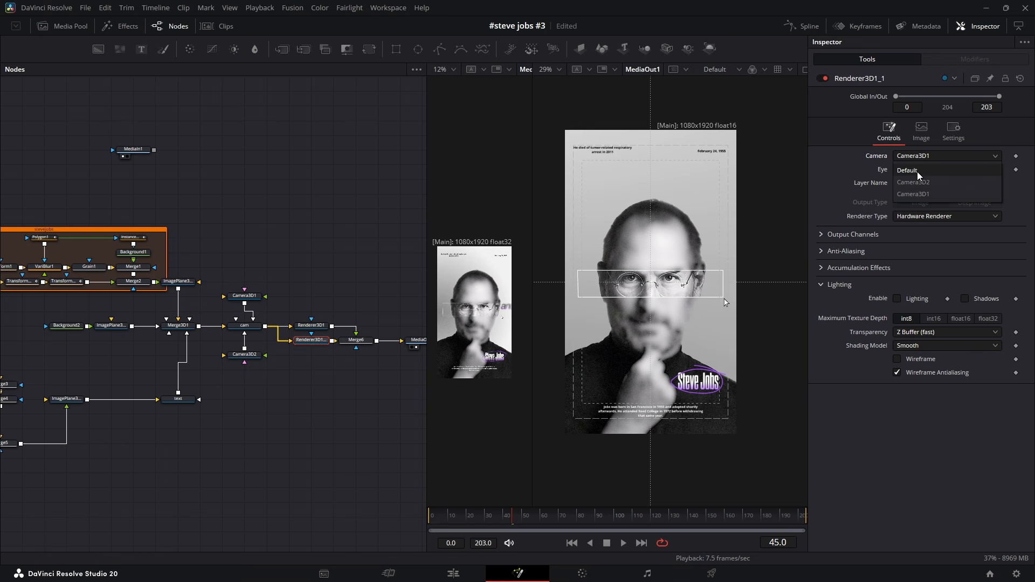
pyautogui.click(920, 188)
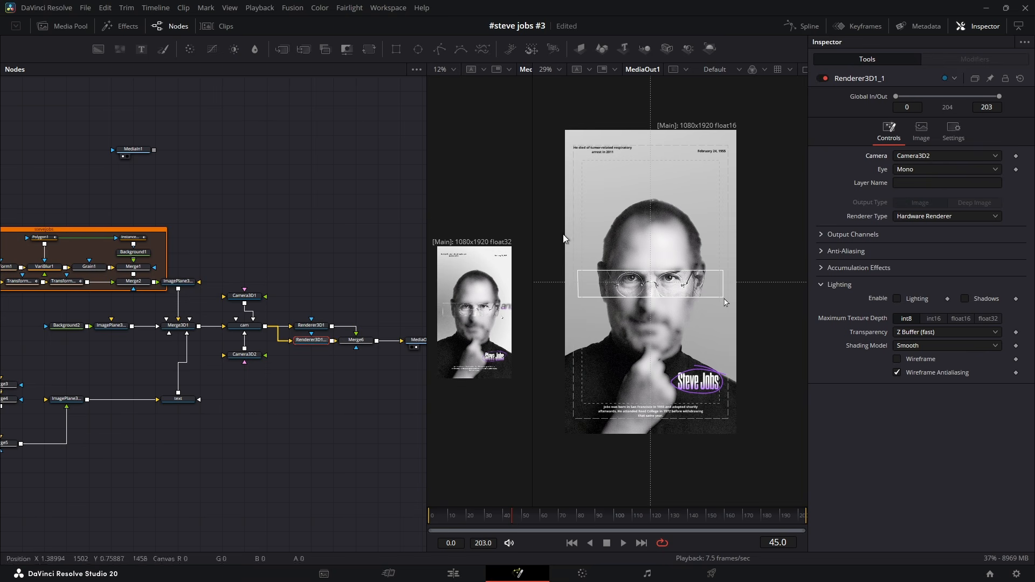
# Swap the foreground and background inputs of Merge6 so Renderer3D1_1 feeds the foreground.
pyautogui.scroll(3, 344, 304)
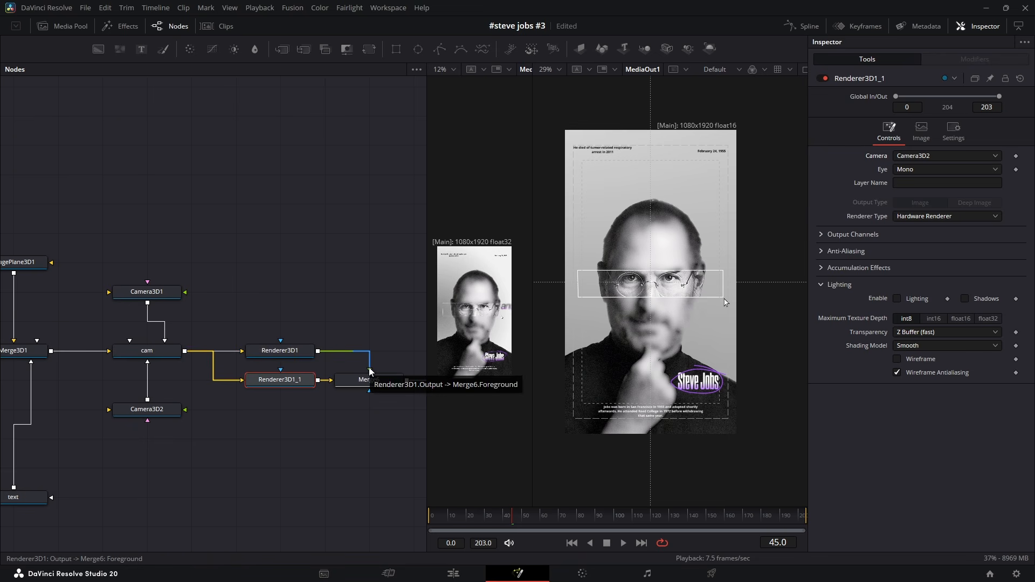
pyautogui.click(361, 383)
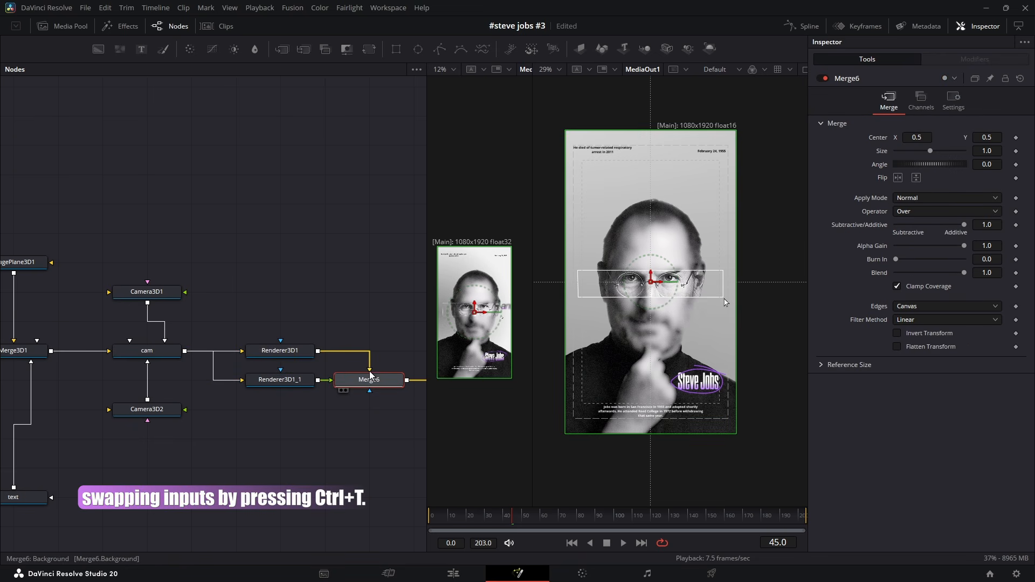
pyautogui.scroll(-3, 355, 384)
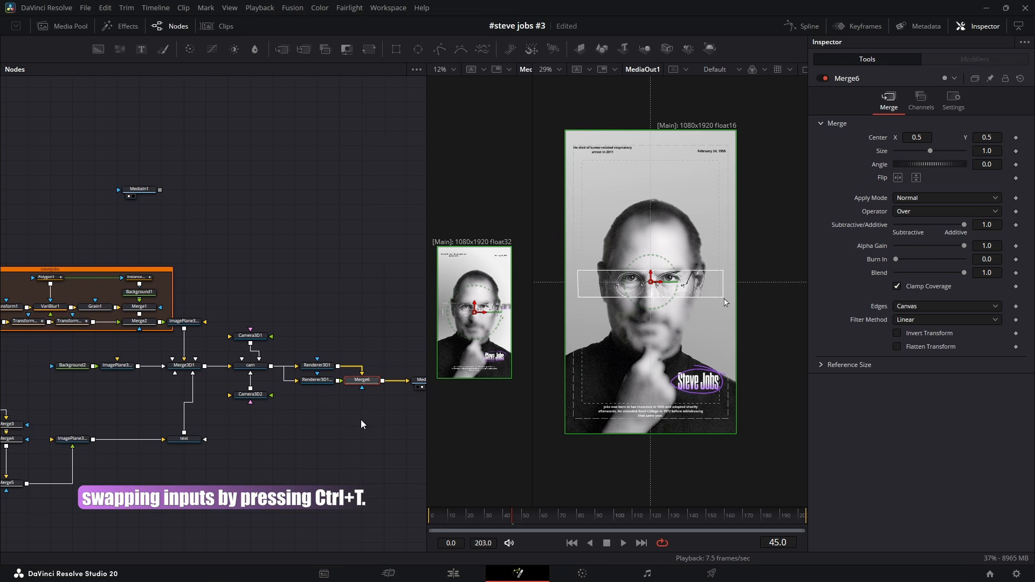
# Set the Global In frame of Renderer3D1_1 to 46.
pyautogui.moveTo(361, 420); pyautogui.dragTo(295, 364)
pyautogui.click(217, 397)
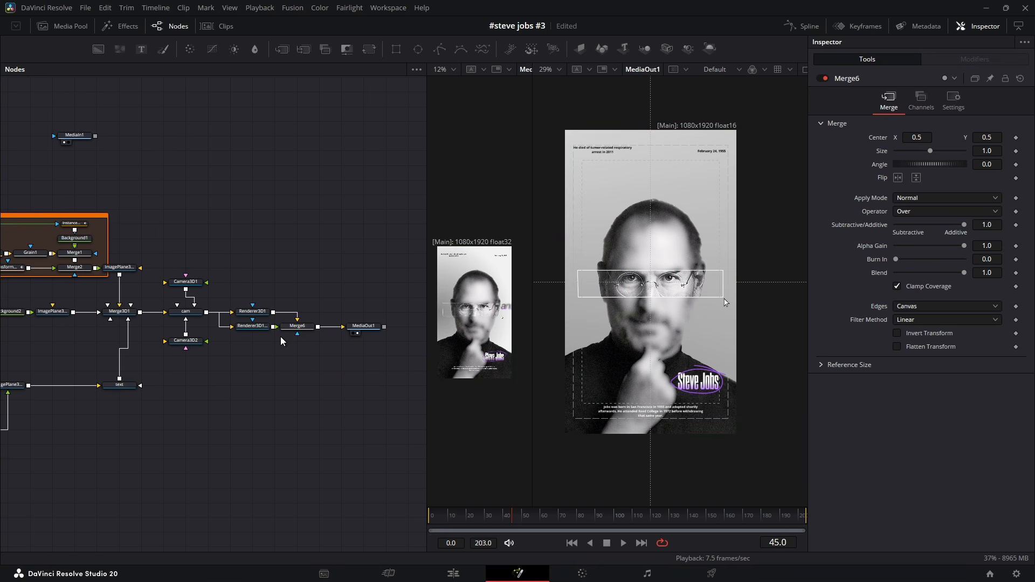
pyautogui.click(251, 326)
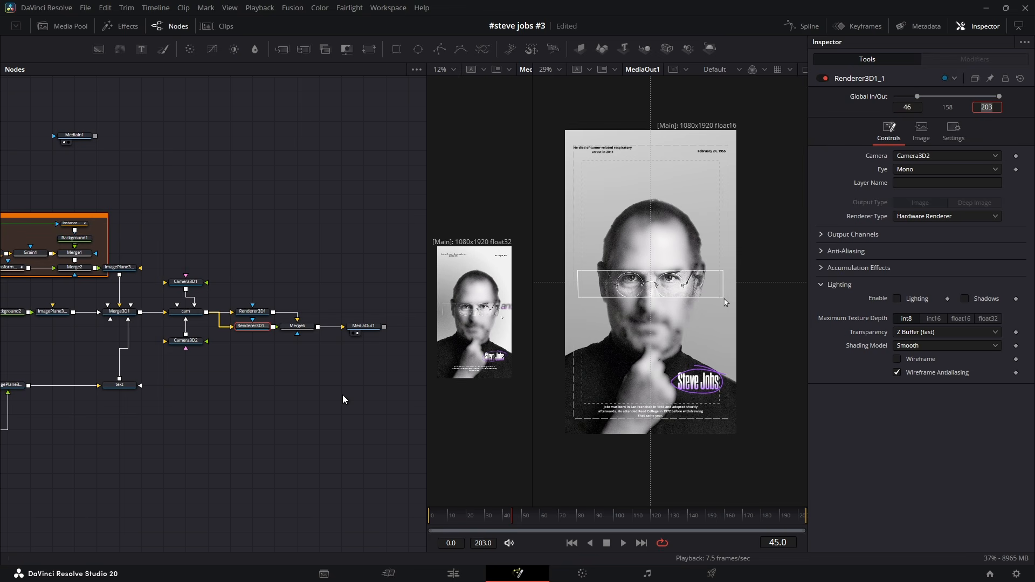
# Set Camera3D2's translation to X 0.169 and Z -0.47, and check the camera cut around frame 57.
pyautogui.click(185, 340)
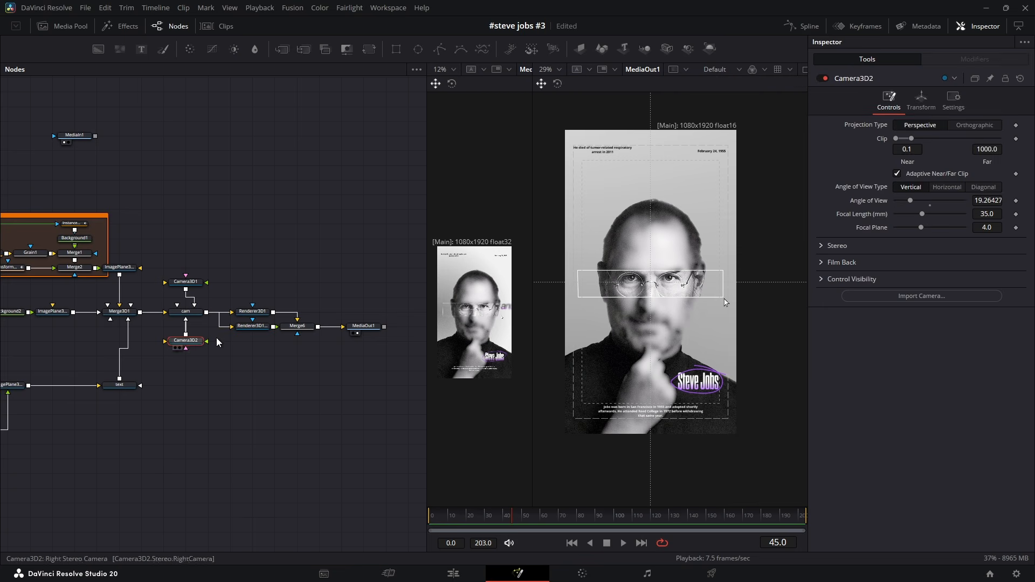
pyautogui.click(922, 100)
pyautogui.moveTo(988, 137); pyautogui.dragTo(1017, 138)
pyautogui.moveTo(491, 515); pyautogui.dragTo(510, 523)
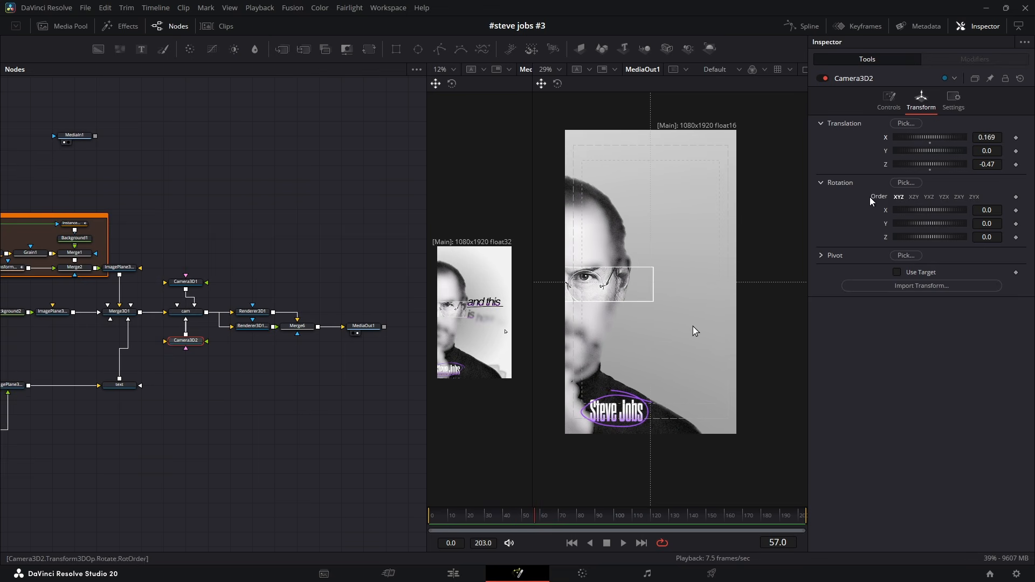
# Delete Merge5 and route Paint1 through its own new Image Plane 3D into the text 3D merge.
pyautogui.moveTo(139, 430); pyautogui.dragTo(285, 409)
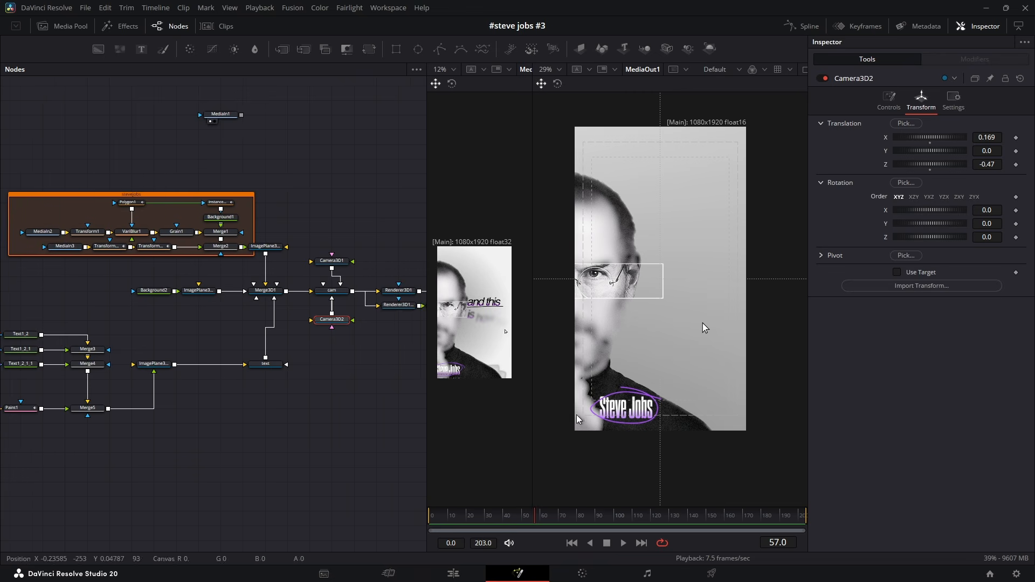
pyautogui.moveTo(29, 450); pyautogui.dragTo(178, 421)
pyautogui.click(247, 380)
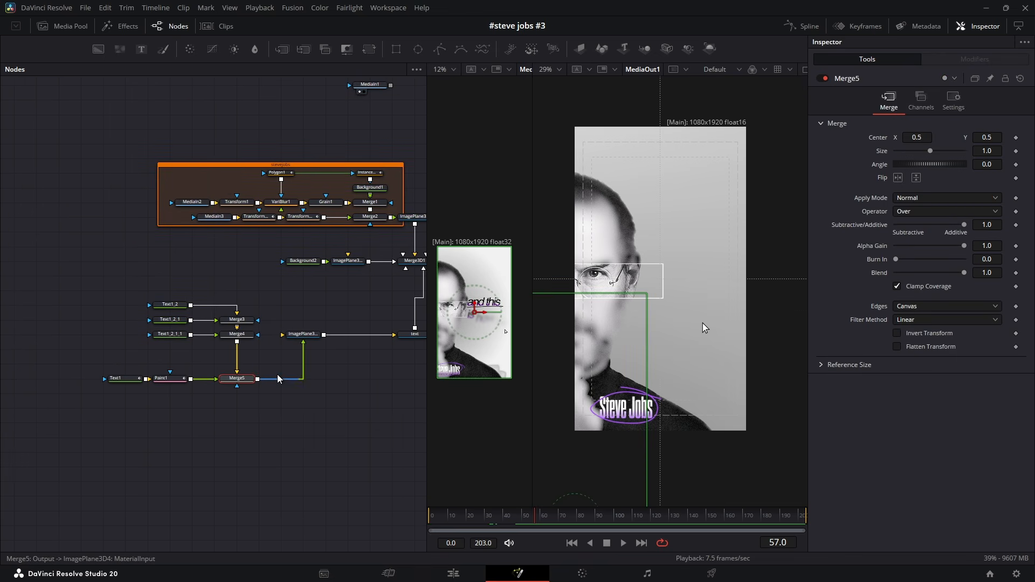
pyautogui.press('Delete')
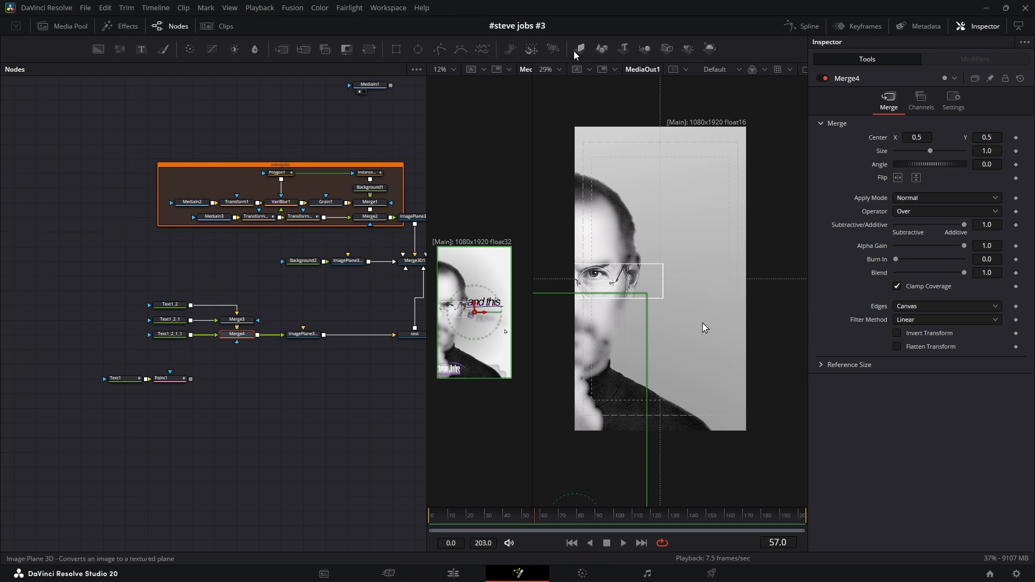
pyautogui.moveTo(579, 51)
pyautogui.mouseDown()
pyautogui.moveTo(241, 386)
pyautogui.moveTo(413, 336)
pyautogui.mouseUp()
pyautogui.moveTo(248, 381); pyautogui.dragTo(314, 381)
# Position the title's new image plane, ImagePlane3D3, at X -0.005 and Z -1.4, lower it in Y, and scale it to 0.582.
pyautogui.click(937, 101)
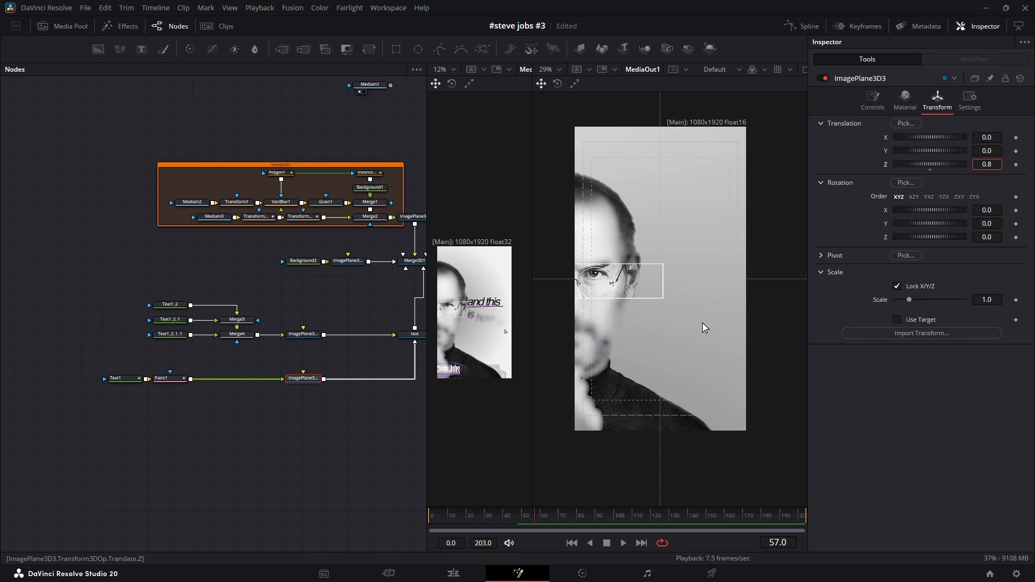
pyautogui.moveTo(987, 151); pyautogui.dragTo(971, 151)
pyautogui.moveTo(987, 164); pyautogui.dragTo(911, 165)
pyautogui.moveTo(534, 516); pyautogui.dragTo(486, 516)
pyautogui.moveTo(987, 151); pyautogui.dragTo(982, 137)
pyautogui.moveTo(909, 300); pyautogui.dragTo(903, 300)
pyautogui.moveTo(486, 515); pyautogui.dragTo(499, 519)
pyautogui.moveTo(987, 138); pyautogui.dragTo(991, 137)
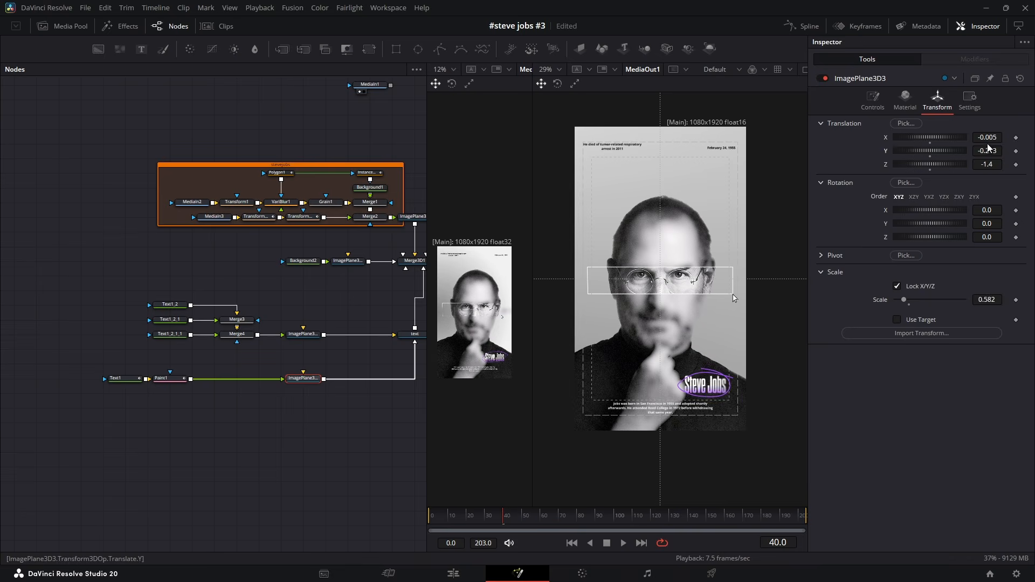
# Refine ImagePlane3D3 to X 0.005, Y -0.208, Z -1.54 and scale 0.577, checking the title before and after the camera cut.
pyautogui.moveTo(503, 516); pyautogui.dragTo(519, 516)
pyautogui.moveTo(988, 165); pyautogui.dragTo(980, 164)
pyautogui.moveTo(520, 517); pyautogui.dragTo(491, 517)
pyautogui.moveTo(987, 138); pyautogui.dragTo(983, 151)
pyautogui.moveTo(987, 299); pyautogui.dragTo(984, 300)
pyautogui.moveTo(491, 518); pyautogui.dragTo(508, 520)
pyautogui.moveTo(415, 427); pyautogui.dragTo(331, 395)
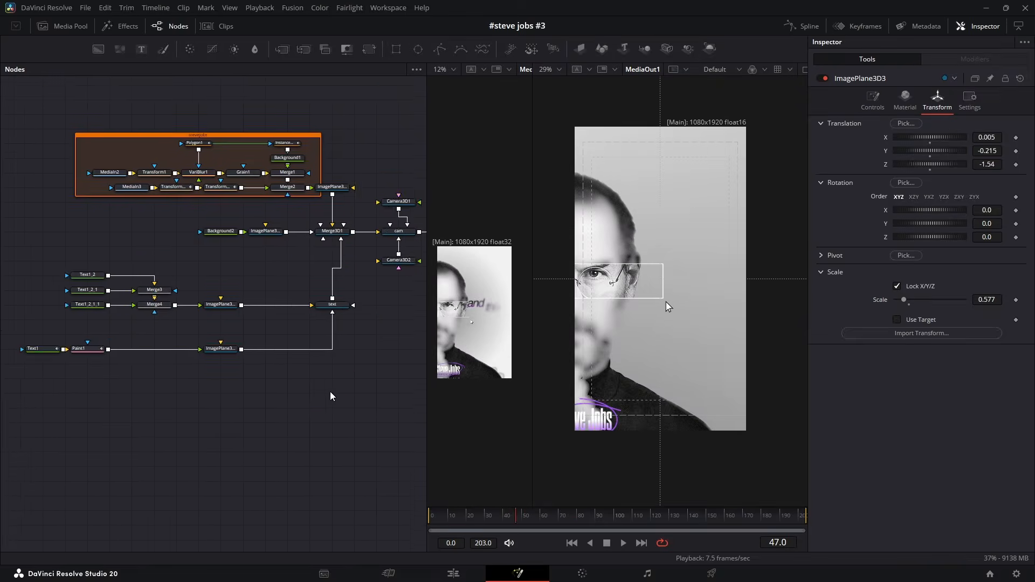
pyautogui.moveTo(517, 520); pyautogui.dragTo(441, 516)
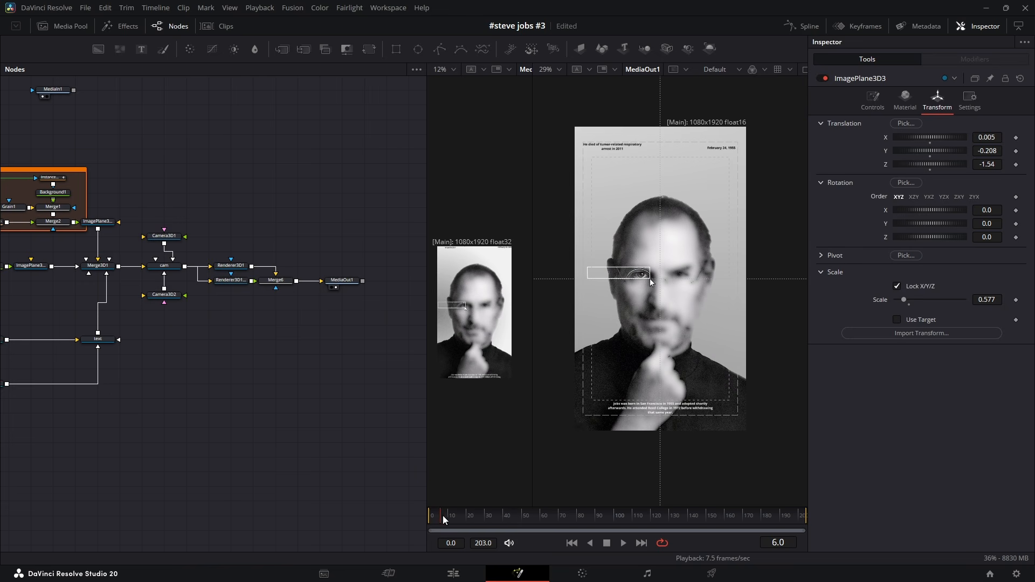
# Insert a Transform 3D node between Camera3D1 and the cam merge.
pyautogui.moveTo(177, 244); pyautogui.dragTo(177, 215)
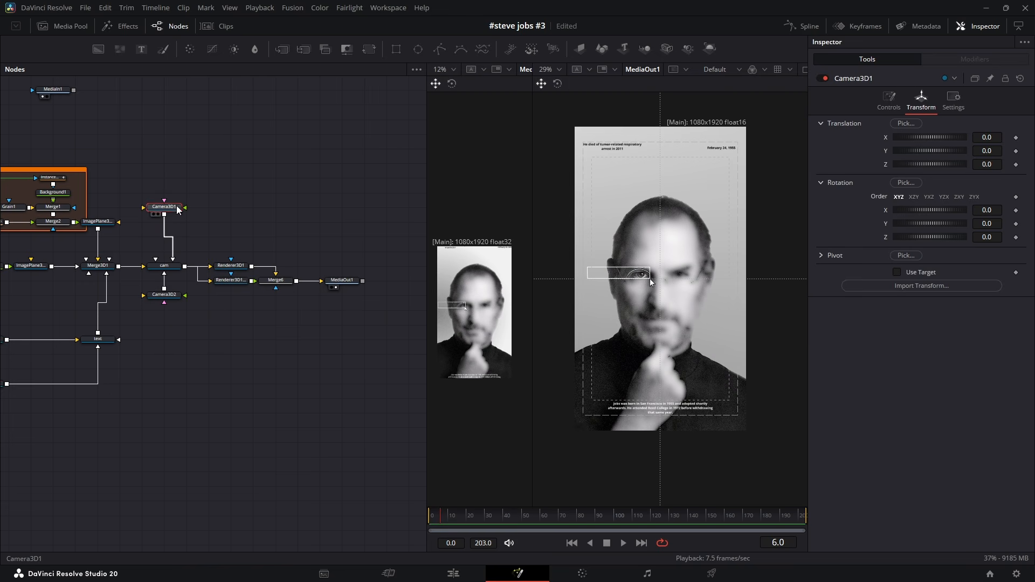
pyautogui.hotkey('shift', 'space')
pyautogui.write('unde')
pyautogui.press('BackSpace')
pyautogui.press('BackSpace')
pyautogui.press('BackSpace')
pyautogui.press('BackSpace')
pyautogui.write('tra')
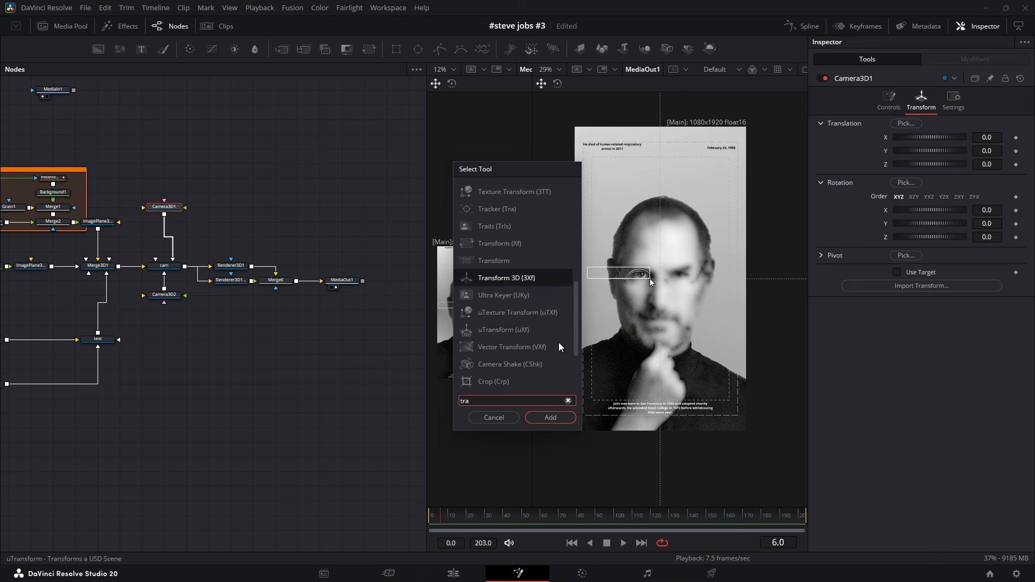
pyautogui.click(553, 418)
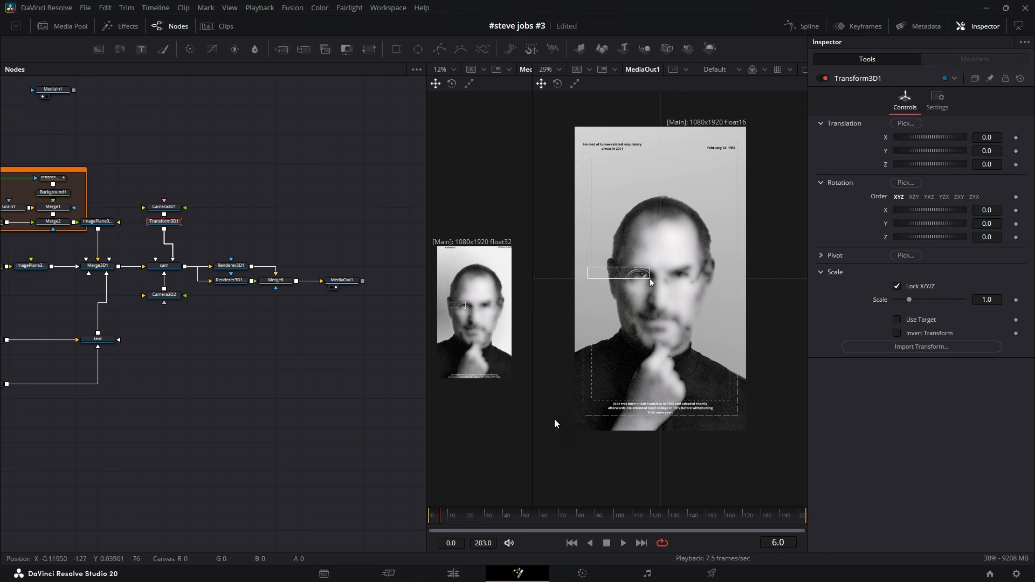
# Keyframe Transform3D1's Z translation at -0.8 on frame 0 and 0.0 on frame 46.
pyautogui.click(430, 512)
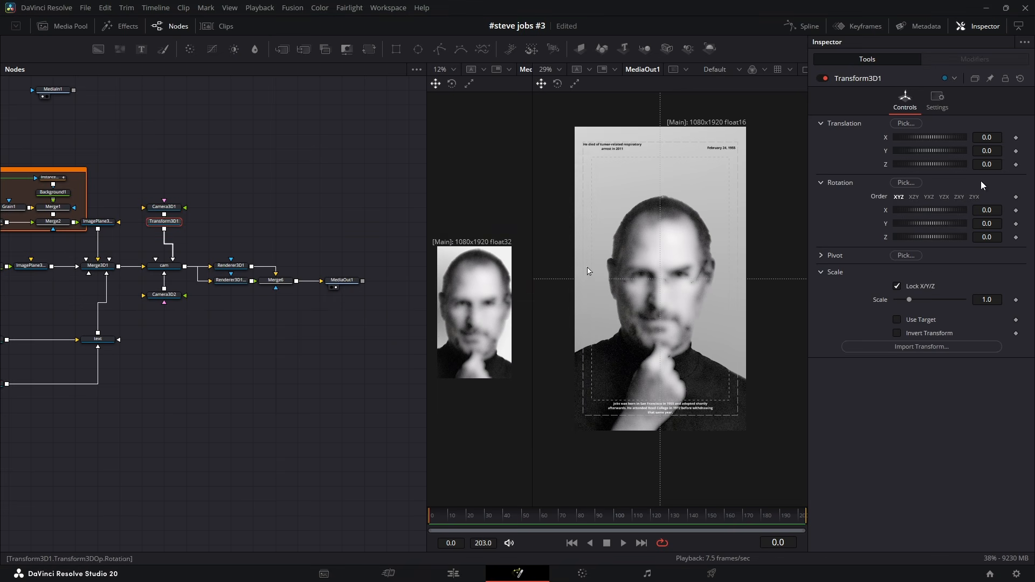
pyautogui.moveTo(987, 164); pyautogui.dragTo(946, 165)
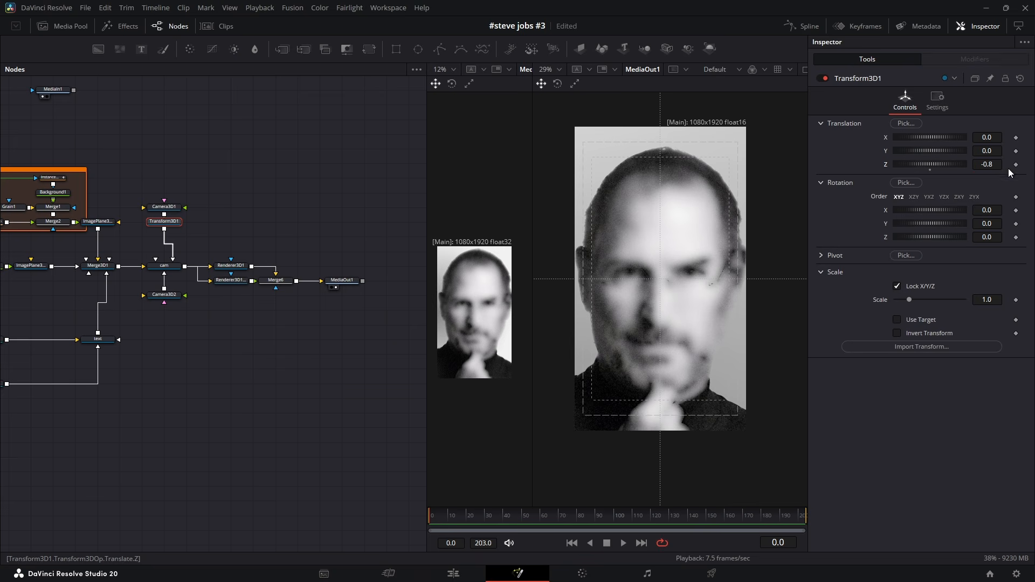
pyautogui.click(1016, 164)
pyautogui.click(518, 517)
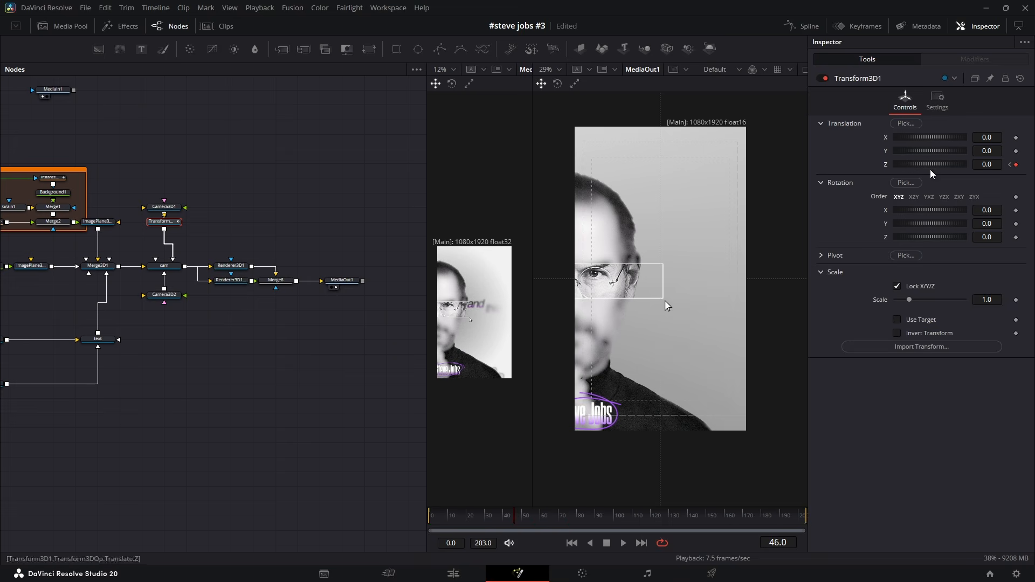
# Reshape Transform3D1's Z Offset curve to start fast and ease slowly into frame 46, and preview the camera move.
pyautogui.click(804, 26)
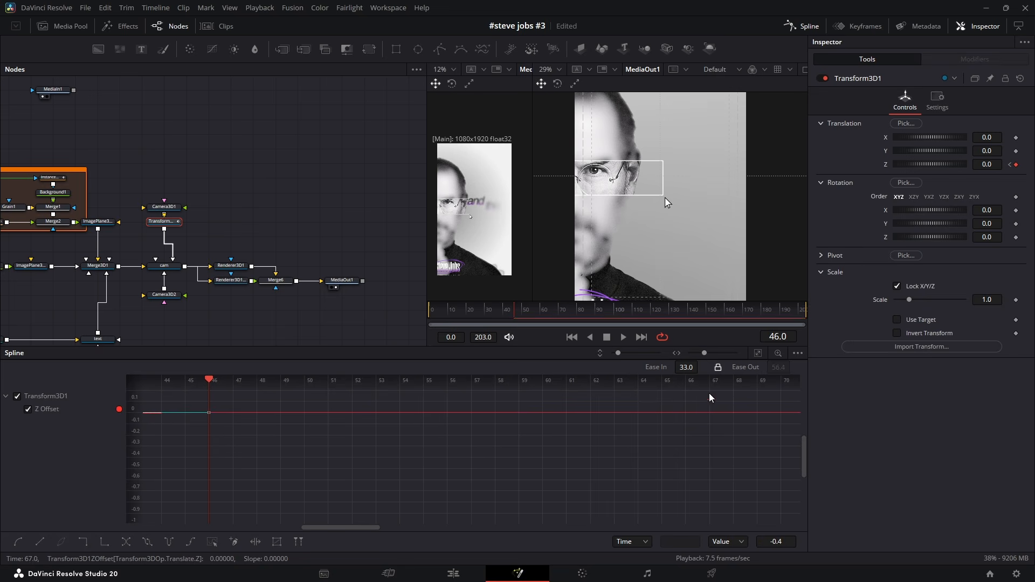
pyautogui.hotkey('ctrl', 'f')
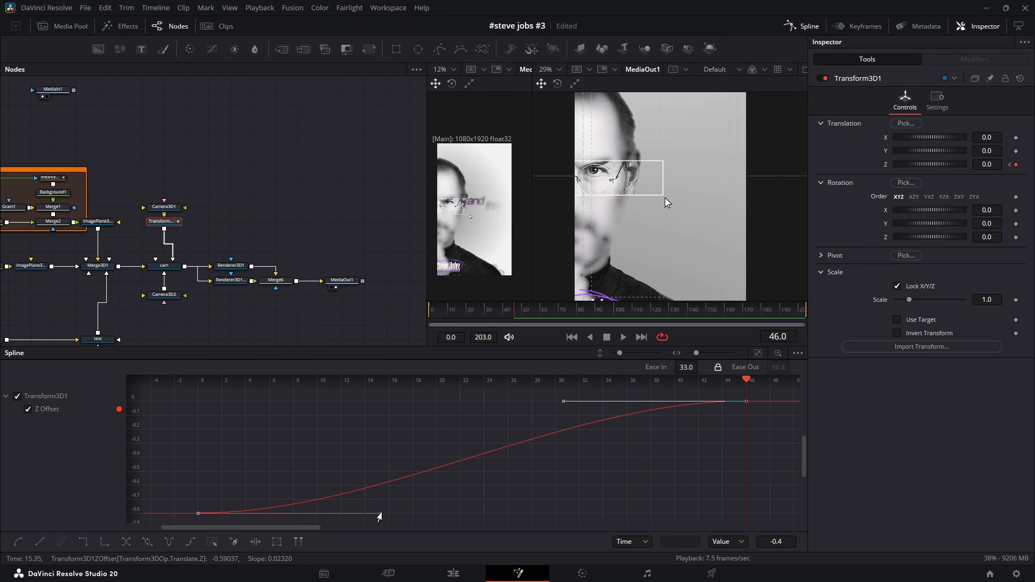
pyautogui.moveTo(379, 516); pyautogui.dragTo(284, 422)
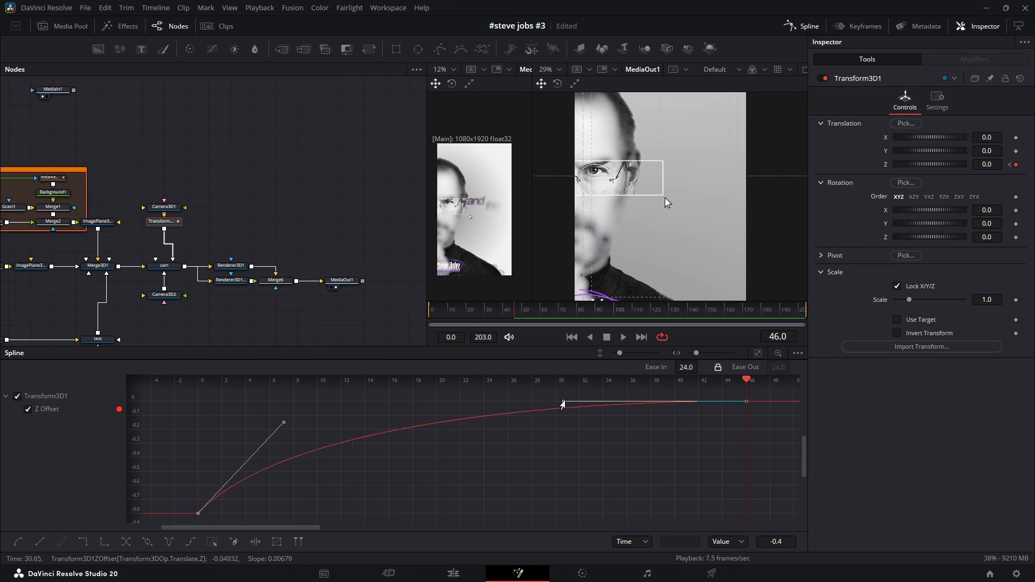
pyautogui.moveTo(562, 405); pyautogui.dragTo(279, 419)
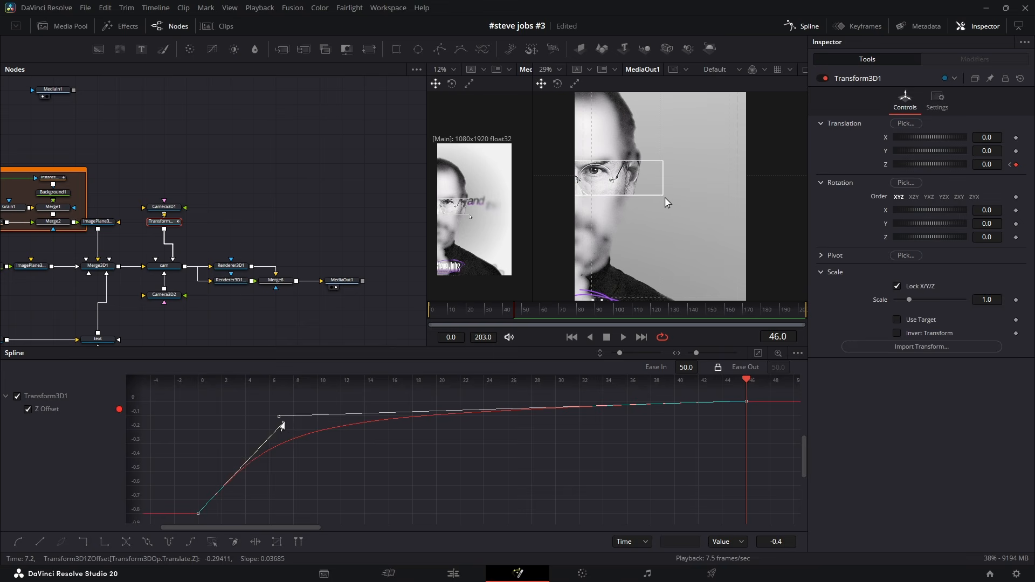
pyautogui.click(790, 26)
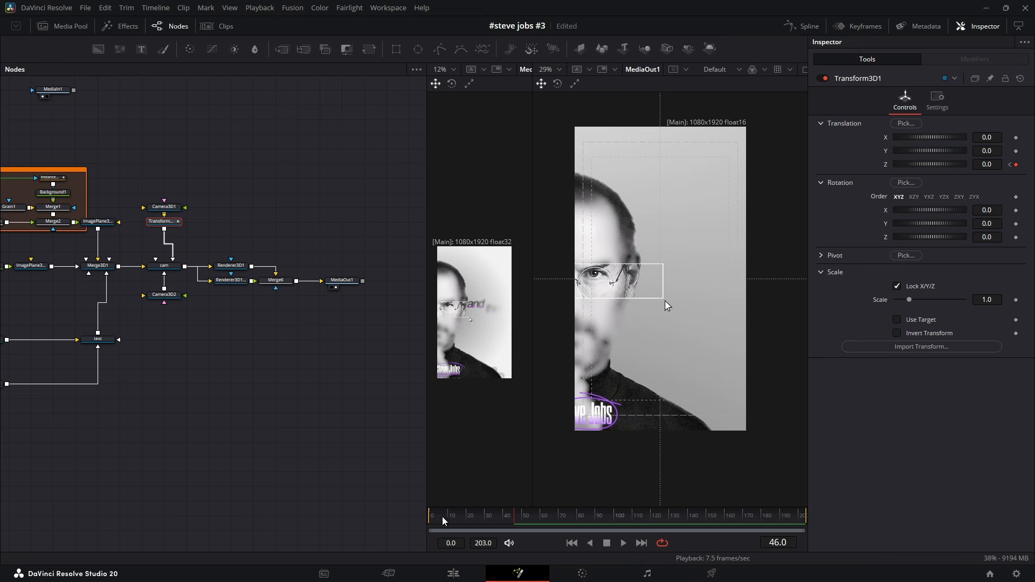
pyautogui.moveTo(434, 518); pyautogui.dragTo(510, 522)
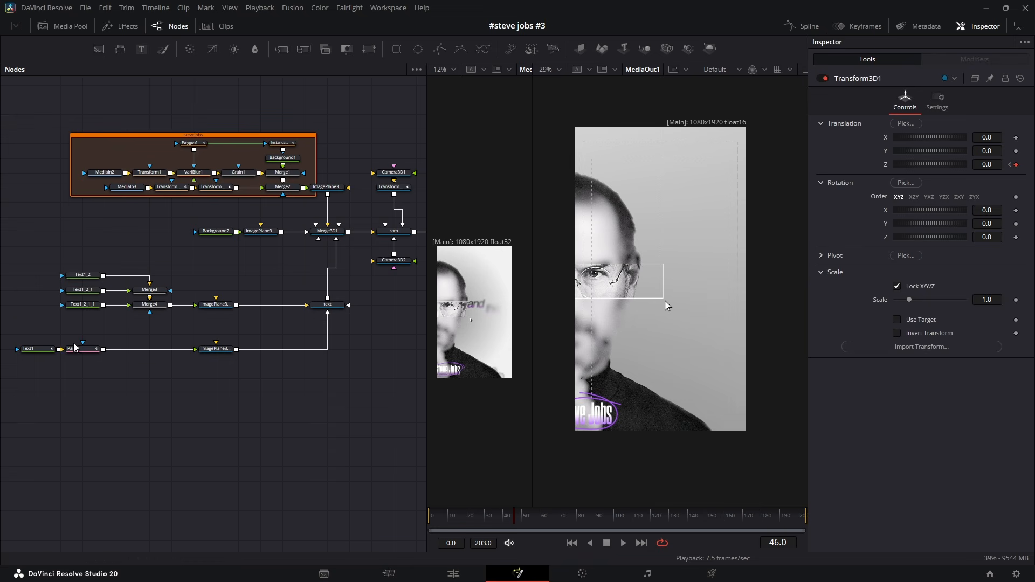
# Duplicate the Text1, Paint1 and ImagePlane3D3 chain and connect the copied image plane to the text 3D merge.
pyautogui.moveTo(42, 337); pyautogui.dragTo(229, 361)
pyautogui.hotkey('ctrl', 'c')
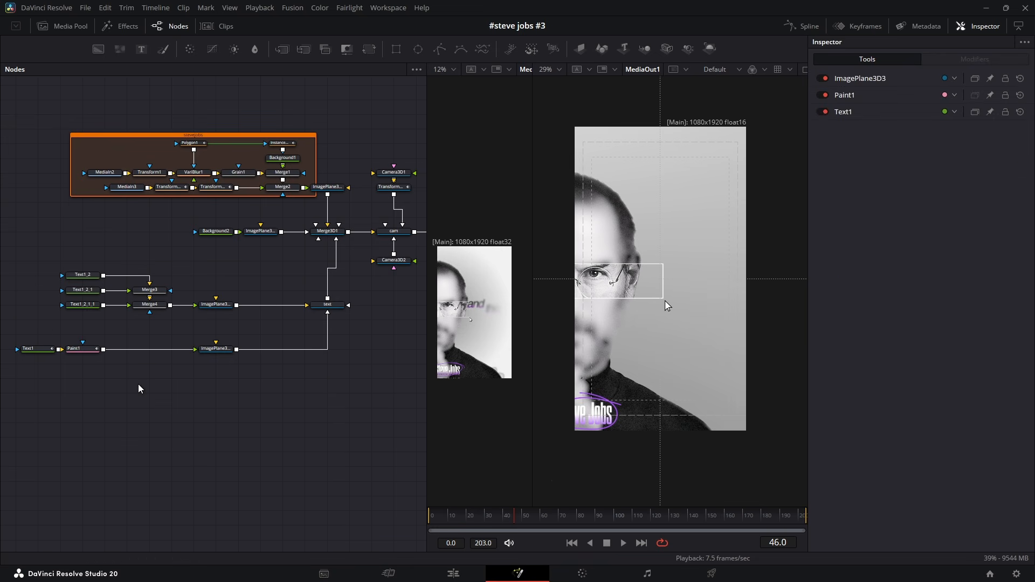
pyautogui.hotkey('ctrl', 'v')
pyautogui.moveTo(236, 408); pyautogui.dragTo(327, 305)
pyautogui.hscroll(-1, 166, 353)
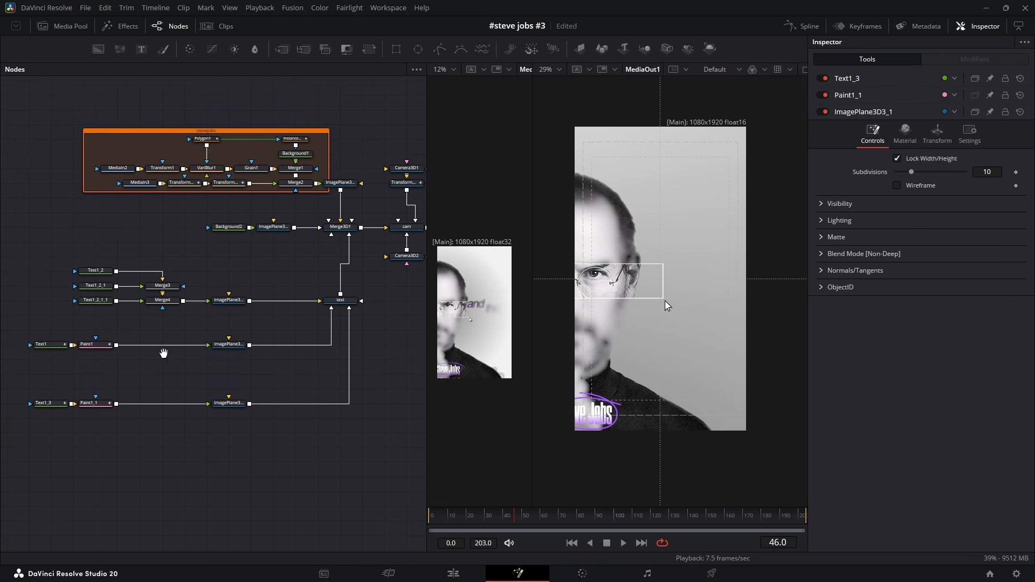
# Reset Paint1_1 to remove the copied stroke, and move ImagePlane3D3_1 to X 0.122 and Y -0.053.
pyautogui.click(90, 405)
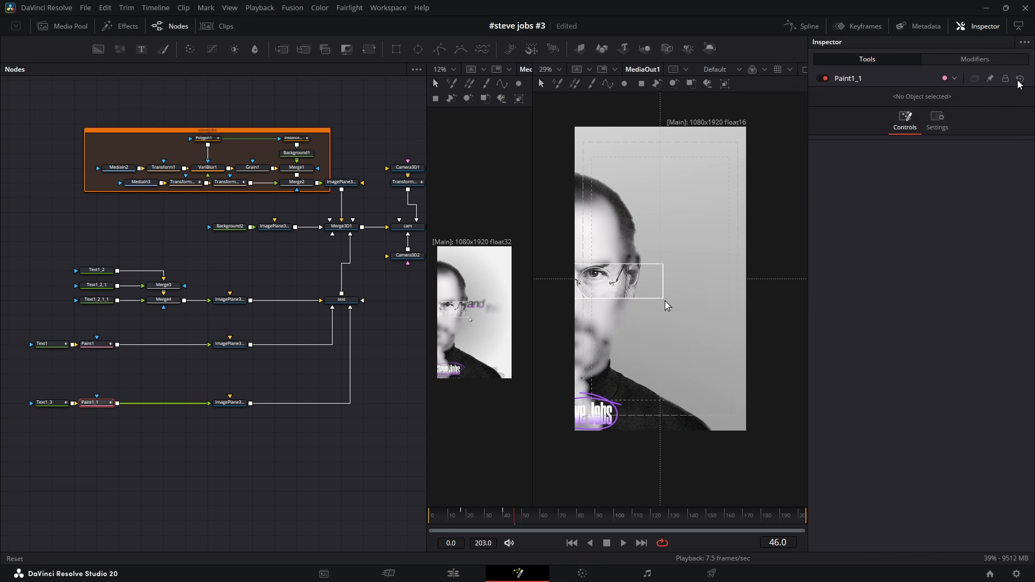
pyautogui.click(230, 403)
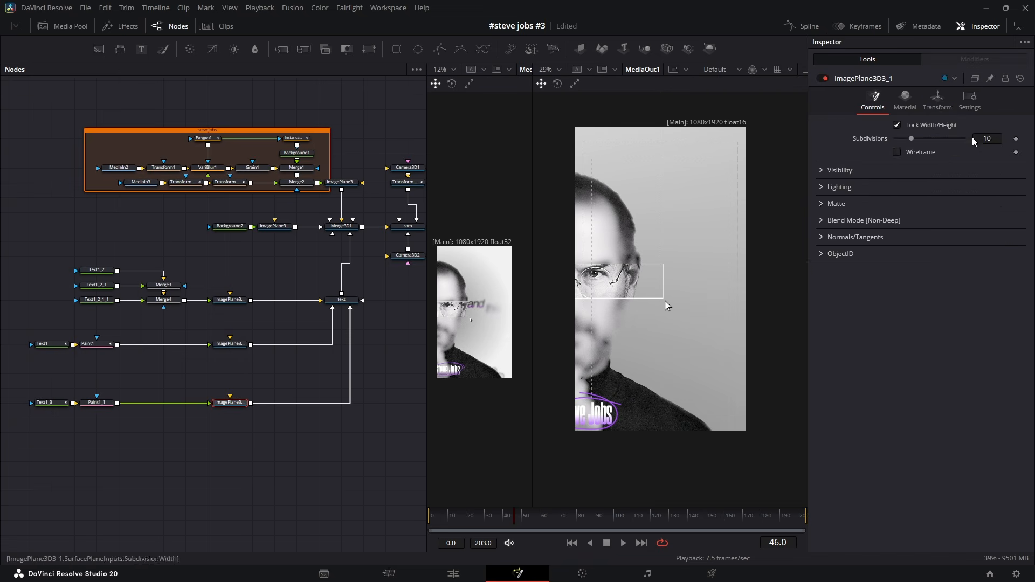
pyautogui.click(939, 103)
pyautogui.moveTo(987, 138); pyautogui.dragTo(1022, 152)
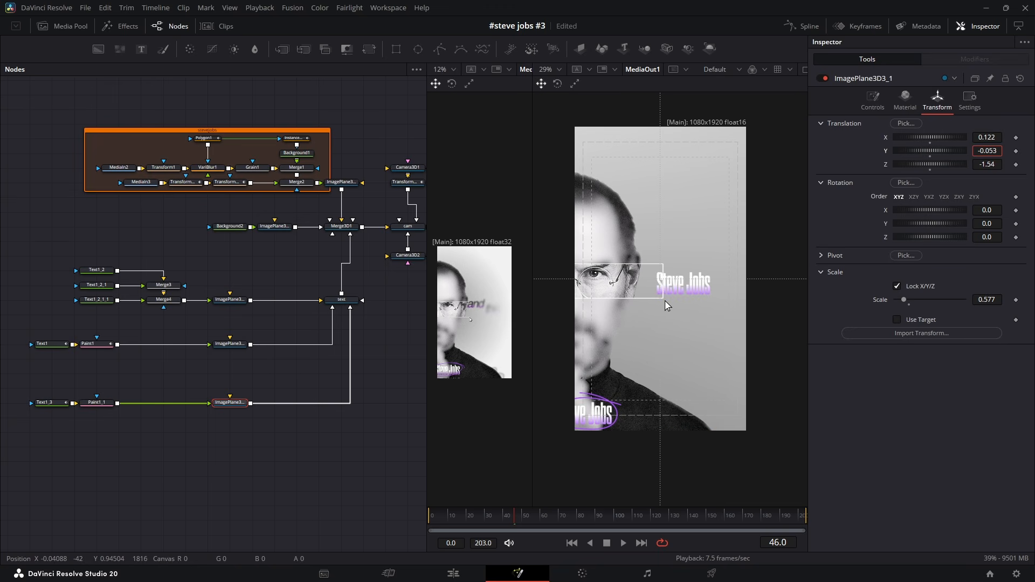
# Replace the content of Text1_3 with "and this" on one line and "is how he" on the next.
pyautogui.click(53, 402)
pyautogui.click(901, 187)
pyautogui.hotkey('ctrl', 'a')
pyautogui.write('and ')
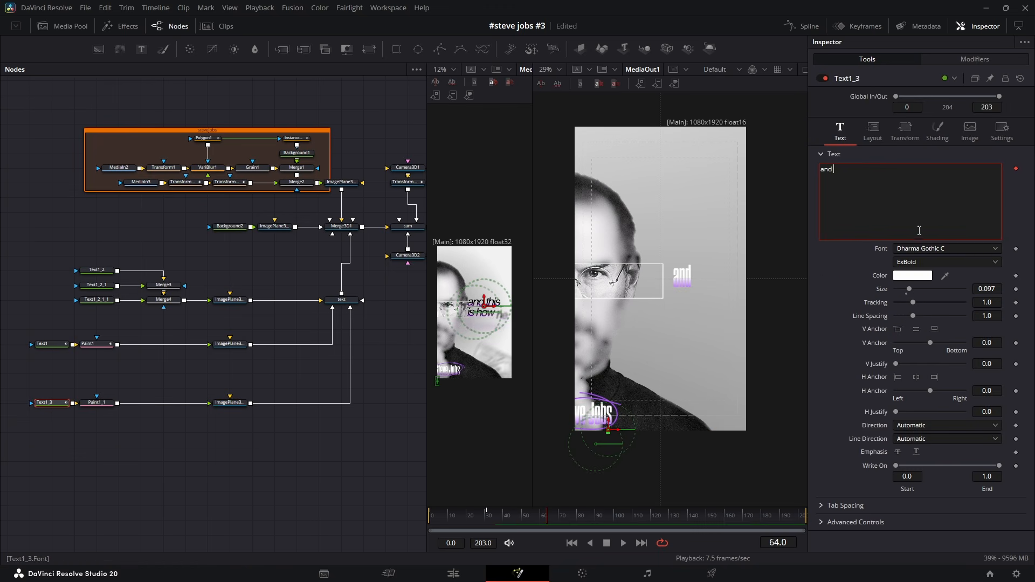
pyautogui.write('this')
pyautogui.press('Return')
pyautogui.write('is how he')
# Format Text1_3 in Helvetica Oblique with size 0.0627, tracking 0.914 and line spacing 0.818.
pyautogui.click(923, 248)
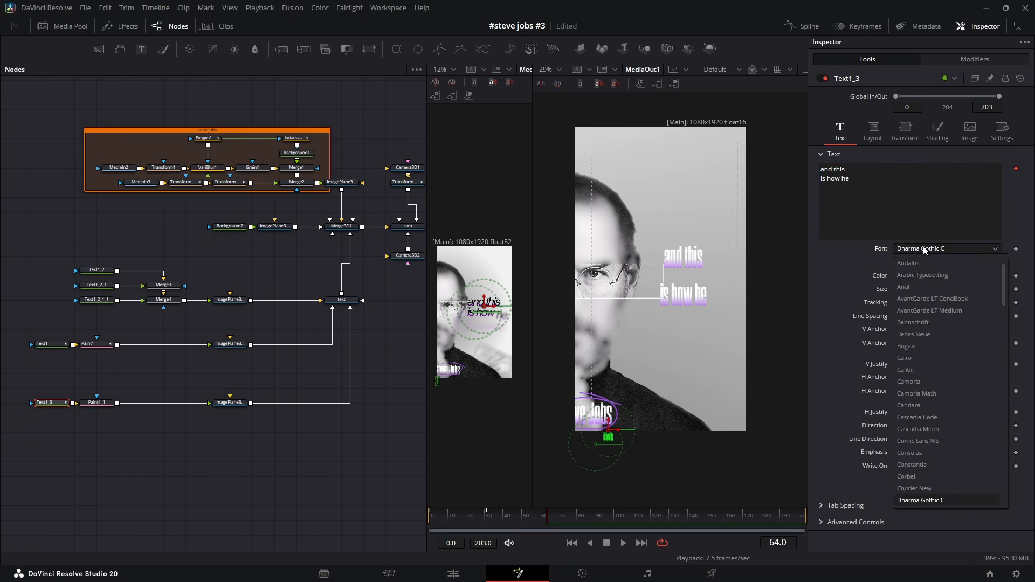
pyautogui.click(913, 464)
pyautogui.click(912, 264)
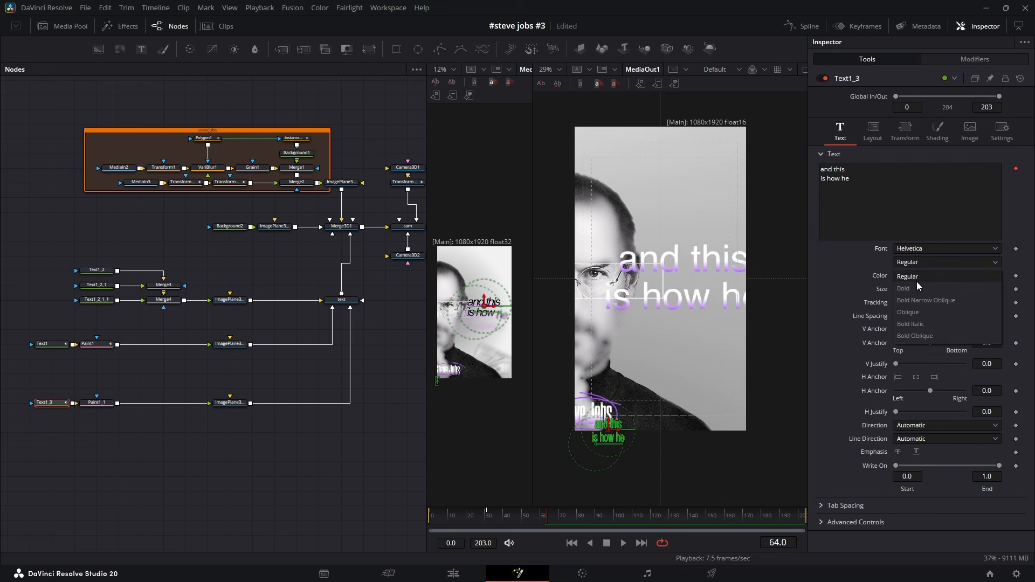
pyautogui.click(917, 287)
pyautogui.moveTo(986, 316); pyautogui.dragTo(977, 290)
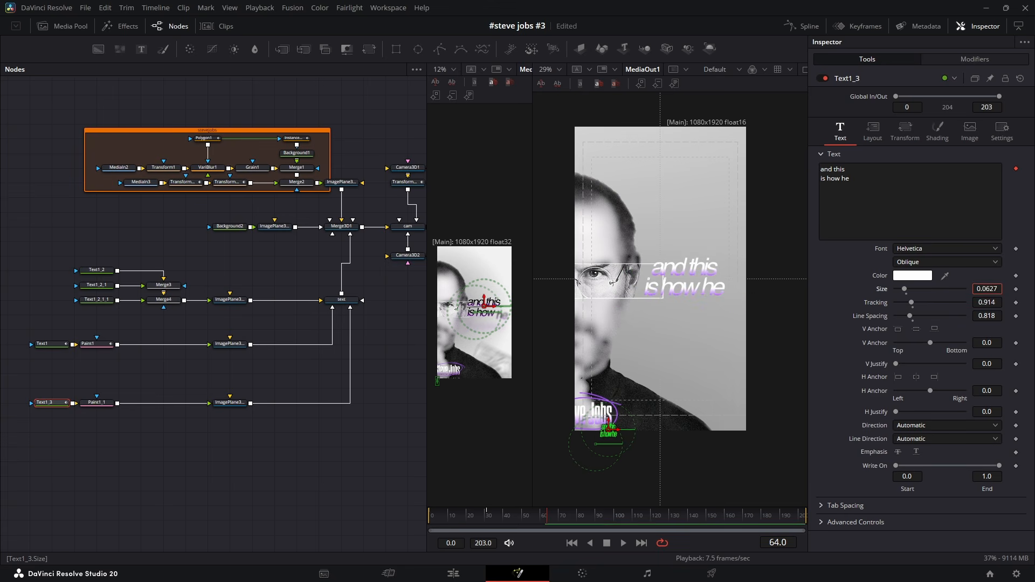
# Anchor Text1_3 horizontally to the left and set its layout Center X to 0.538.
pyautogui.click(898, 378)
pyautogui.click(873, 130)
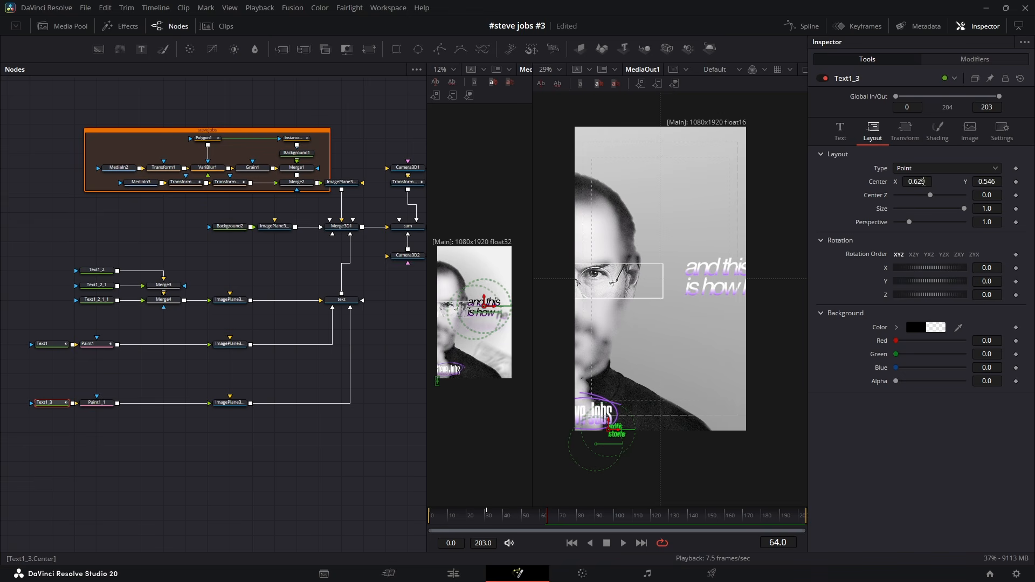
pyautogui.moveTo(923, 181); pyautogui.dragTo(899, 181)
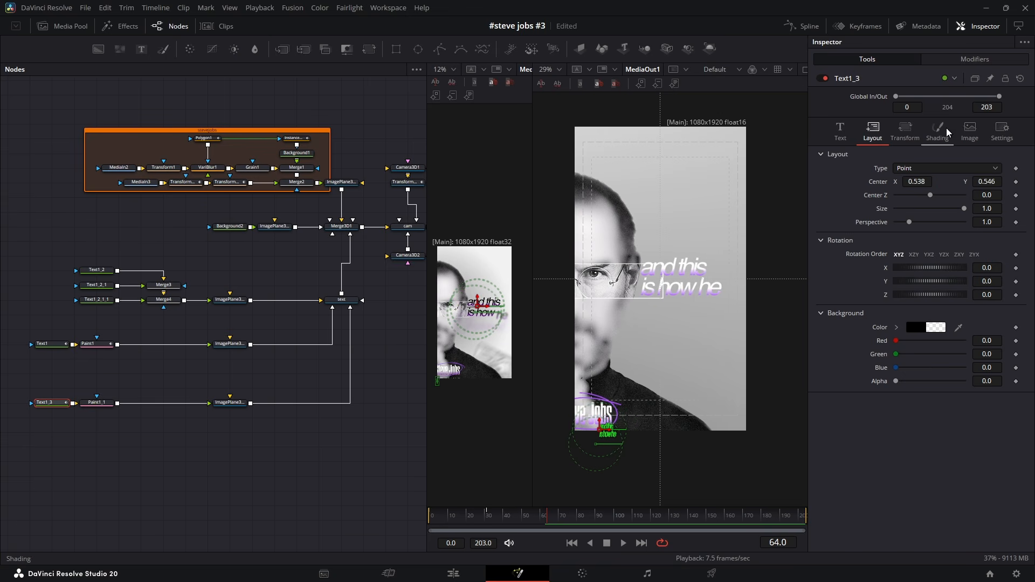
# Change the white stop of Text1_3's shading gradient to black, and set ImagePlane3D3_1 to X 0.091, Y -0.076, Z -2.2 and scale 1.0.
pyautogui.click(941, 131)
pyautogui.click(949, 315)
pyautogui.click(926, 339)
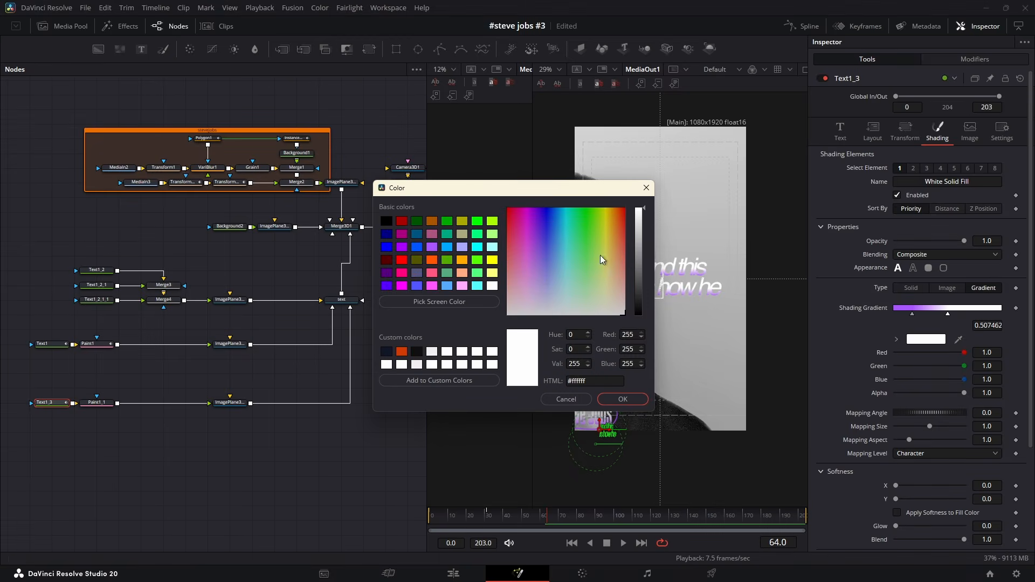
pyautogui.moveTo(640, 240); pyautogui.dragTo(641, 314)
pyautogui.click(623, 399)
pyautogui.click(630, 296)
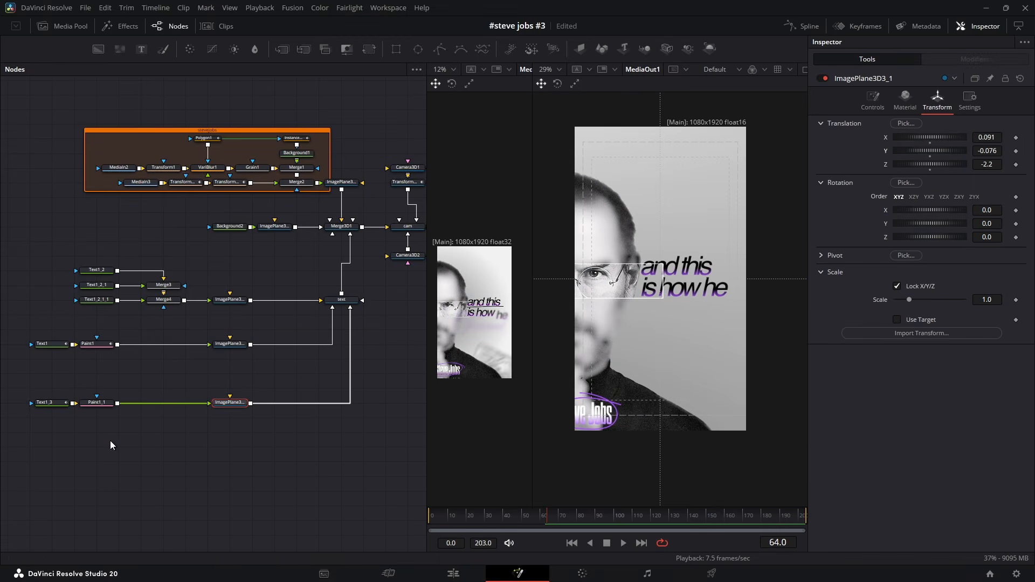
# In Paint1_1, draw a three-point polyline stroke between the "and this" and "is how he" lines.
pyautogui.press('2')
pyautogui.scroll(5, 690, 272)
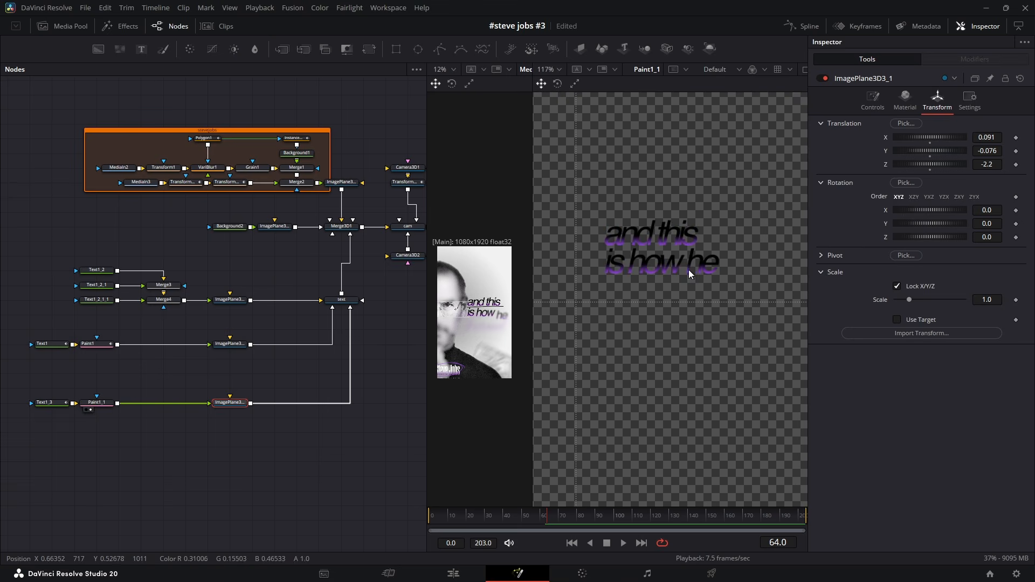
pyautogui.click(97, 402)
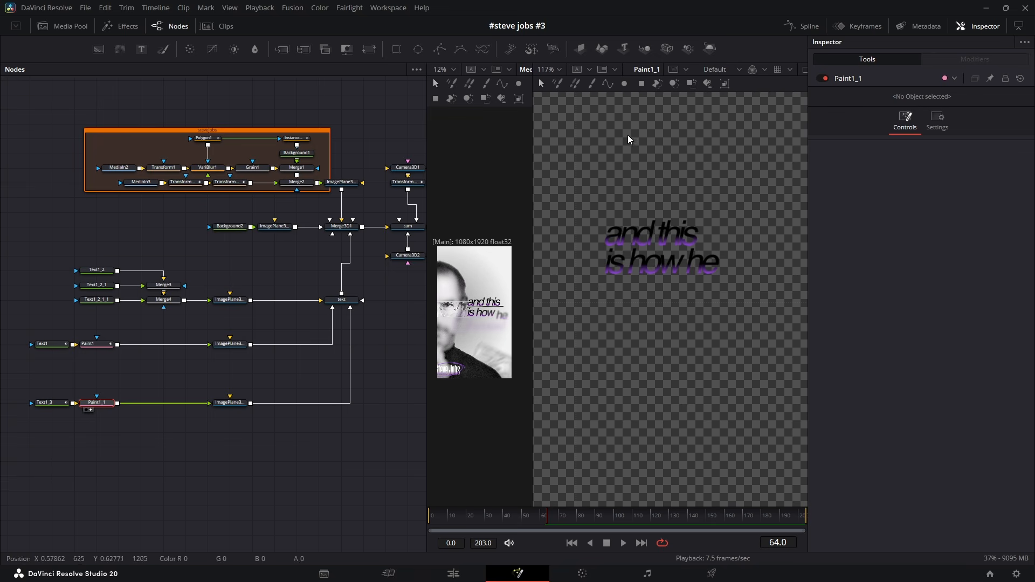
pyautogui.click(607, 84)
pyautogui.scroll(2, 608, 245)
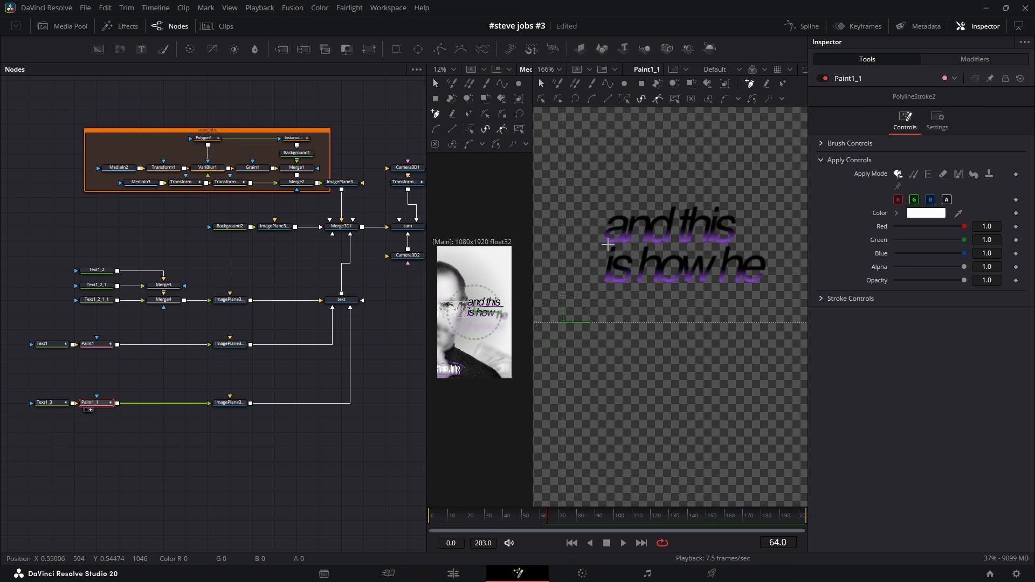
pyautogui.click(598, 250)
pyautogui.click(699, 247)
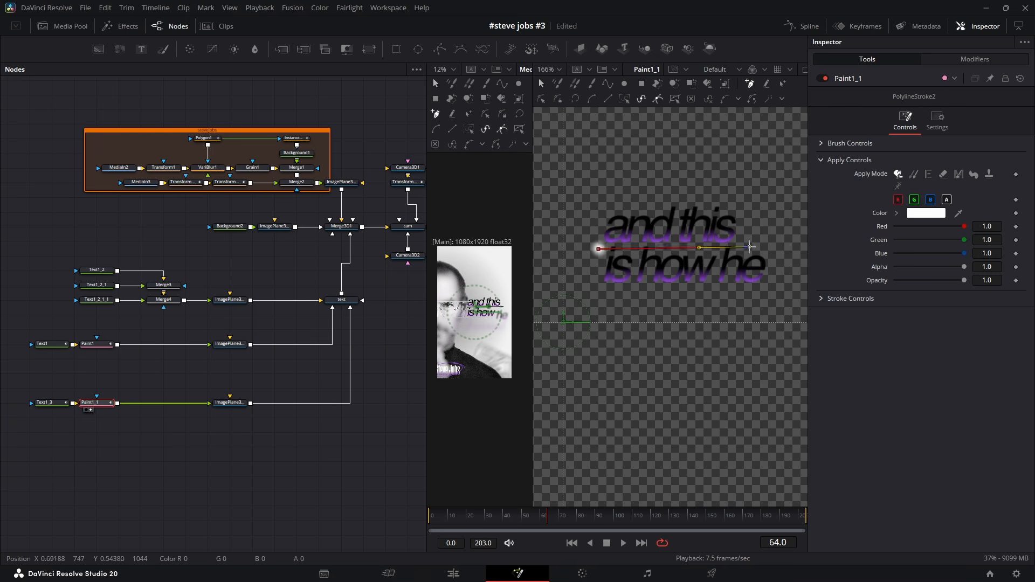
pyautogui.click(749, 247)
# Give the new polyline stroke a circular brush shape with a size of 0.0011.
pyautogui.click(821, 144)
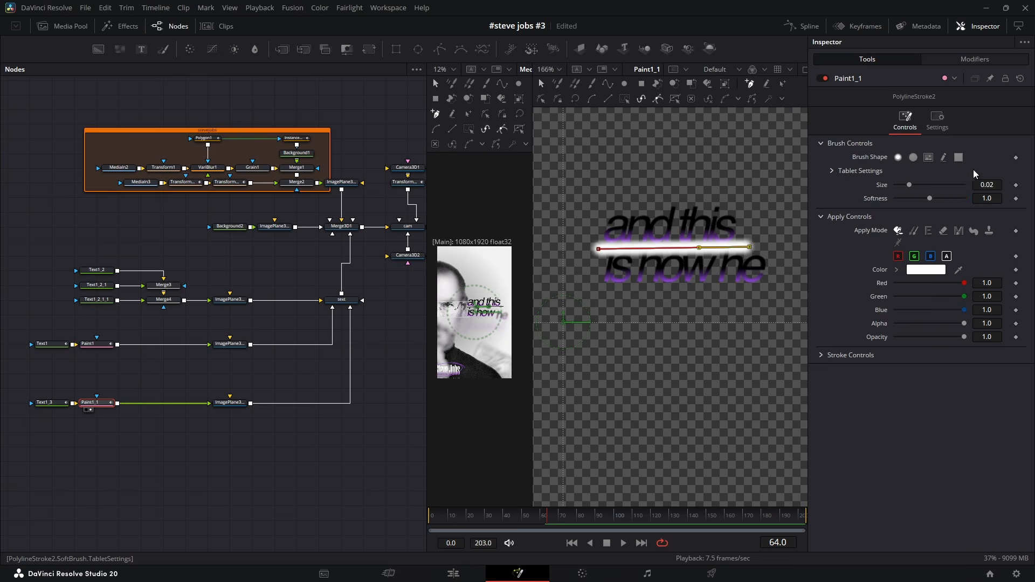
pyautogui.click(914, 158)
pyautogui.scroll(-10, 995, 186)
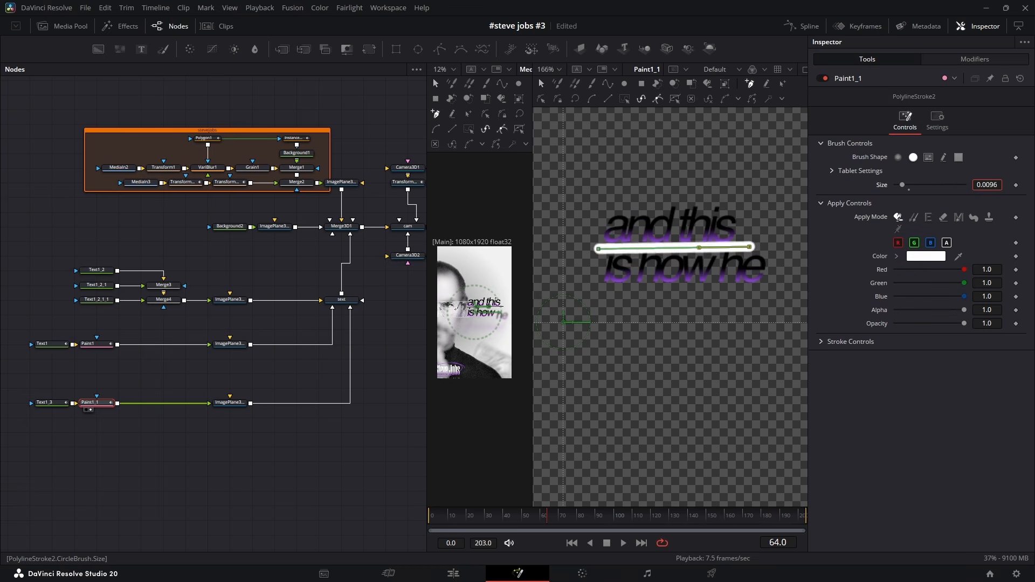
# Bend the underline stroke into a gentle upward arc through its middle and color it black (#000000).
pyautogui.click(782, 85)
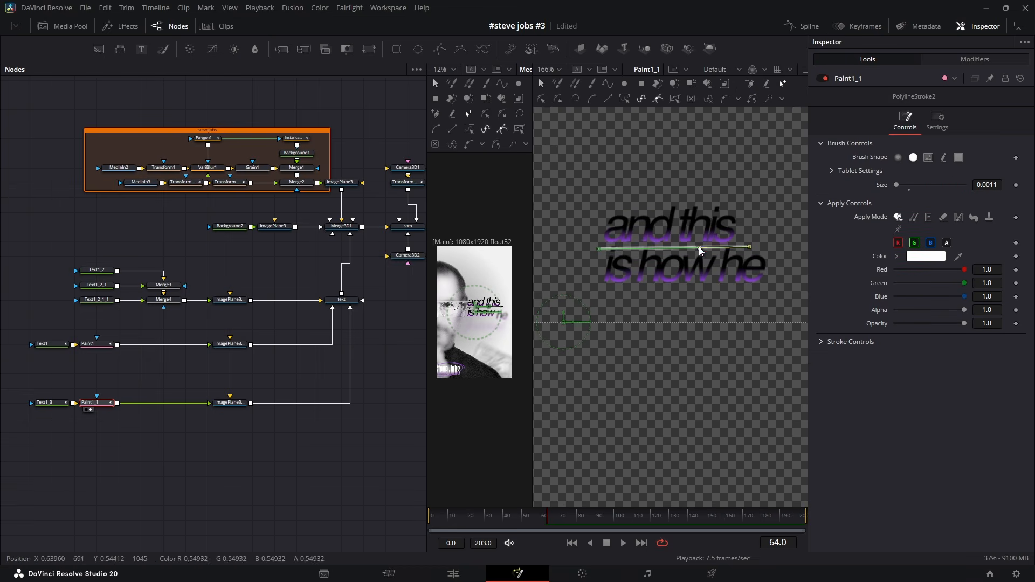
pyautogui.moveTo(699, 248); pyautogui.dragTo(697, 246)
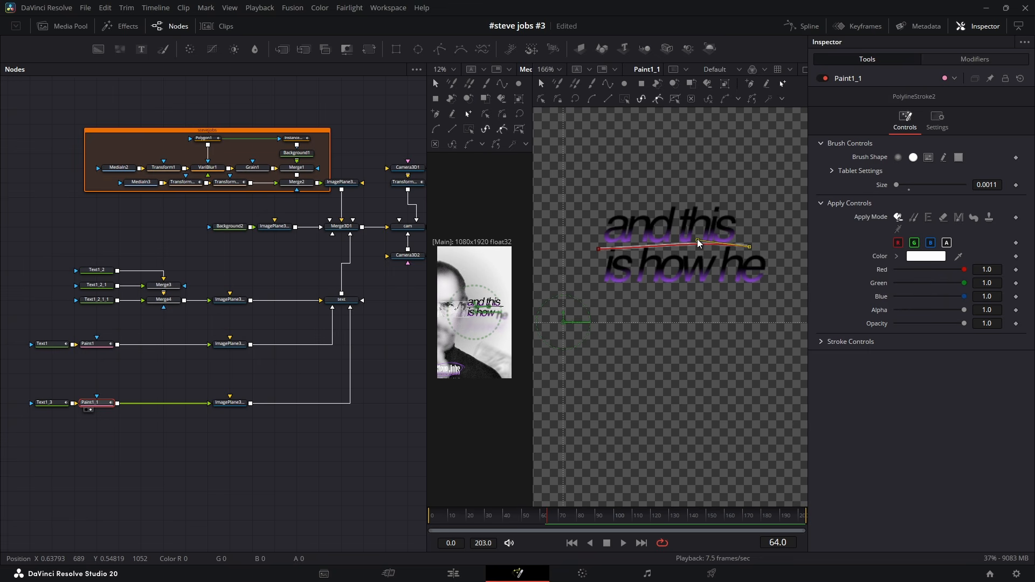
pyautogui.click(598, 249)
pyautogui.moveTo(649, 249); pyautogui.dragTo(645, 247)
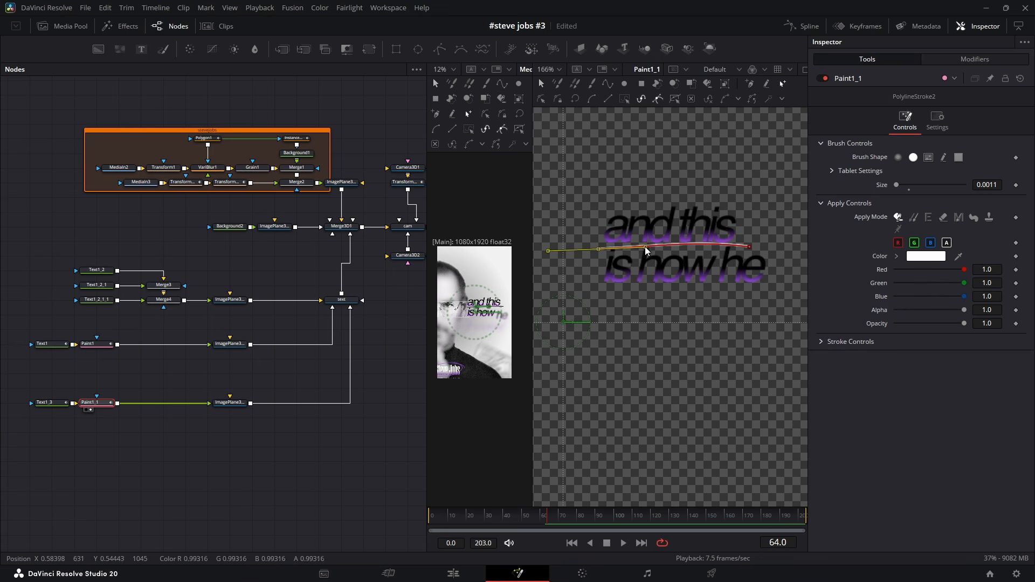
pyautogui.click(911, 257)
pyautogui.click(642, 315)
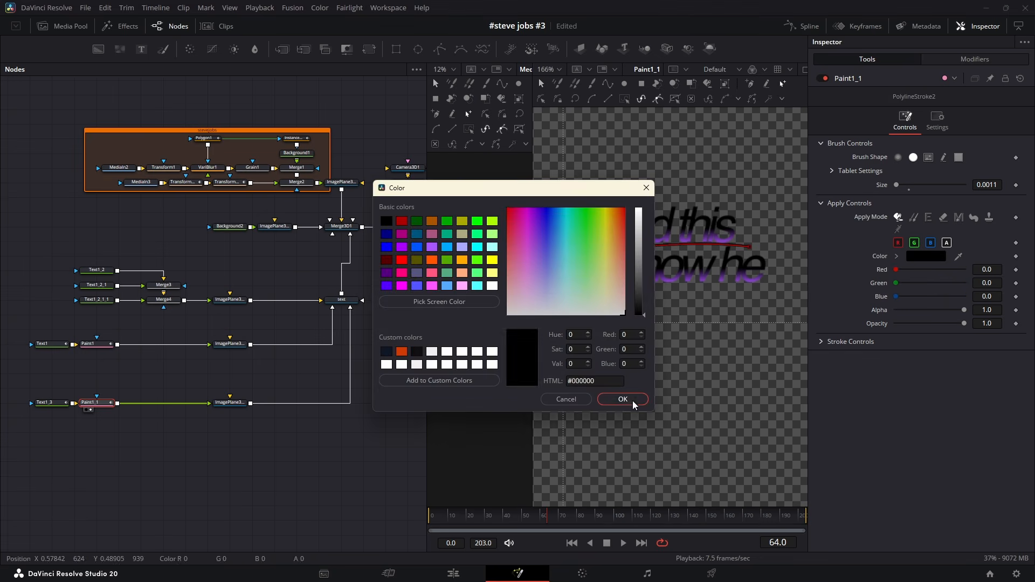
pyautogui.click(633, 400)
# Keyframe the stroke's Write On End from 0.0 at frame 48 to 1.0 at frame 70.
pyautogui.click(514, 516)
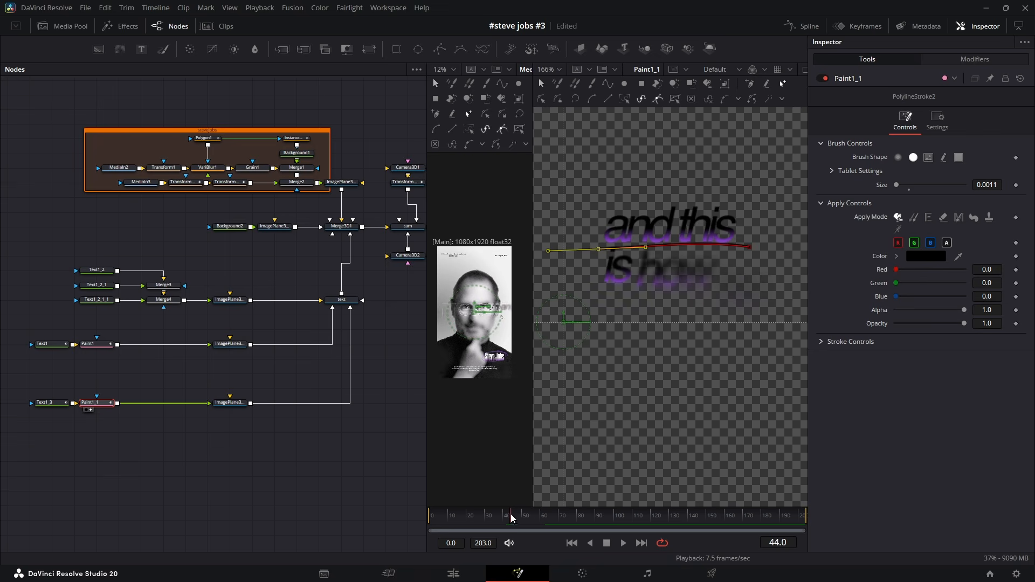
pyautogui.click(518, 516)
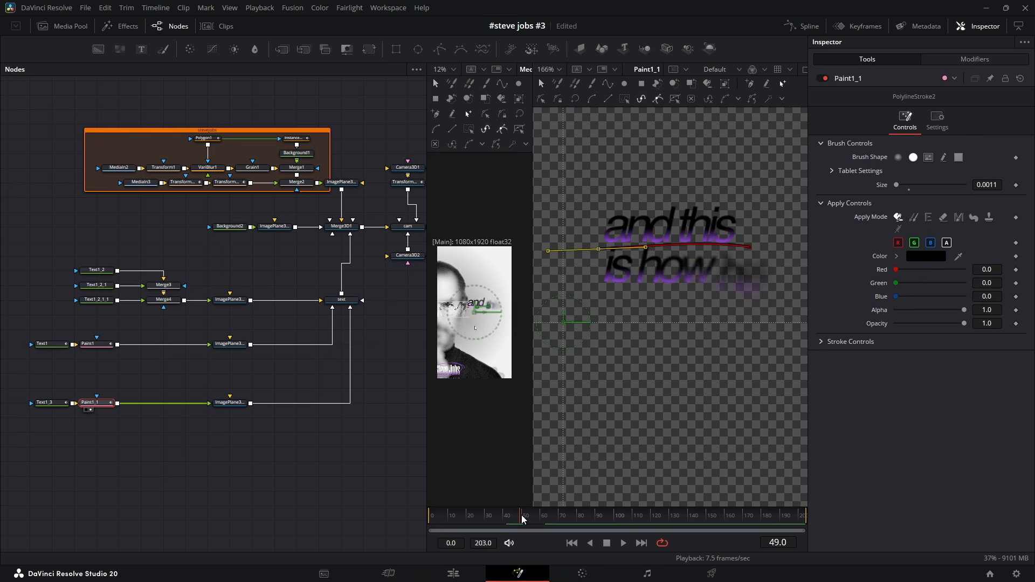
pyautogui.click(821, 342)
pyautogui.moveTo(999, 383); pyautogui.dragTo(877, 387)
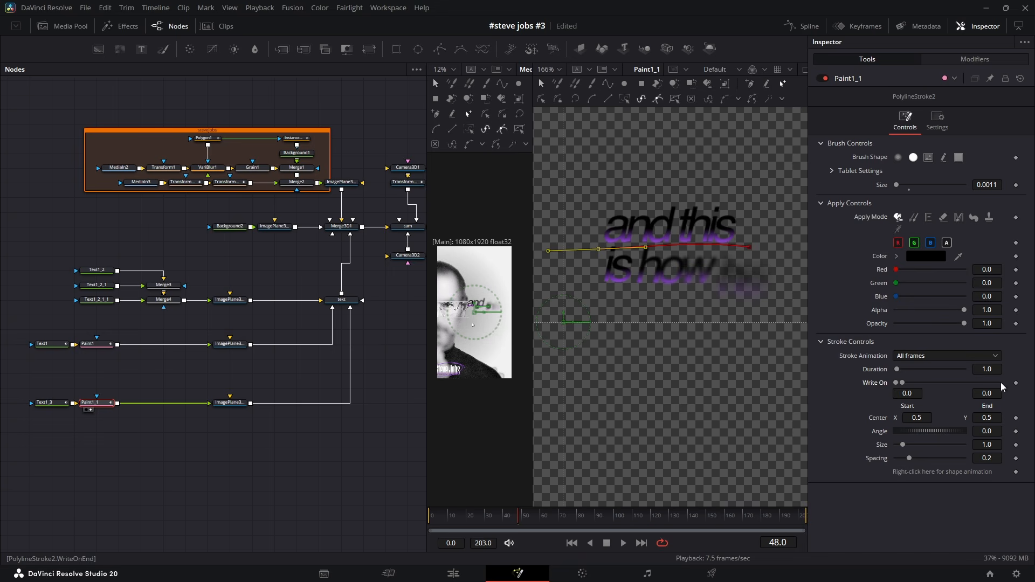
pyautogui.click(1016, 384)
pyautogui.click(561, 520)
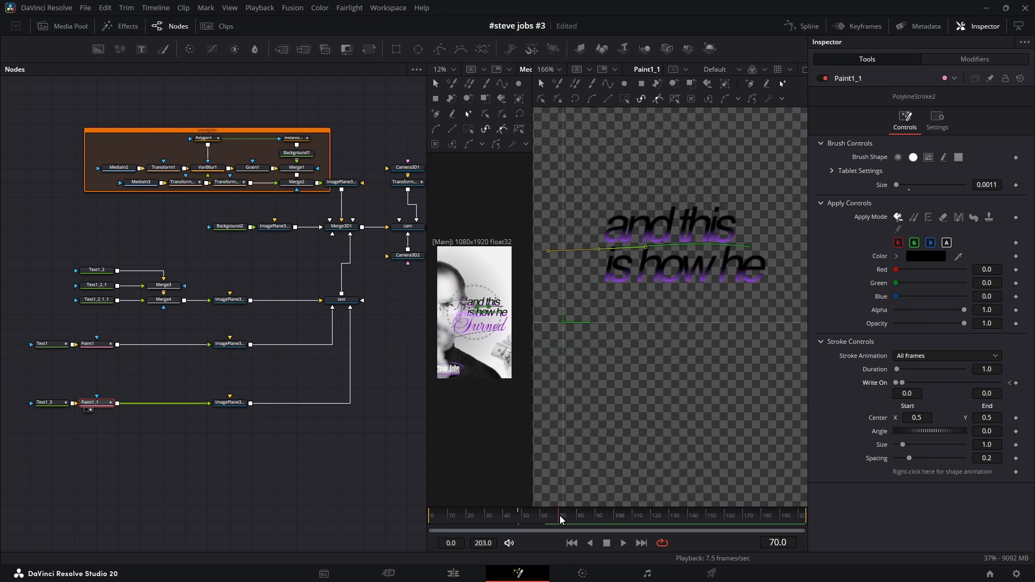
pyautogui.moveTo(924, 387); pyautogui.dragTo(999, 383)
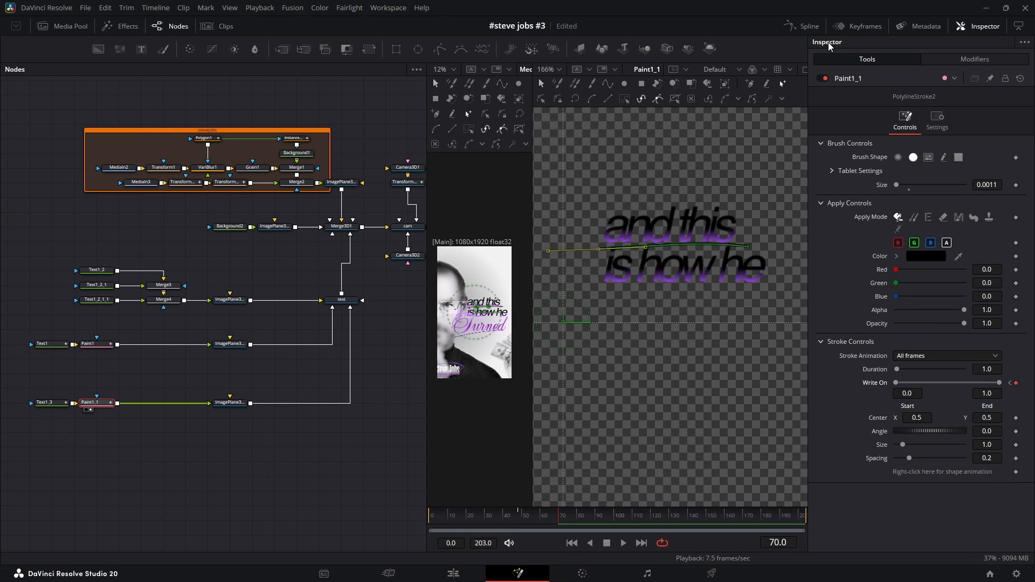
# Smooth the stroke's write-on curve between its keyframes, with Ease In and Ease Out at 60.1.
pyautogui.click(803, 26)
pyautogui.click(757, 353)
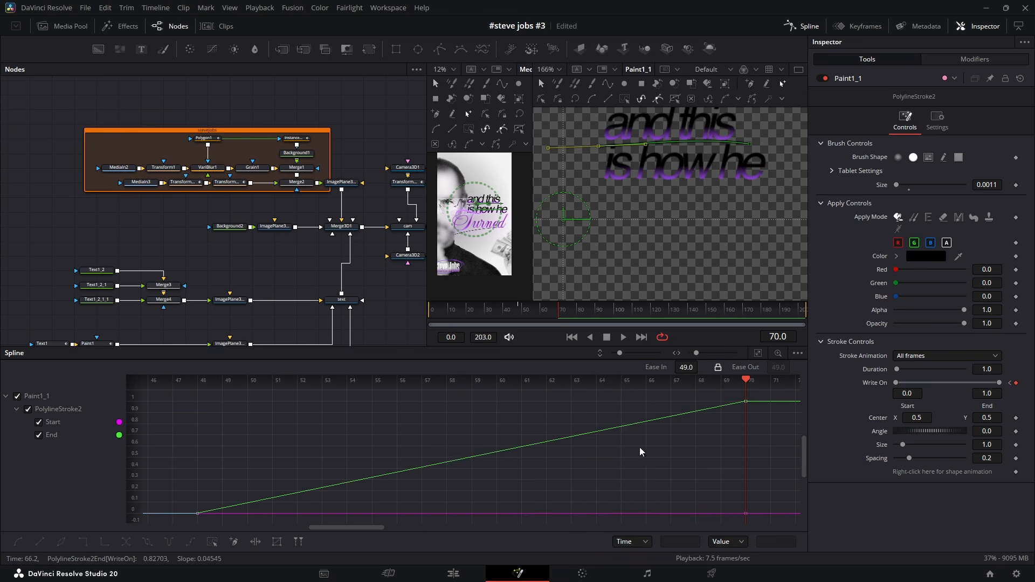
pyautogui.hotkey('ctrl', 'a')
pyautogui.press('f')
pyautogui.moveTo(687, 368); pyautogui.dragTo(726, 303)
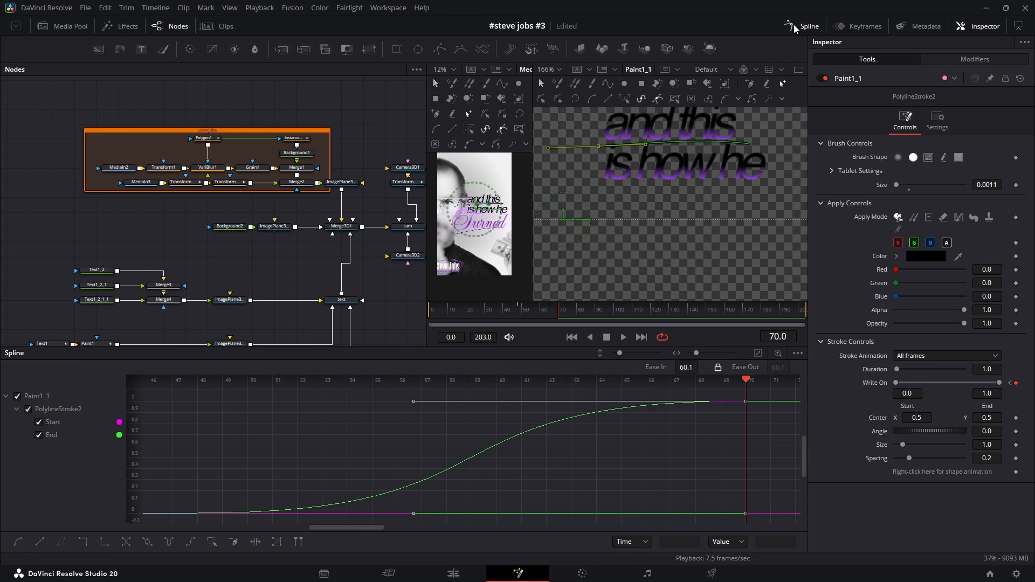
pyautogui.click(794, 29)
# Delay Text1_3's animation keyframes so the text reveal starts around frame 41.
pyautogui.click(508, 521)
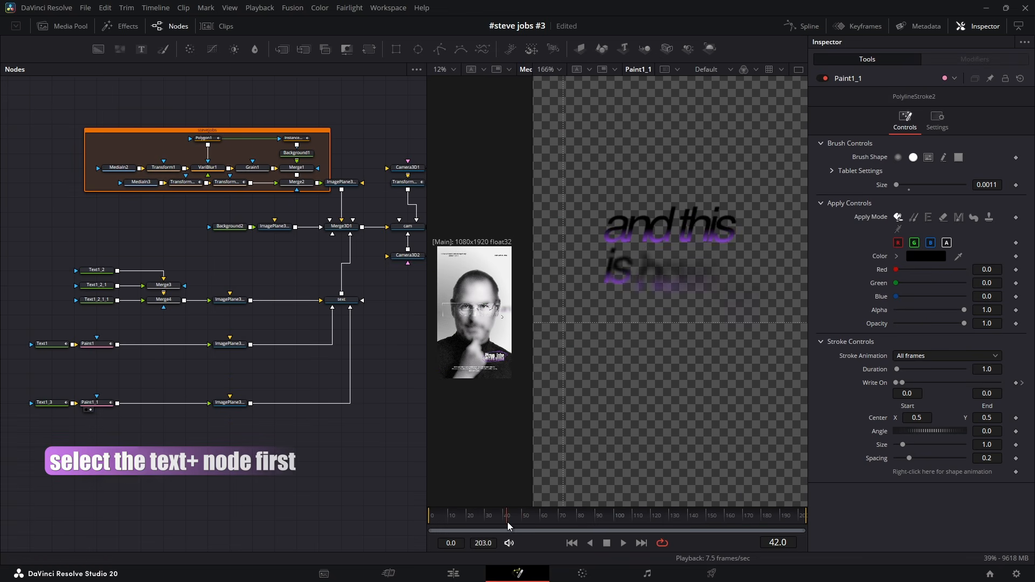
pyautogui.moveTo(507, 522); pyautogui.dragTo(506, 522)
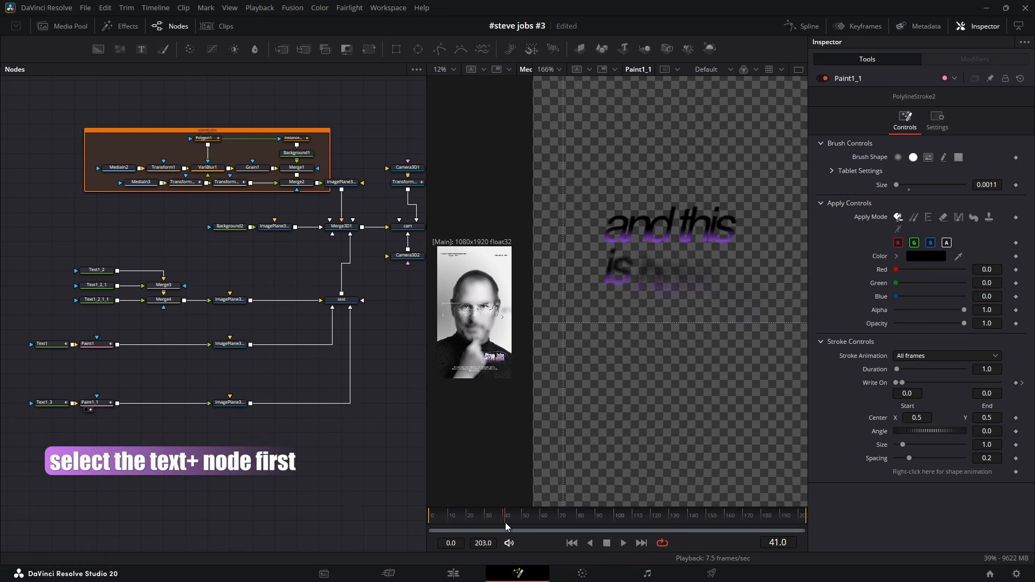
pyautogui.click(44, 403)
pyautogui.click(839, 28)
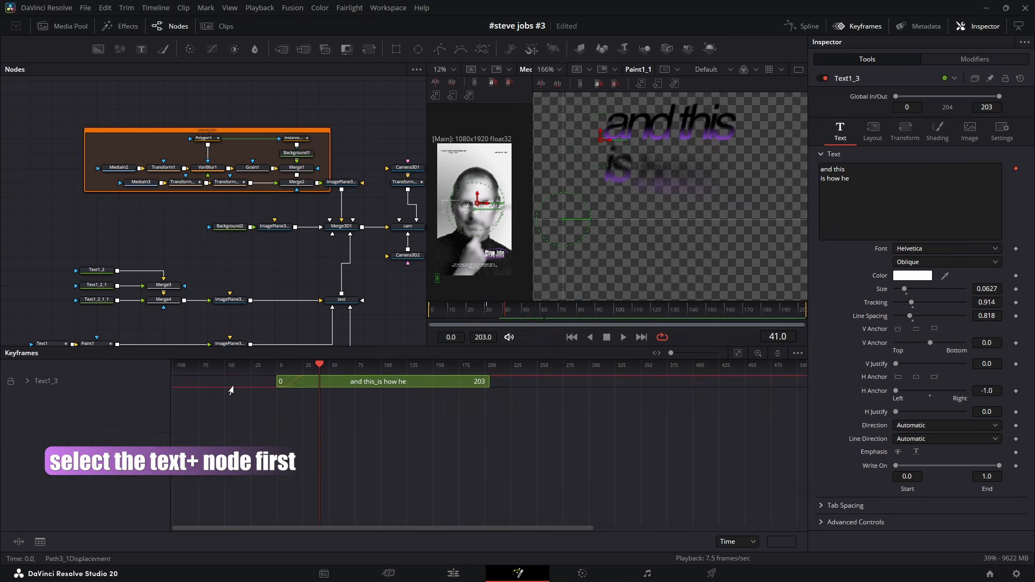
pyautogui.click(27, 381)
pyautogui.moveTo(276, 395); pyautogui.dragTo(302, 397)
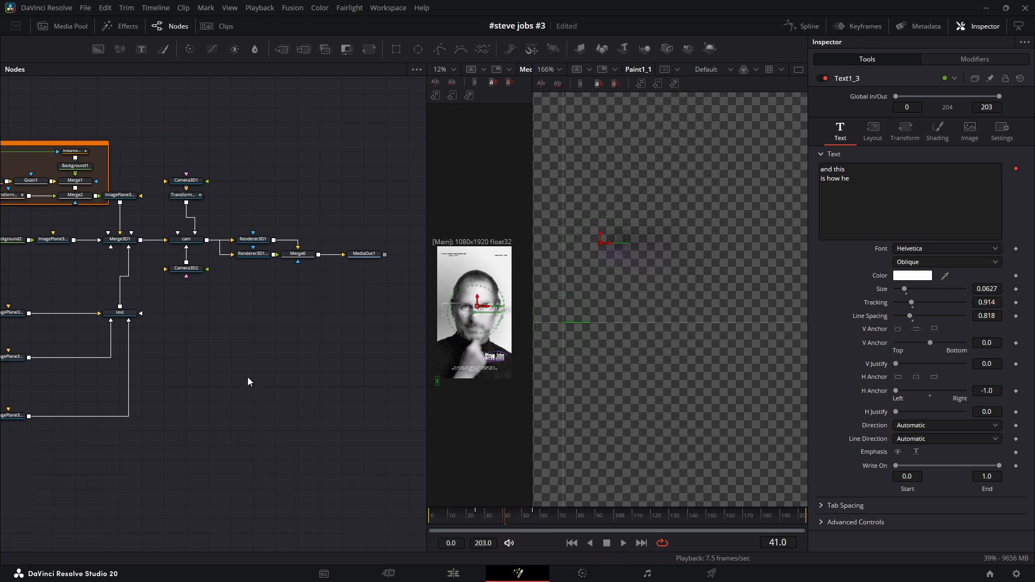
# Wrap all text, paint, merge and image plane nodes of the text branches in a green Underlay, and preview MediaOut1 around frame 64.
pyautogui.press('2')
pyautogui.moveTo(112, 400); pyautogui.dragTo(330, 399)
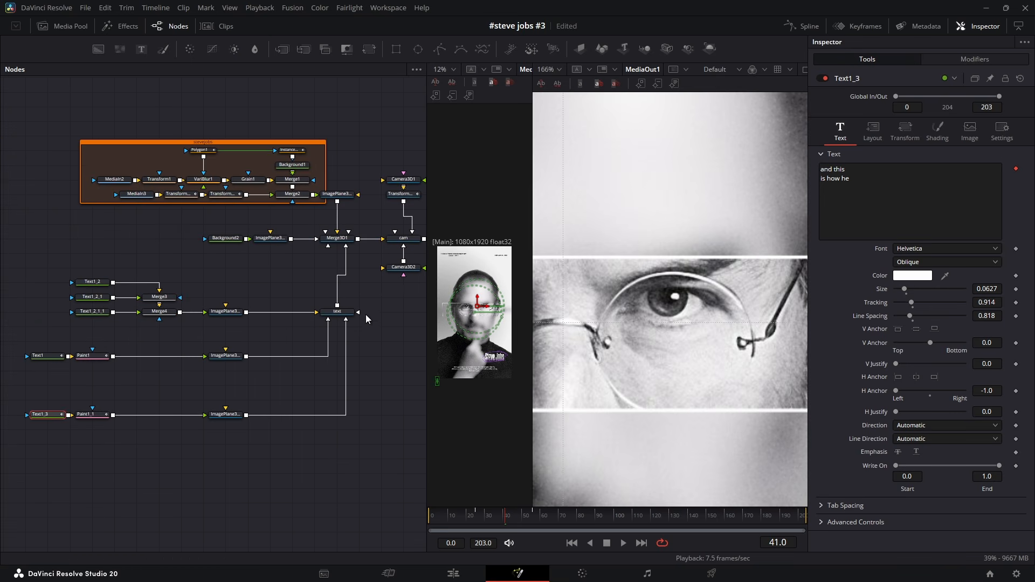
pyautogui.moveTo(29, 260); pyautogui.dragTo(225, 467)
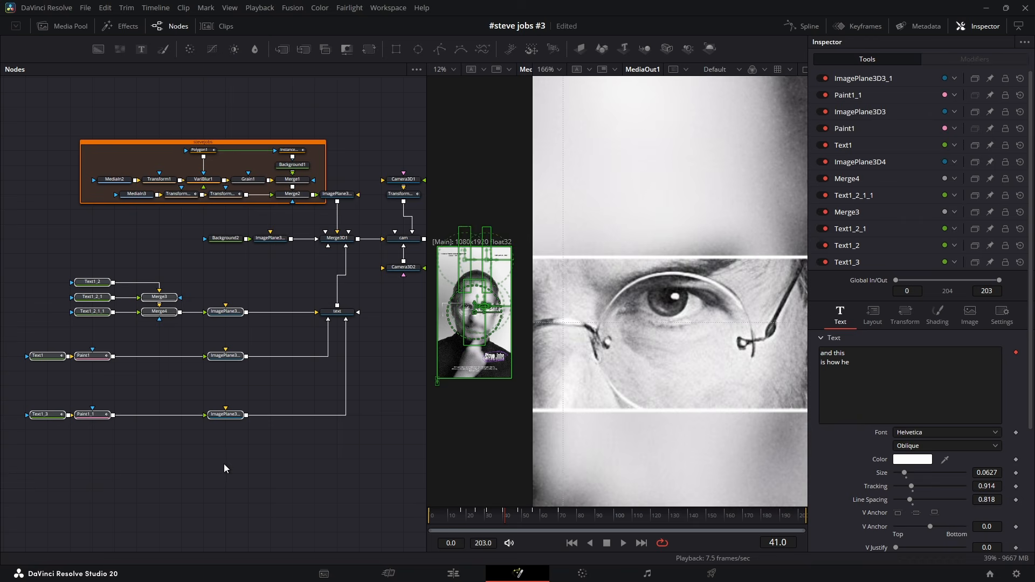
pyautogui.hotkey('shift', 'space')
pyautogui.write('underlay')
pyautogui.press('Return')
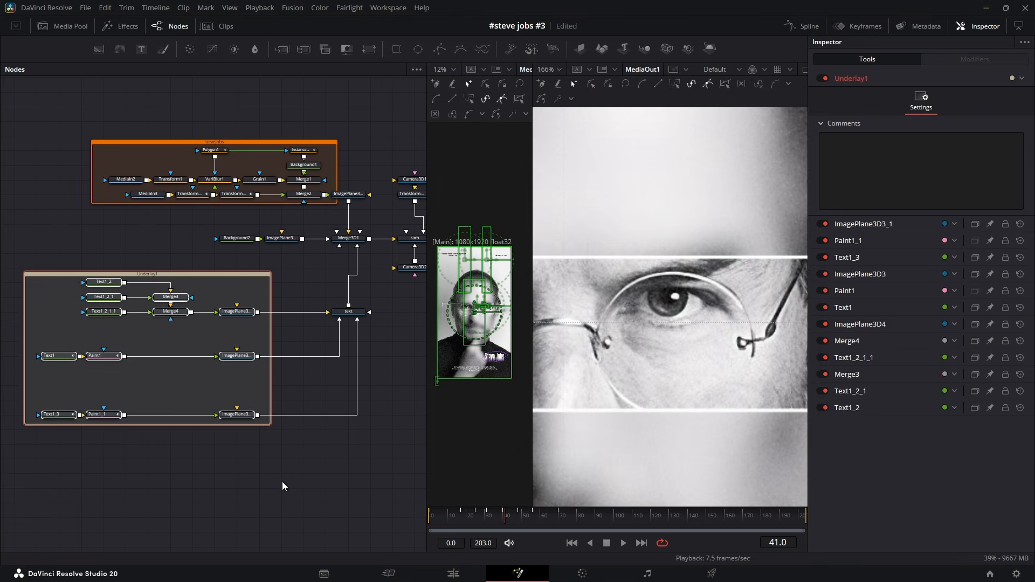
pyautogui.moveTo(458, 516); pyautogui.dragTo(551, 527)
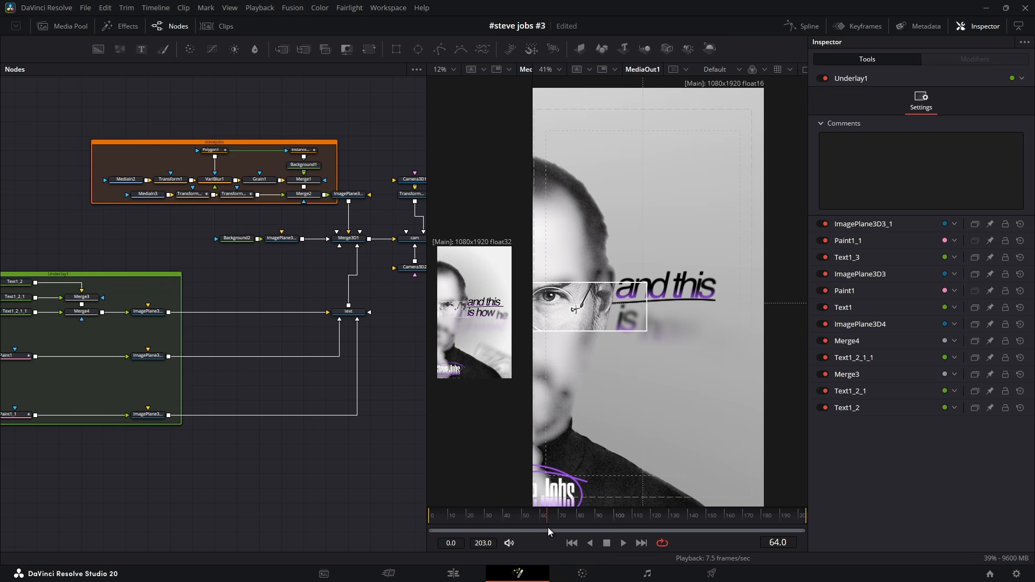
# Extend the green underlay downward and add a Text+ node with an ImagePlane3D inside it, connected to the text merge.
pyautogui.hscroll(-5, 180, 478)
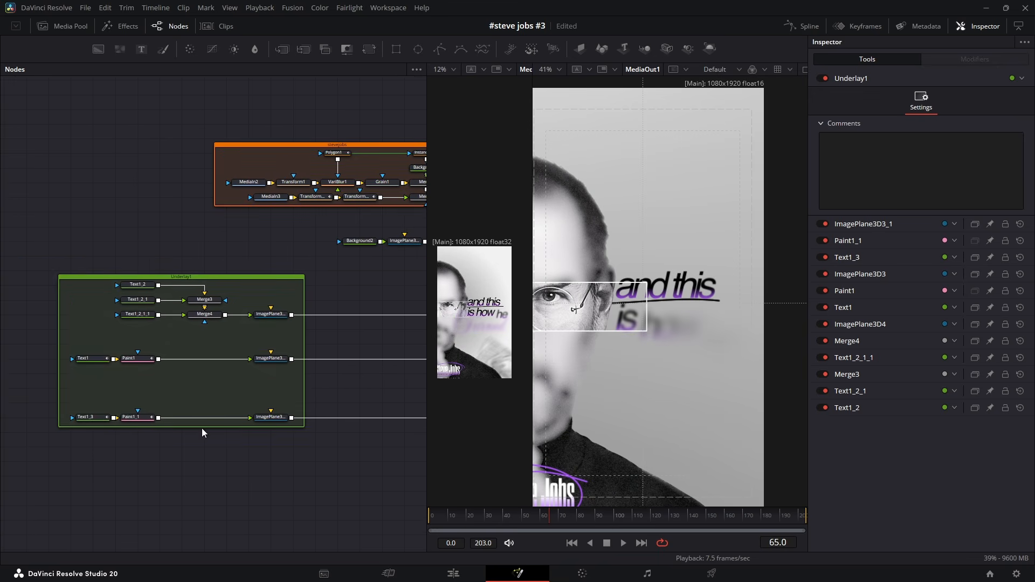
pyautogui.moveTo(203, 427); pyautogui.dragTo(203, 469)
pyautogui.moveTo(141, 49); pyautogui.dragTo(132, 450)
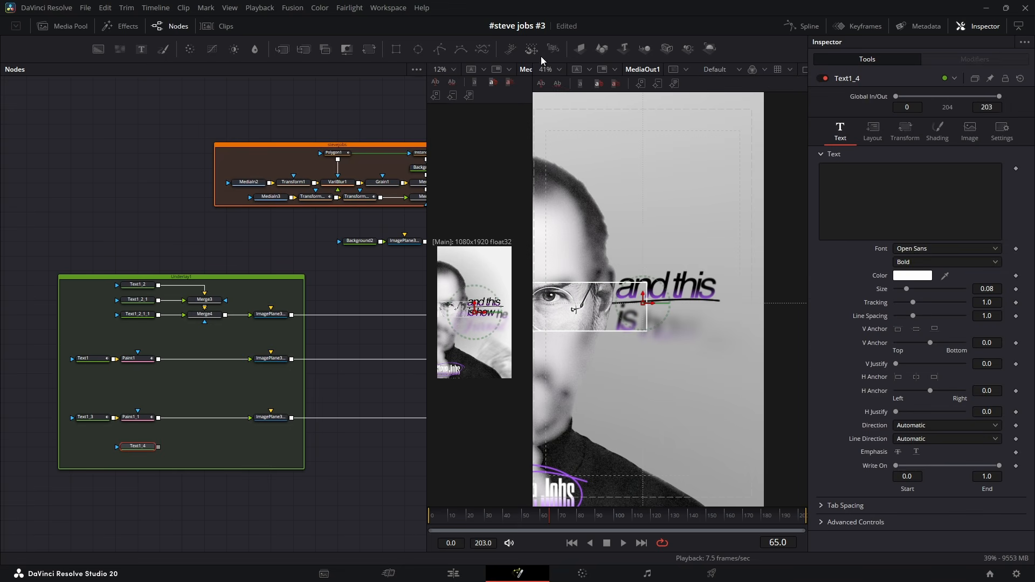
pyautogui.click(579, 50)
pyautogui.moveTo(202, 447); pyautogui.dragTo(377, 317)
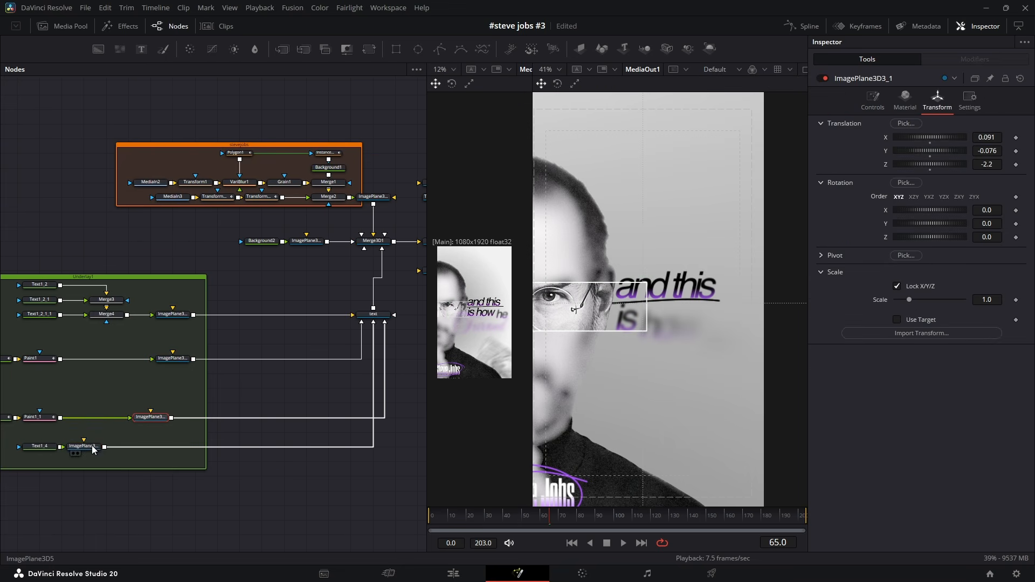
pyautogui.moveTo(92, 448); pyautogui.dragTo(162, 449)
pyautogui.click(178, 492)
pyautogui.moveTo(135, 486); pyautogui.dragTo(158, 486)
# Set Text1_4's content to "Turned" and move ImagePlane3D5 to X 0.164 and Z -1.55.
pyautogui.click(64, 446)
pyautogui.write('Turned')
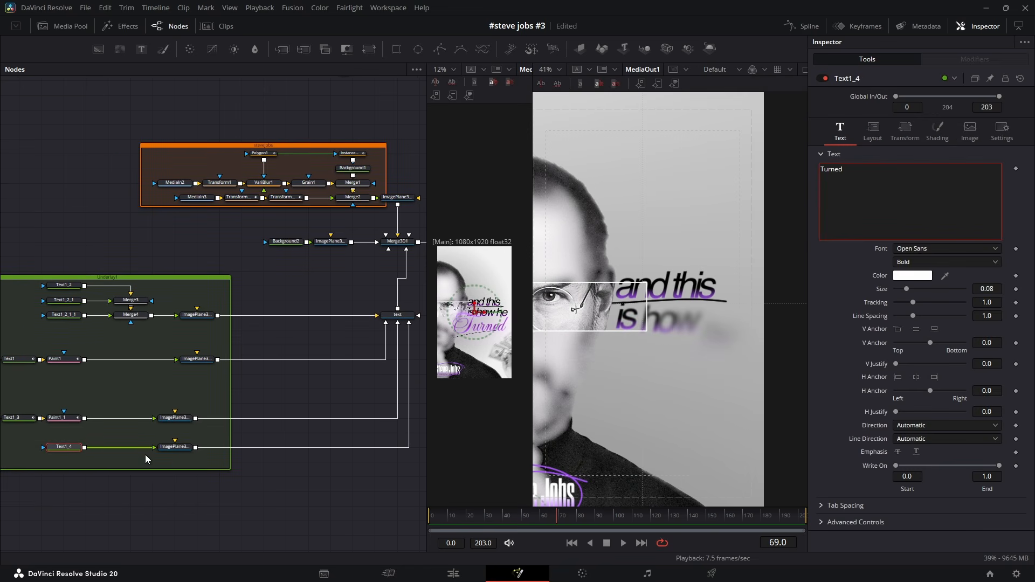
pyautogui.click(175, 447)
pyautogui.click(938, 100)
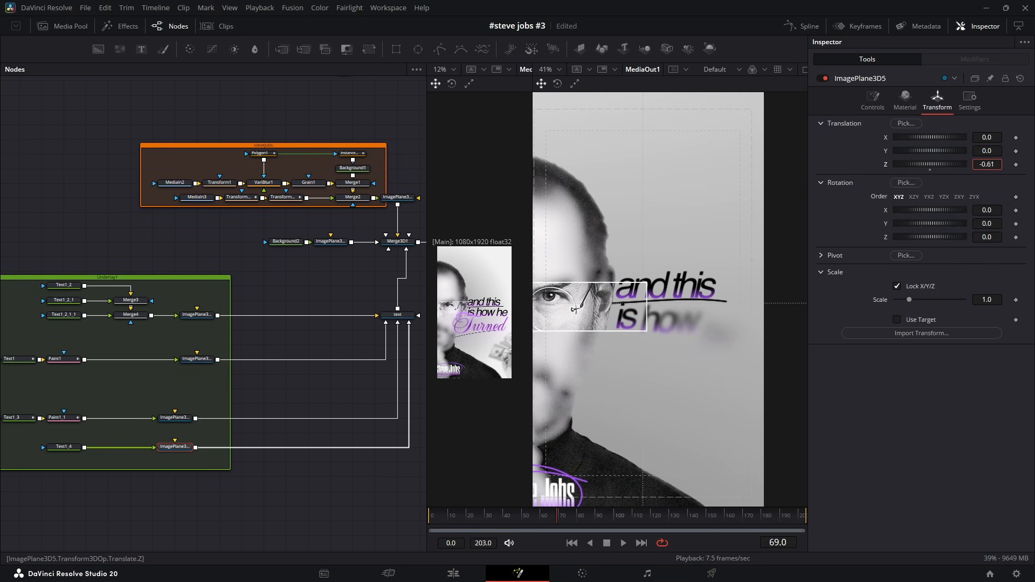
pyautogui.moveTo(986, 164); pyautogui.dragTo(936, 165)
pyautogui.moveTo(986, 137); pyautogui.dragTo(1030, 138)
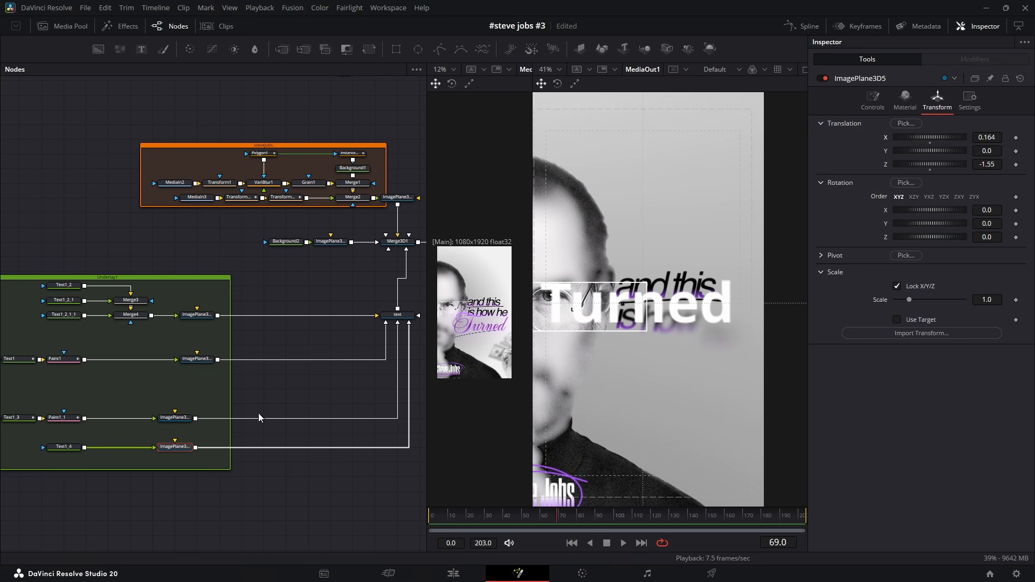
# Format the "Turned" text in Mea Culpa Regular with a size of 0.0898.
pyautogui.click(63, 446)
pyautogui.click(906, 249)
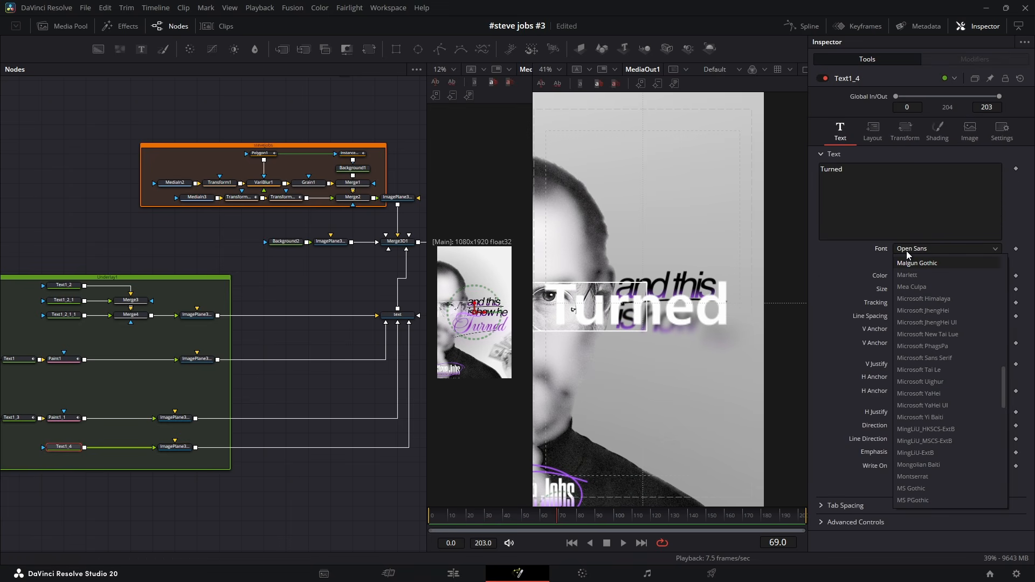
pyautogui.click(912, 288)
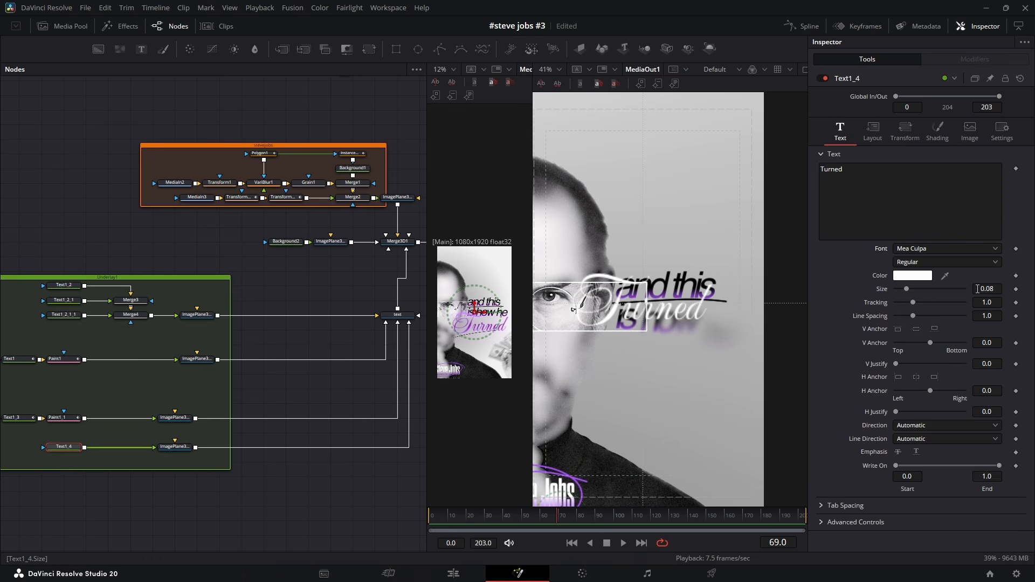
pyautogui.moveTo(978, 288); pyautogui.dragTo(987, 289)
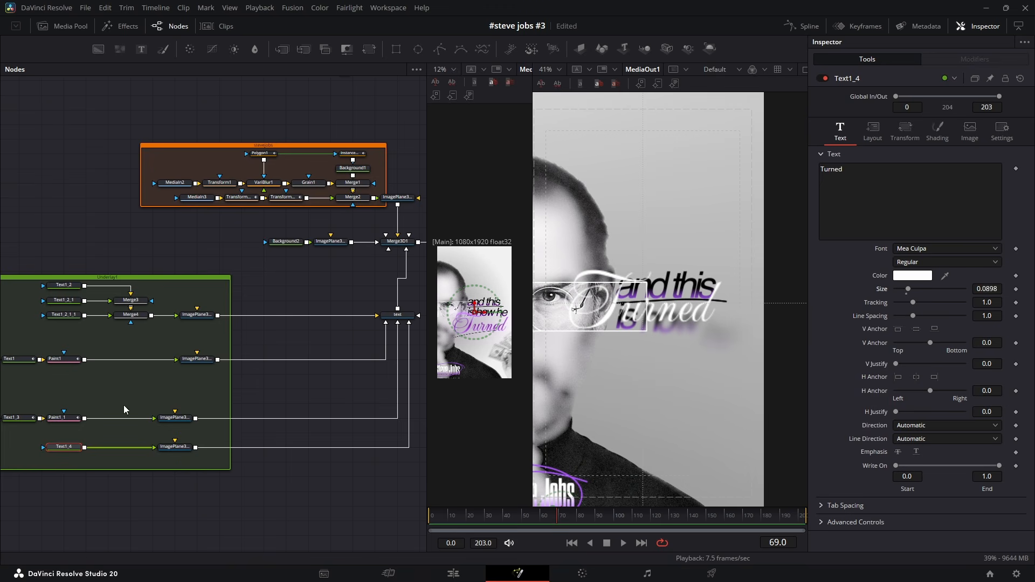
# Set ImagePlane3D5's Y translation to -0.043 and reopen the settings of Text1_4.
pyautogui.click(175, 447)
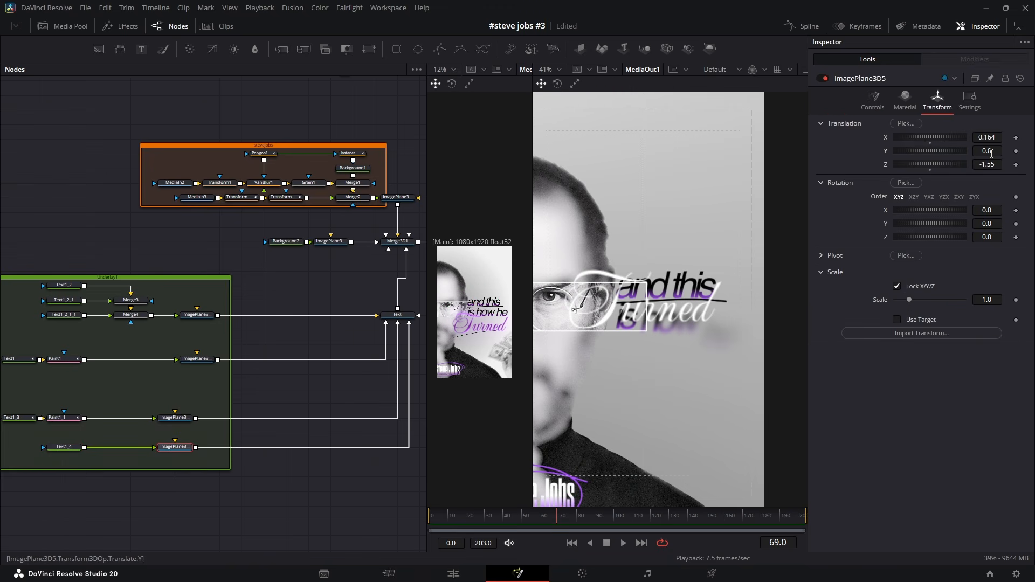
pyautogui.moveTo(991, 154); pyautogui.dragTo(969, 153)
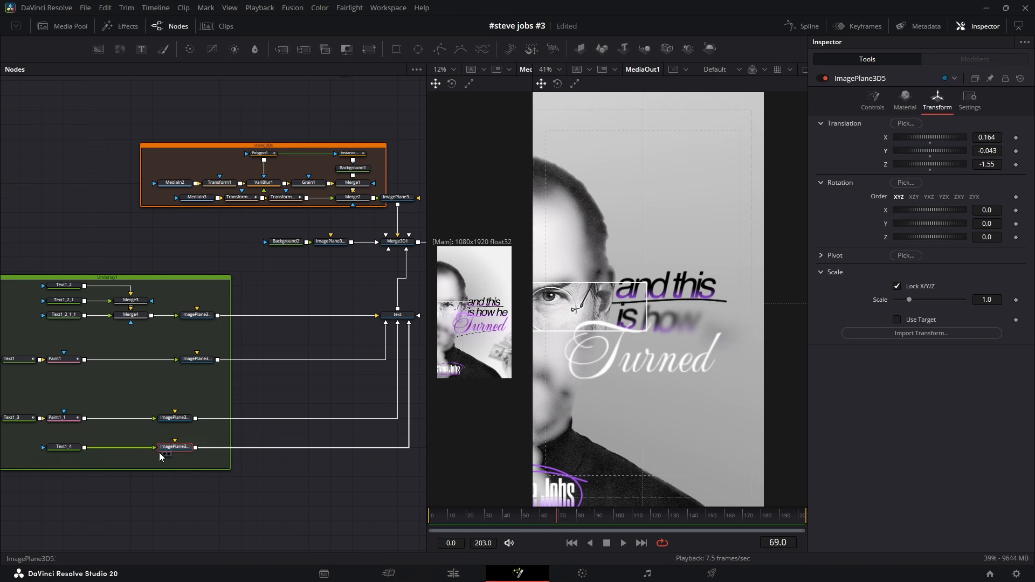
pyautogui.click(64, 447)
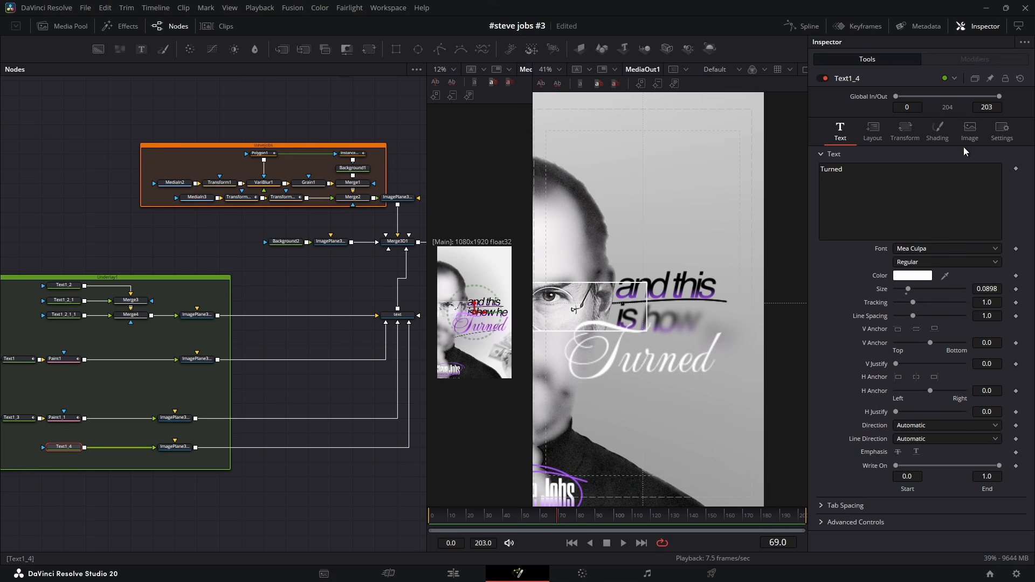
# Switch the "Turned" text's shading from solid to gradient and color both end stops light purple.
pyautogui.click(937, 132)
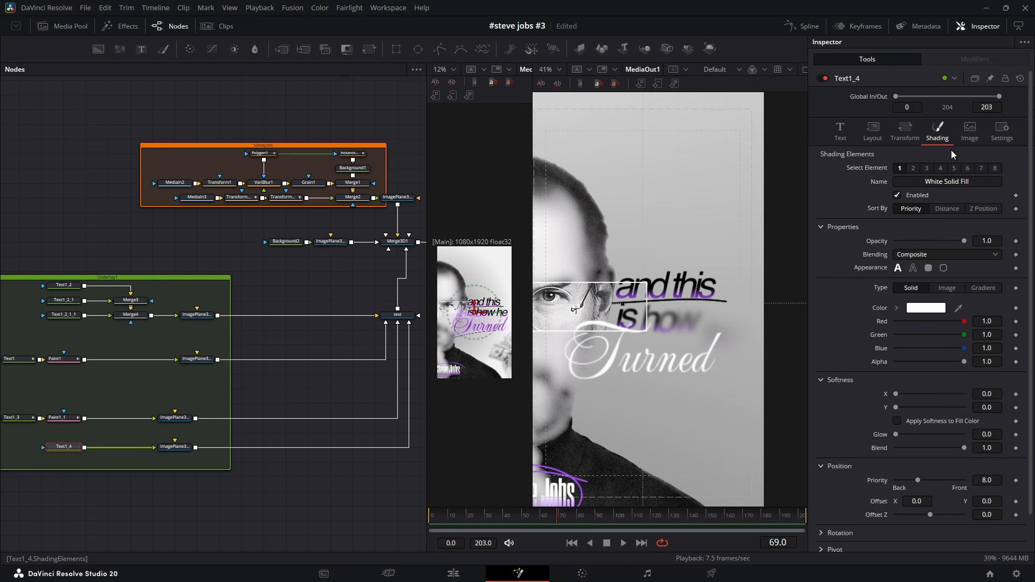
pyautogui.click(984, 288)
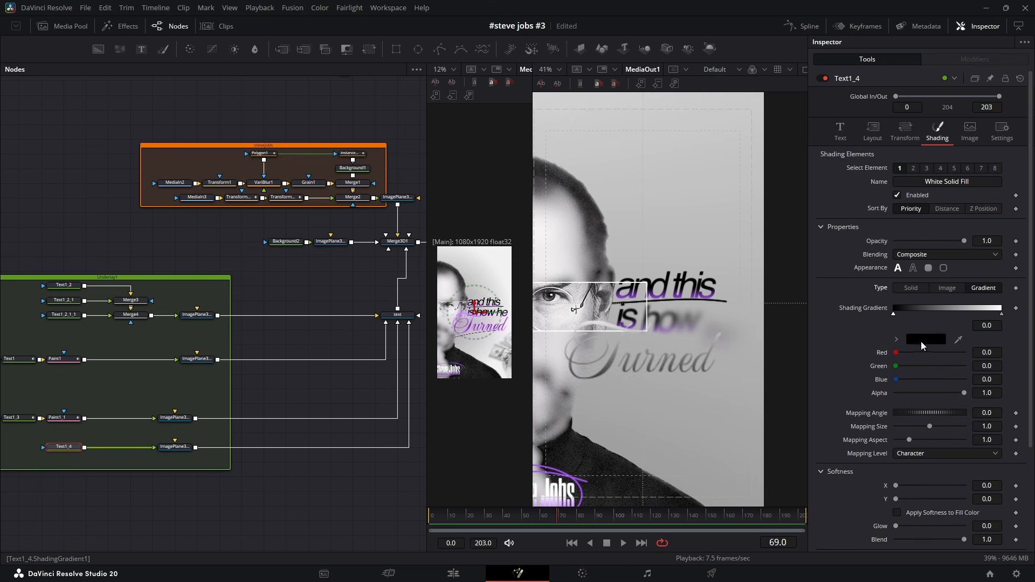
pyautogui.click(922, 345)
pyautogui.click(402, 247)
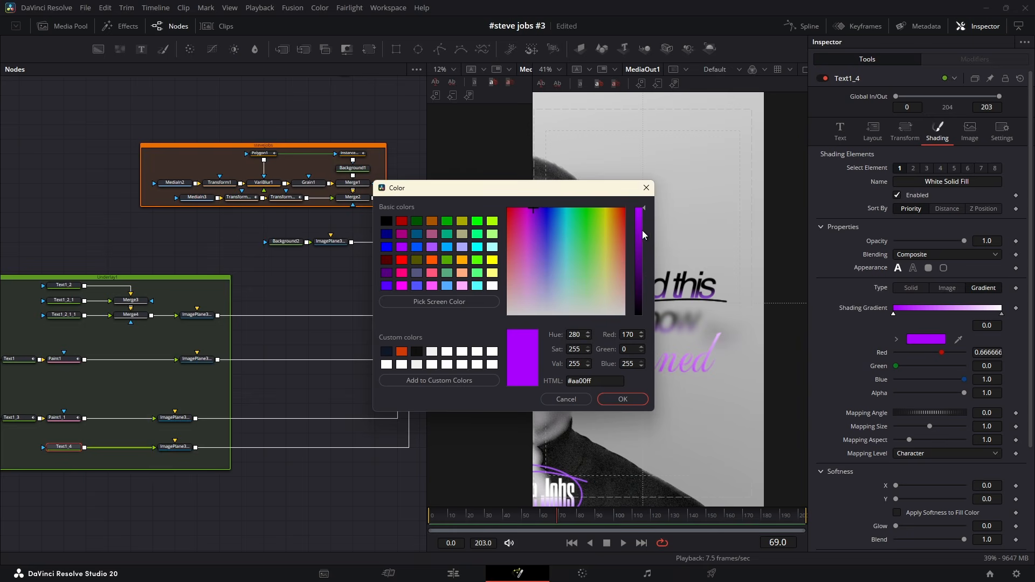
pyautogui.click(432, 249)
pyautogui.click(622, 400)
pyautogui.click(1002, 313)
pyautogui.click(926, 339)
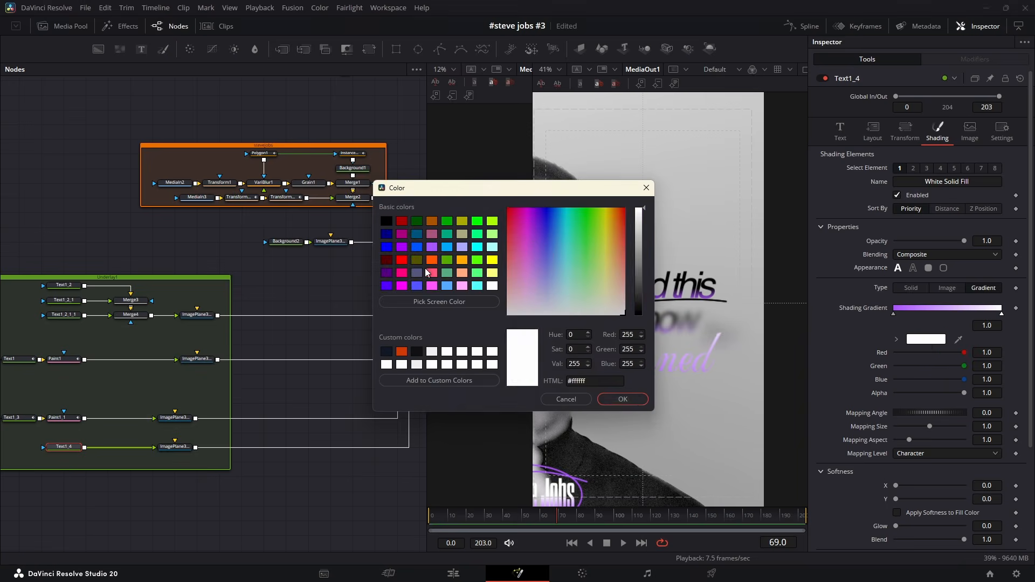
pyautogui.click(432, 248)
pyautogui.click(623, 400)
# Add a stop in the middle of the shading gradient and color it dark purple.
pyautogui.click(947, 310)
pyautogui.click(926, 340)
pyautogui.click(401, 247)
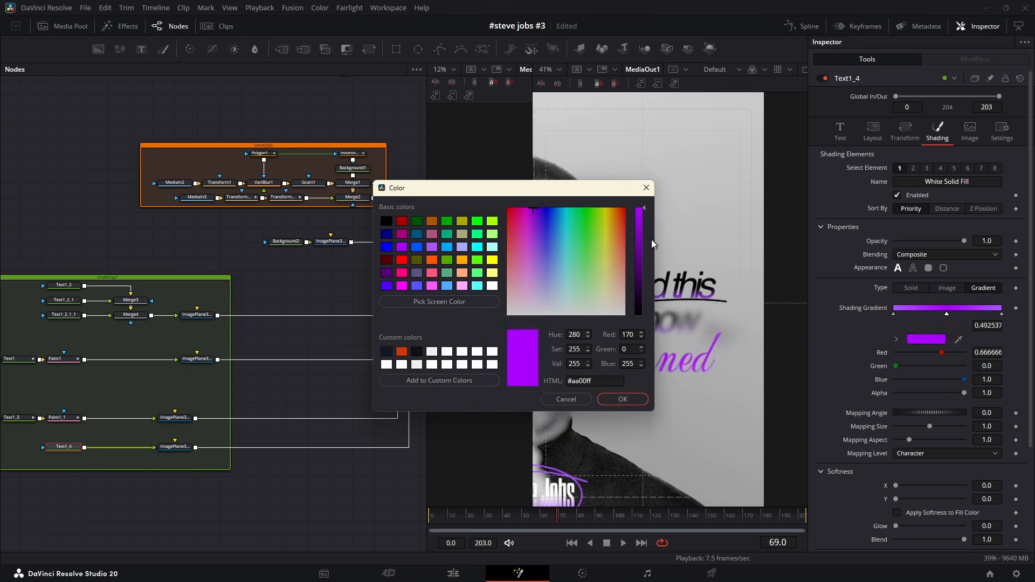
pyautogui.moveTo(644, 246); pyautogui.dragTo(641, 261)
pyautogui.click(623, 399)
# Set the gradient's mapping angle to 67.8 and move both end stops inward toward the center stop.
pyautogui.moveTo(925, 412); pyautogui.dragTo(931, 414)
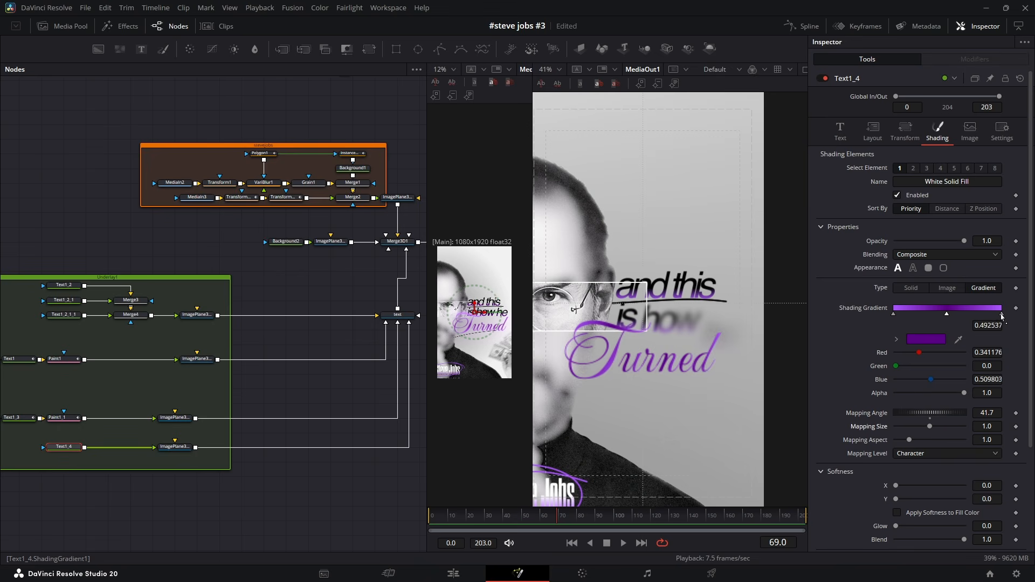
pyautogui.moveTo(1001, 314); pyautogui.dragTo(993, 315)
pyautogui.moveTo(893, 314); pyautogui.dragTo(915, 315)
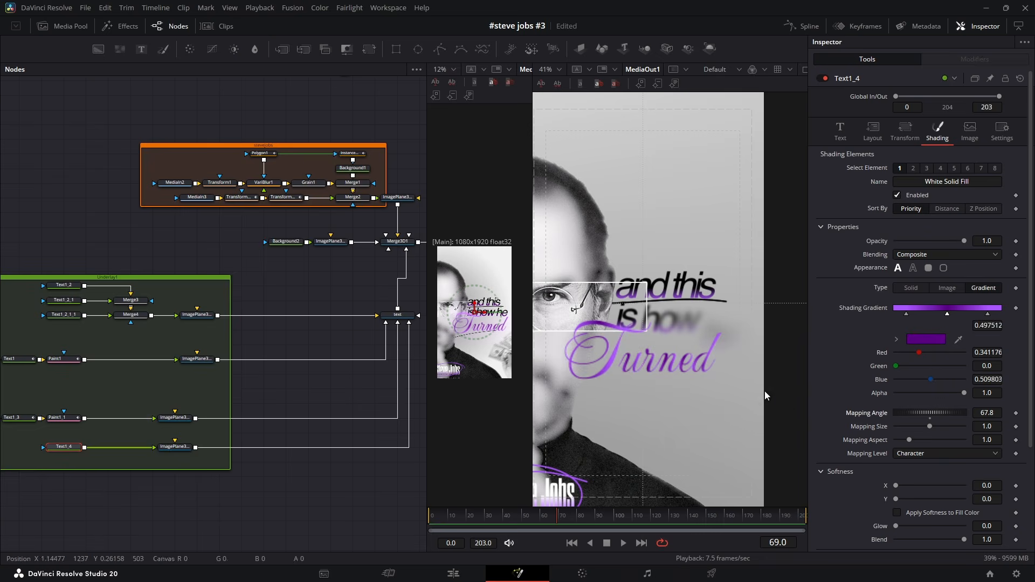
# Add a NeoGlow effect after the "Turned" text node with intensity 0.197, radius 0.671 and spread 1.35.
pyautogui.scroll(-2, 681, 323)
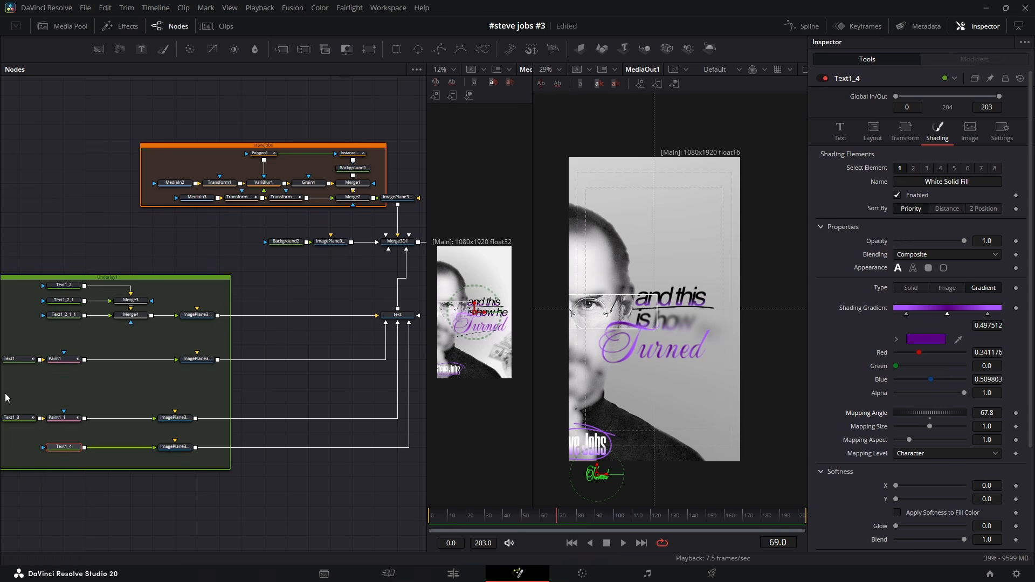
pyautogui.hotkey('shift', 'space')
pyautogui.write('und')
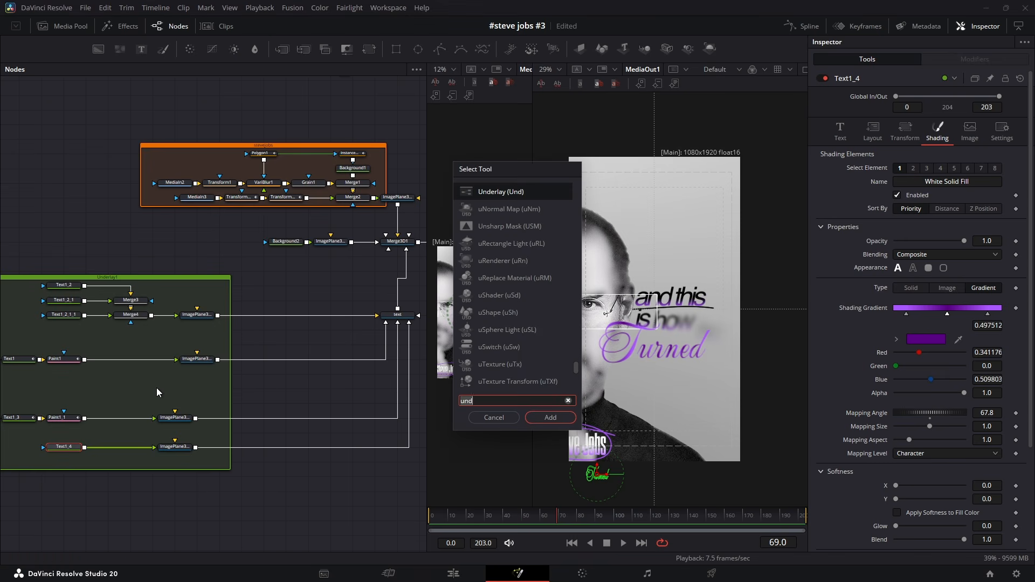
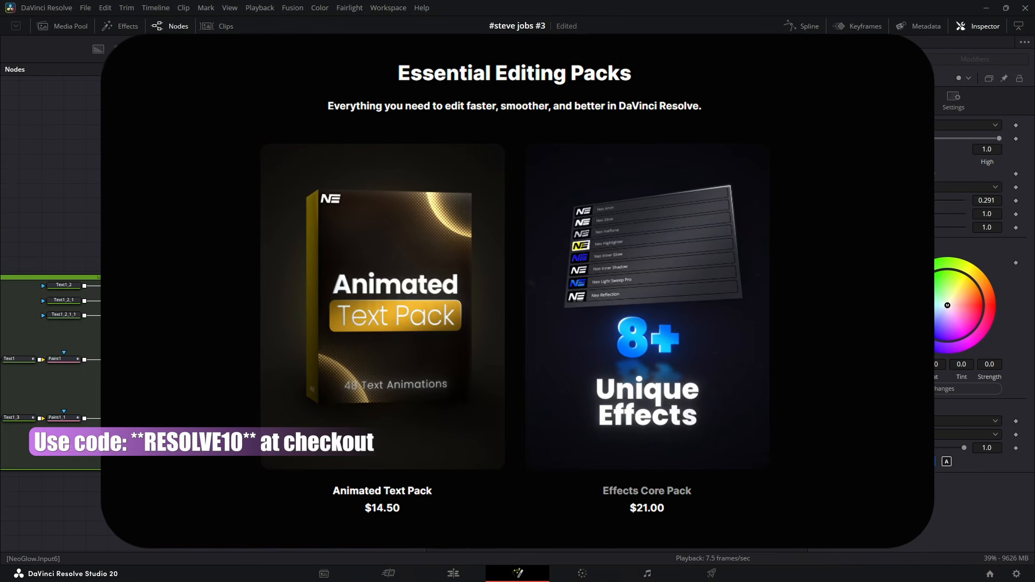
pyautogui.moveTo(917, 212)
pyautogui.mouseDown()
pyautogui.moveTo(927, 211)
pyautogui.moveTo(907, 211)
pyautogui.mouseUp()
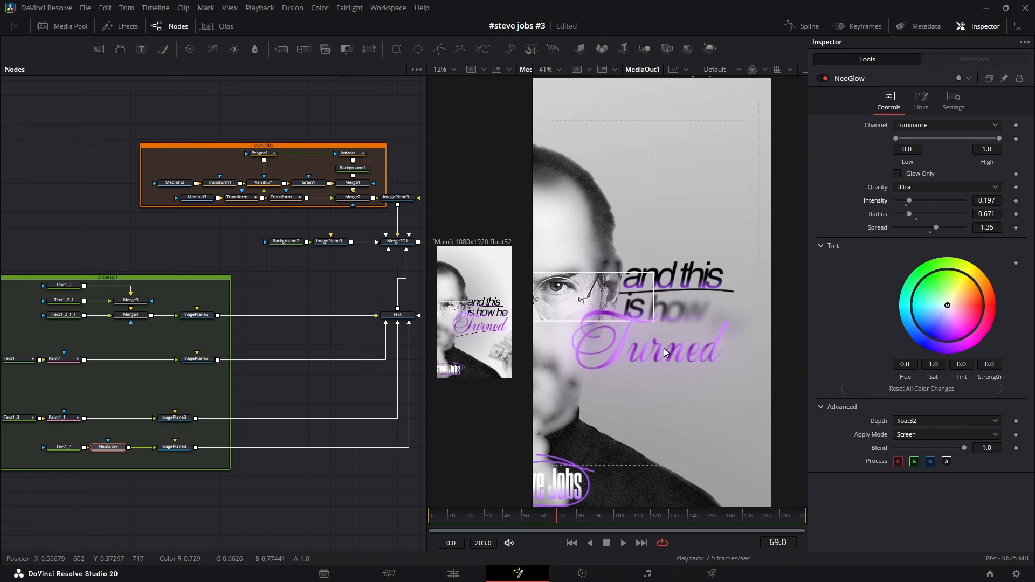
pyautogui.scroll(-2, 668, 348)
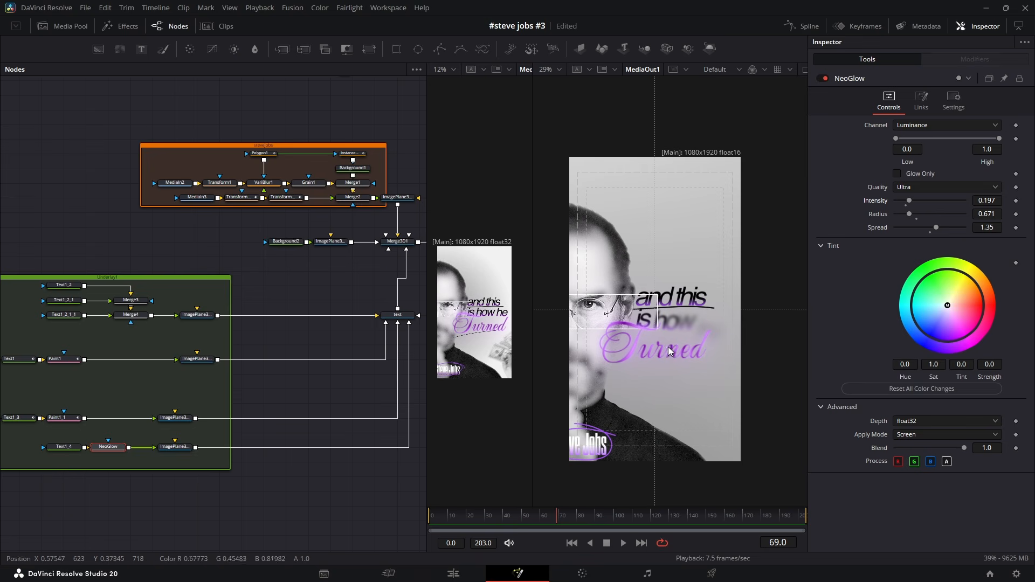
# At frame 58, keyframe the "Turned" text's opacity at 0 and its X and Y softness at 20.
pyautogui.click(532, 517)
pyautogui.moveTo(534, 517); pyautogui.dragTo(538, 520)
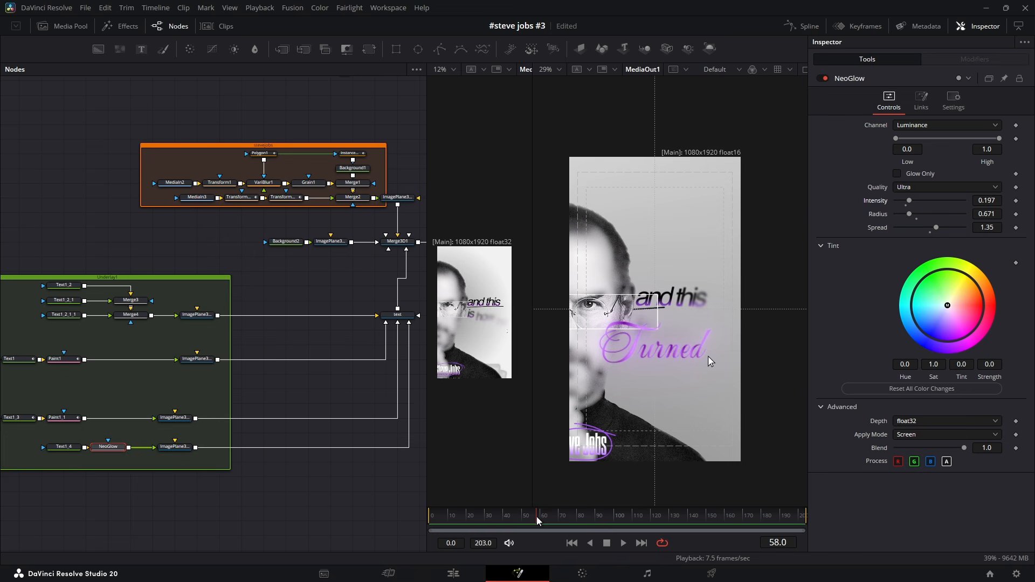
pyautogui.click(63, 447)
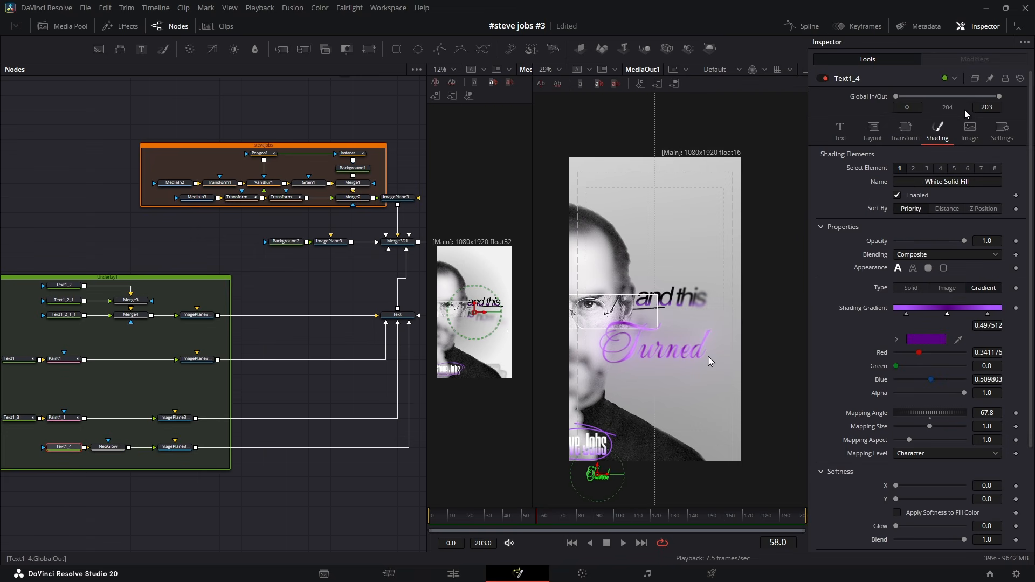
pyautogui.moveTo(964, 241); pyautogui.dragTo(895, 241)
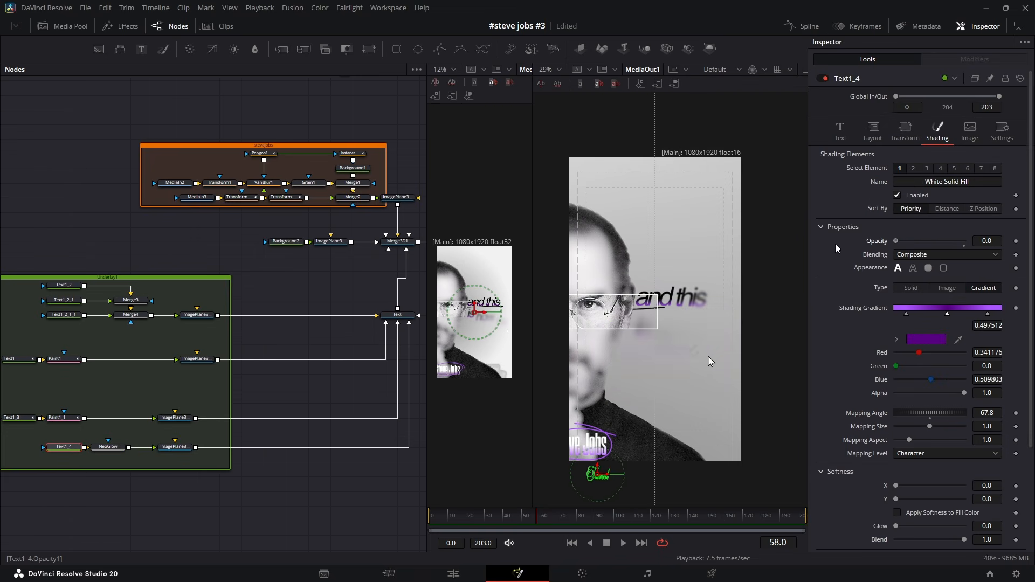
pyautogui.click(1016, 241)
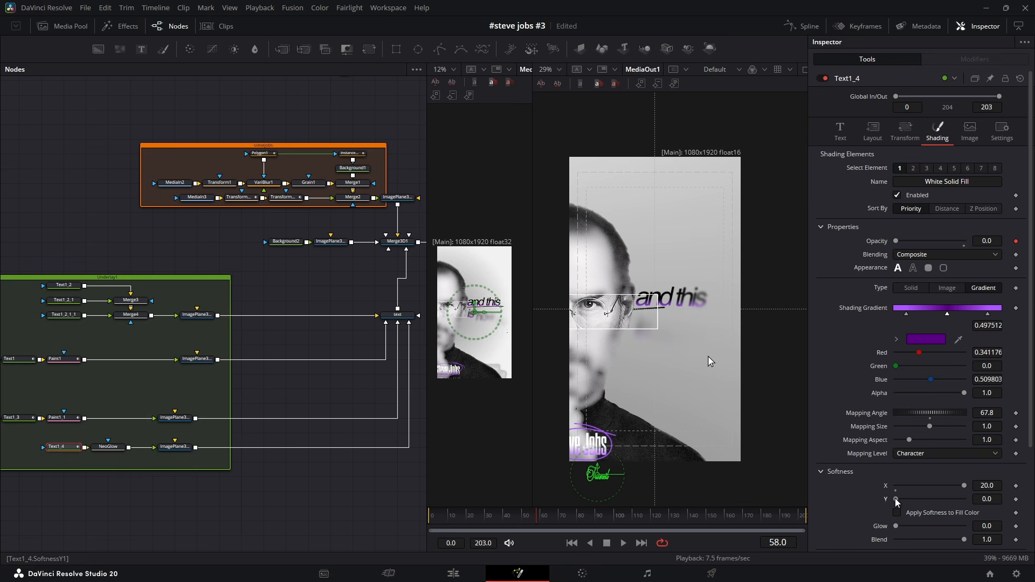
# At frame 71, keyframe the text's opacity at 1.0 and X and Y softness at 0, and smooth the animation curves.
pyautogui.click(563, 516)
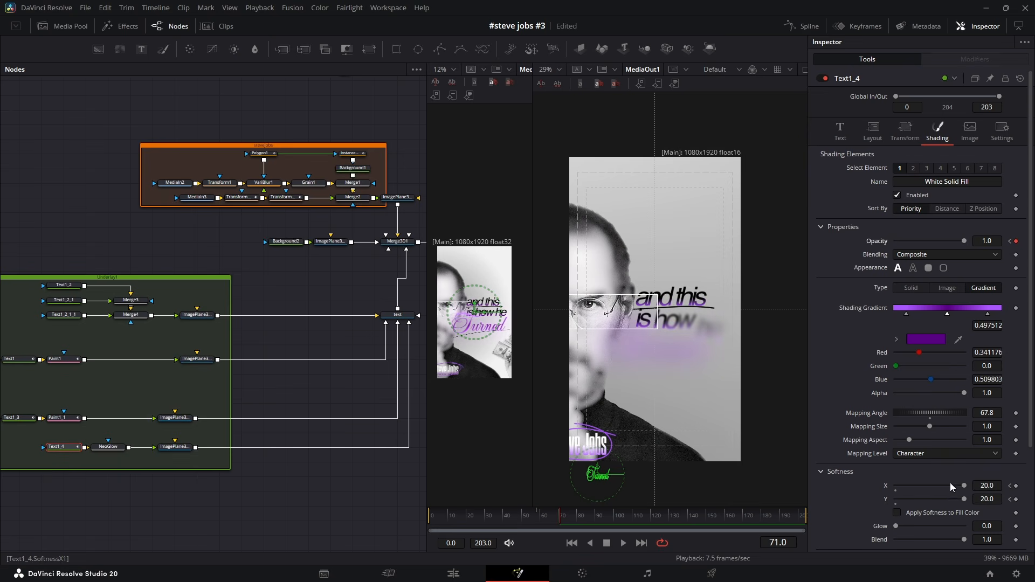
pyautogui.moveTo(962, 485); pyautogui.dragTo(884, 500)
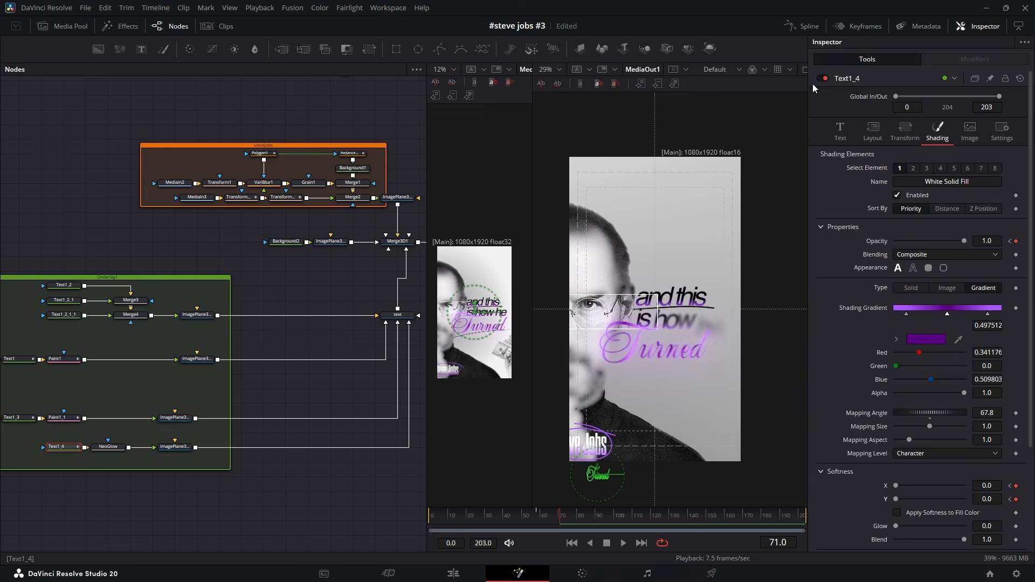
pyautogui.click(804, 26)
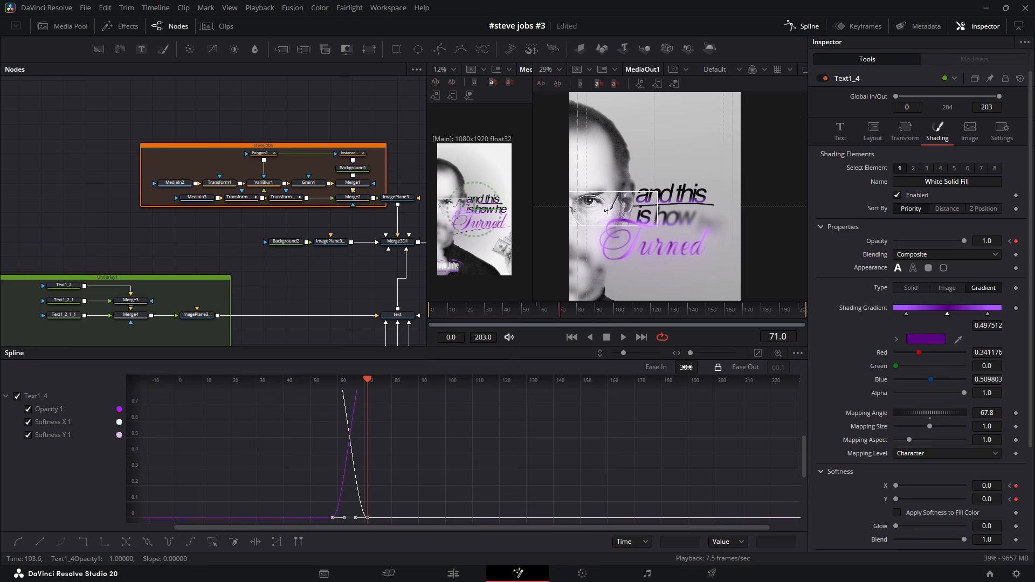
pyautogui.click(803, 26)
pyautogui.moveTo(539, 520); pyautogui.dragTo(582, 519)
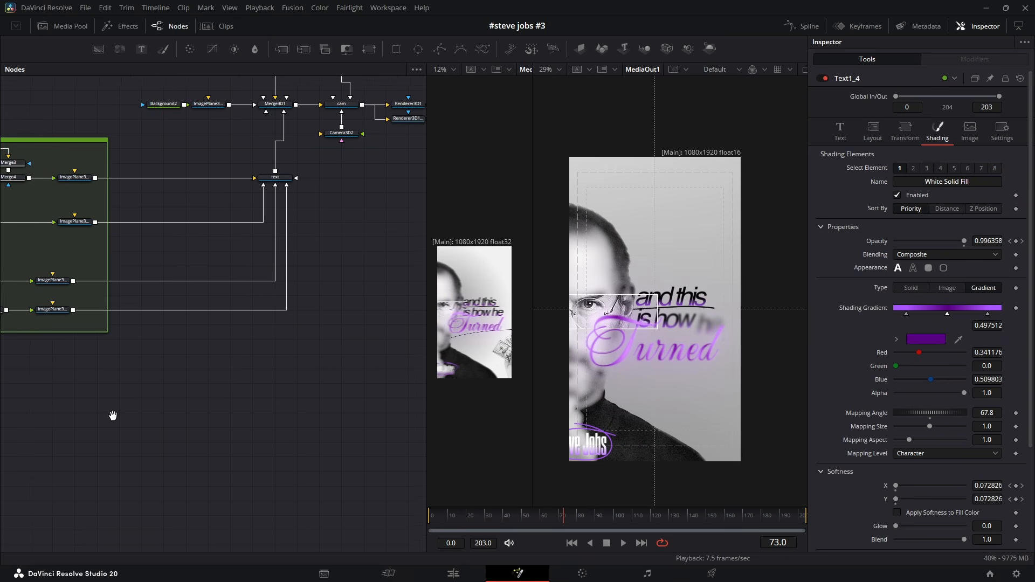
# Add a Background node feeding an Image Plane 3D connected to Merge3D1, and move the text merge node clear of it.
pyautogui.scroll(3, 111, 416)
pyautogui.moveTo(117, 51); pyautogui.dragTo(256, 322)
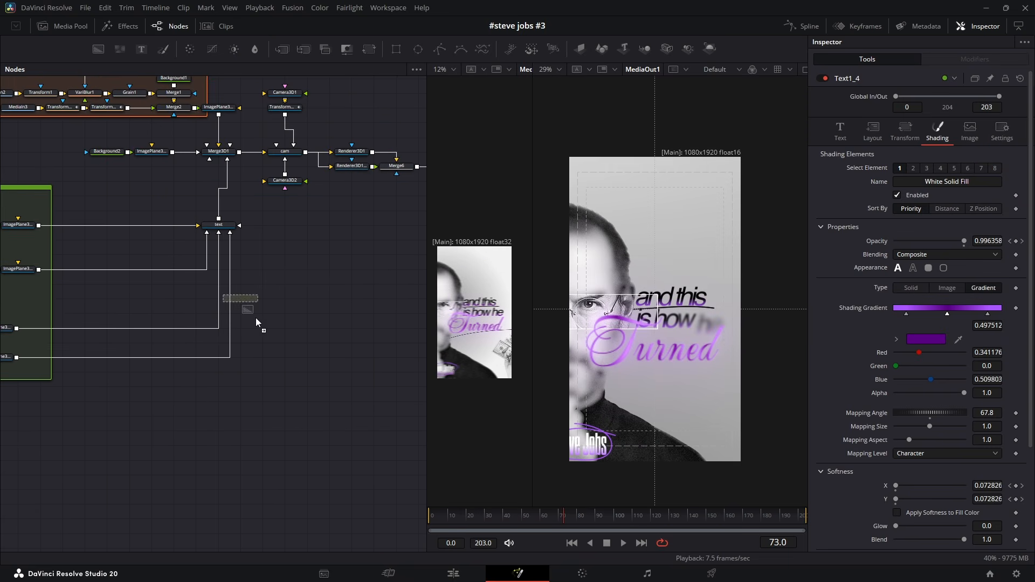
pyautogui.moveTo(291, 367); pyautogui.dragTo(227, 158)
pyautogui.click(580, 49)
pyautogui.moveTo(228, 228); pyautogui.dragTo(139, 229)
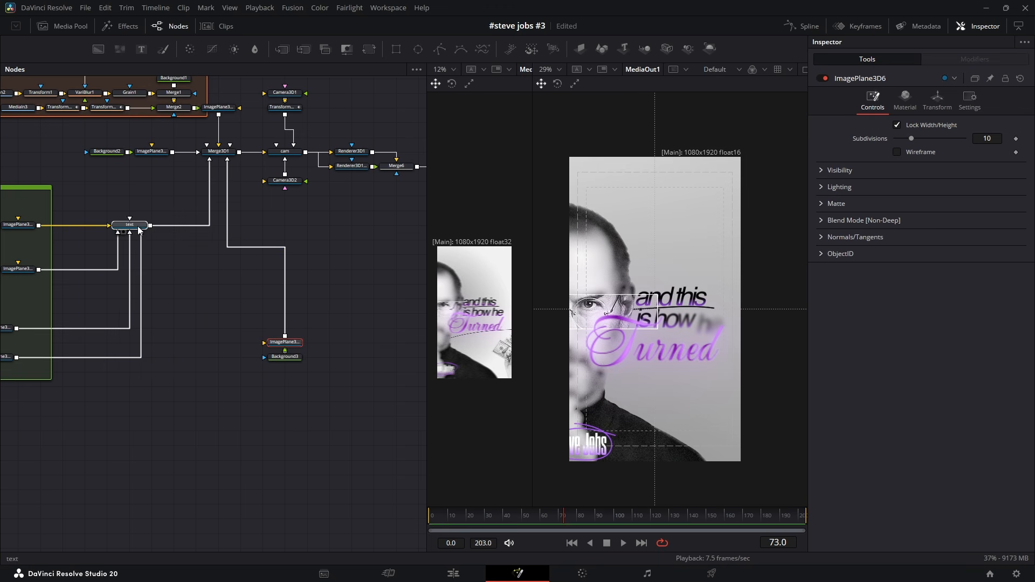
# Set the new image plane's Z translation to -4.61 and its X translation to 0.272.
pyautogui.click(937, 101)
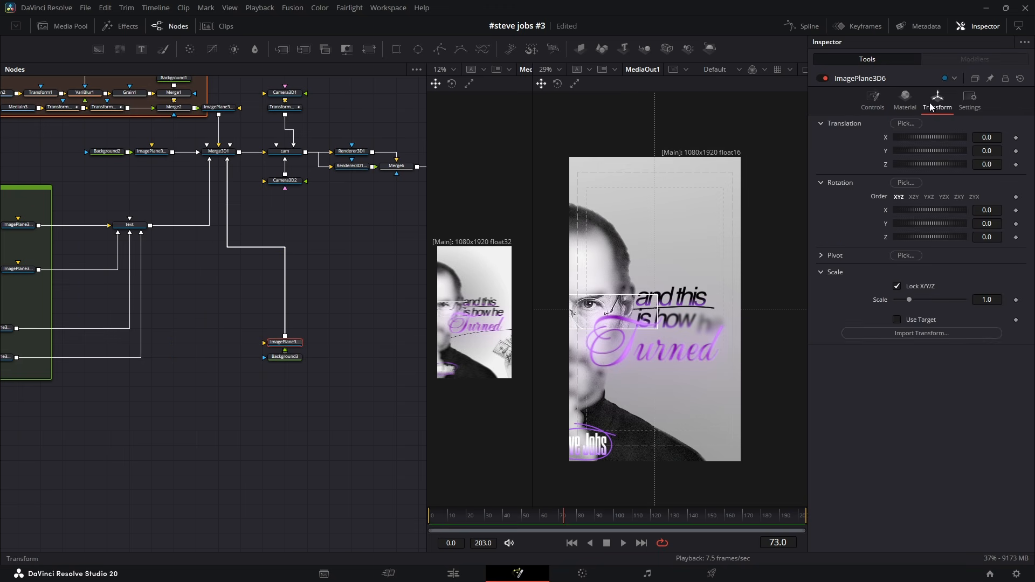
pyautogui.moveTo(994, 165); pyautogui.dragTo(789, 154)
pyautogui.moveTo(986, 136)
pyautogui.mouseDown()
pyautogui.moveTo(1015, 137)
pyautogui.moveTo(1006, 137)
pyautogui.mouseUp()
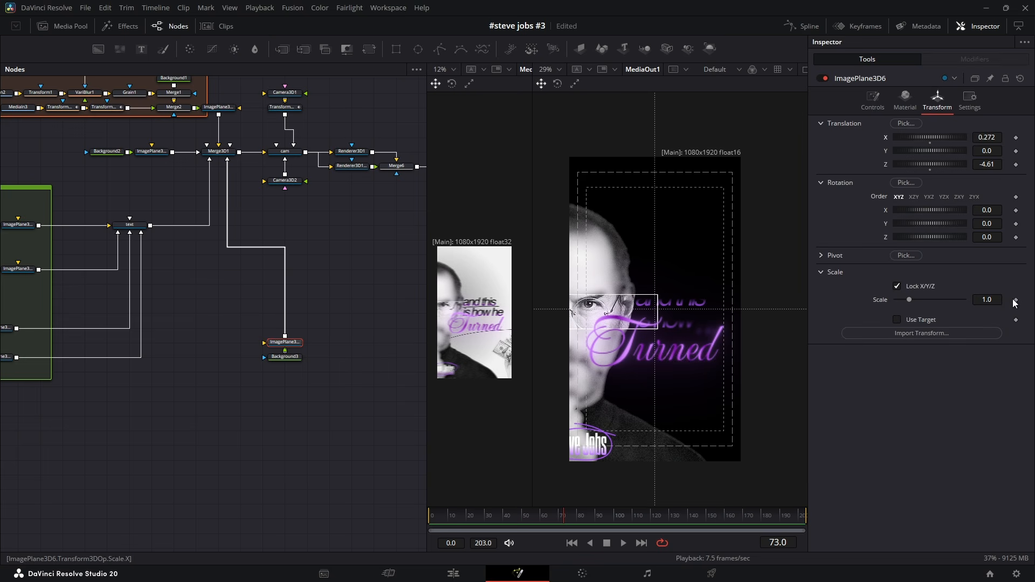
# Mask the new Background with a polygon drawn as an open shallow arc across the frame, Solid off and border width 0.0089.
pyautogui.click(285, 358)
pyautogui.moveTo(440, 49); pyautogui.dragTo(599, 333)
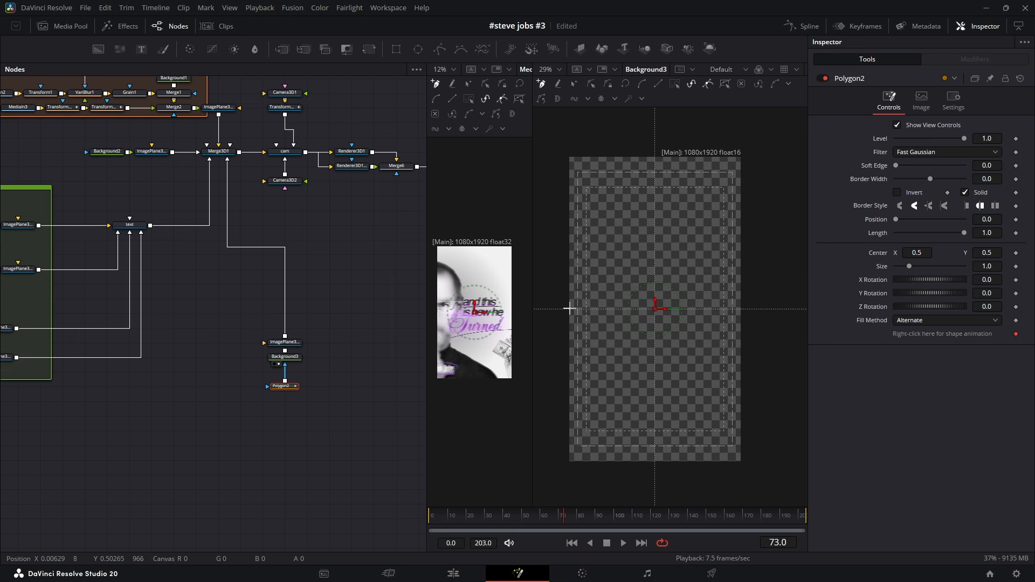
pyautogui.click(742, 307)
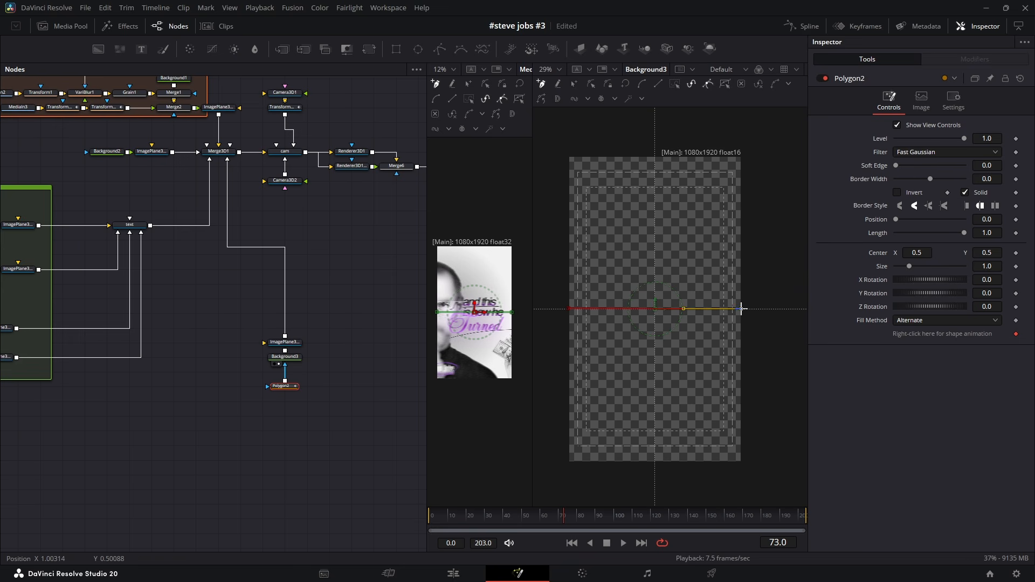
pyautogui.moveTo(684, 310); pyautogui.dragTo(618, 302)
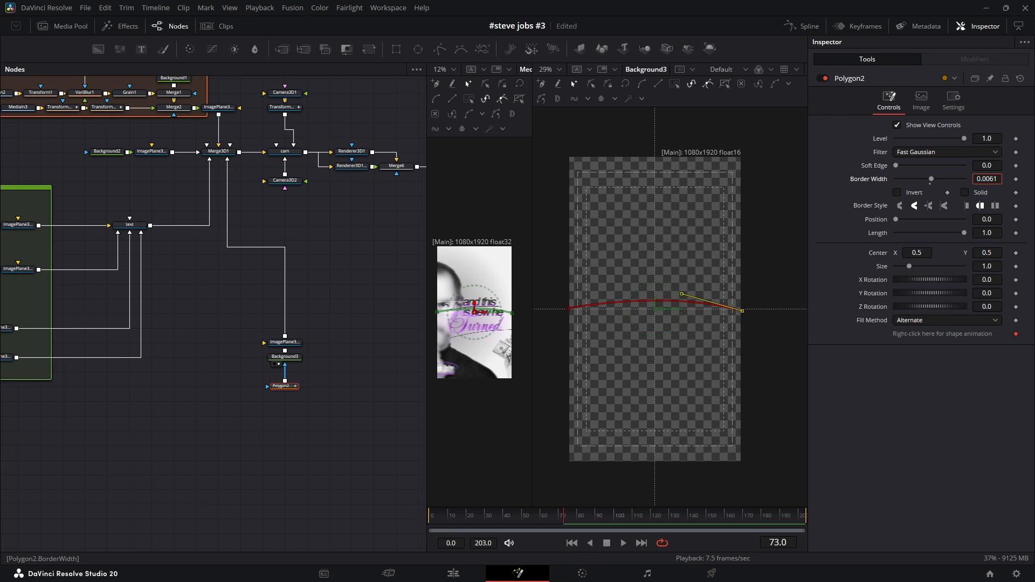
pyautogui.click(319, 321)
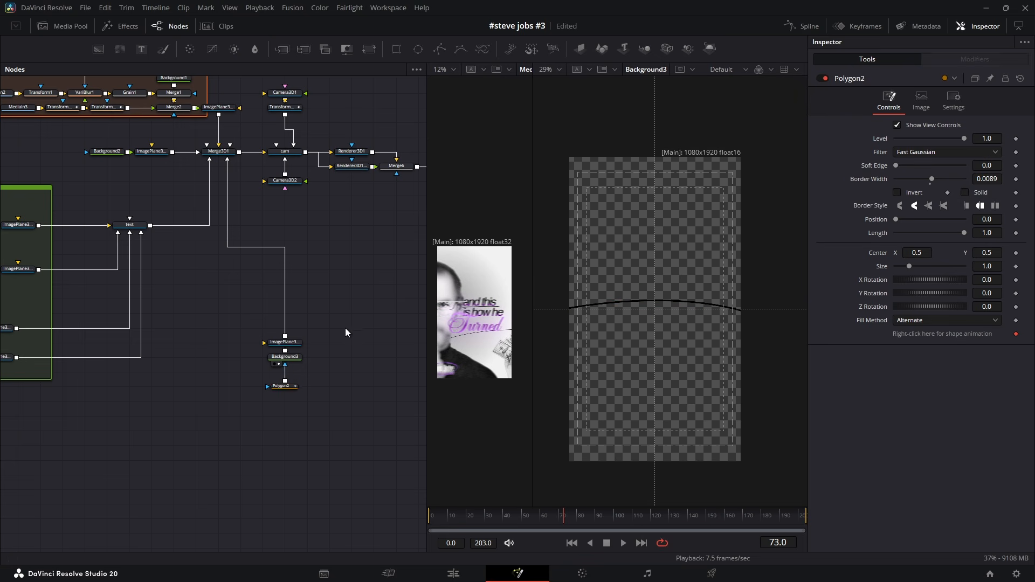
# With MediaOut1 in the viewer, move the arc's image plane to X 0.424 and Y -0.298, and slightly thin the polygon's border.
pyautogui.click(296, 386)
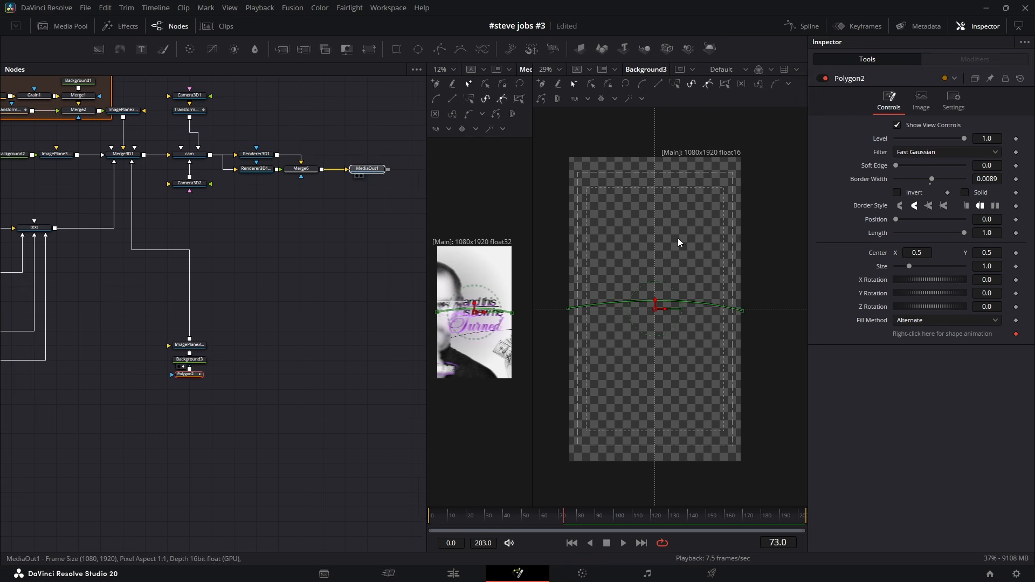
pyautogui.click(321, 354)
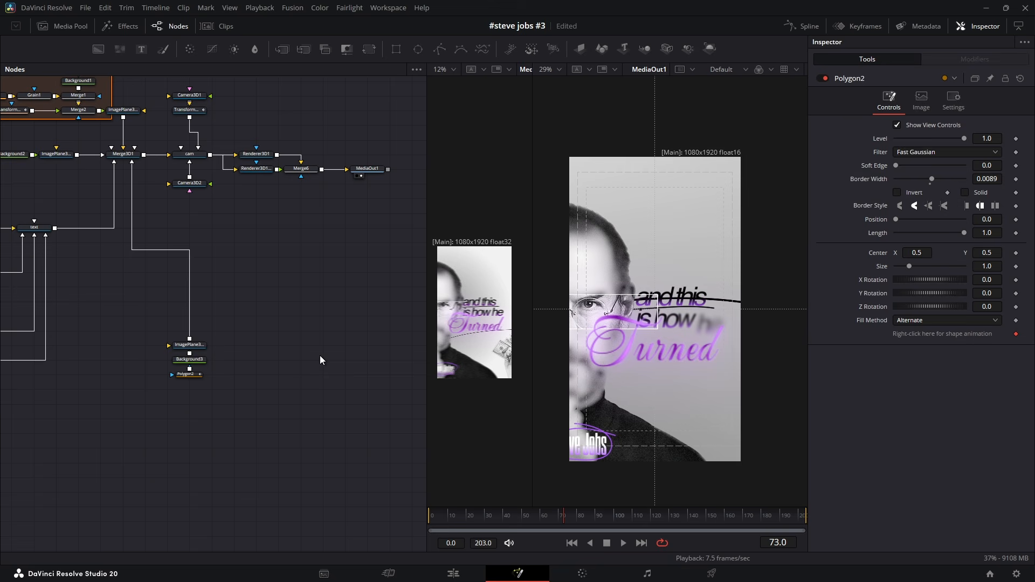
pyautogui.click(190, 346)
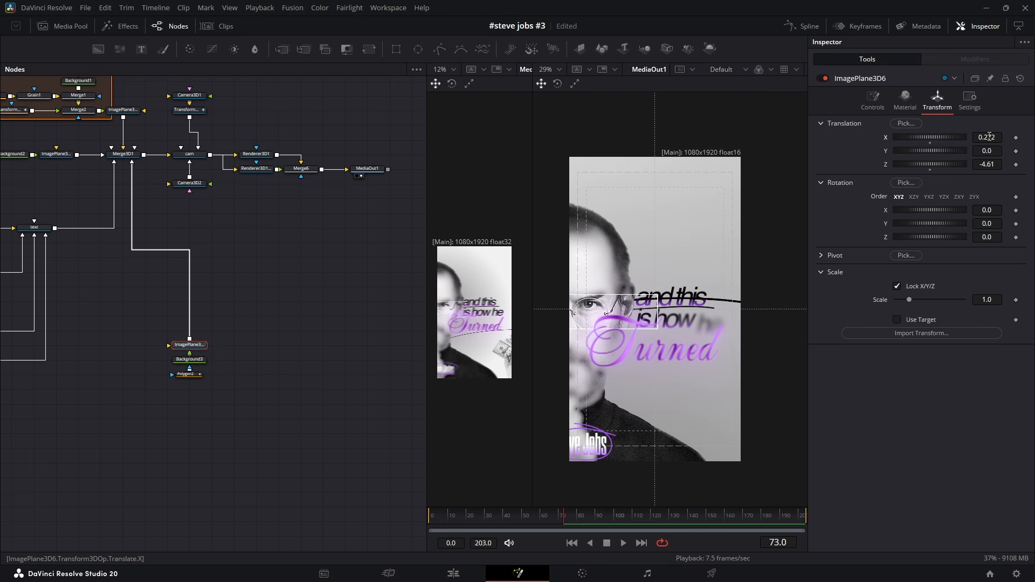
pyautogui.moveTo(989, 137); pyautogui.dragTo(1033, 137)
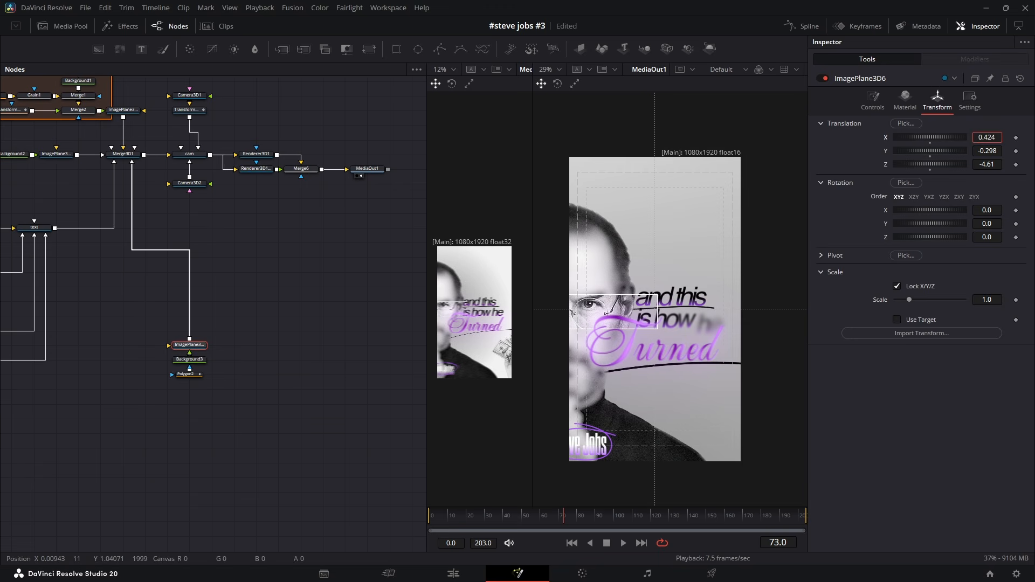
pyautogui.click(186, 374)
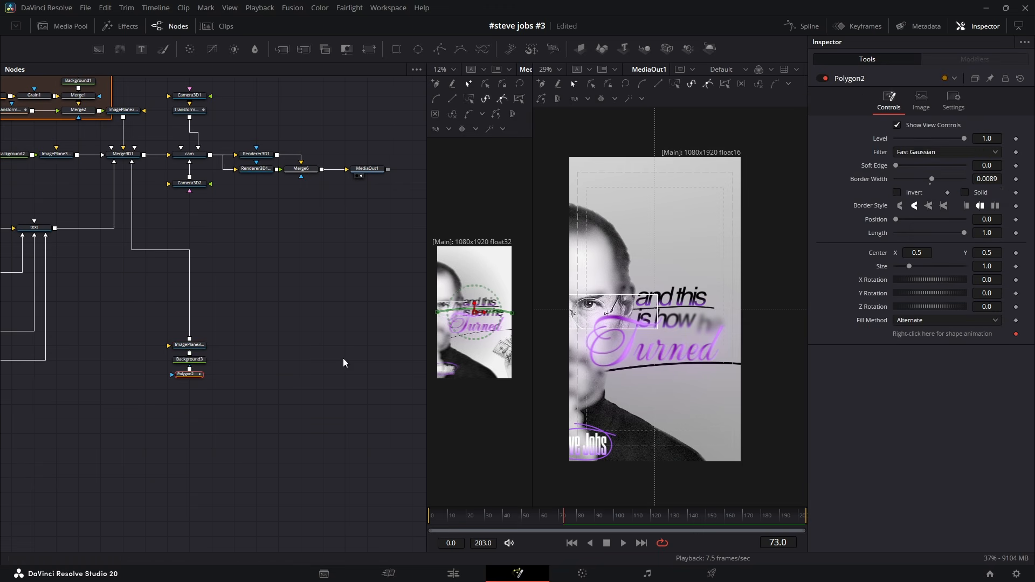
pyautogui.moveTo(996, 178); pyautogui.dragTo(991, 179)
# Group the arc's image plane, background and polygon nodes in an underlay named "line".
pyautogui.moveTo(236, 380); pyautogui.dragTo(155, 350)
pyautogui.press('u')
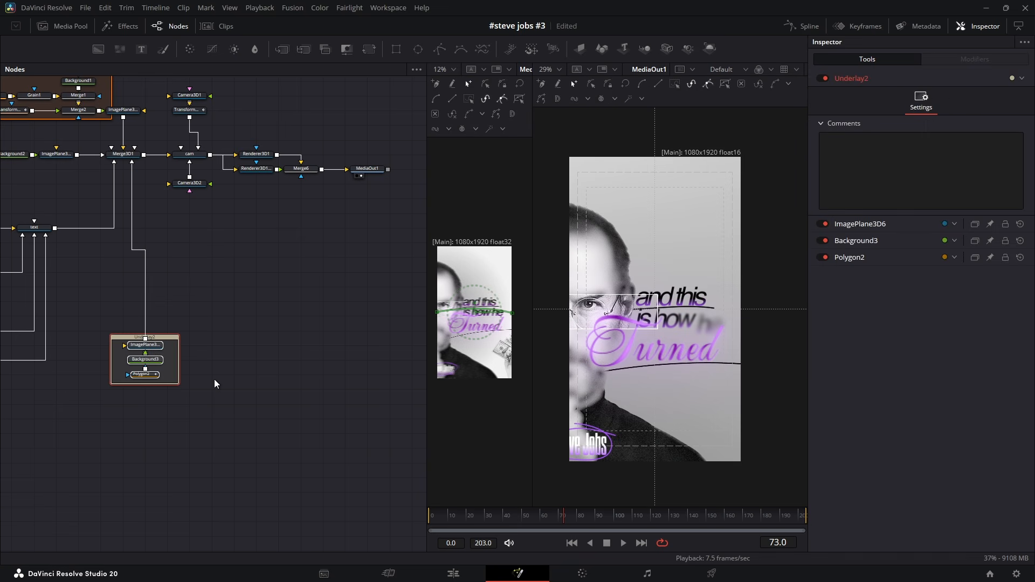
pyautogui.doubleClick(861, 77)
pyautogui.write('box')
pyautogui.press('Return')
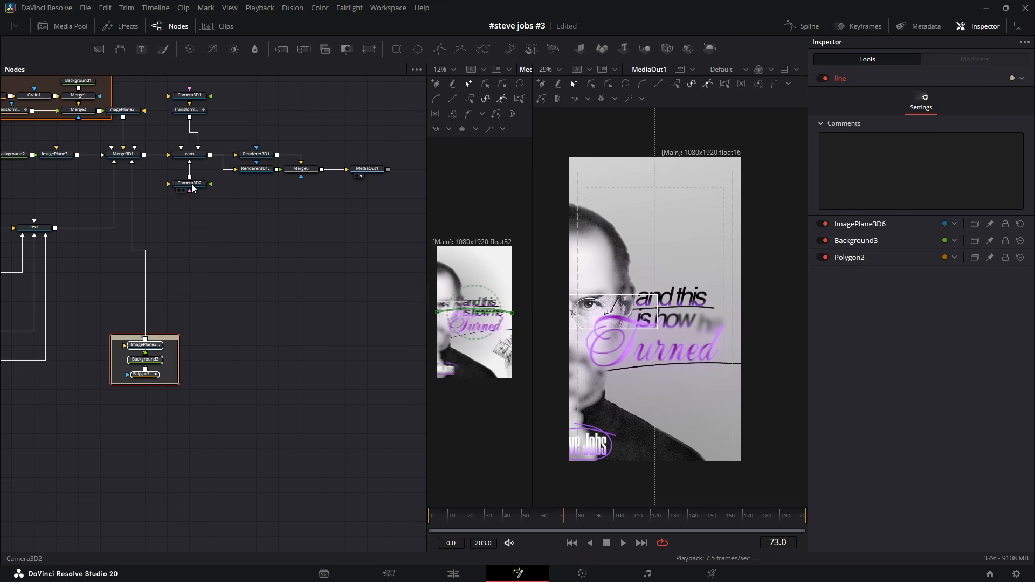
# Add a third camera, connect it to the cam merge, and rearrange the camera nodes in a stack above the renderers.
pyautogui.click(192, 184)
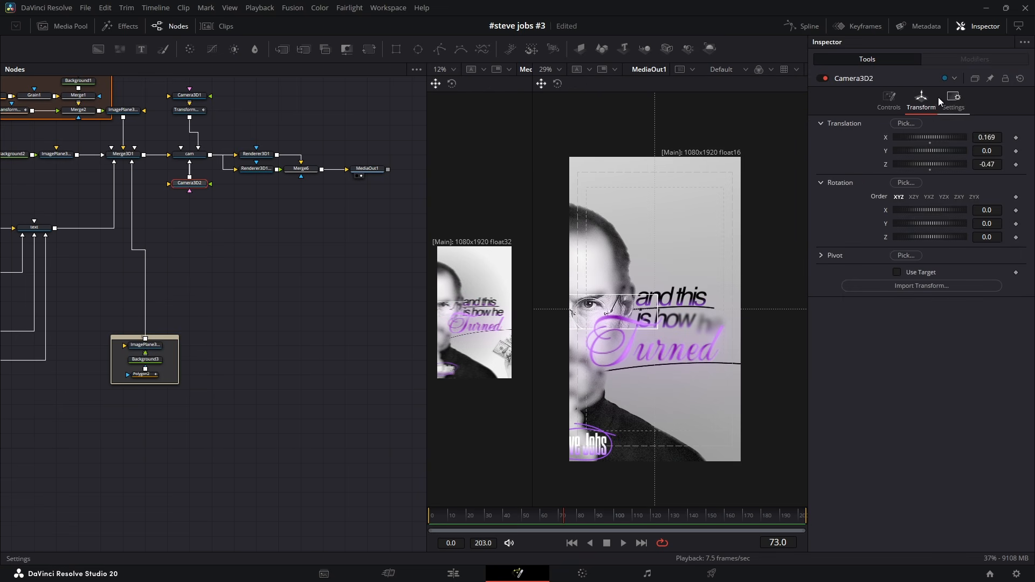
pyautogui.moveTo(982, 138); pyautogui.dragTo(566, 403)
pyautogui.moveTo(193, 184); pyautogui.dragTo(257, 101)
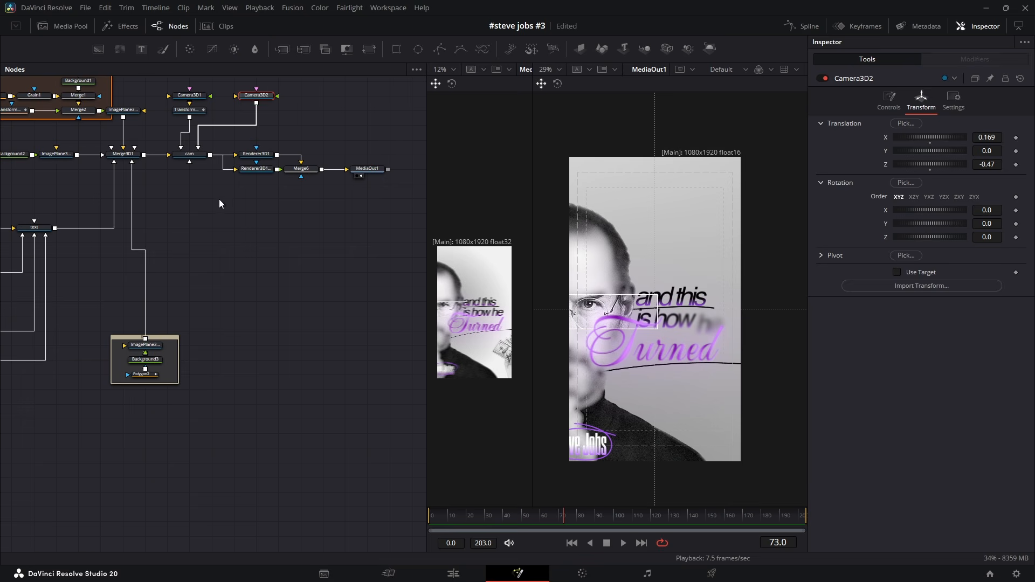
pyautogui.moveTo(231, 209); pyautogui.dragTo(204, 343)
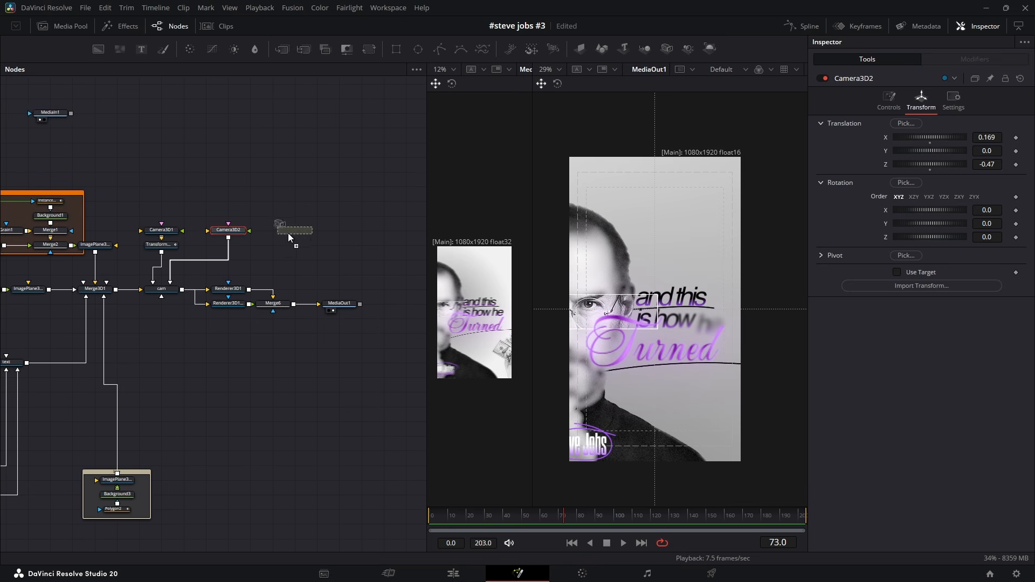
pyautogui.moveTo(288, 234); pyautogui.dragTo(289, 237)
pyautogui.moveTo(161, 289); pyautogui.dragTo(162, 292)
pyautogui.moveTo(161, 245); pyautogui.dragTo(273, 216)
pyautogui.moveTo(273, 230); pyautogui.dragTo(272, 245)
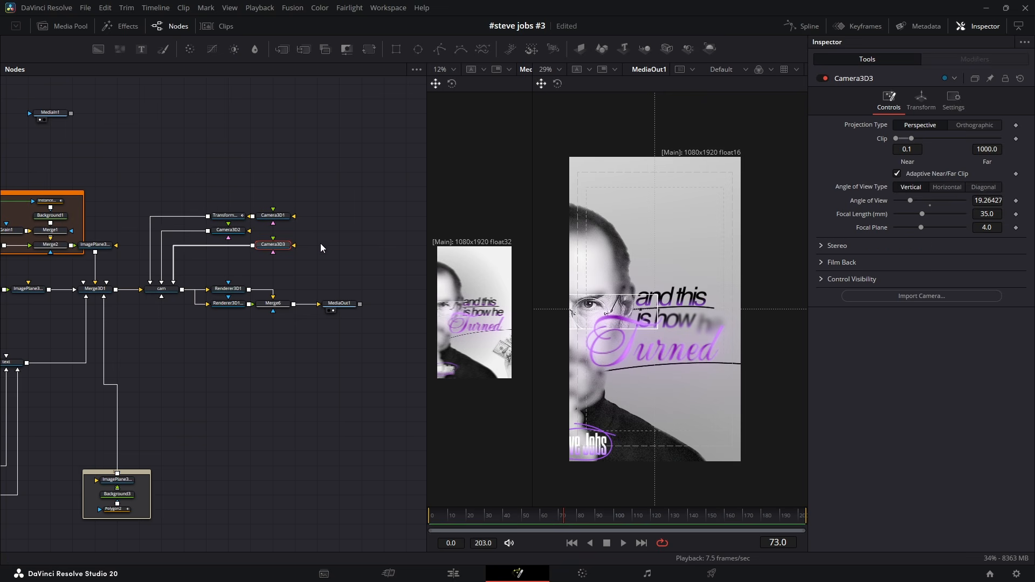
# Duplicate the second renderer, feed it from the cam merge, and set its camera to Camera3D3.
pyautogui.click(230, 304)
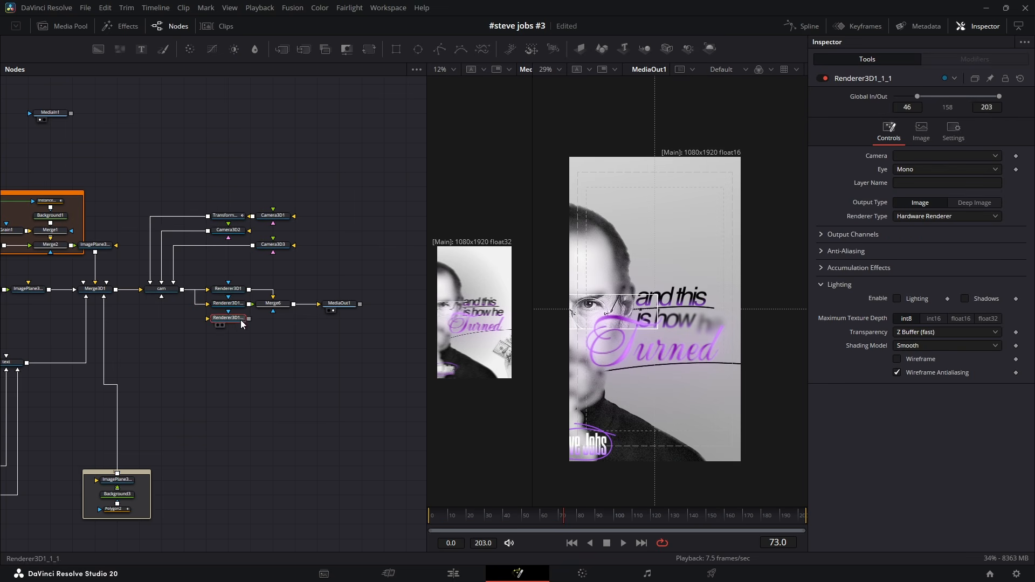
pyautogui.hotkey('ctrl', 'v')
pyautogui.click(917, 155)
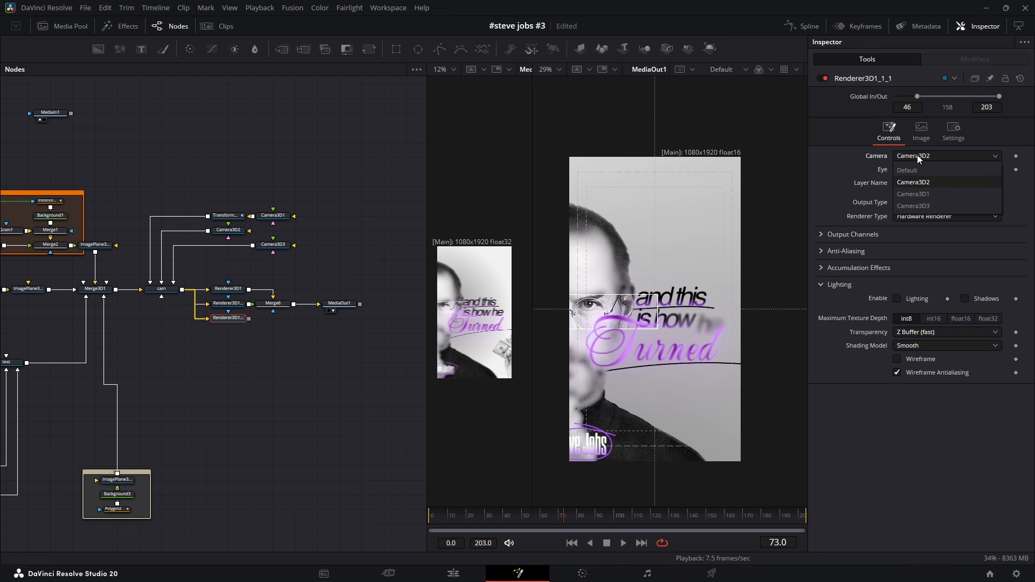
pyautogui.click(929, 207)
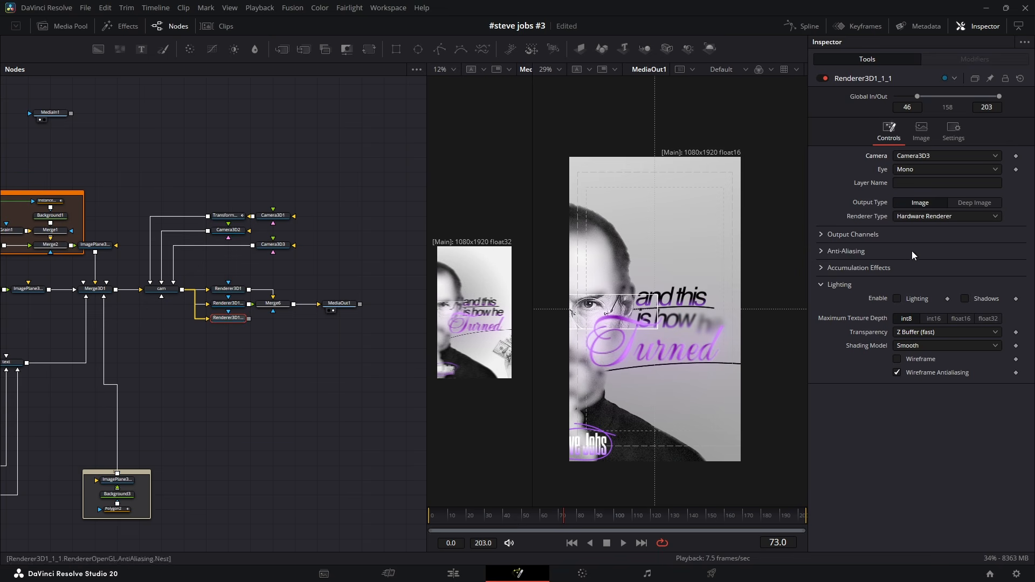
# Merge the new renderer's output over the Merge6 result, directly before MediaOut1.
pyautogui.moveTo(294, 305); pyautogui.dragTo(332, 318)
pyautogui.click(317, 319)
pyautogui.click(267, 320)
pyautogui.hotkey('ctrl', 't')
# Set the new renderer's Global In to frame 75.
pyautogui.click(235, 320)
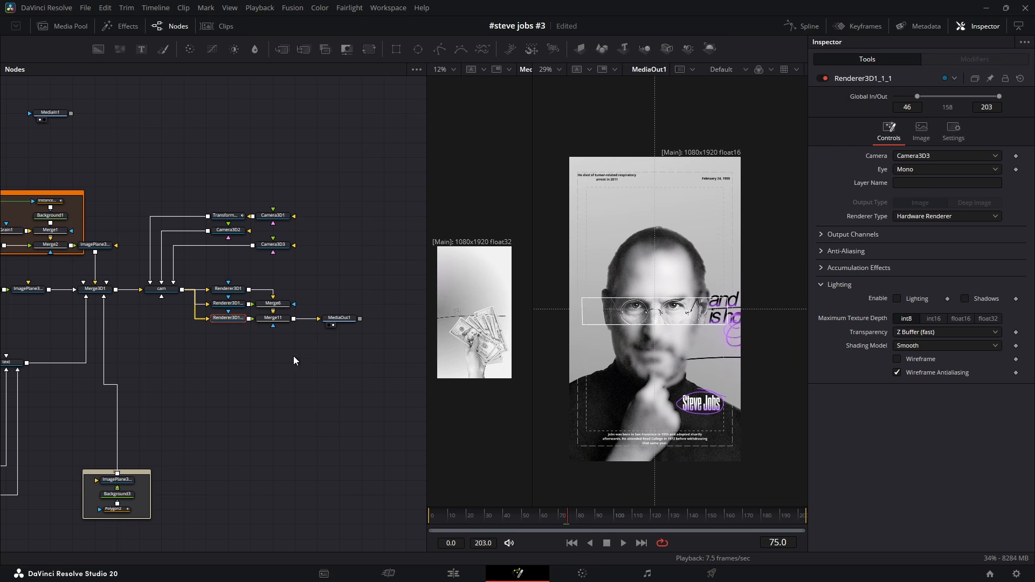
pyautogui.click(902, 107)
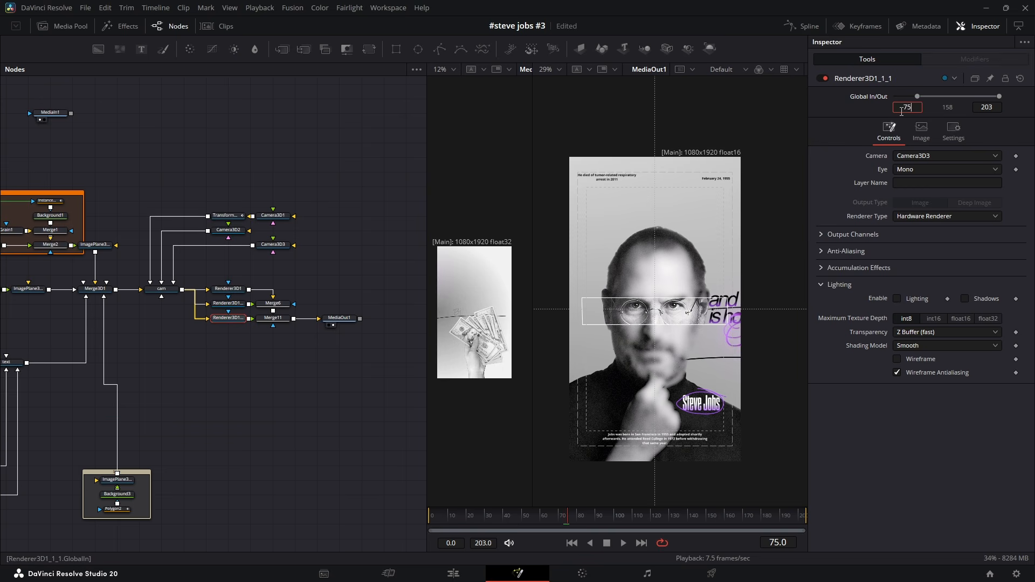
pyautogui.press('Return')
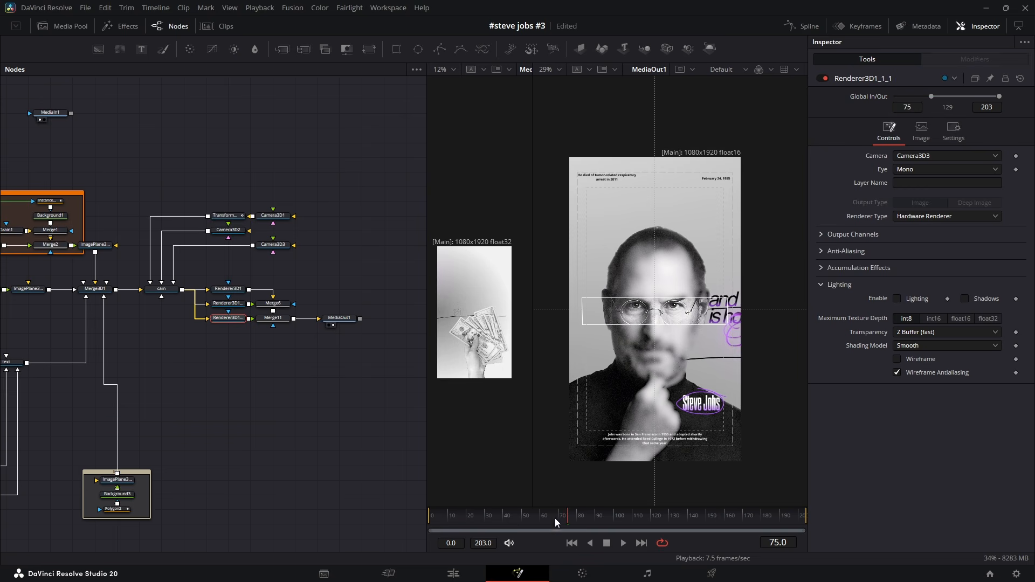
# Position Camera3D3 at X 0.407, Y -0.248 and Z -1.21 so it frames the arc.
pyautogui.moveTo(554, 518)
pyautogui.mouseDown()
pyautogui.moveTo(529, 519)
pyautogui.moveTo(575, 521)
pyautogui.mouseUp()
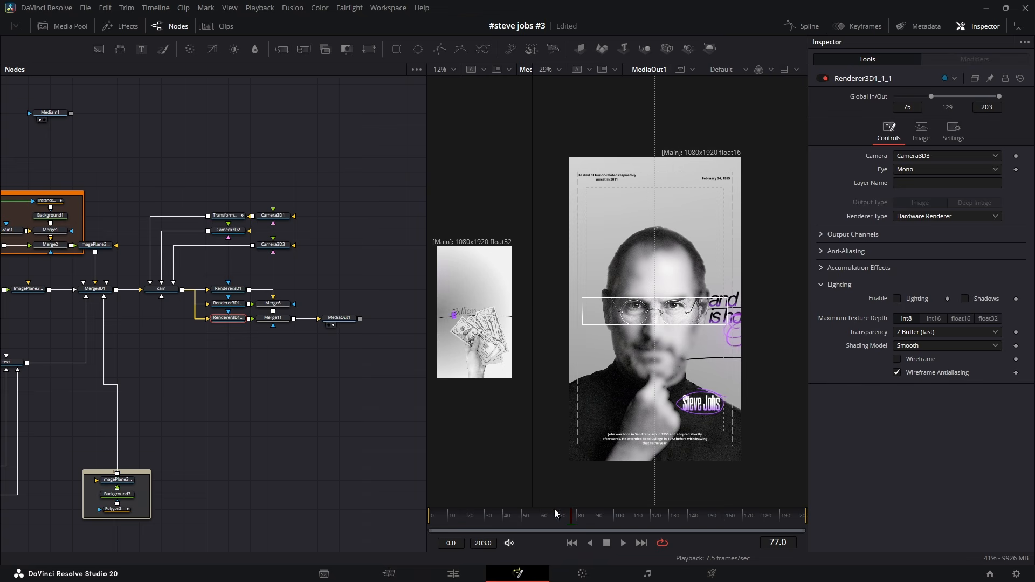
pyautogui.click(281, 248)
pyautogui.click(921, 102)
pyautogui.moveTo(987, 137); pyautogui.dragTo(1028, 138)
pyautogui.moveTo(987, 151)
pyautogui.mouseDown()
pyautogui.moveTo(999, 151)
pyautogui.moveTo(922, 164)
pyautogui.moveTo(989, 151)
pyautogui.mouseUp()
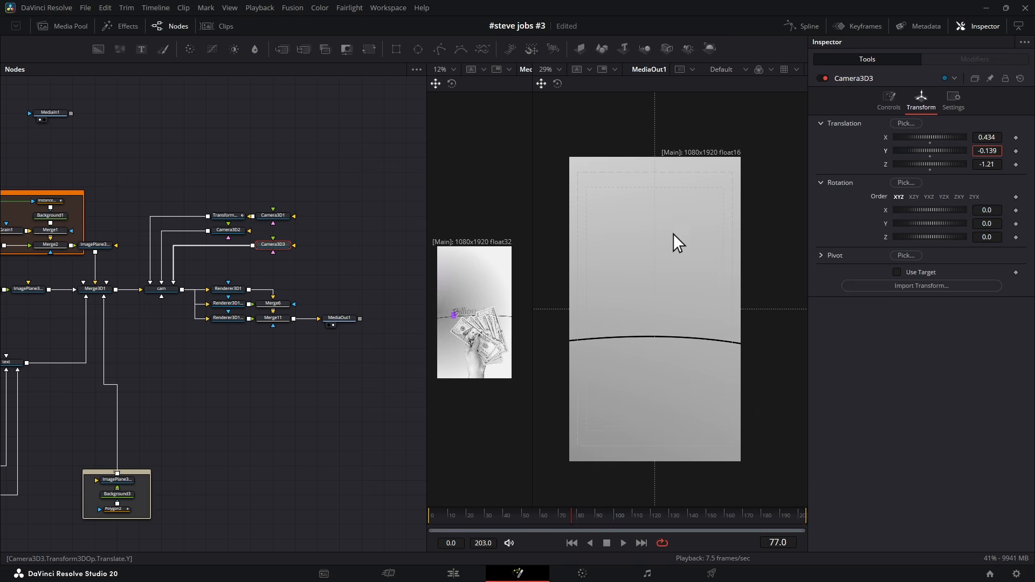
pyautogui.click(555, 519)
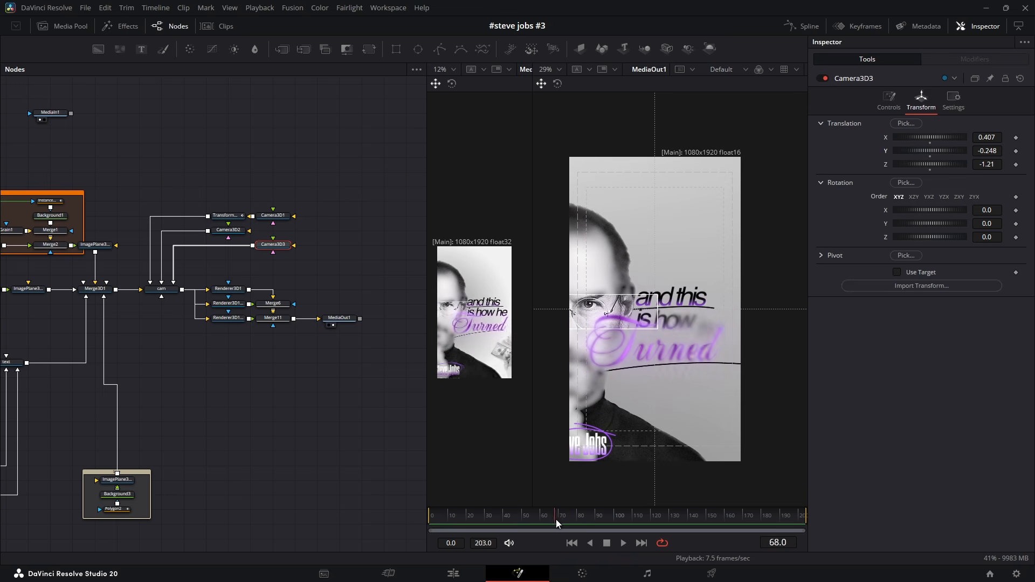
# Keyframe the arc polygon's Length from 0.0 at frame 64 to 1.0 at frame 85.
pyautogui.moveTo(556, 519)
pyautogui.mouseDown()
pyautogui.moveTo(516, 515)
pyautogui.moveTo(575, 527)
pyautogui.moveTo(525, 507)
pyautogui.moveTo(548, 509)
pyautogui.mouseUp()
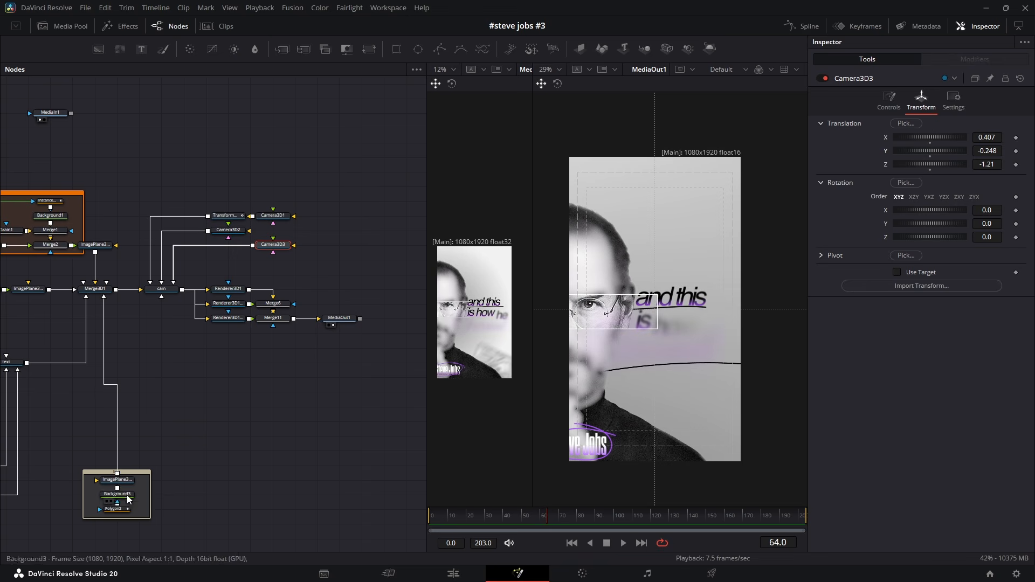
pyautogui.click(115, 509)
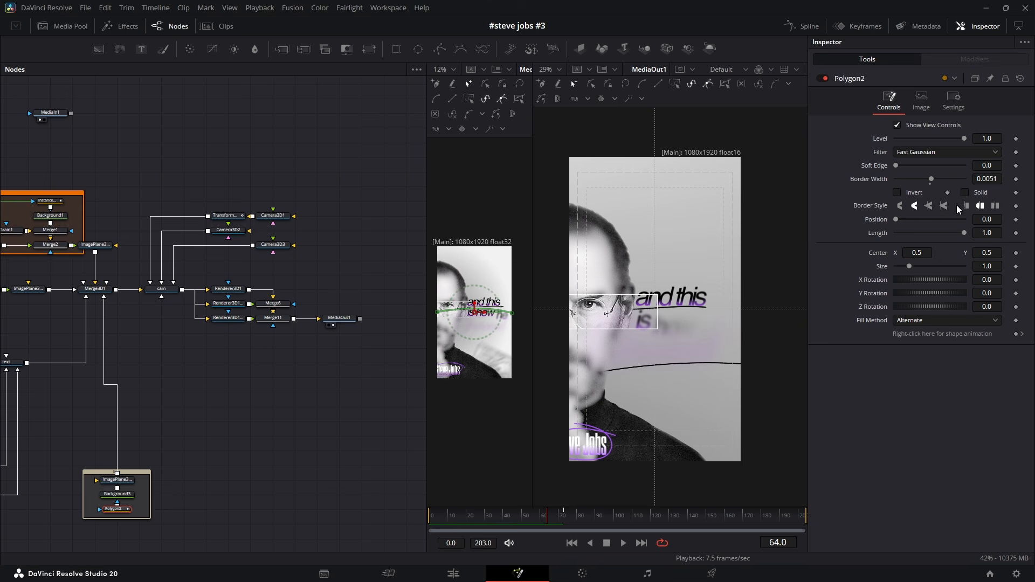
pyautogui.moveTo(964, 233); pyautogui.dragTo(895, 233)
pyautogui.click(1016, 233)
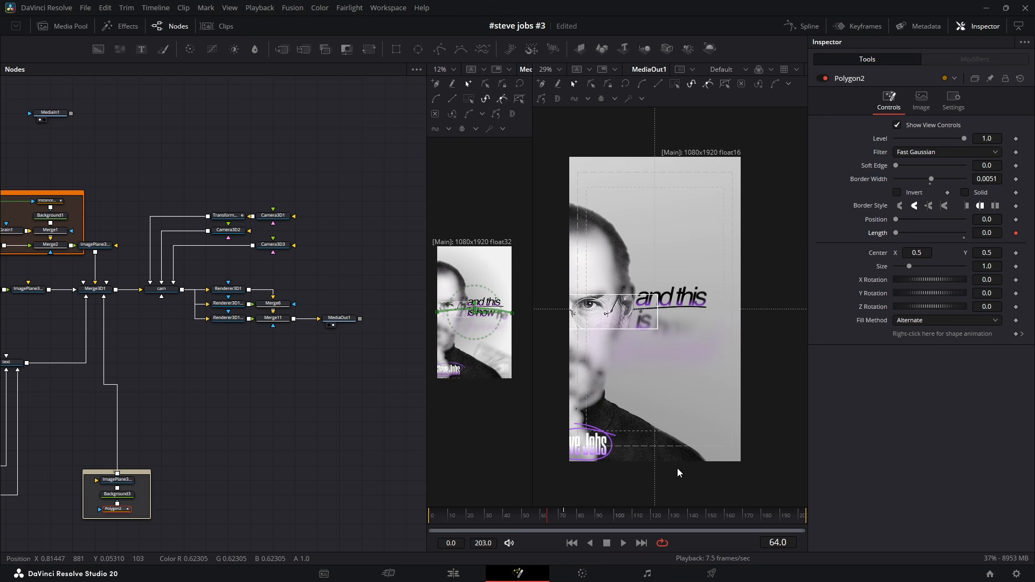
pyautogui.click(587, 516)
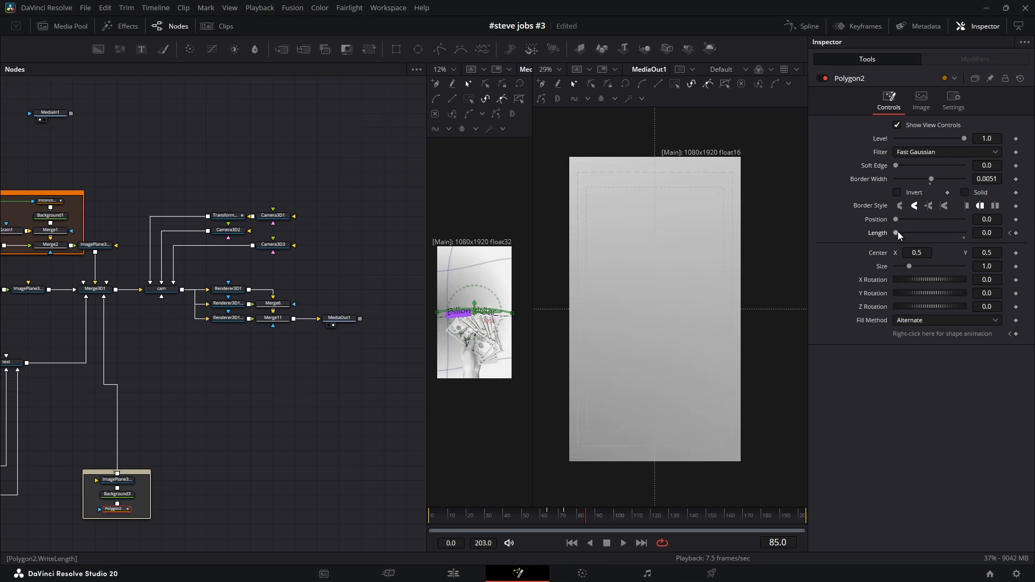
pyautogui.moveTo(897, 233); pyautogui.dragTo(964, 233)
pyautogui.click(564, 516)
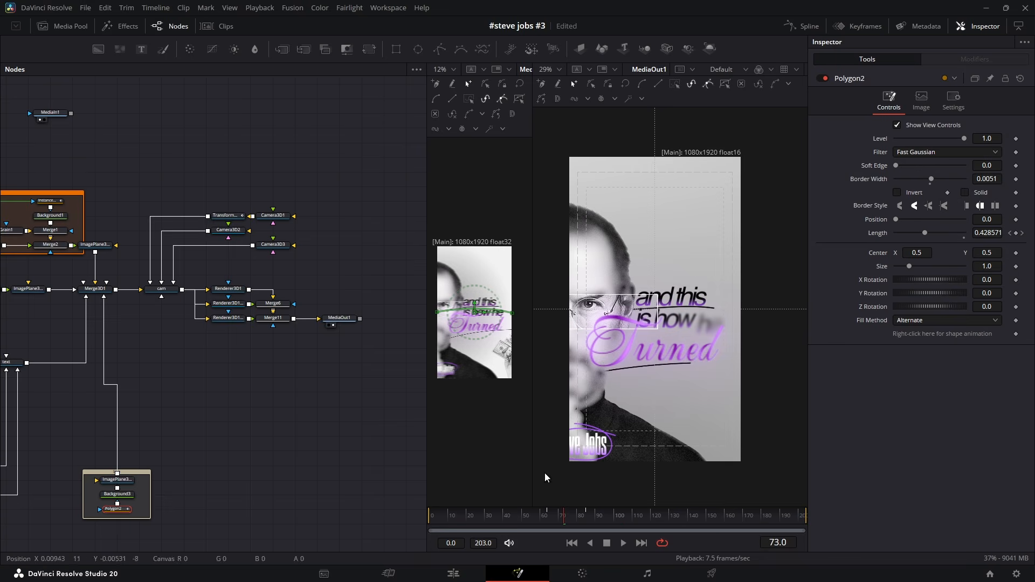
# Smooth the polygon's Length keyframes in the Spline editor with an ease of 56.3, and scrub through the line's animation.
pyautogui.click(802, 25)
pyautogui.press('s')
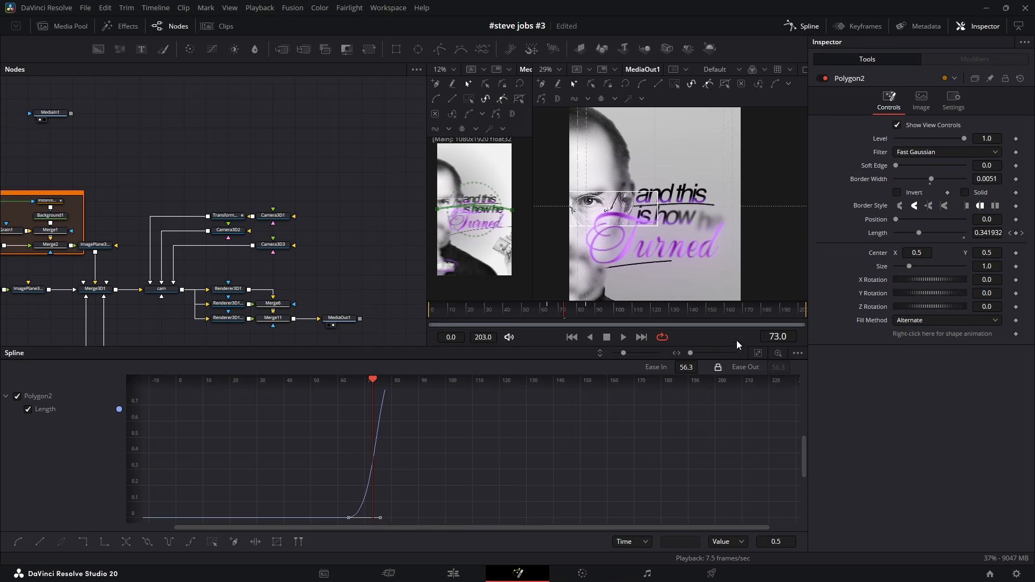
pyautogui.click(802, 26)
pyautogui.moveTo(551, 519)
pyautogui.mouseDown()
pyautogui.moveTo(576, 522)
pyautogui.moveTo(552, 523)
pyautogui.moveTo(565, 521)
pyautogui.mouseUp()
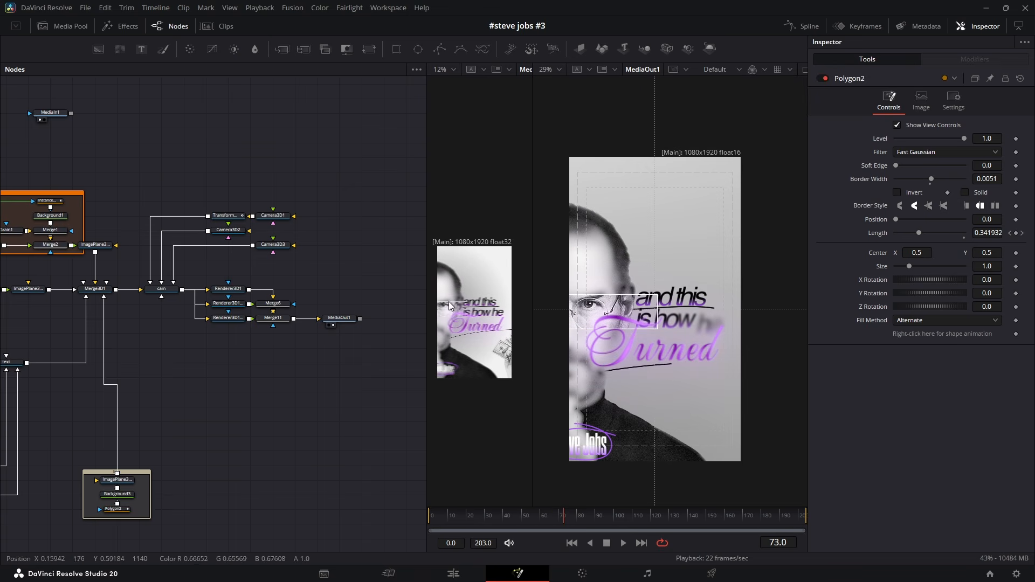
# Add a Transform 3D node between Camera3D2 and the cam merge.
pyautogui.click(552, 519)
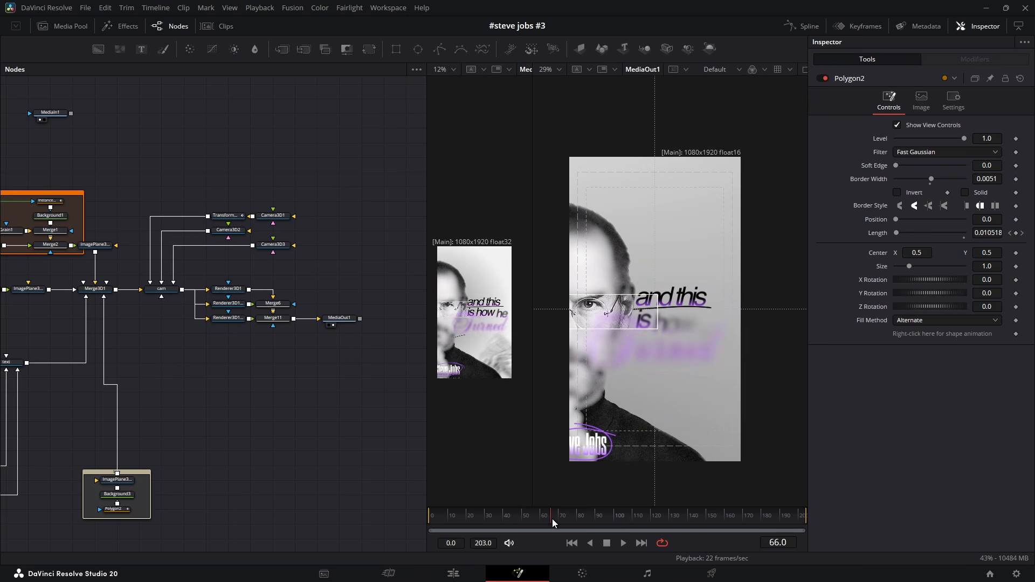
pyautogui.click(279, 230)
pyautogui.hotkey('shift', 'space')
pyautogui.write('unde')
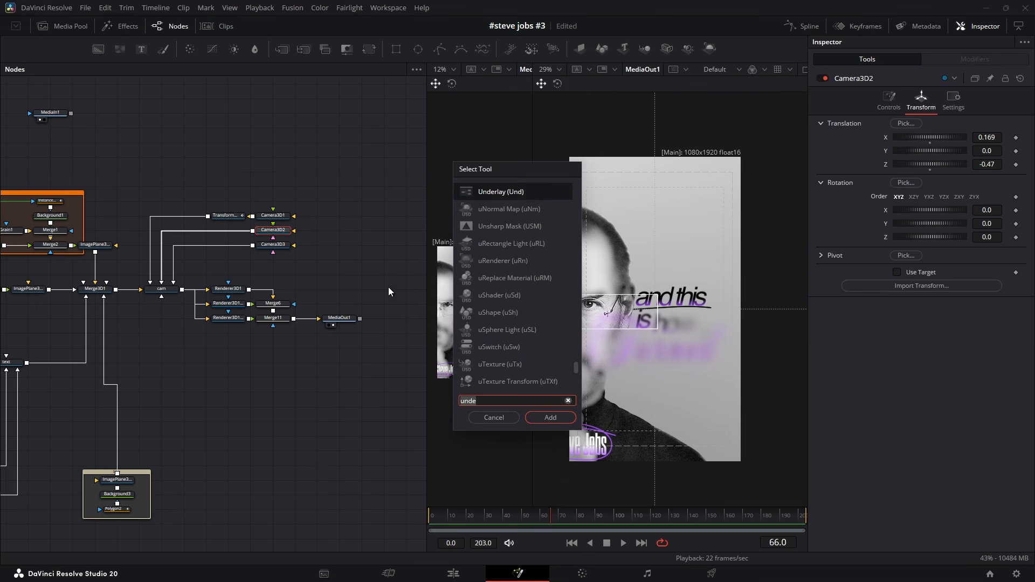
pyautogui.write('3xf')
pyautogui.press('Return')
# Keyframe the new transform's X translation from 0.0 at frame 69 to 0.049 at frame 80.
pyautogui.click(558, 517)
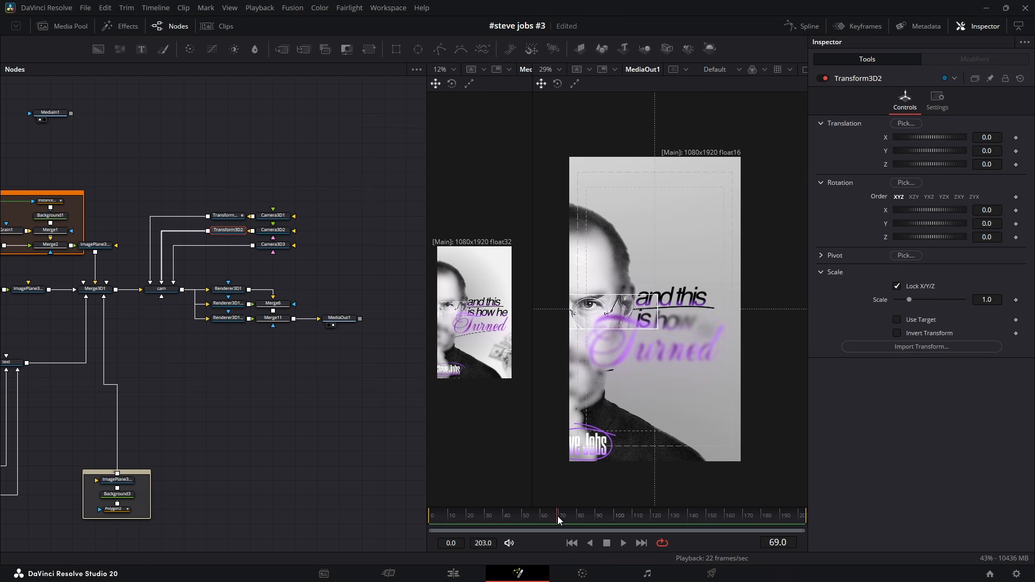
pyautogui.click(1015, 137)
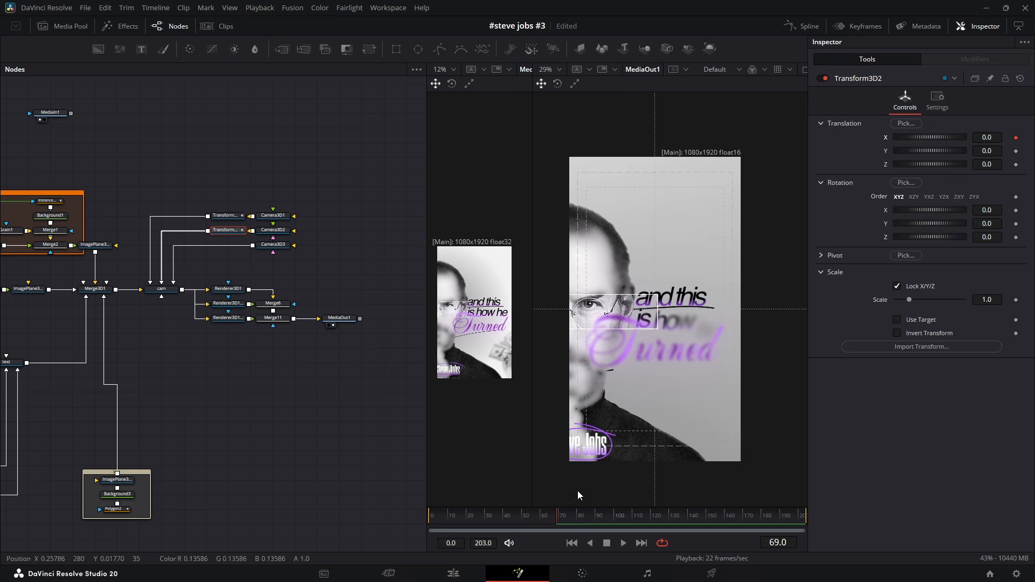
pyautogui.click(579, 516)
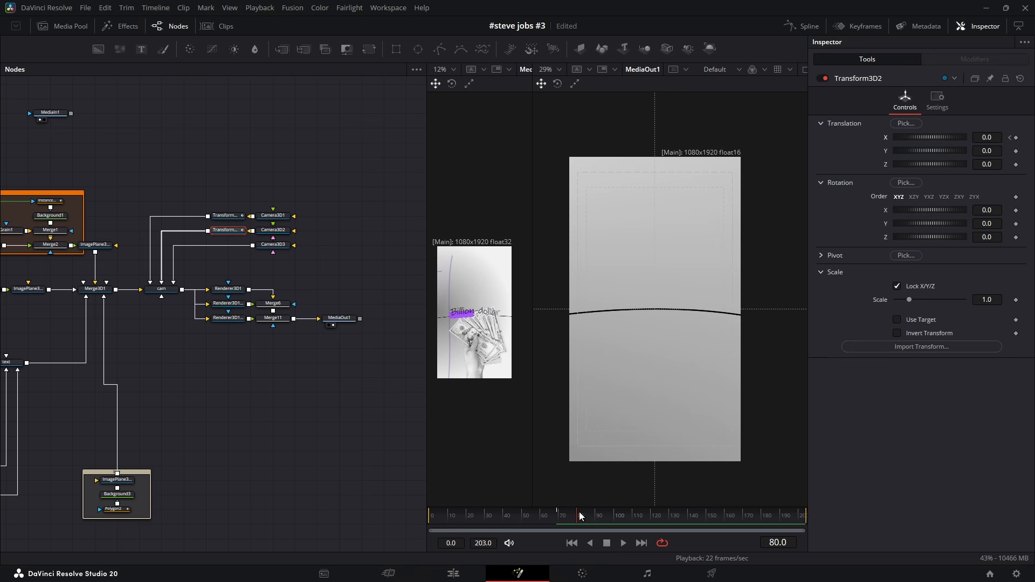
pyautogui.moveTo(574, 517); pyautogui.dragTo(565, 517)
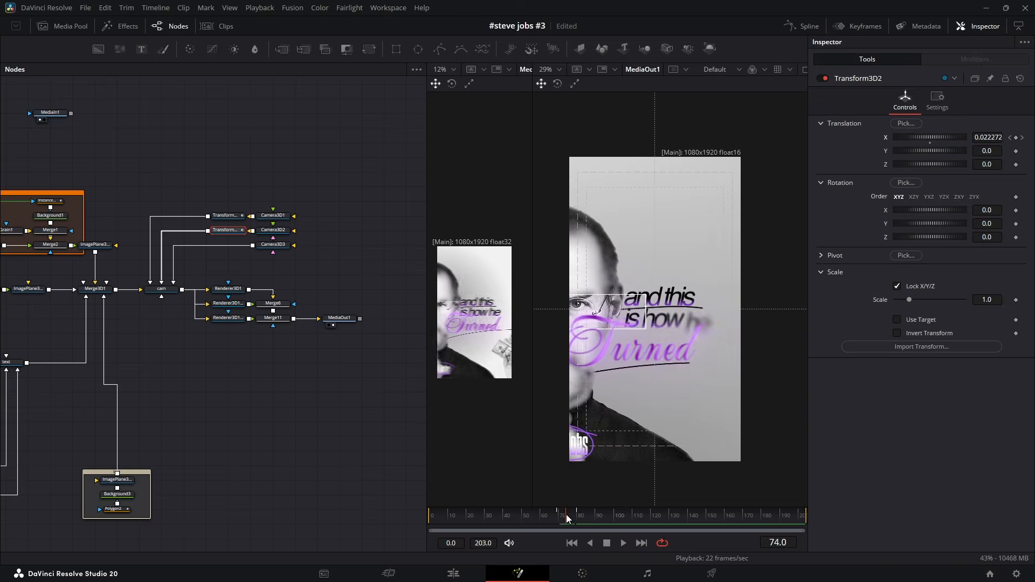
# Smooth the transform's X Offset keyframes with an ease of 52.4 and preview the camera move.
pyautogui.click(803, 26)
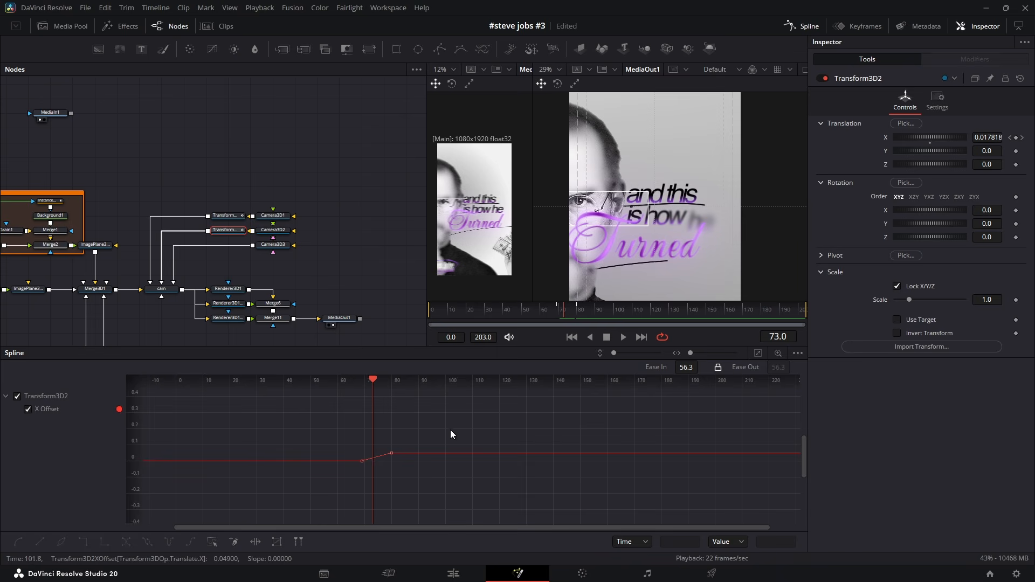
pyautogui.moveTo(678, 375); pyautogui.dragTo(729, 309)
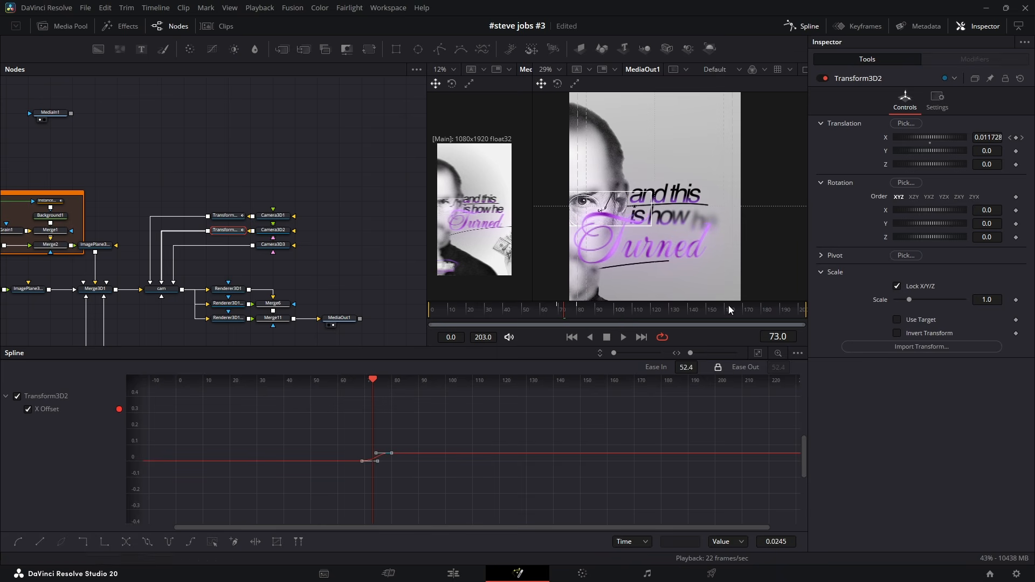
pyautogui.click(806, 24)
pyautogui.click(547, 510)
pyautogui.press('space')
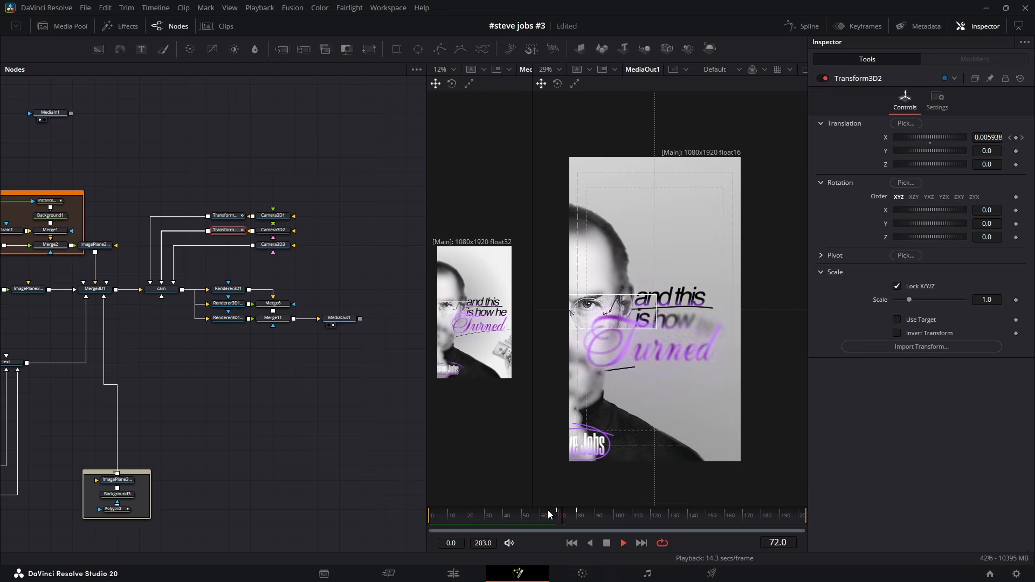
pyautogui.click(570, 519)
pyautogui.moveTo(570, 518); pyautogui.dragTo(572, 518)
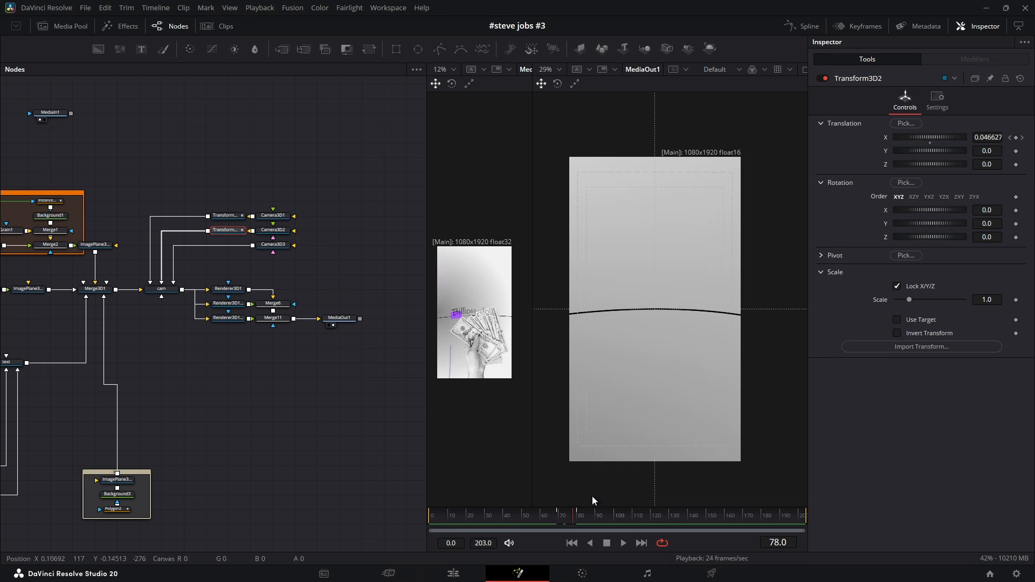
# Add a Text+ node with an image plane inside the green text underlay and connect it to the text merge.
pyautogui.moveTo(181, 445); pyautogui.dragTo(195, 435)
pyautogui.moveTo(196, 435); pyautogui.dragTo(146, 263)
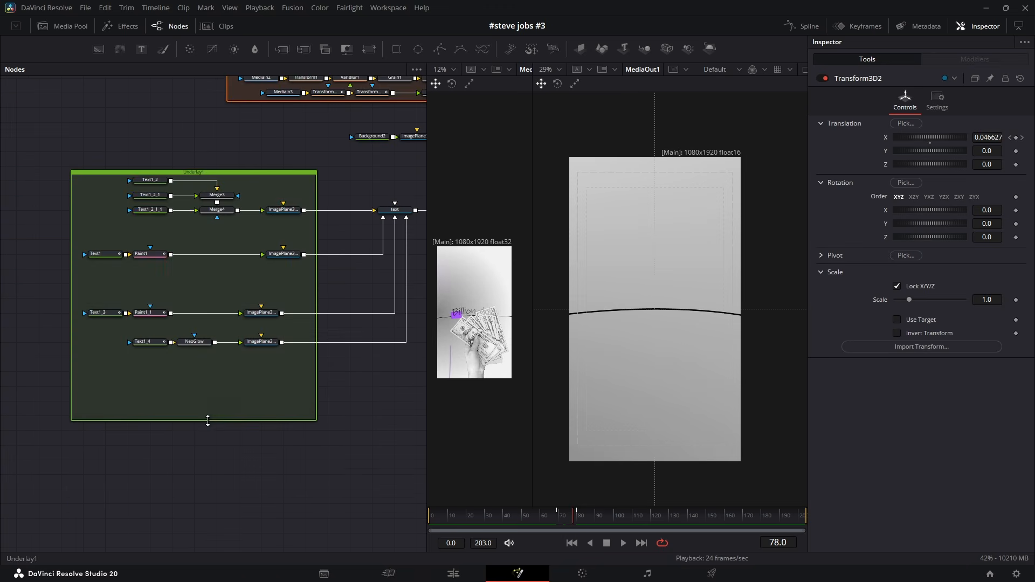
pyautogui.moveTo(141, 49); pyautogui.dragTo(379, 210)
pyautogui.click(579, 48)
pyautogui.moveTo(214, 400); pyautogui.dragTo(192, 400)
# Set the new text to "Billion-dollar" in the Ink Free font.
pyautogui.click(81, 400)
pyautogui.click(904, 249)
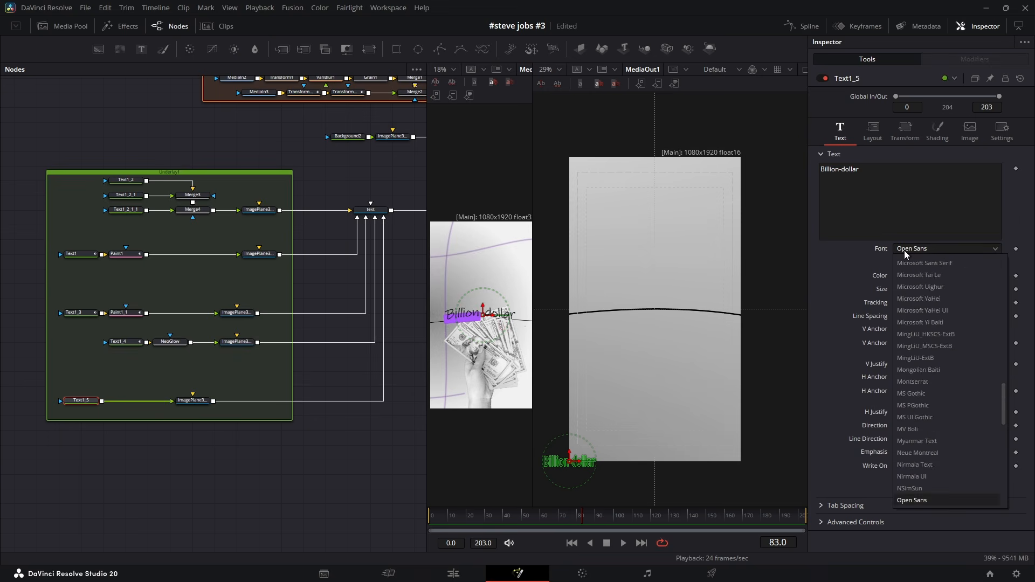
pyautogui.click(912, 277)
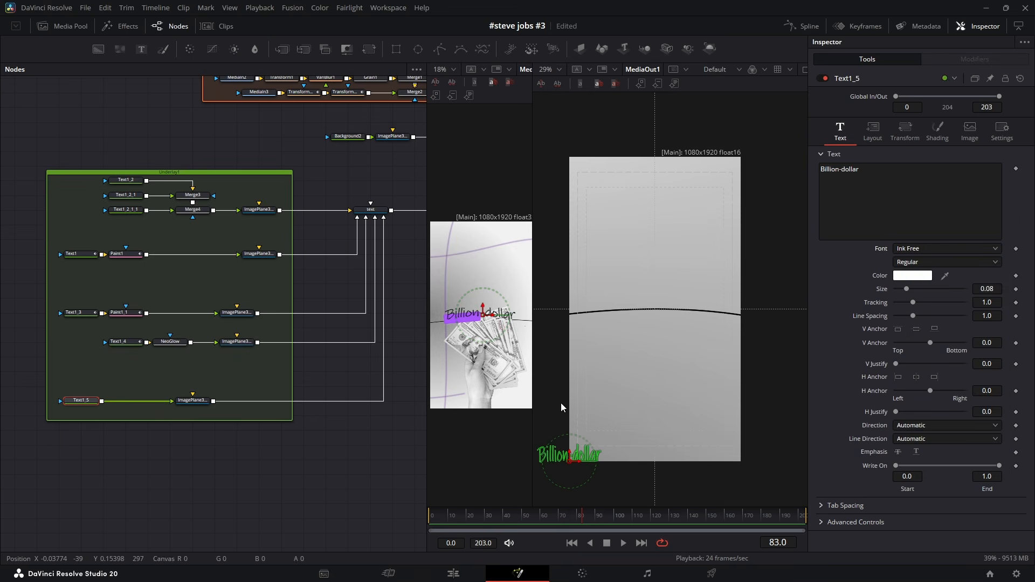
# Move the "Billion-dollar" image plane to X 0.41, Y -0.234 and Z -3.73 so it sits above the arc.
pyautogui.click(193, 400)
pyautogui.click(938, 100)
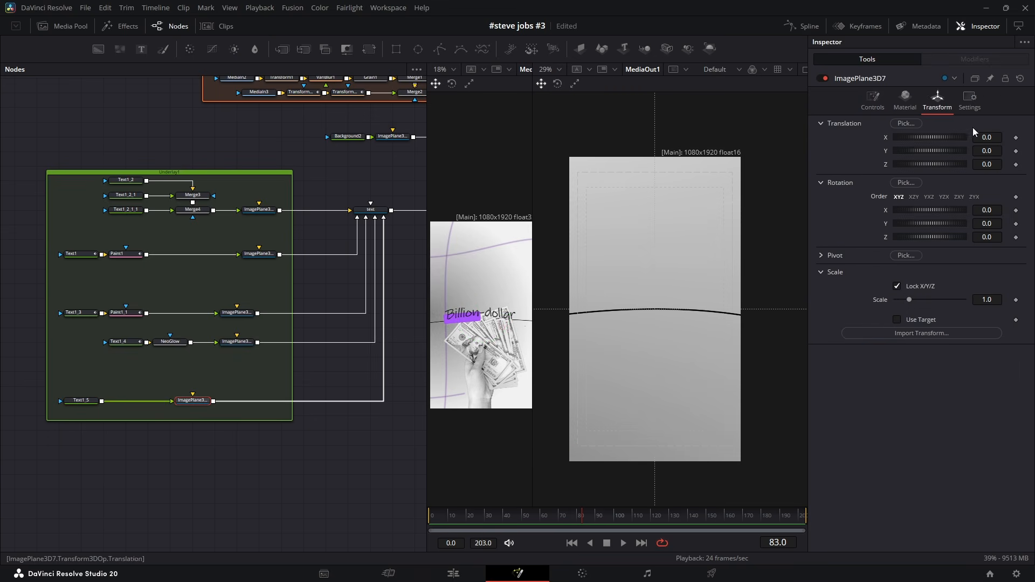
pyautogui.moveTo(986, 137); pyautogui.dragTo(1024, 137)
pyautogui.moveTo(986, 151)
pyautogui.mouseDown()
pyautogui.moveTo(965, 151)
pyautogui.moveTo(984, 138)
pyautogui.mouseUp()
pyautogui.moveTo(987, 164); pyautogui.dragTo(984, 164)
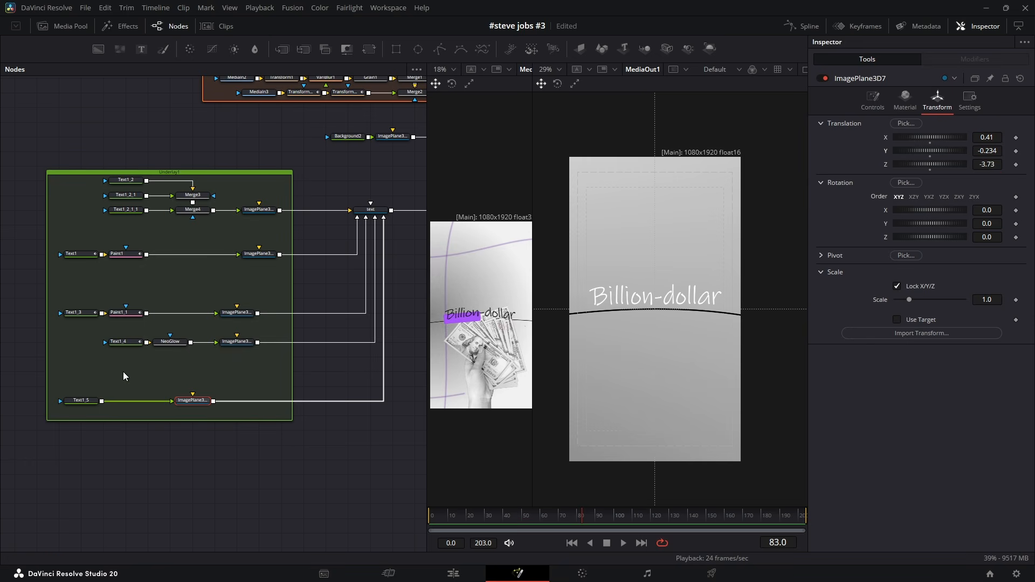
# Set the "Billion-dollar" text colour to black and its tracking to 0.943.
pyautogui.click(84, 402)
pyautogui.click(913, 276)
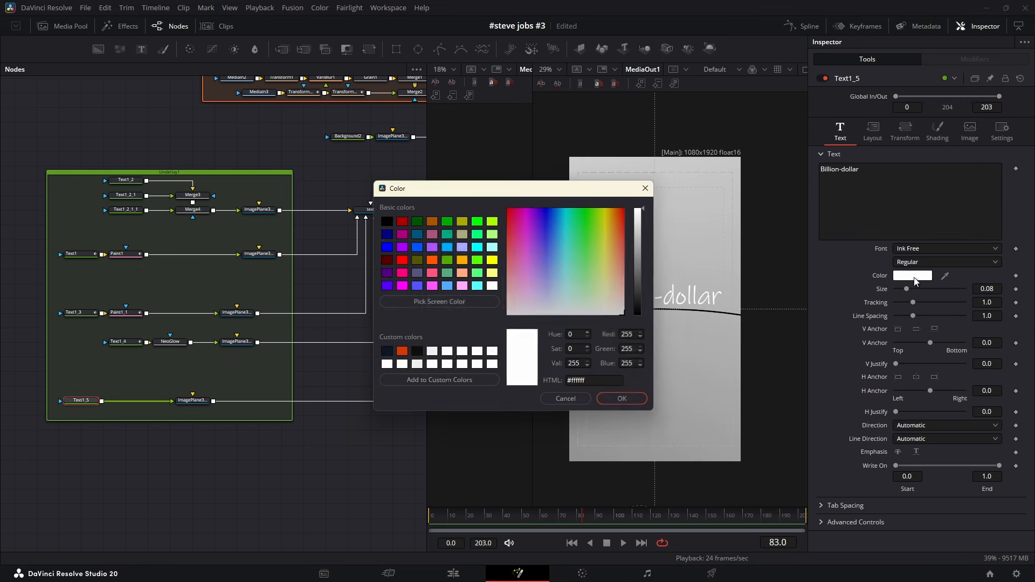
pyautogui.click(390, 294)
pyautogui.click(623, 399)
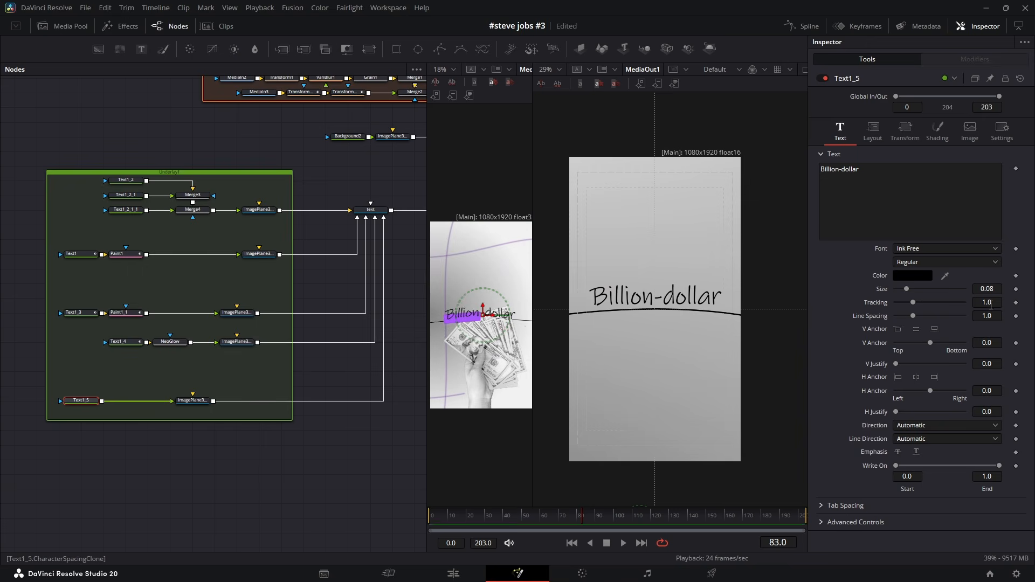
pyautogui.moveTo(988, 304); pyautogui.dragTo(957, 304)
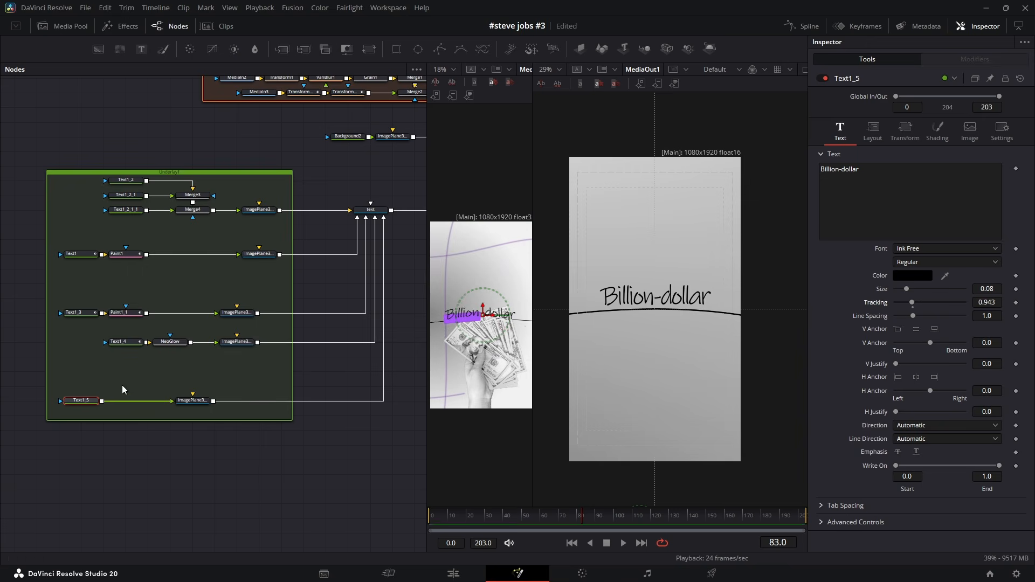
# Bend the text with a Dent 2 distortion (center Y 0.471, size 0.31, strength 0.26) and set the text layout's center Y to 0.494.
pyautogui.hotkey('shift', 'space')
pyautogui.write('den')
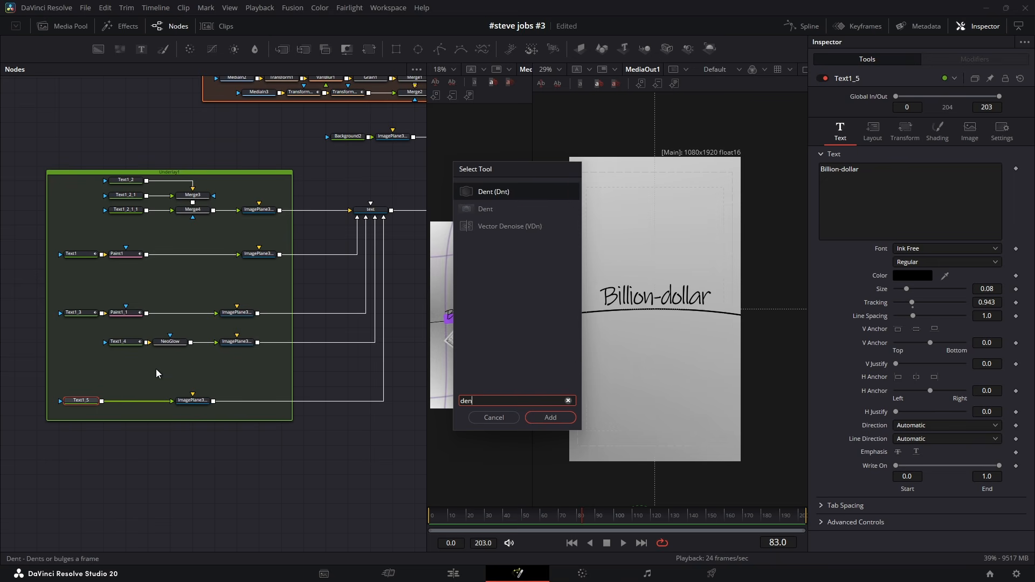
pyautogui.press('Return')
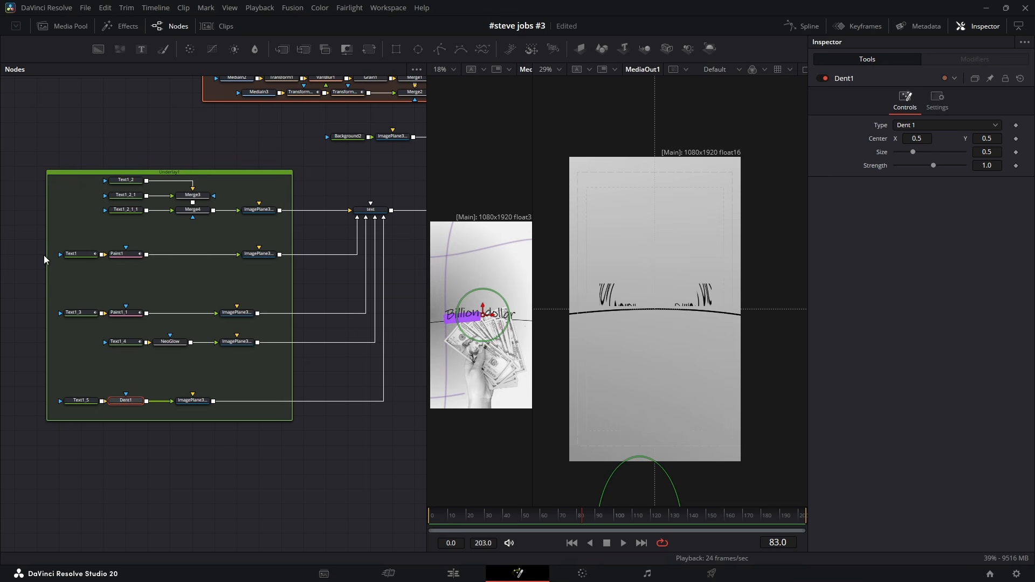
pyautogui.click(917, 125)
pyautogui.click(914, 151)
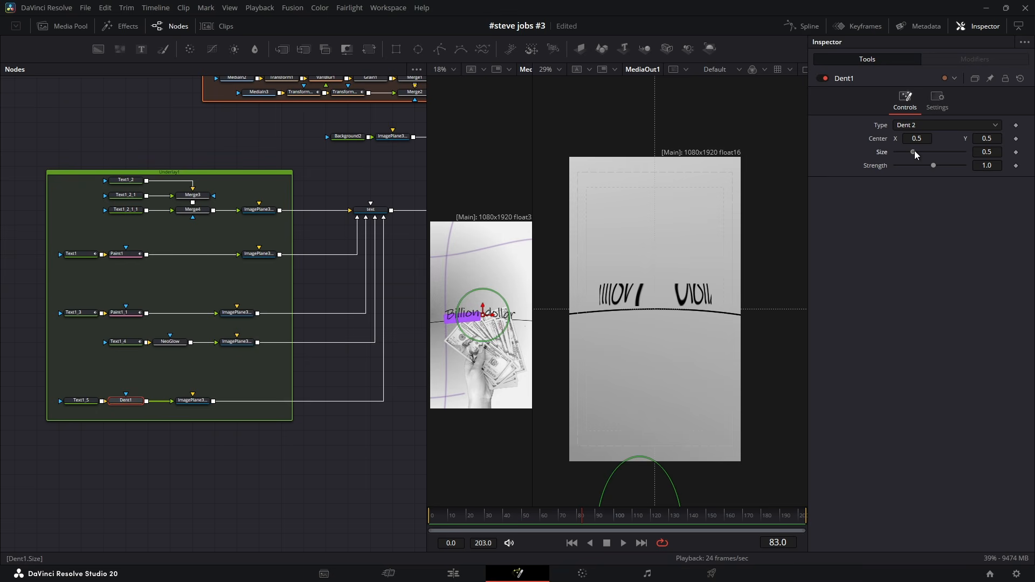
pyautogui.moveTo(930, 164)
pyautogui.mouseDown()
pyautogui.moveTo(921, 163)
pyautogui.moveTo(930, 165)
pyautogui.mouseUp()
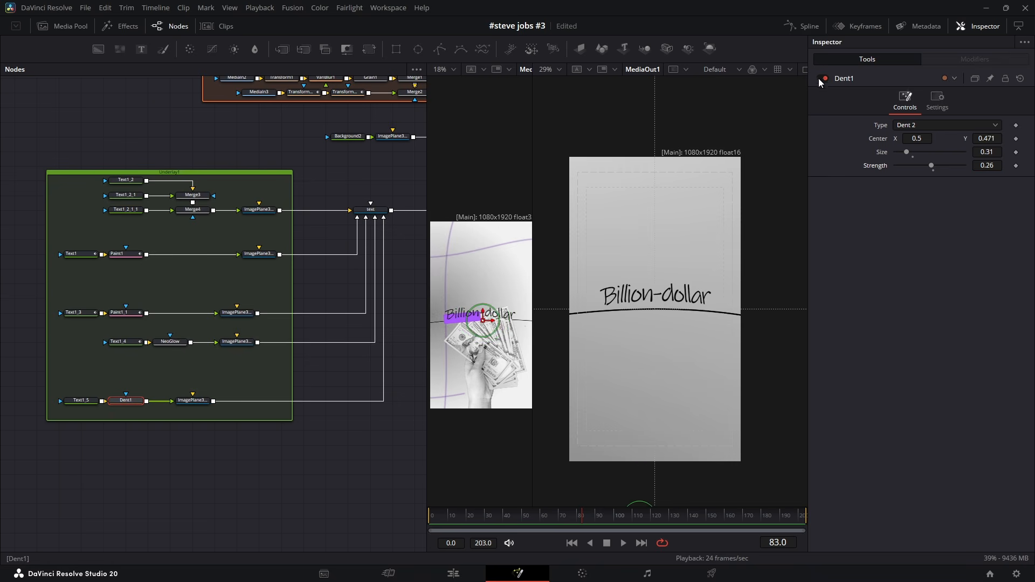
pyautogui.click(821, 77)
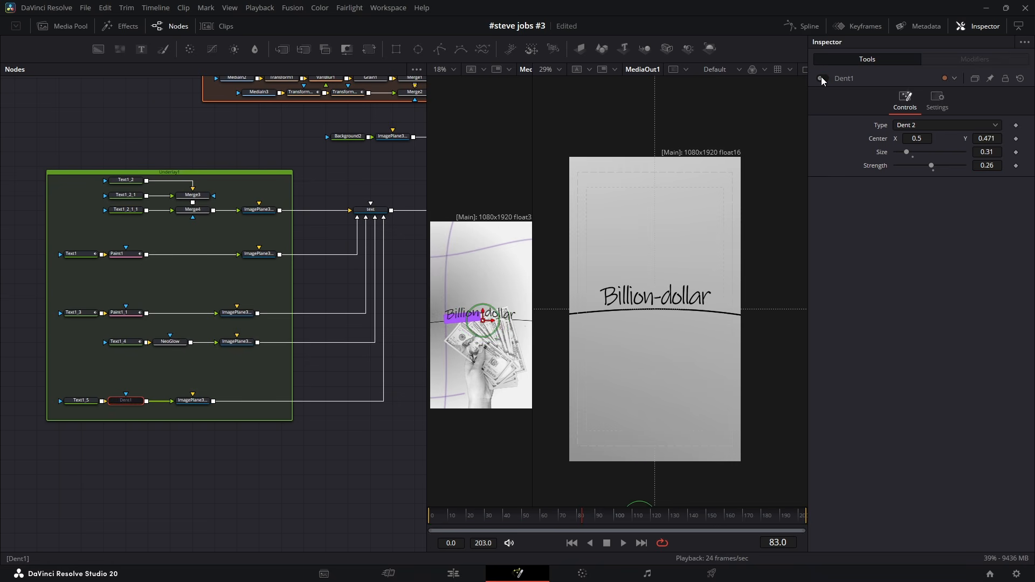
pyautogui.click(821, 78)
pyautogui.click(81, 400)
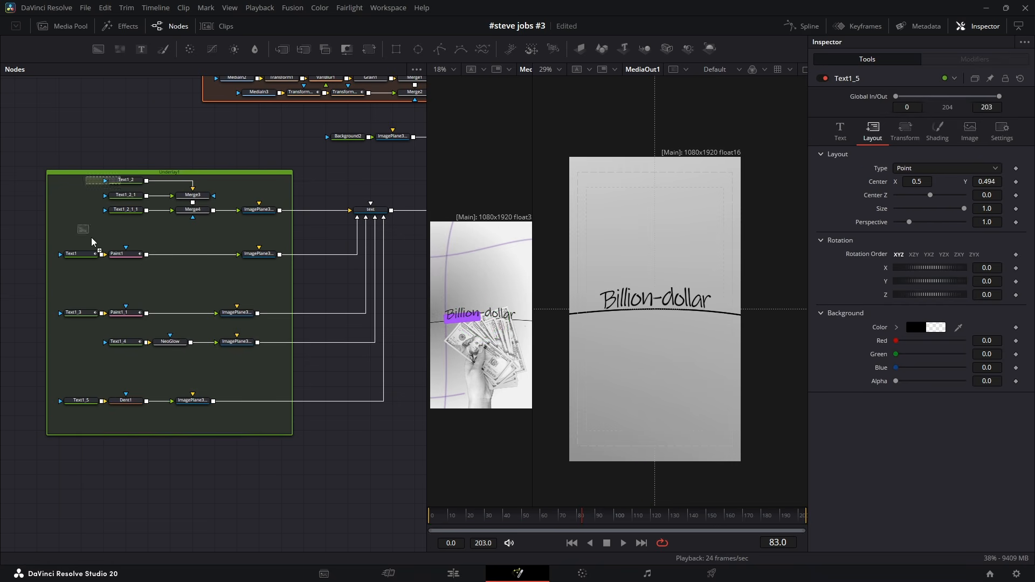
# Merge a new Background node beneath the dented text before its image plane and mask the background with a Rectangle.
pyautogui.click(133, 416)
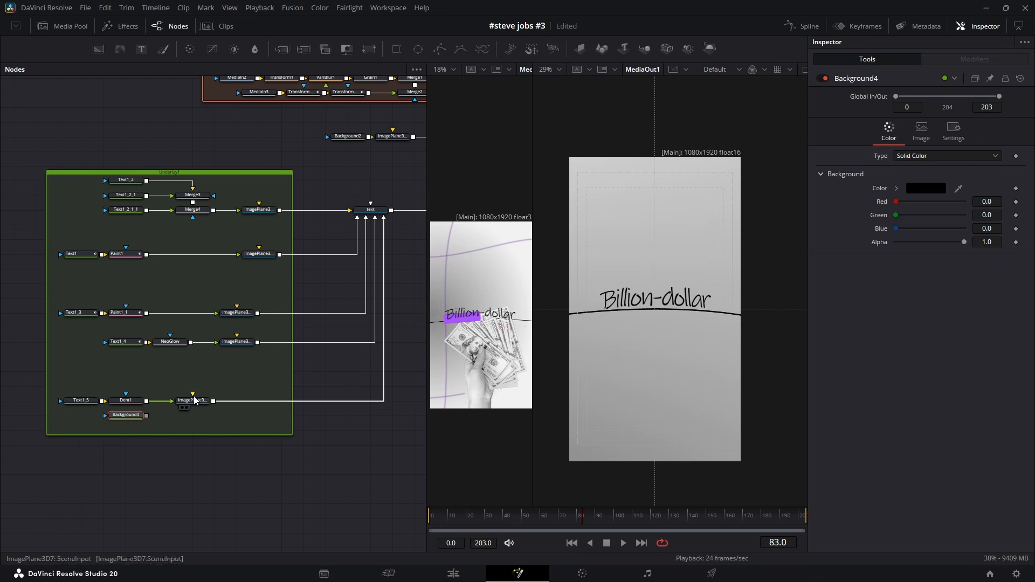
pyautogui.click(193, 400)
pyautogui.moveTo(147, 416); pyautogui.dragTo(189, 428)
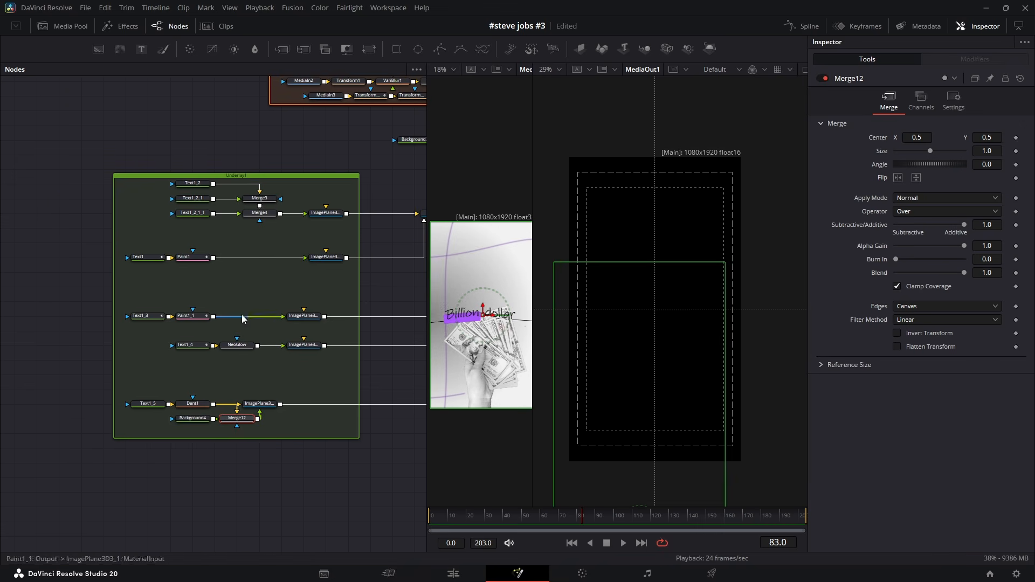
pyautogui.moveTo(396, 50); pyautogui.dragTo(150, 419)
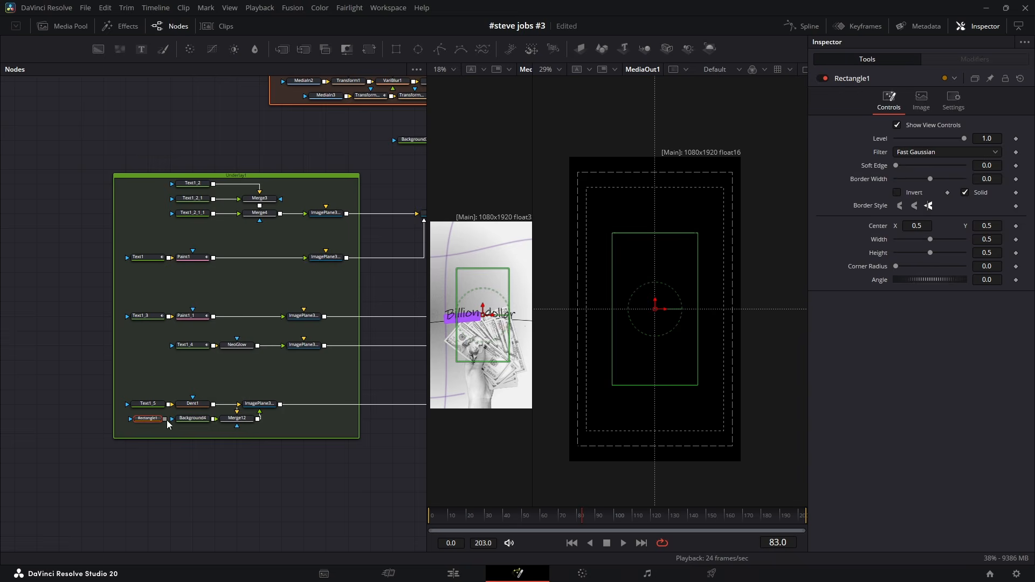
# Change the new background's colour to purple.
pyautogui.click(193, 418)
pyautogui.click(926, 188)
pyautogui.click(432, 246)
pyautogui.click(622, 396)
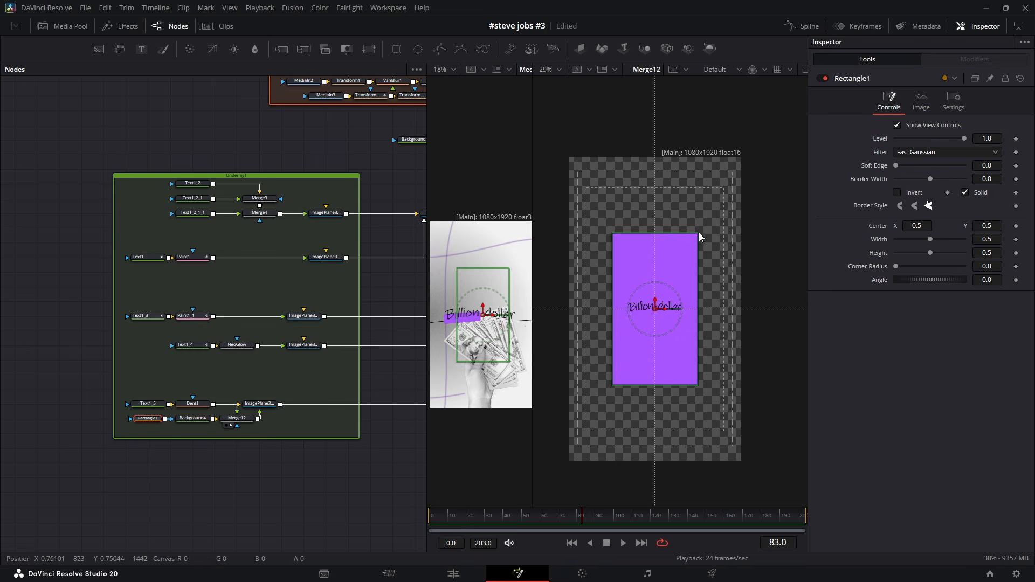
# Shape the rectangle mask into a highlight behind "Billion", about 0.163 wide and 0.021 high, centered near X 0.424, Y 0.499, with an 8.6 angle.
pyautogui.moveTo(699, 238); pyautogui.dragTo(606, 312)
pyautogui.scroll(5, 663, 312)
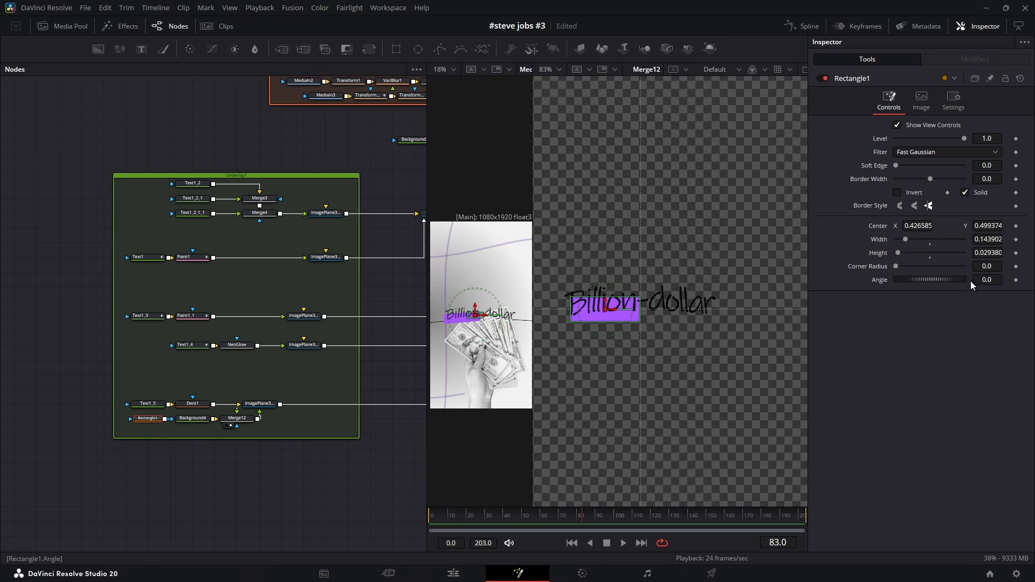
pyautogui.moveTo(970, 280); pyautogui.dragTo(989, 282)
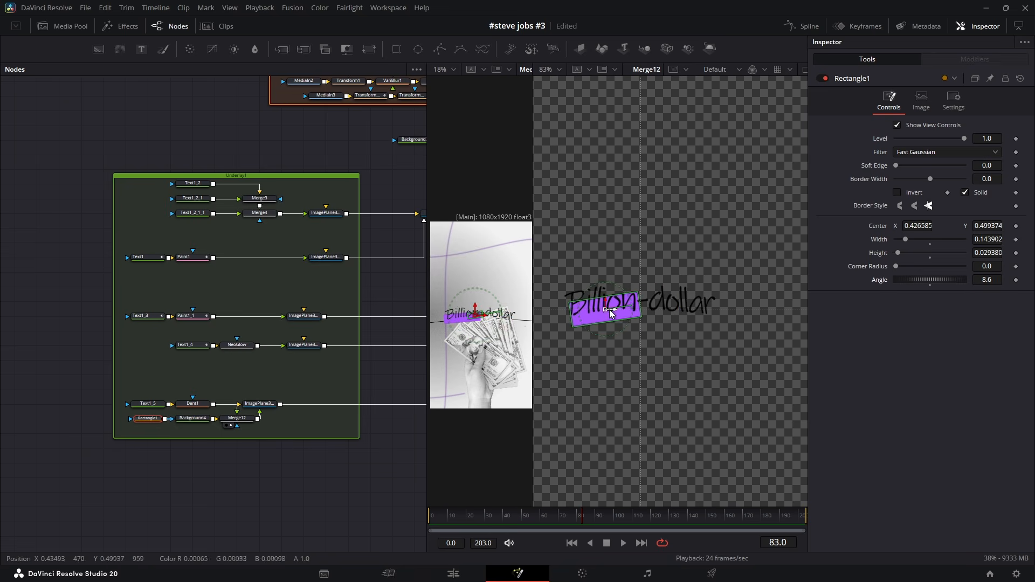
pyautogui.moveTo(612, 314)
pyautogui.mouseDown()
pyautogui.moveTo(604, 307)
pyautogui.moveTo(642, 299)
pyautogui.moveTo(605, 309)
pyautogui.mouseUp()
pyautogui.moveTo(906, 239); pyautogui.dragTo(908, 240)
# Feed a second Rectangle mask into the highlight's mask and set its width and height to 1.0.
pyautogui.click(263, 424)
pyautogui.moveTo(263, 424); pyautogui.dragTo(47, 414)
pyautogui.scroll(-3, 47, 414)
pyautogui.moveTo(302, 289); pyautogui.dragTo(678, 289)
pyautogui.scroll(-5, 678, 289)
pyautogui.moveTo(164, 373); pyautogui.dragTo(234, 347)
pyautogui.scroll(5, 108, 356)
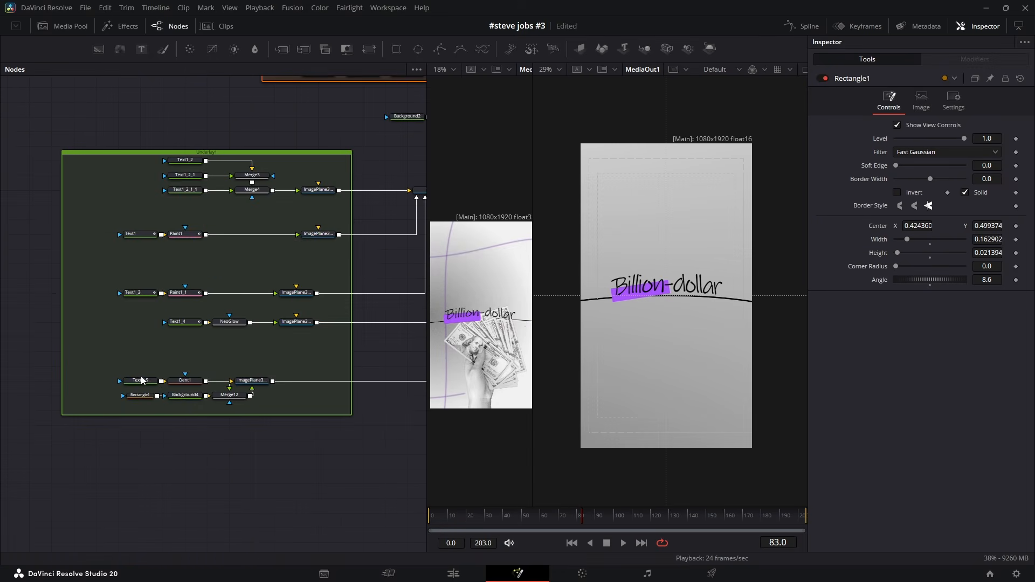
pyautogui.moveTo(396, 49); pyautogui.dragTo(100, 397)
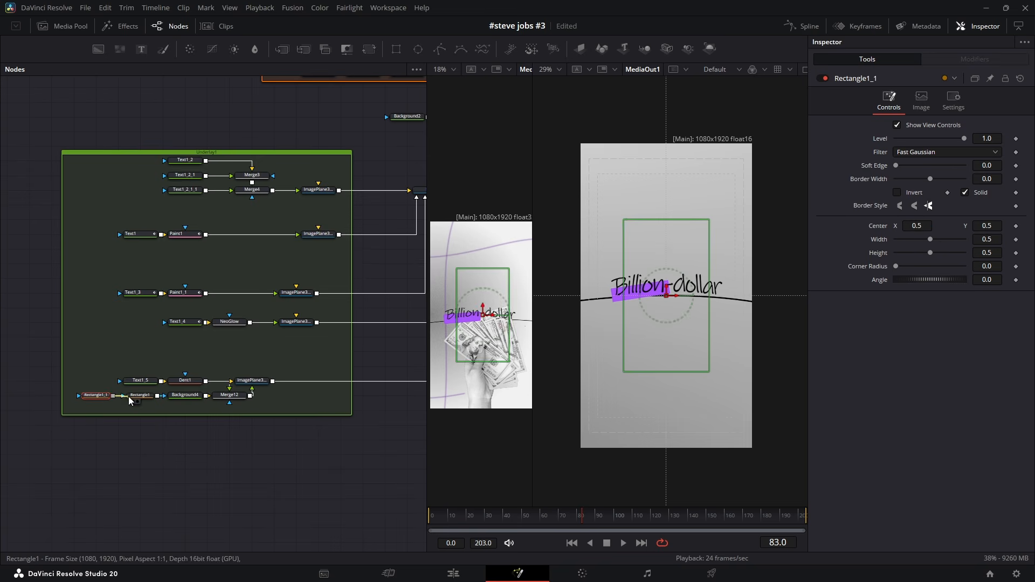
pyautogui.moveTo(929, 239); pyautogui.dragTo(965, 240)
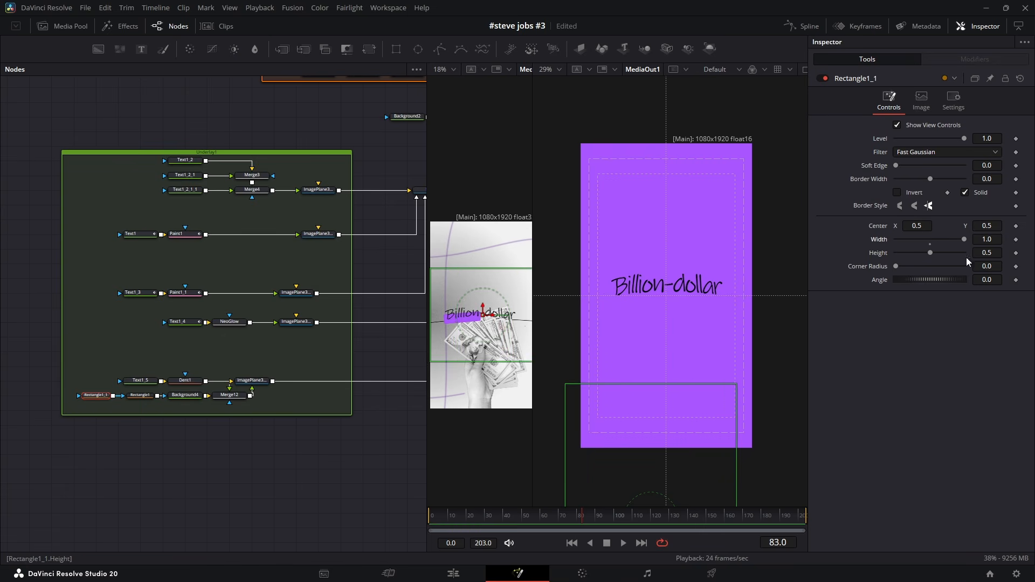
# Set the paint mode of the highlight's original rectangle mask to Minimum.
pyautogui.click(139, 395)
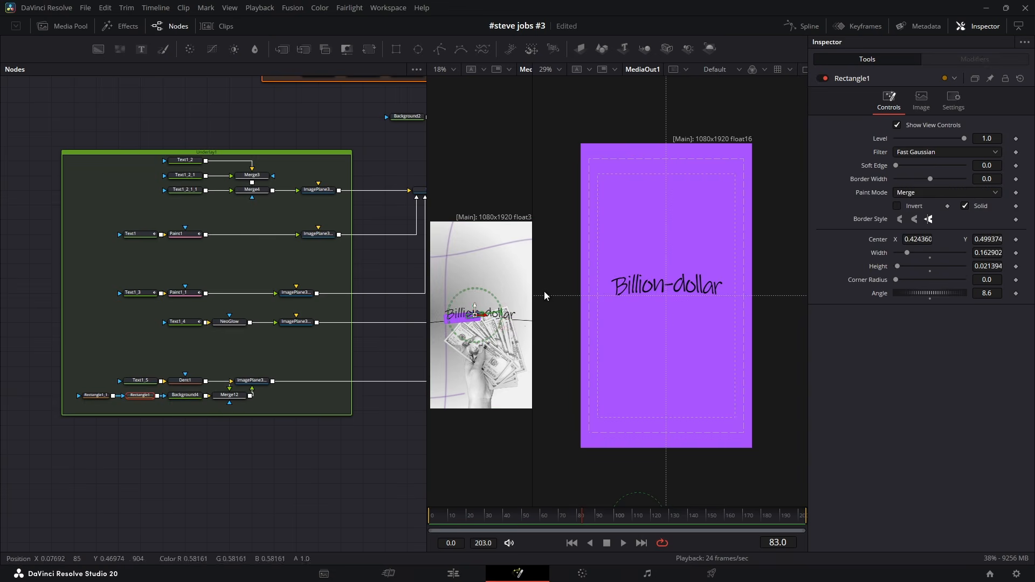
pyautogui.click(916, 192)
pyautogui.click(917, 237)
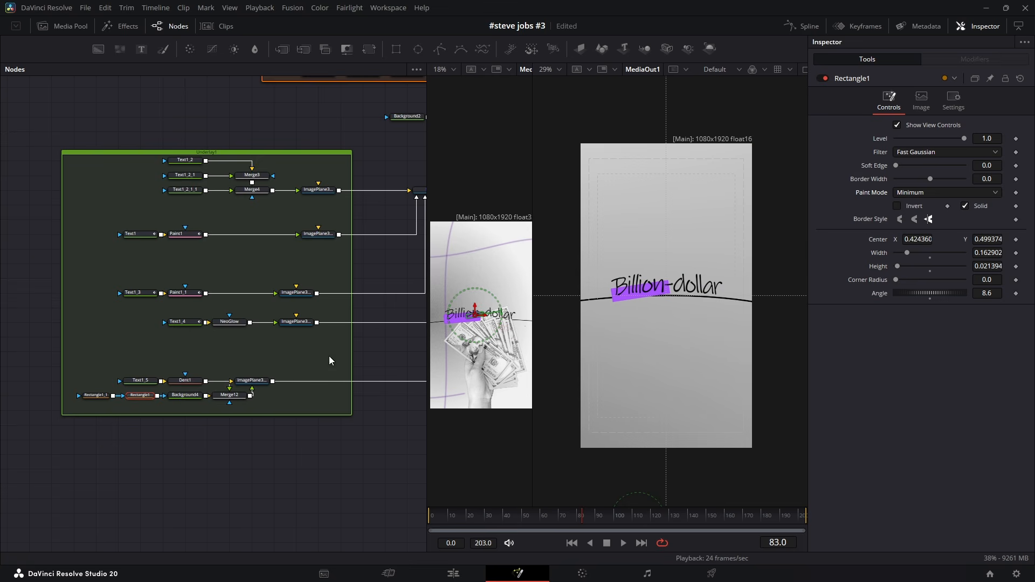
# Keyframe the second rectangle's center X from -0.552 at frame 75 to 0.575 at frame 84 to reveal the highlight.
pyautogui.click(100, 398)
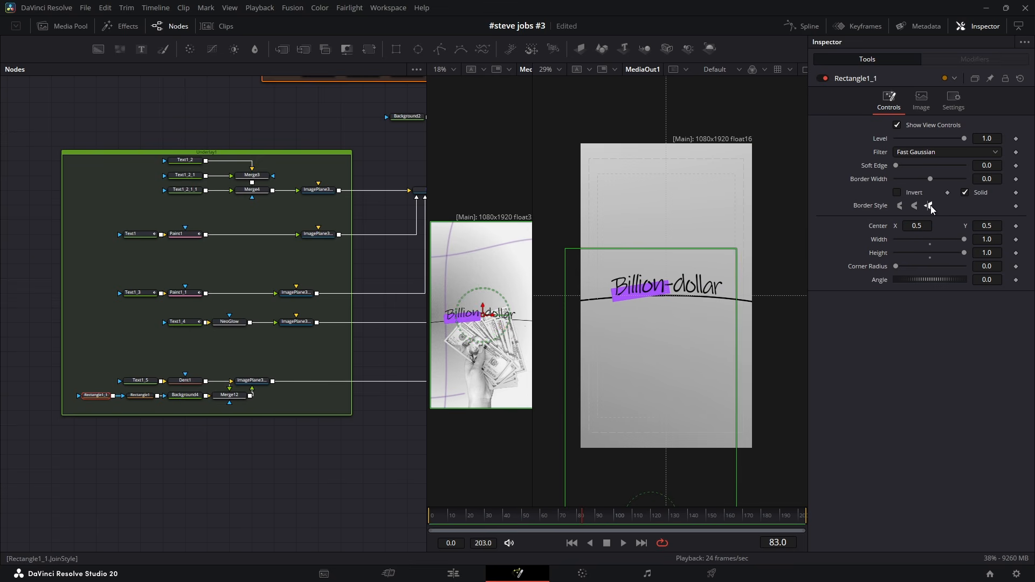
pyautogui.moveTo(917, 226); pyautogui.dragTo(775, 226)
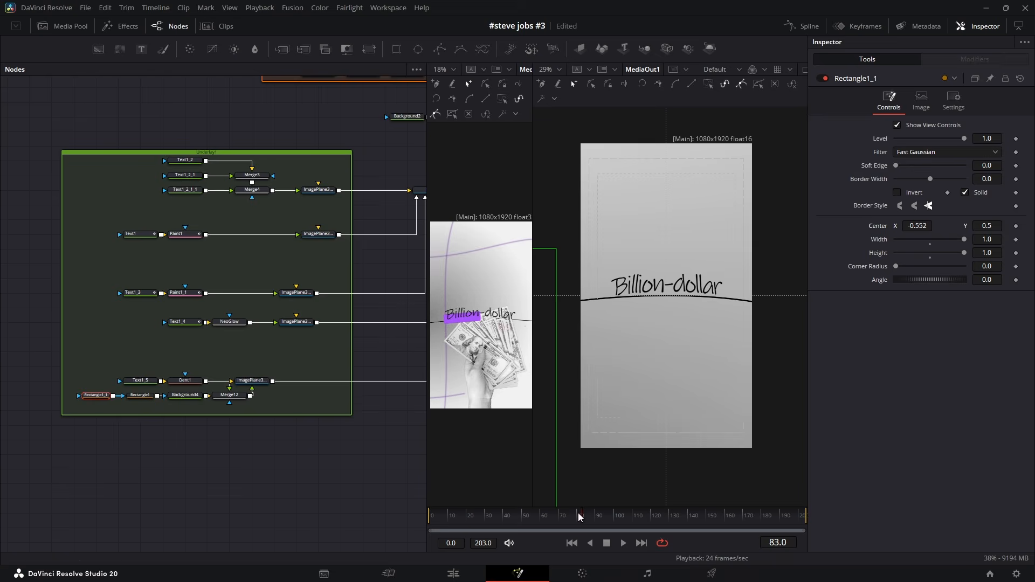
pyautogui.moveTo(578, 514); pyautogui.dragTo(568, 516)
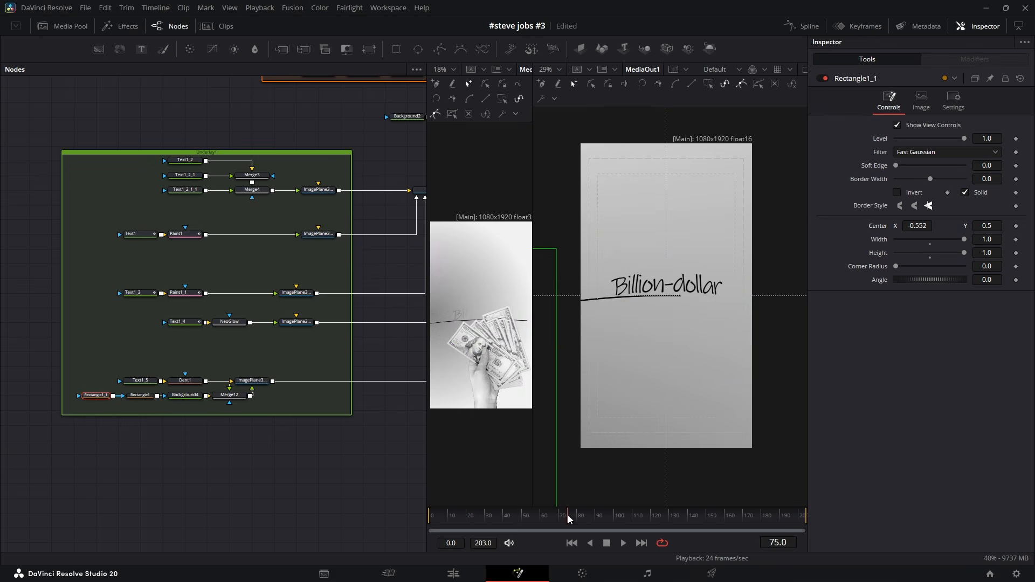
pyautogui.click(1015, 226)
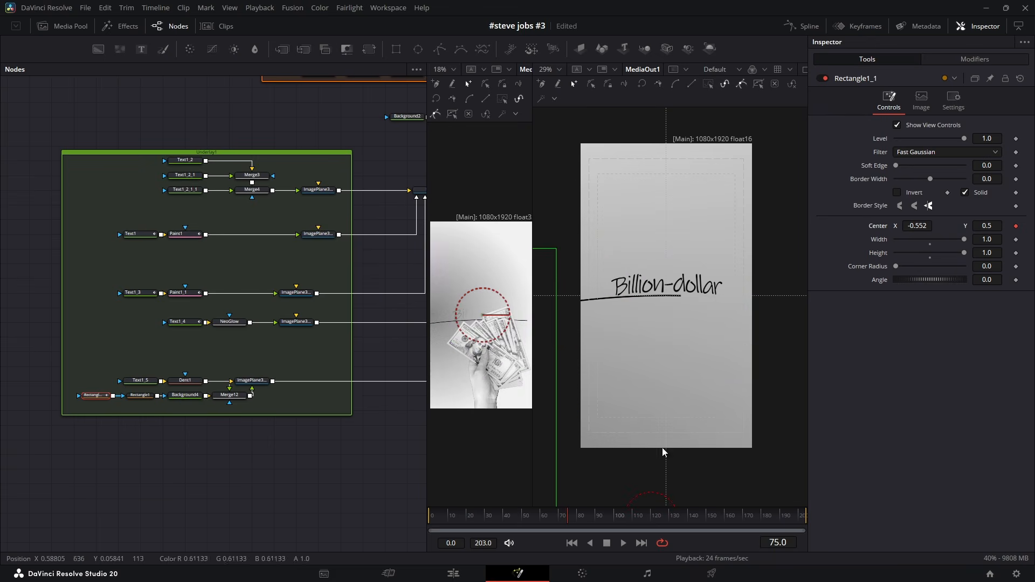
pyautogui.moveTo(575, 515); pyautogui.dragTo(584, 516)
pyautogui.moveTo(911, 224); pyautogui.dragTo(972, 224)
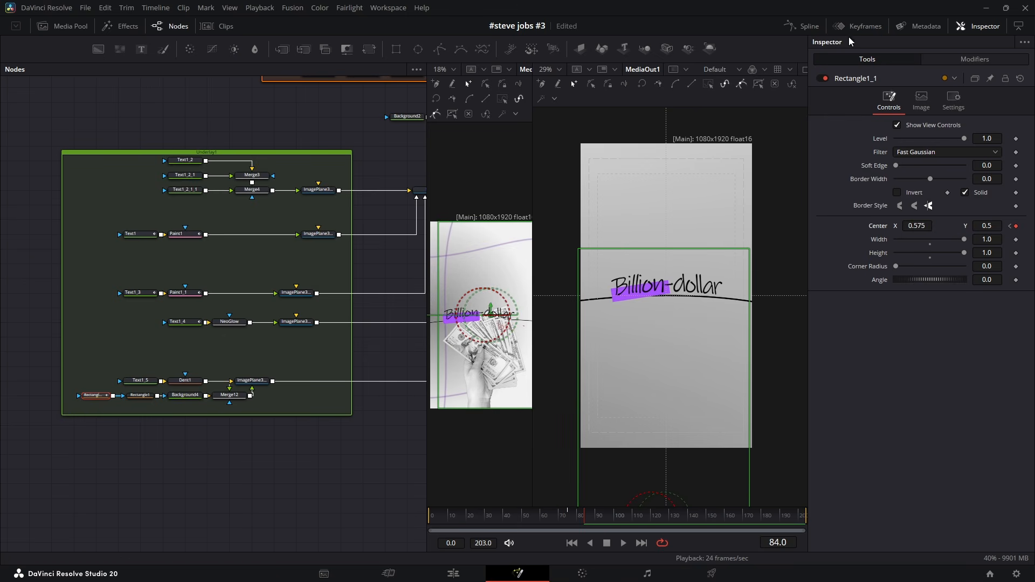
# Smooth the second rectangle's center keyframes with an ease of 73.3 and set its soft edge to 0.0189.
pyautogui.click(803, 26)
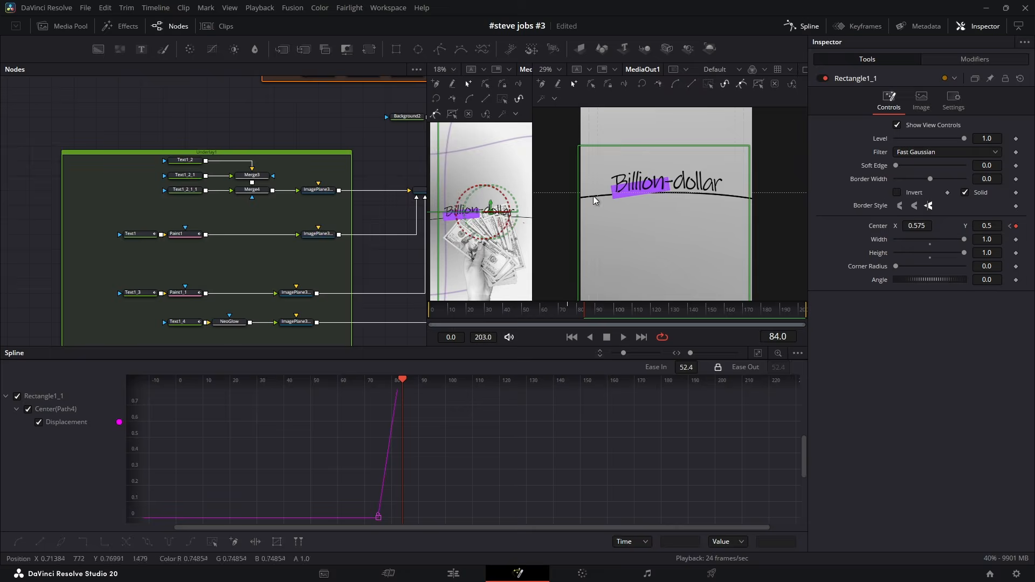
pyautogui.click(758, 354)
pyautogui.moveTo(686, 367); pyautogui.dragTo(706, 368)
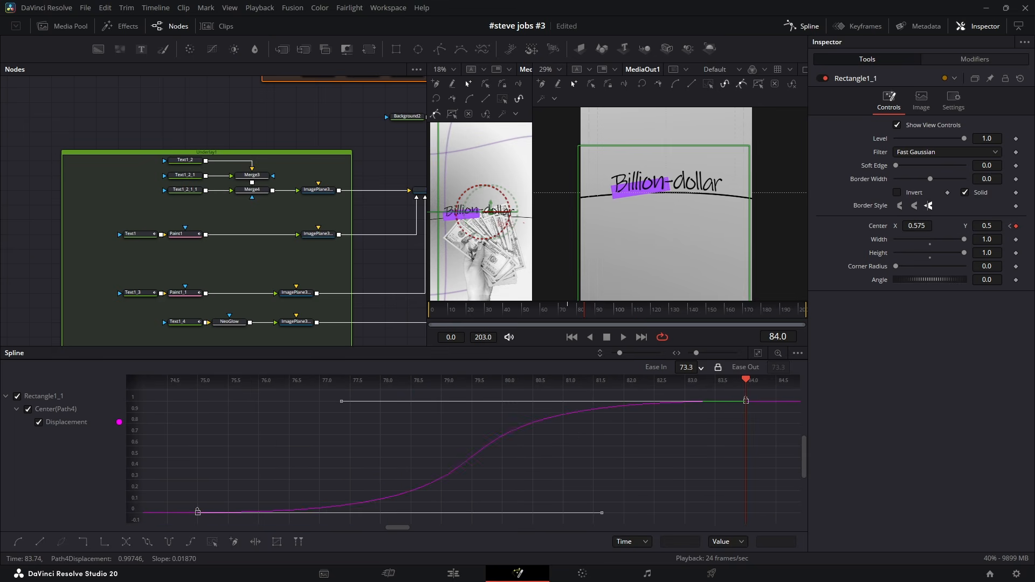
pyautogui.click(793, 28)
pyautogui.moveTo(566, 518)
pyautogui.mouseDown()
pyautogui.moveTo(587, 519)
pyautogui.moveTo(567, 519)
pyautogui.mouseUp()
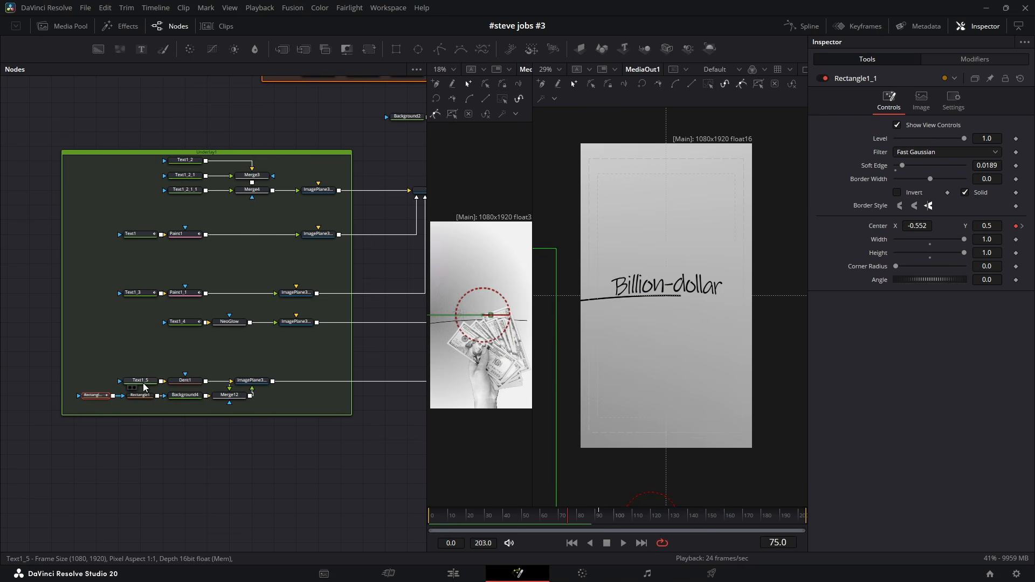
# Add a Follower modifier to the "Billion-dollar" text and give it a small delay between each character.
pyautogui.click(142, 382)
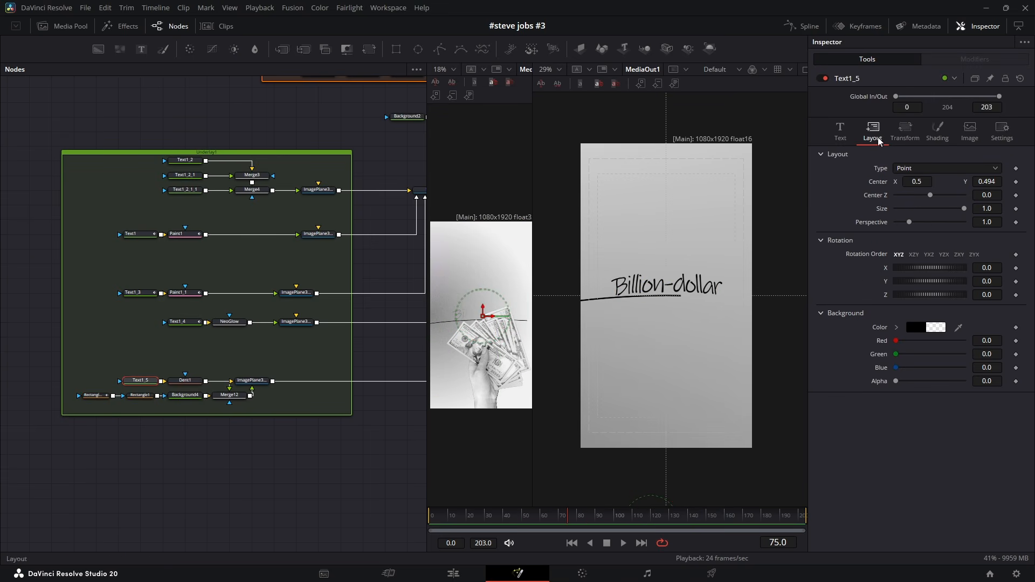
pyautogui.click(843, 129)
pyautogui.rightClick(875, 222)
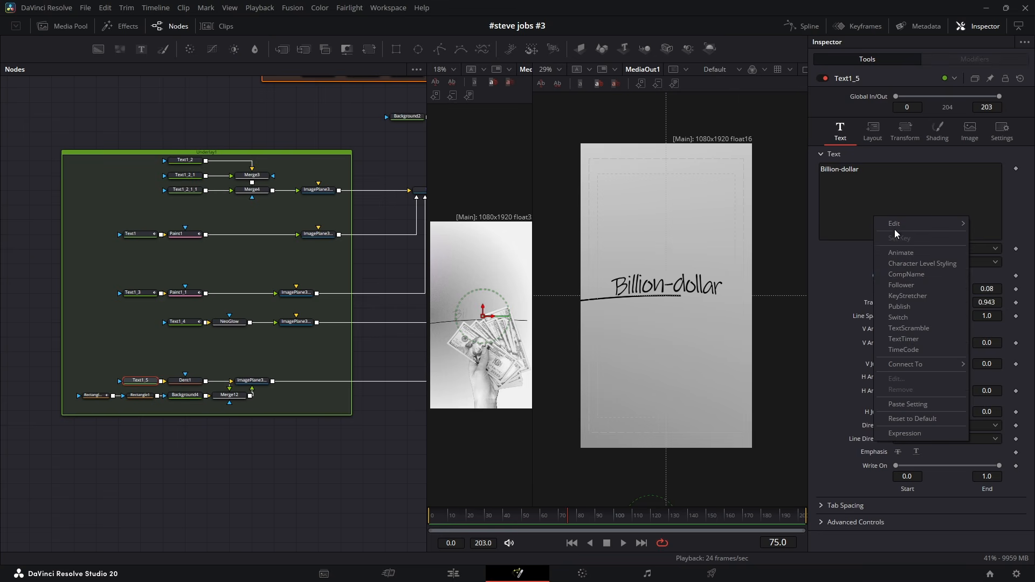
pyautogui.click(909, 275)
pyautogui.click(955, 62)
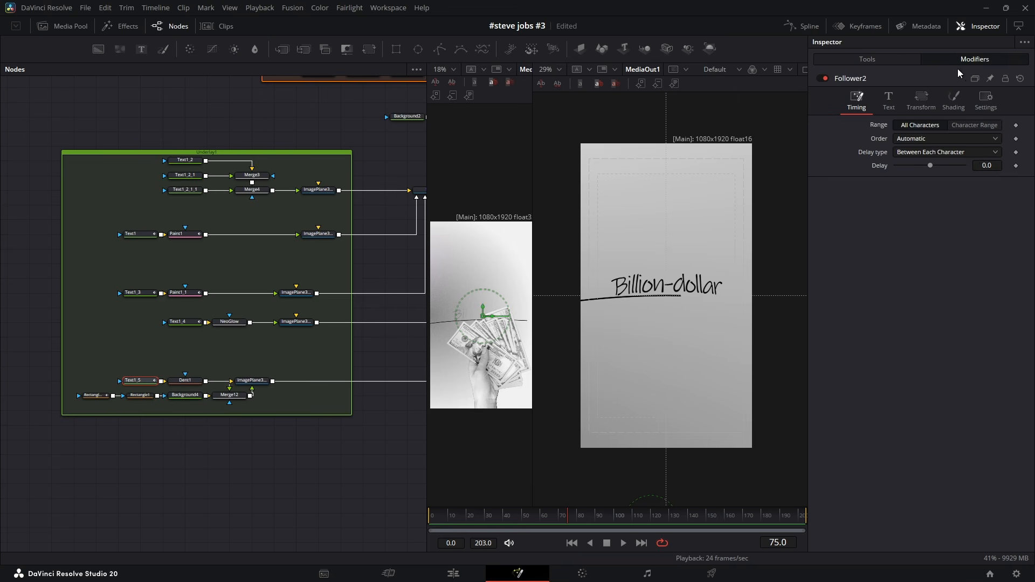
pyautogui.moveTo(987, 164); pyautogui.dragTo(991, 164)
# Keyframe the Follower's shading opacity from 0.0 at frame 75 to 1.0 at frame 83.
pyautogui.click(953, 101)
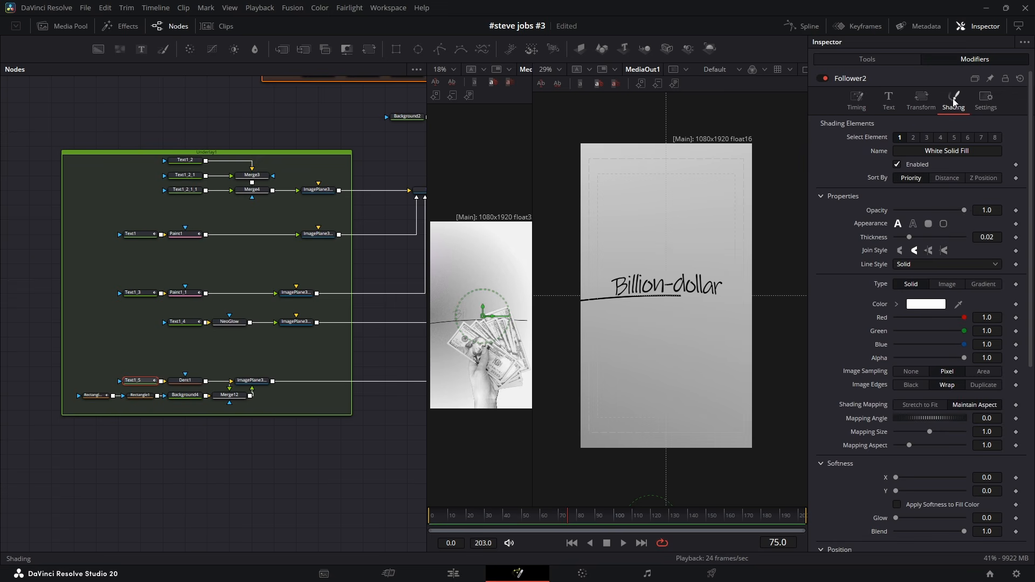
pyautogui.click(1016, 211)
pyautogui.click(583, 516)
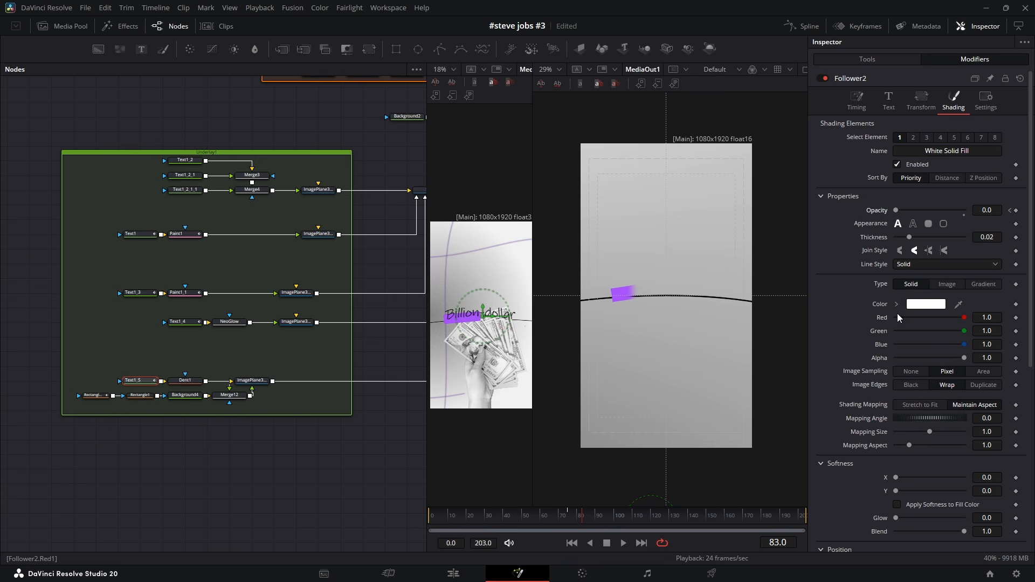
pyautogui.moveTo(896, 210); pyautogui.dragTo(965, 211)
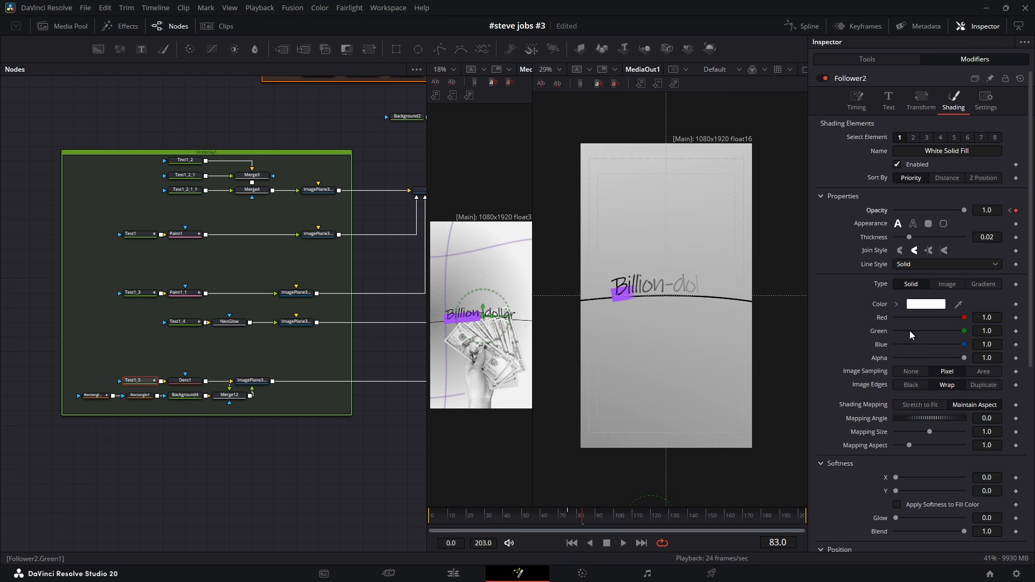
# Smooth the Follower's shading opacity keyframes and scrub around frame 83 to check the character-by-character reveal.
pyautogui.click(804, 26)
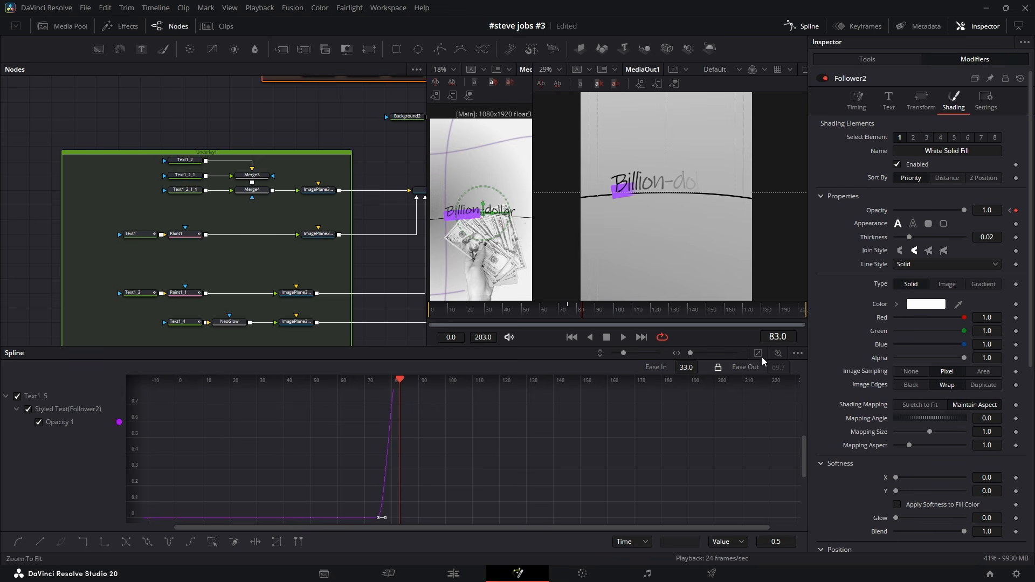
pyautogui.click(804, 26)
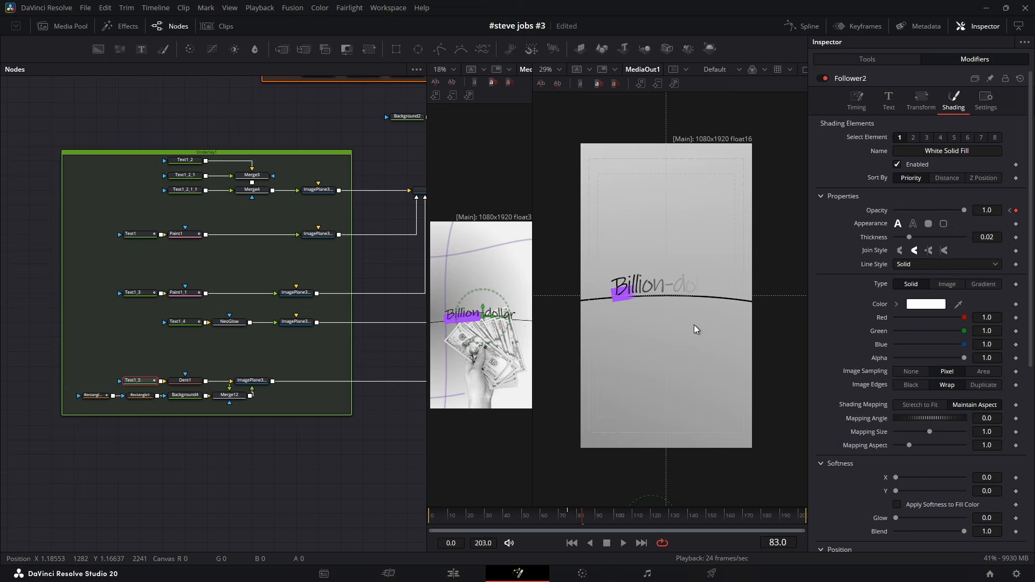
pyautogui.click(571, 519)
pyautogui.moveTo(571, 520); pyautogui.dragTo(587, 519)
# Add the hand-with-money image 2148547871.jpg from the image bin to an empty area of the node graph.
pyautogui.moveTo(353, 467); pyautogui.dragTo(121, 465)
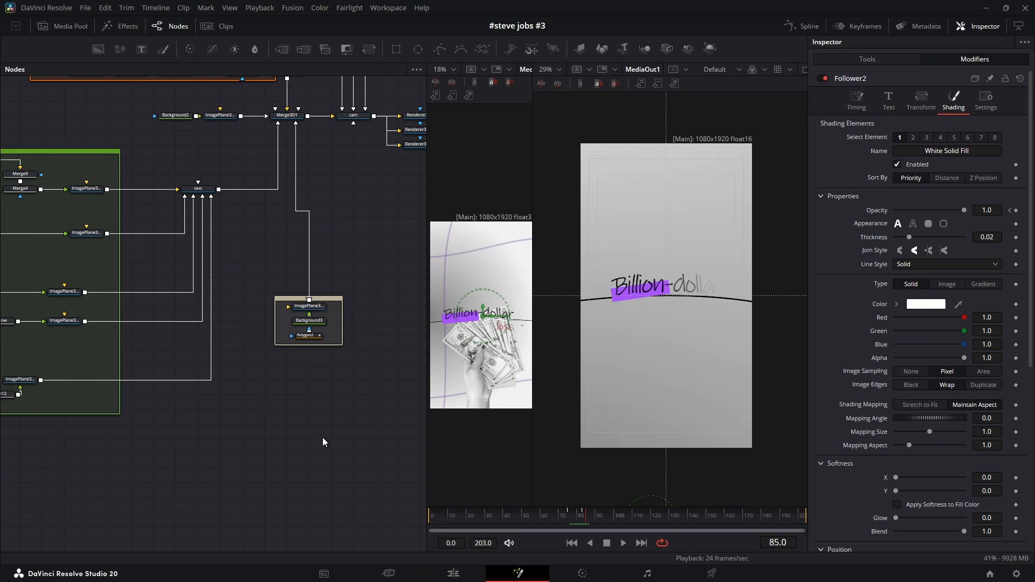
pyautogui.moveTo(324, 438); pyautogui.dragTo(216, 467)
pyautogui.moveTo(269, 307); pyautogui.dragTo(255, 348)
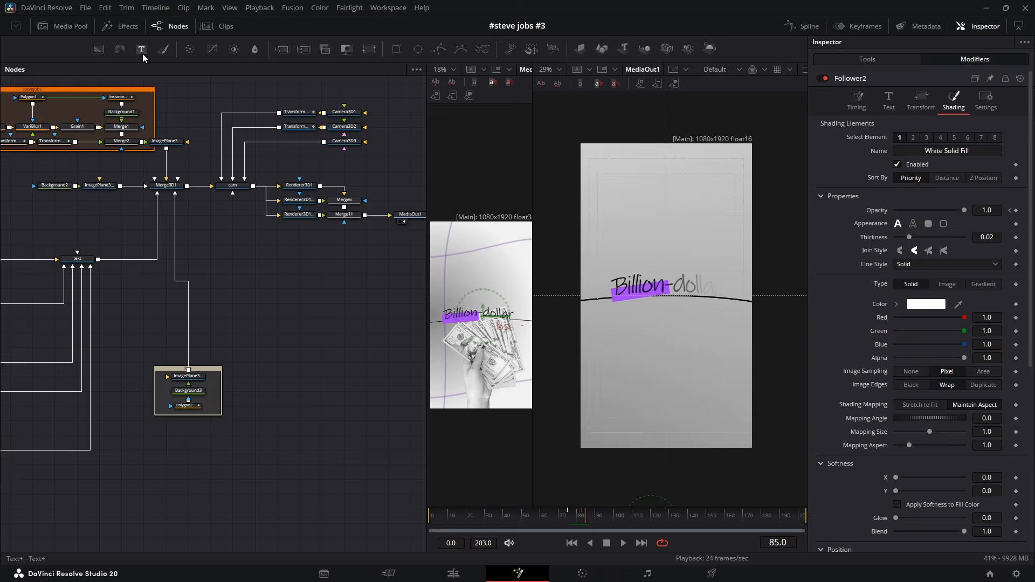
pyautogui.click(70, 26)
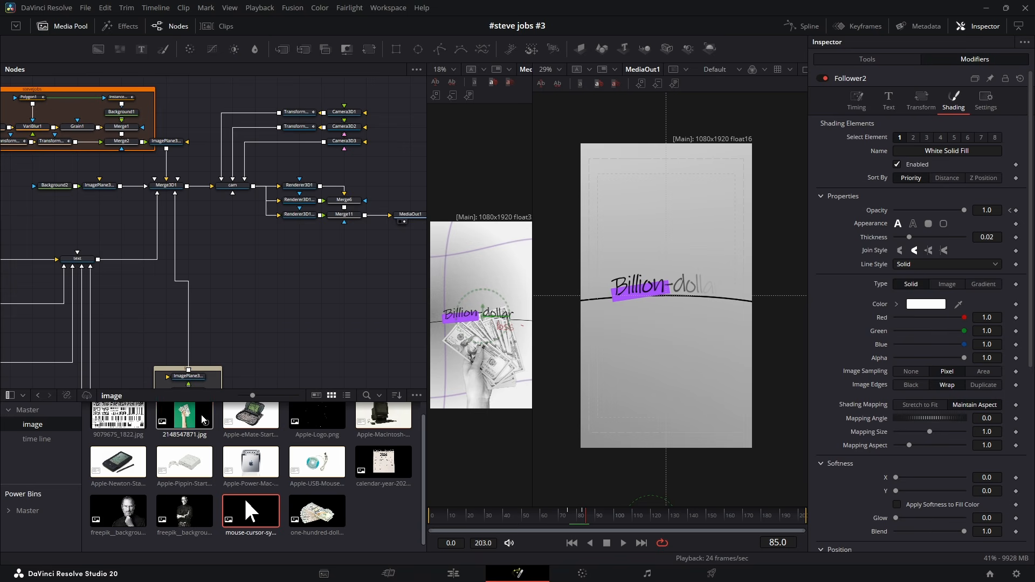
pyautogui.moveTo(184, 415); pyautogui.dragTo(278, 332)
pyautogui.click(72, 27)
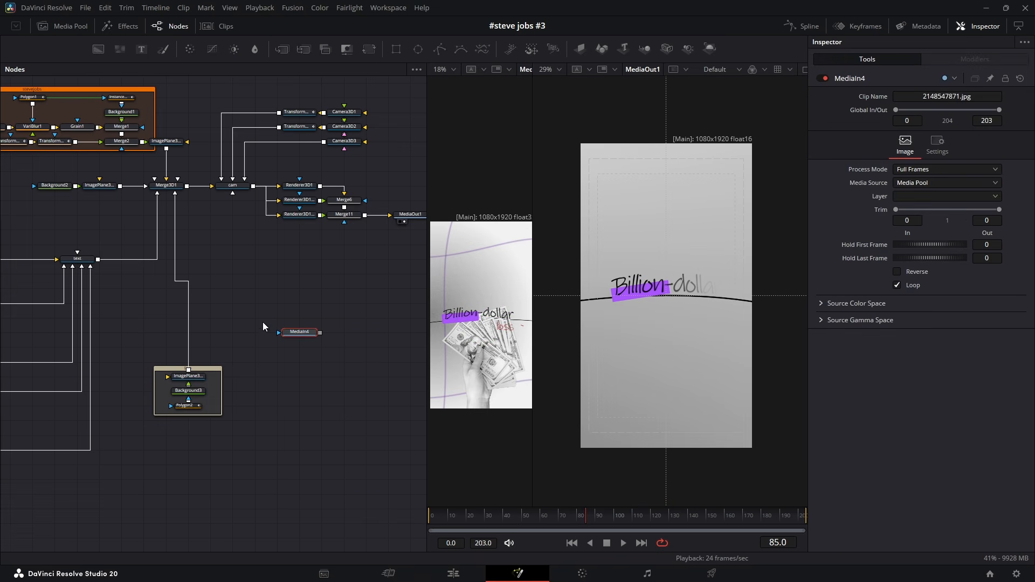
# Add a Chroma Keyer after the money image and sample all the green backdrop areas around the hand to remove them.
pyautogui.click(295, 338)
pyautogui.hotkey('shift', 'space')
pyautogui.write('key')
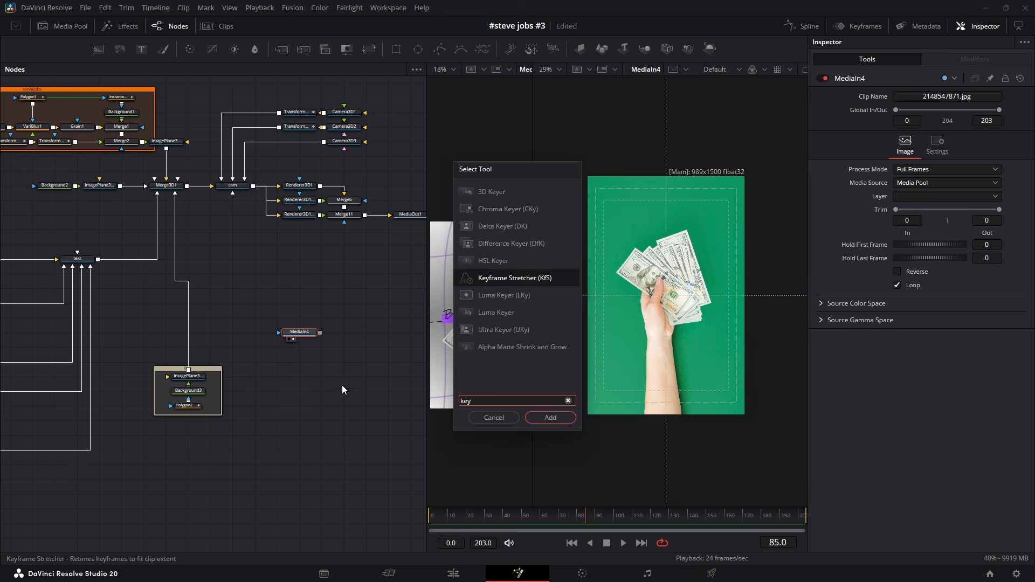
pyautogui.click(512, 210)
pyautogui.click(551, 418)
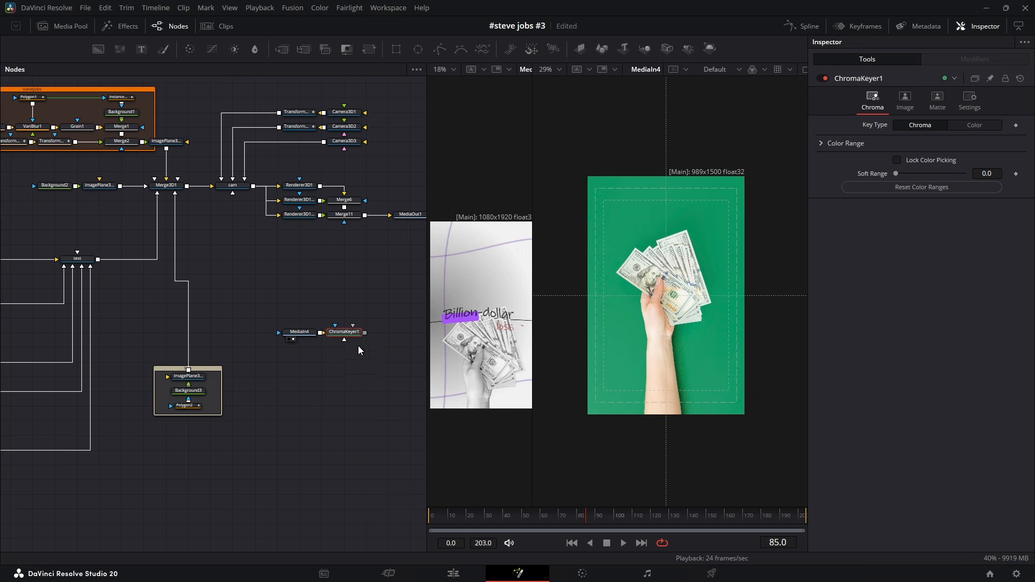
pyautogui.press('2')
pyautogui.moveTo(611, 217)
pyautogui.mouseDown()
pyautogui.moveTo(617, 293)
pyautogui.moveTo(648, 378)
pyautogui.mouseUp()
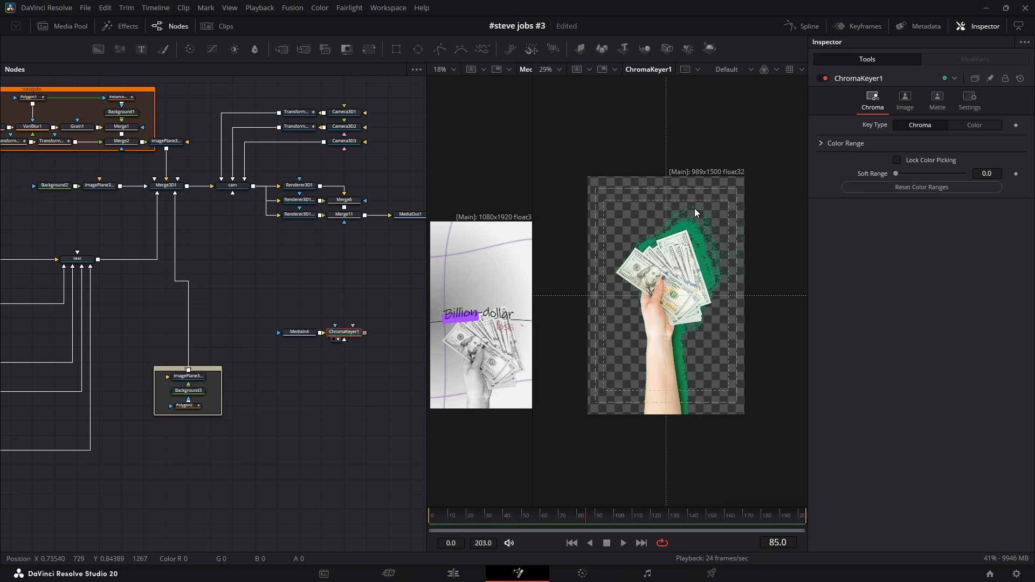
pyautogui.moveTo(694, 210)
pyautogui.mouseDown()
pyautogui.moveTo(742, 243)
pyautogui.moveTo(648, 413)
pyautogui.mouseUp()
pyautogui.scroll(3, 722, 275)
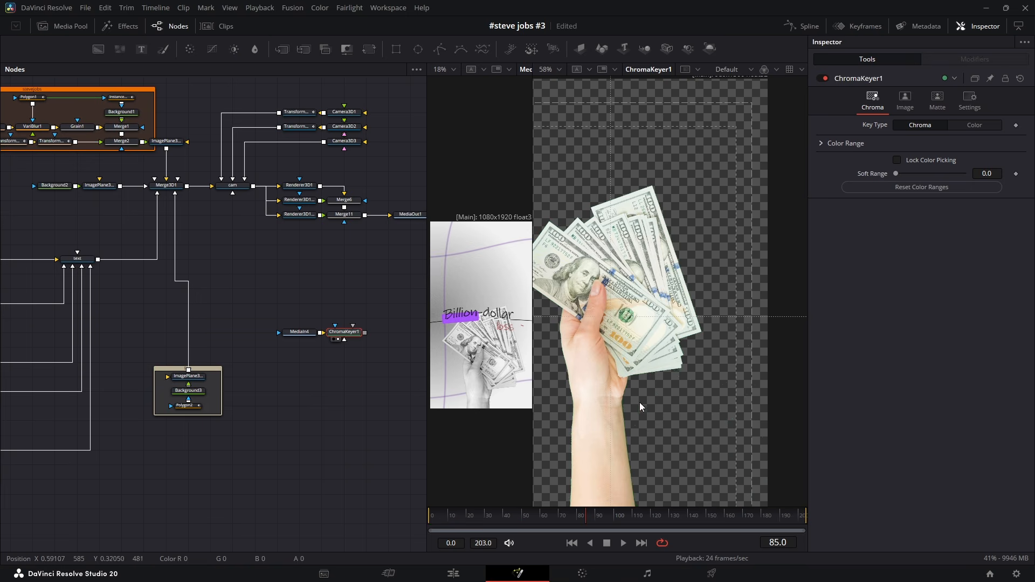
pyautogui.scroll(-3, 652, 399)
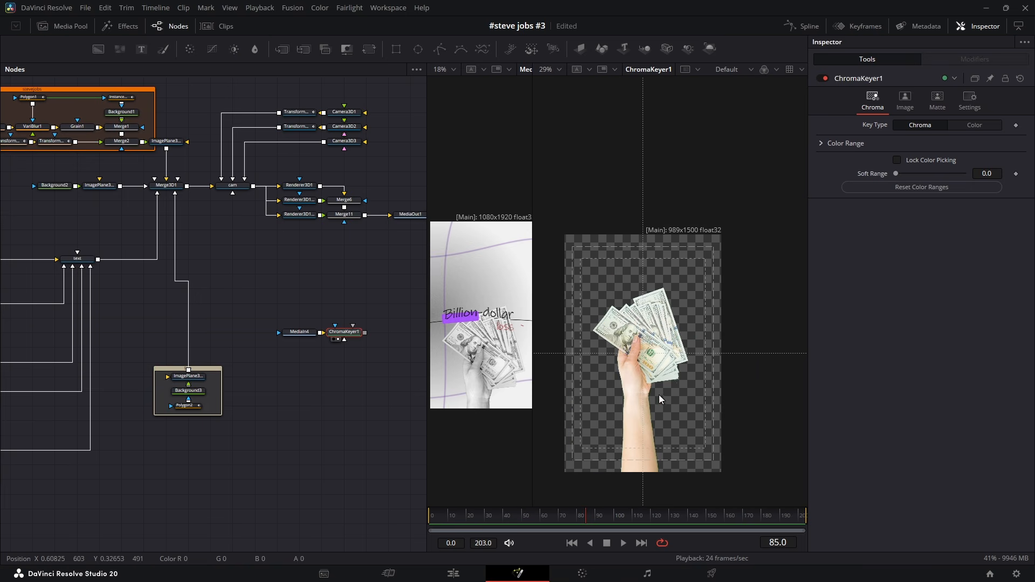
# Add a Color Corrector after the keyer with saturation 0.0, lift -0.504 and gamma 1.085 for a contrasty black-and-white look.
pyautogui.click(190, 48)
pyautogui.moveTo(931, 308); pyautogui.dragTo(833, 305)
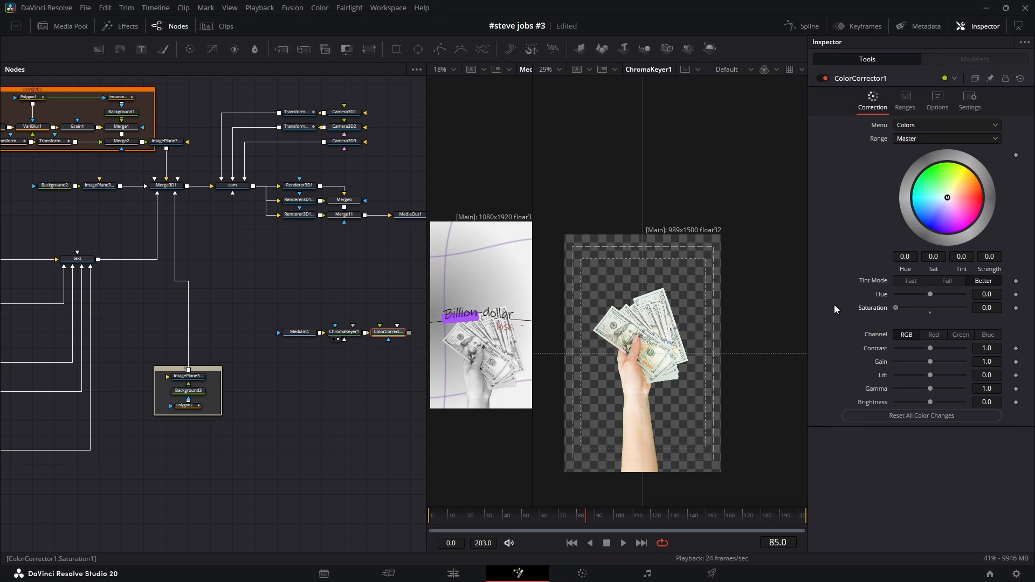
pyautogui.click(382, 339)
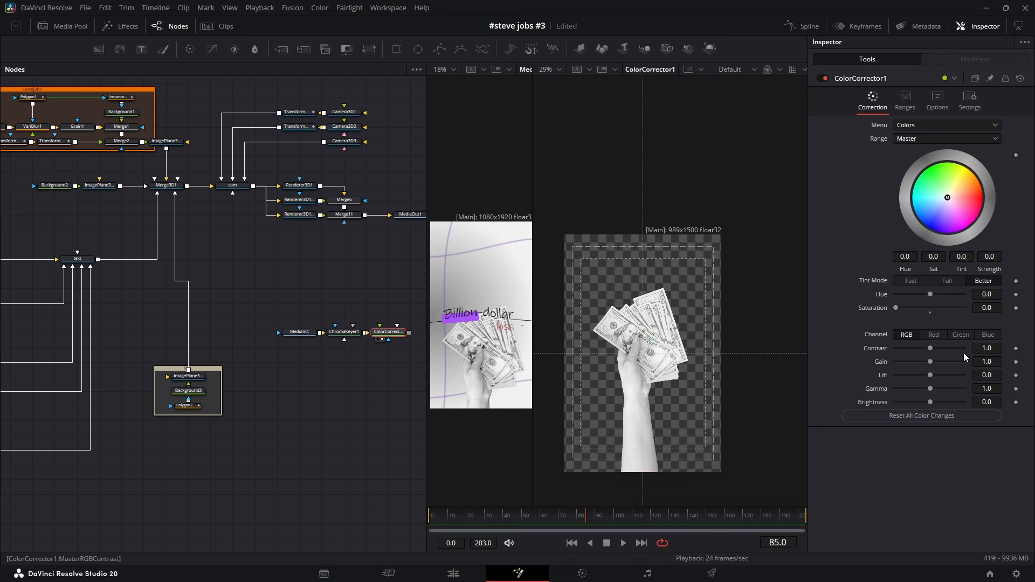
pyautogui.moveTo(983, 379); pyautogui.dragTo(954, 379)
pyautogui.moveTo(884, 379); pyautogui.dragTo(803, 365)
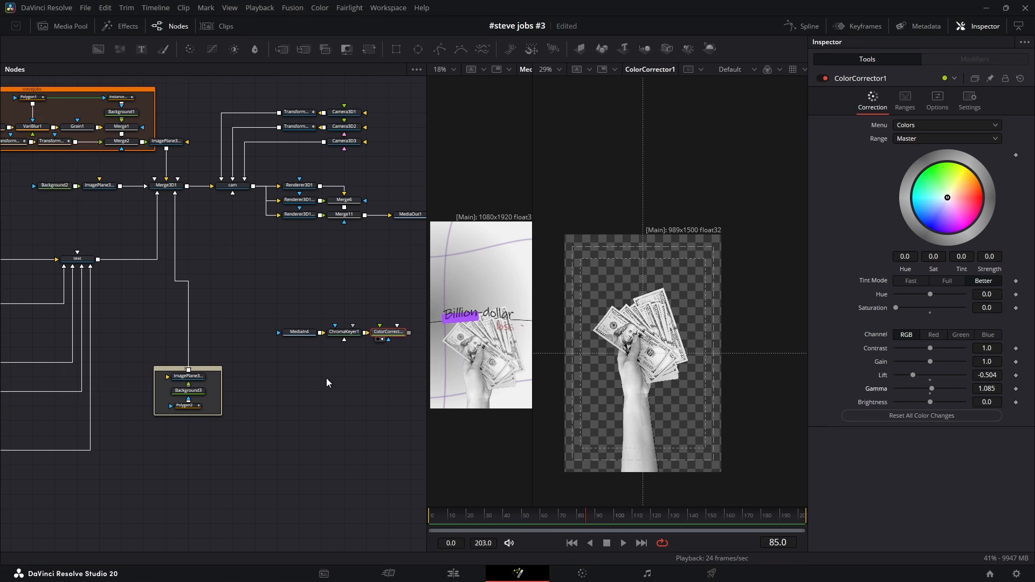
# Add an ImagePlane3D after the color corrector, stack the money nodes vertically, and connect both the money and line image planes to Merge3D1.
pyautogui.moveTo(322, 375); pyautogui.dragTo(233, 384)
pyautogui.click(579, 49)
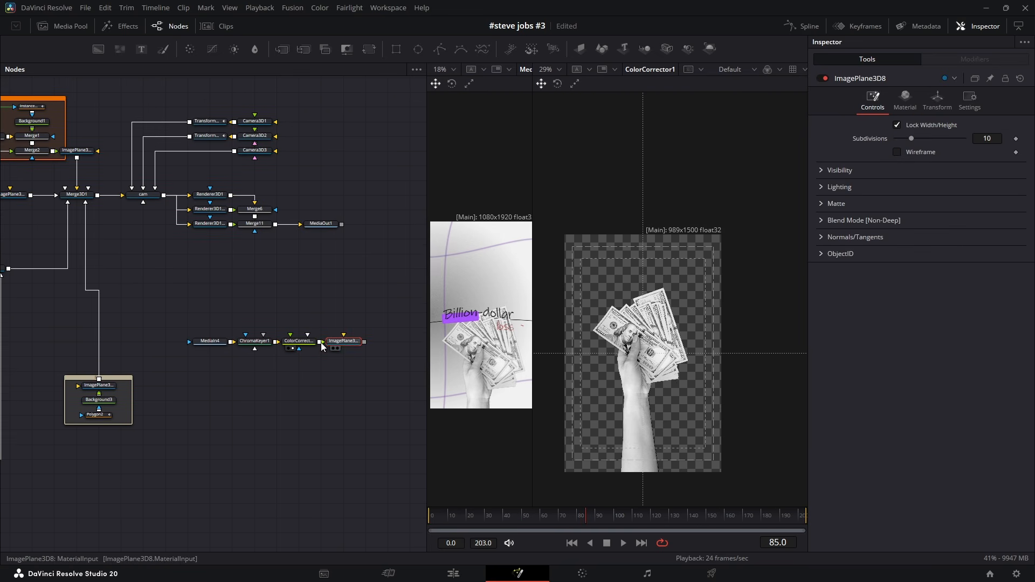
pyautogui.moveTo(334, 342)
pyautogui.mouseDown()
pyautogui.moveTo(312, 329)
pyautogui.moveTo(326, 356)
pyautogui.mouseUp()
pyautogui.moveTo(201, 343); pyautogui.dragTo(312, 379)
pyautogui.moveTo(341, 327); pyautogui.dragTo(87, 202)
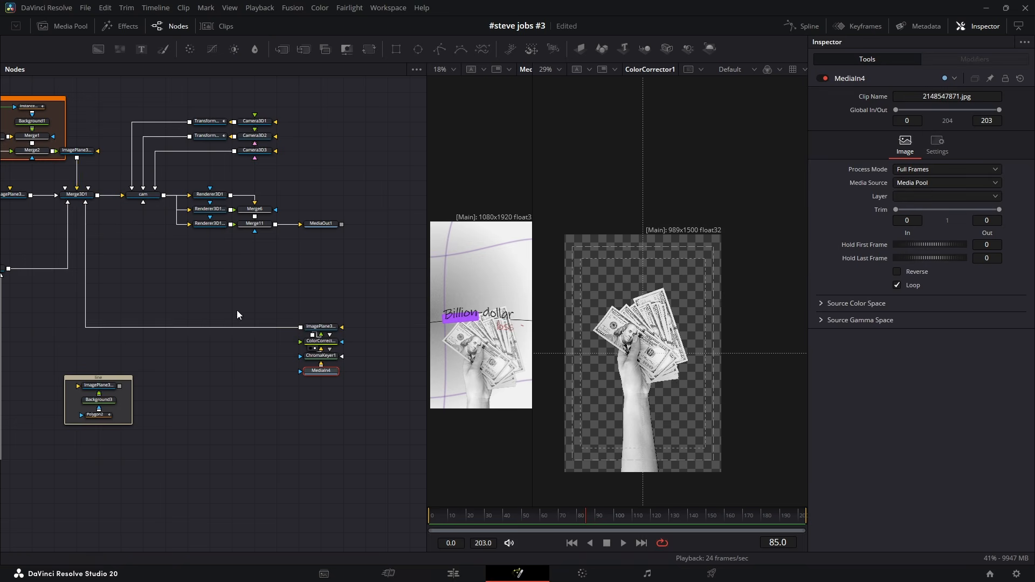
pyautogui.moveTo(119, 386); pyautogui.dragTo(77, 196)
# Move the money node stack closer to the render nodes and group it in an Underlay named "money".
pyautogui.moveTo(283, 308); pyautogui.dragTo(358, 385)
pyautogui.moveTo(317, 328); pyautogui.dragTo(250, 285)
pyautogui.hotkey('shift', 'space')
pyautogui.write('unde')
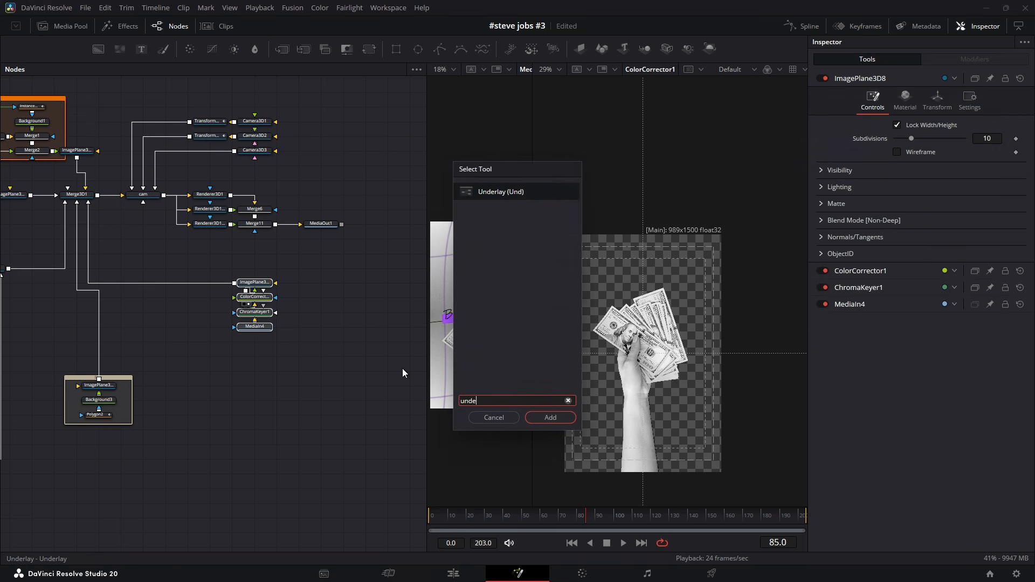
pyautogui.click(550, 418)
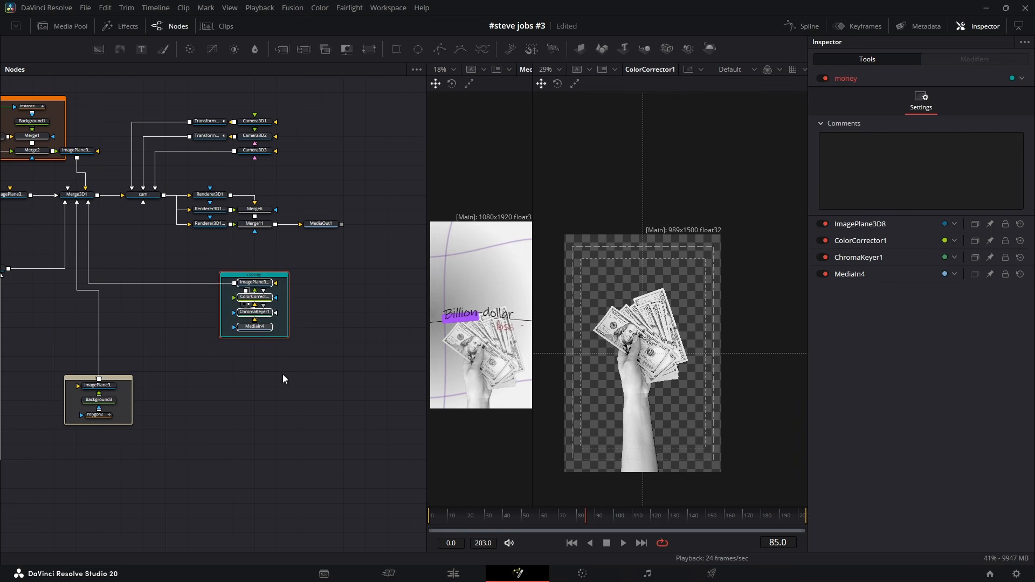
pyautogui.click(282, 375)
# Show MediaOut1 in the viewer and translate the money image plane to X 0.356, Y -0.537, Z -8.05, below the "Billion-dollar" text.
pyautogui.scroll(-3, 151, 371)
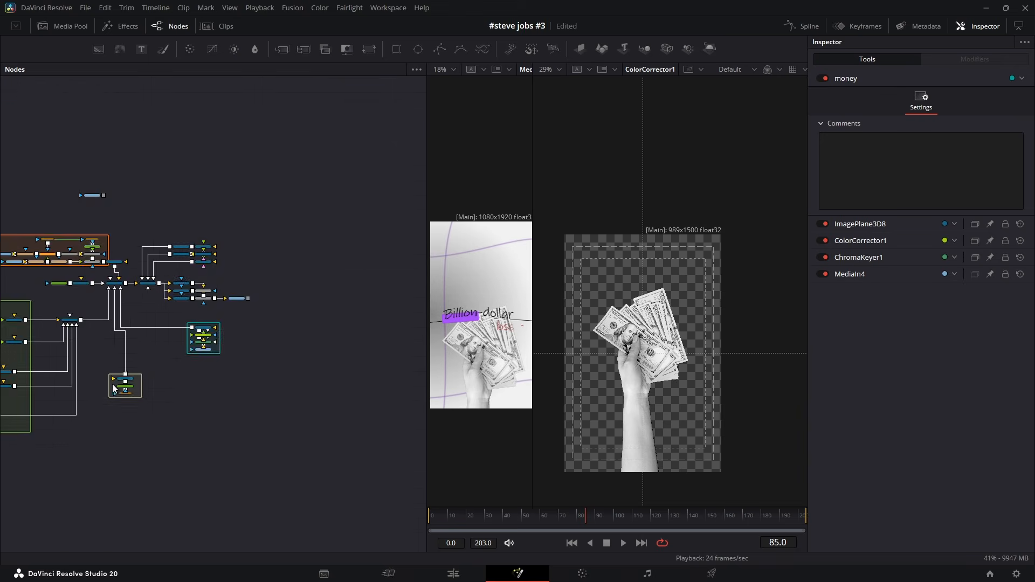
pyautogui.scroll(3, 75, 360)
pyautogui.moveTo(389, 236); pyautogui.dragTo(635, 246)
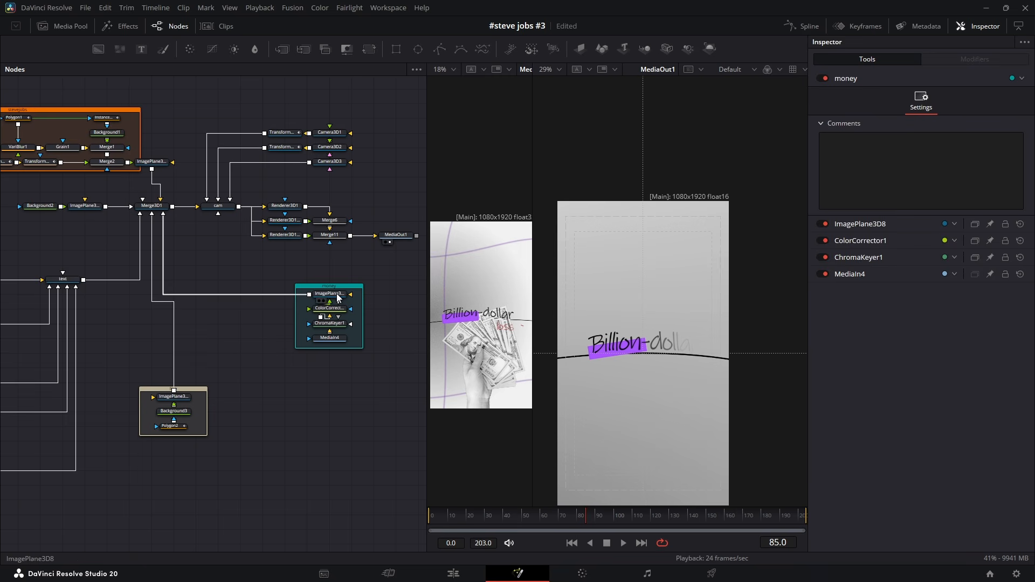
pyautogui.click(337, 294)
pyautogui.click(938, 101)
pyautogui.moveTo(987, 164); pyautogui.dragTo(692, 168)
pyautogui.moveTo(987, 137); pyautogui.dragTo(1004, 137)
pyautogui.moveTo(987, 151); pyautogui.dragTo(938, 165)
pyautogui.moveTo(986, 138); pyautogui.dragTo(968, 151)
pyautogui.moveTo(986, 164); pyautogui.dragTo(940, 165)
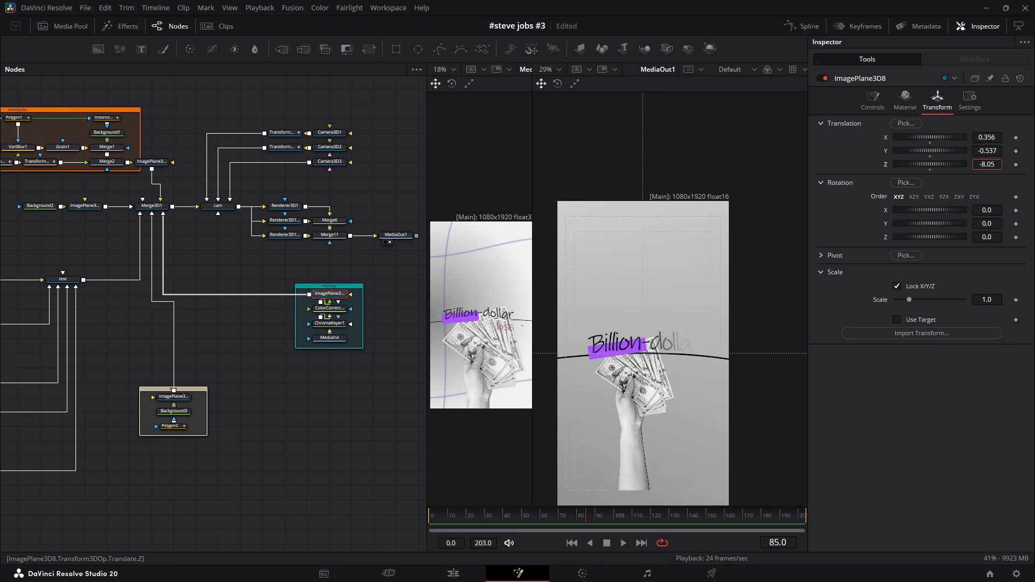
# Scale the money image plane to 1.527 and set its translation to X 0.524, Y -0.737, Z -6.76.
pyautogui.moveTo(980, 299); pyautogui.dragTo(1021, 298)
pyautogui.moveTo(987, 151); pyautogui.dragTo(972, 166)
pyautogui.moveTo(987, 138); pyautogui.dragTo(979, 151)
# At frame 76, test the money plane's Z rotation, set its pivot Y to -0.614 and its translation Y to -0.995.
pyautogui.click(572, 516)
pyautogui.moveTo(572, 517); pyautogui.dragTo(571, 519)
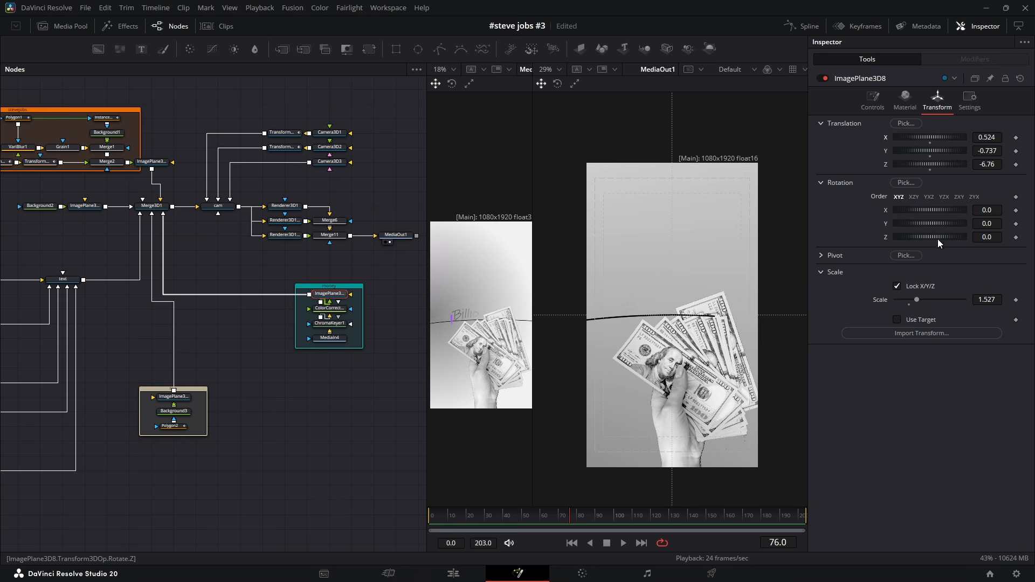
pyautogui.moveTo(996, 239)
pyautogui.mouseDown()
pyautogui.moveTo(1032, 239)
pyautogui.moveTo(993, 240)
pyautogui.mouseUp()
pyautogui.click(822, 256)
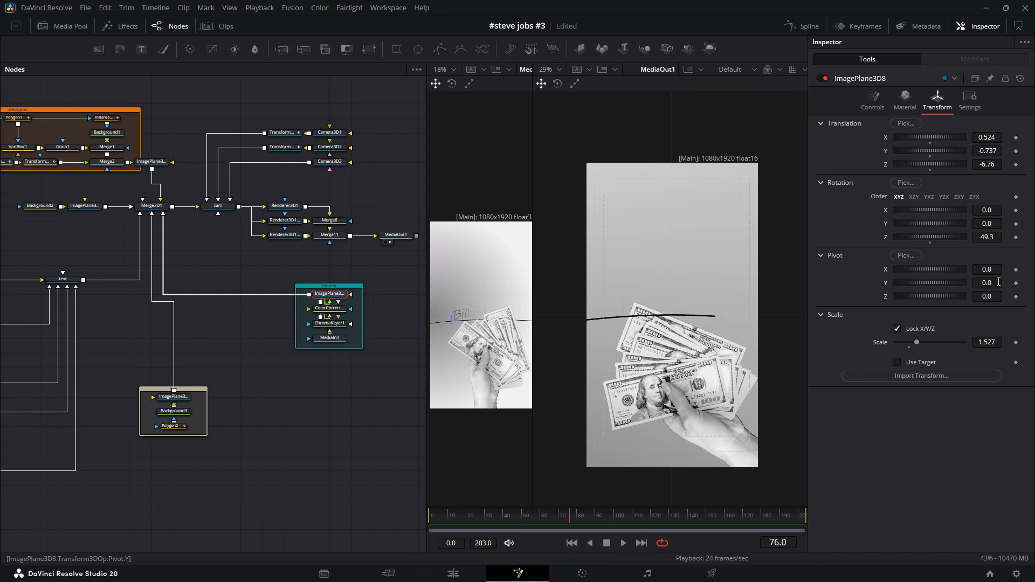
pyautogui.moveTo(997, 283); pyautogui.dragTo(767, 343)
pyautogui.moveTo(987, 239); pyautogui.dragTo(1010, 239)
pyautogui.moveTo(987, 283); pyautogui.dragTo(905, 283)
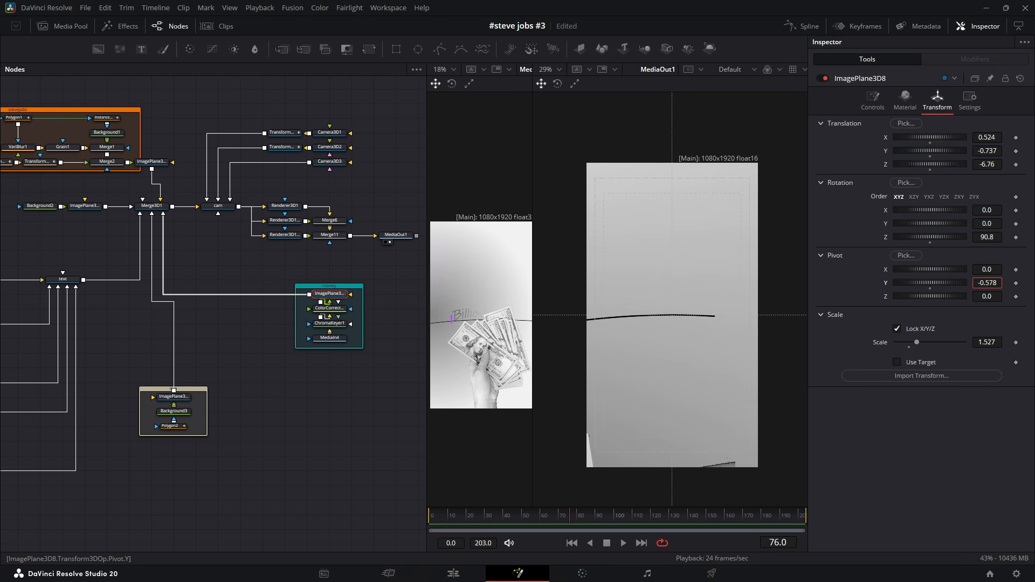
pyautogui.moveTo(994, 237); pyautogui.dragTo(564, 252)
pyautogui.moveTo(990, 151); pyautogui.dragTo(852, 151)
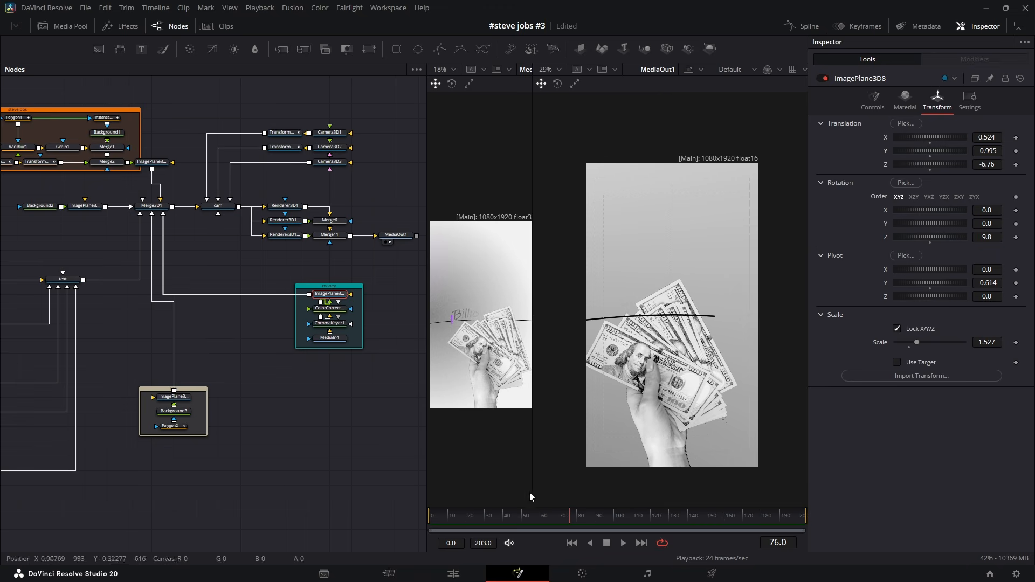
# Keyframe the money image plane's Z rotation from 62.0 at frame 46 to 0.0 at frame 90.
pyautogui.moveTo(529, 515)
pyautogui.mouseDown()
pyautogui.moveTo(498, 517)
pyautogui.moveTo(515, 511)
pyautogui.mouseUp()
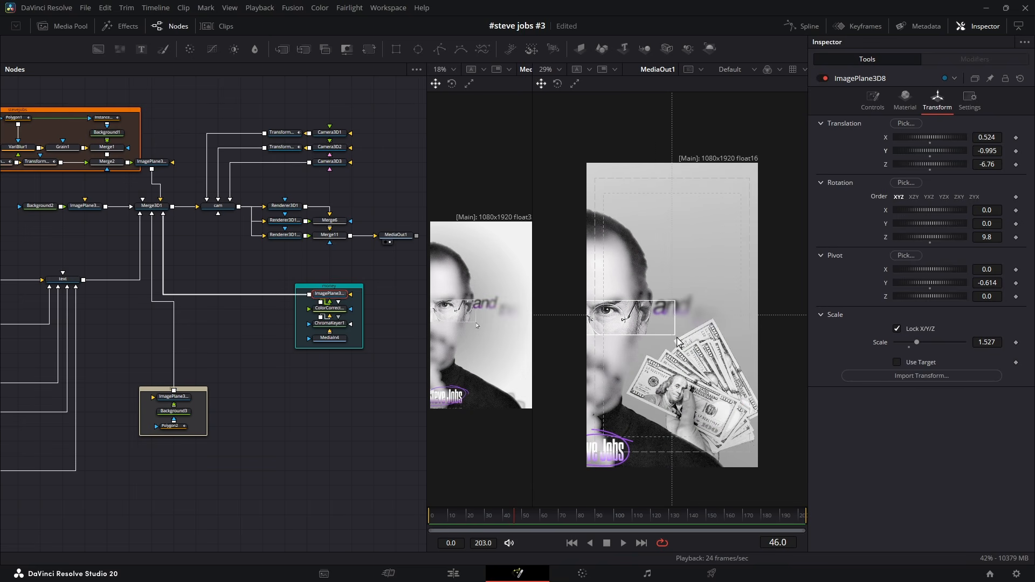
pyautogui.click(986, 238)
pyautogui.write('-27.3')
pyautogui.press('Return')
pyautogui.moveTo(987, 237); pyautogui.dragTo(1008, 241)
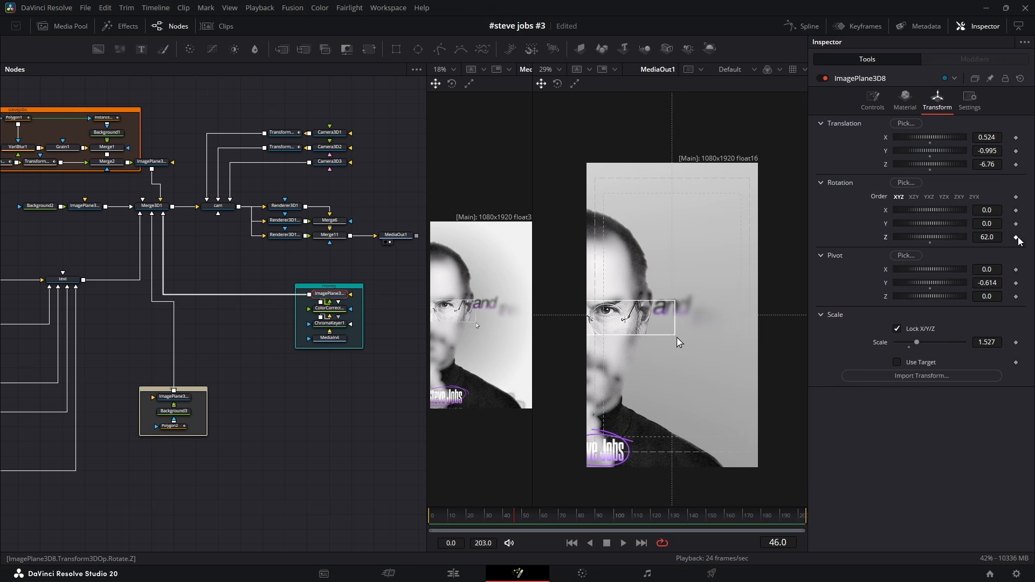
pyautogui.click(595, 514)
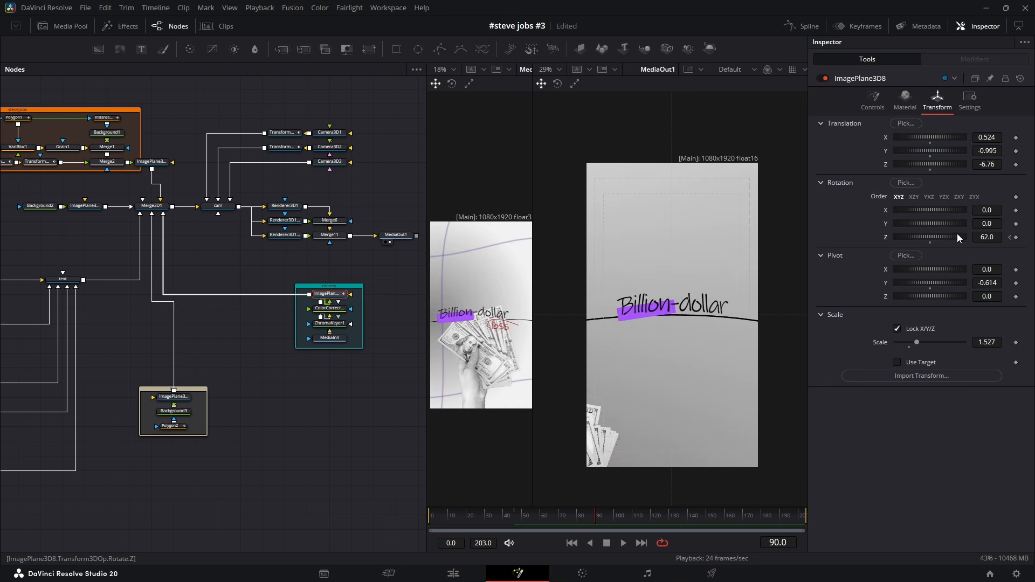
pyautogui.doubleClick(933, 241)
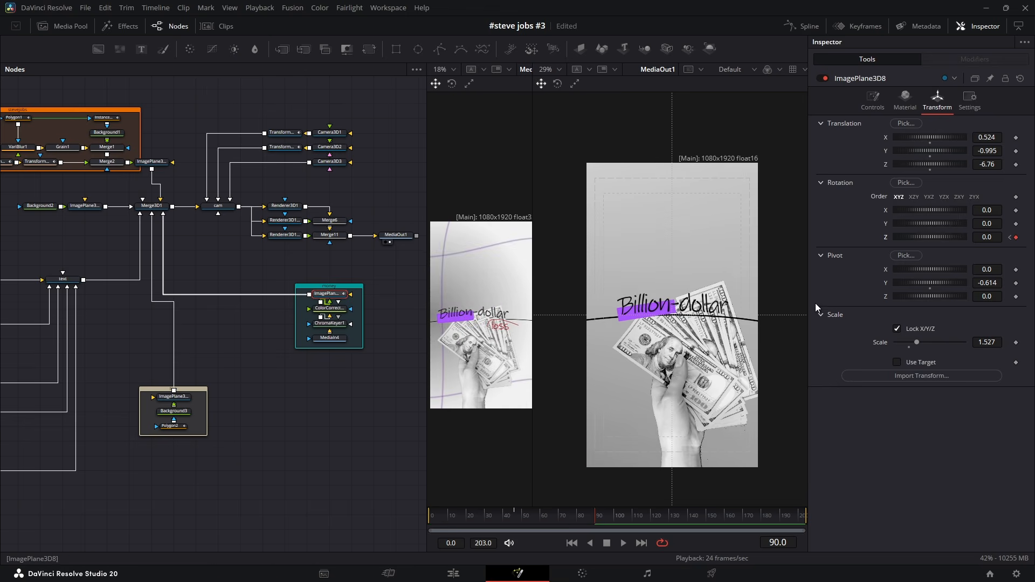
# Ease the money plane's Z rotation keyframes by 73.7, and set its translation to 0.526, -0.567, -5.33 and its scale to 1.0.
pyautogui.click(805, 26)
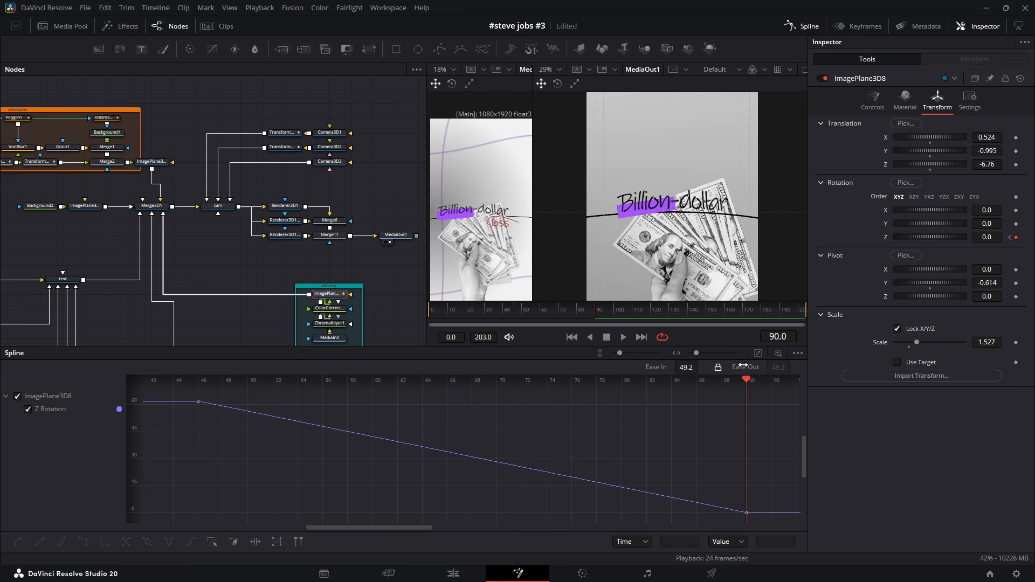
pyautogui.hotkey('ctrl', 'a')
pyautogui.press('f')
pyautogui.moveTo(692, 371); pyautogui.dragTo(714, 368)
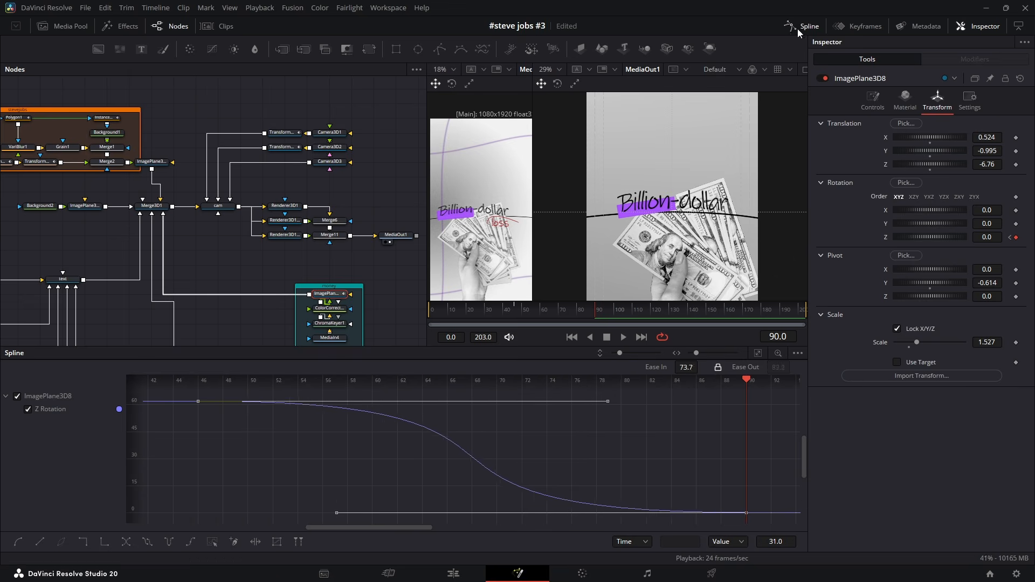
pyautogui.click(799, 28)
pyautogui.moveTo(502, 520)
pyautogui.mouseDown()
pyautogui.moveTo(600, 538)
pyautogui.moveTo(507, 526)
pyautogui.moveTo(575, 525)
pyautogui.moveTo(519, 527)
pyautogui.mouseUp()
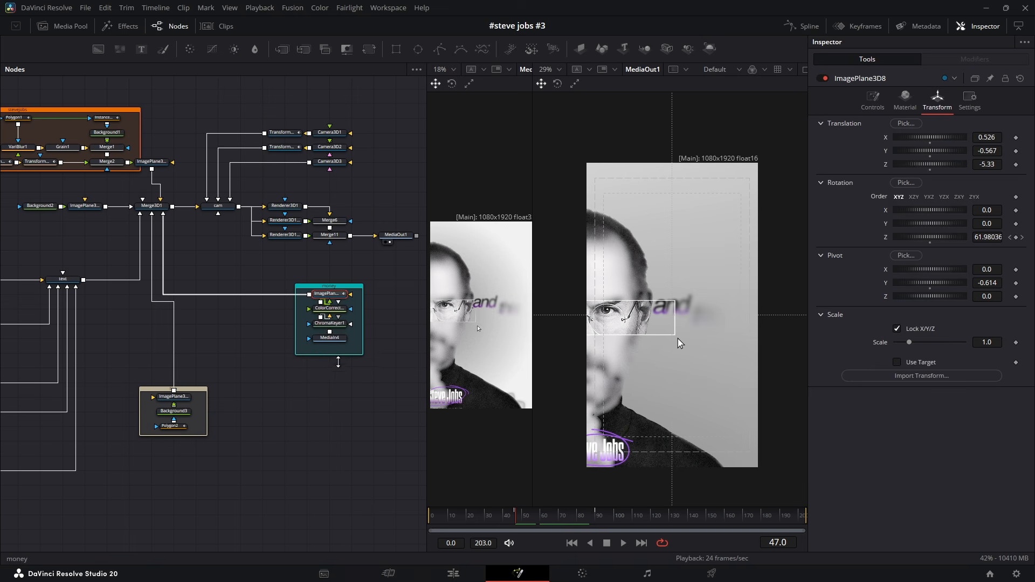
# Make room in the money underlay and insert a Gaussian Blur between the color corrector and the image plane.
pyautogui.moveTo(338, 362); pyautogui.dragTo(331, 338)
pyautogui.click(331, 338)
pyautogui.hotkey('shift', 'space')
pyautogui.write('unde')
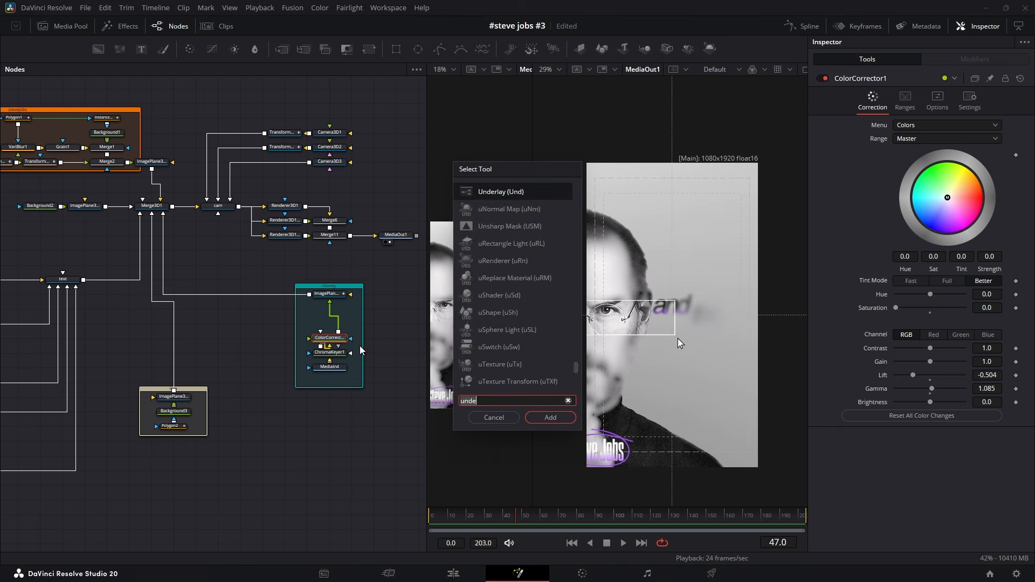
pyautogui.press('BackSpace')
pyautogui.press('BackSpace')
pyautogui.press('BackSpace')
pyautogui.press('BackSpace')
pyautogui.write('bl')
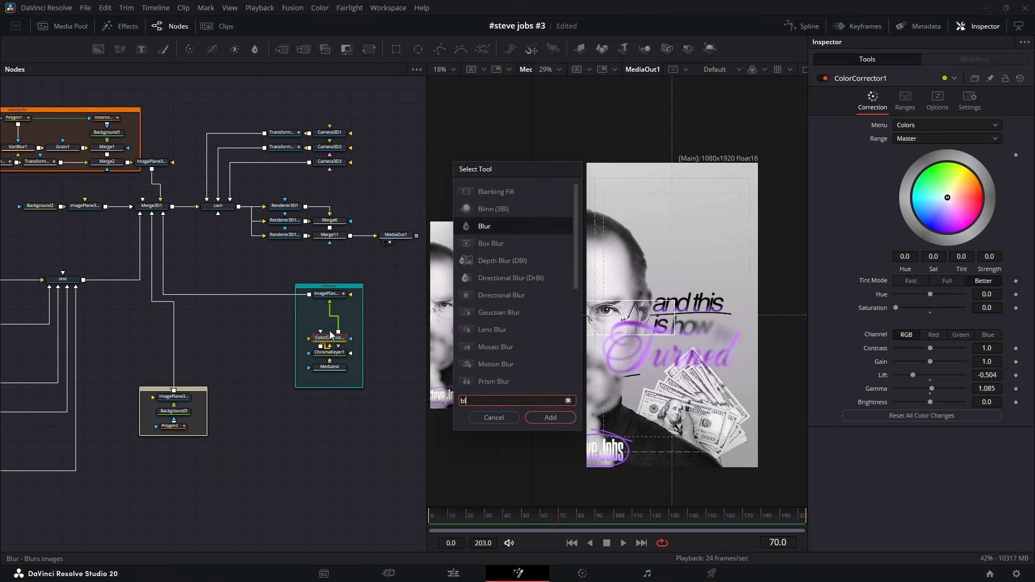
pyautogui.click(500, 315)
pyautogui.click(543, 418)
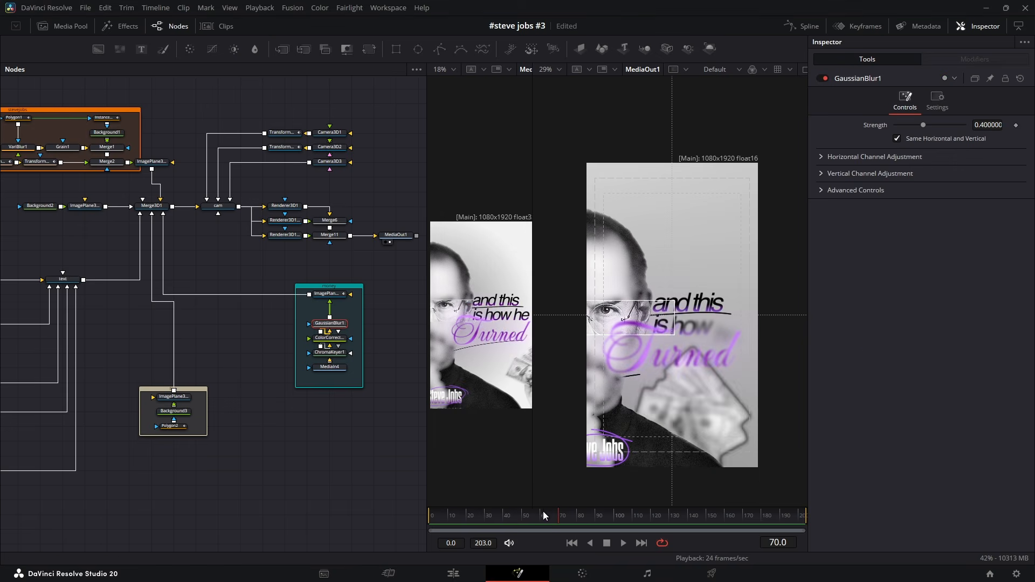
# Keyframe the money image's Gaussian Blur strength from 0.4 at frame 54 to 0.15 at frame 83, and adjust the keyframe easing.
pyautogui.click(528, 516)
pyautogui.moveTo(528, 518); pyautogui.dragTo(531, 519)
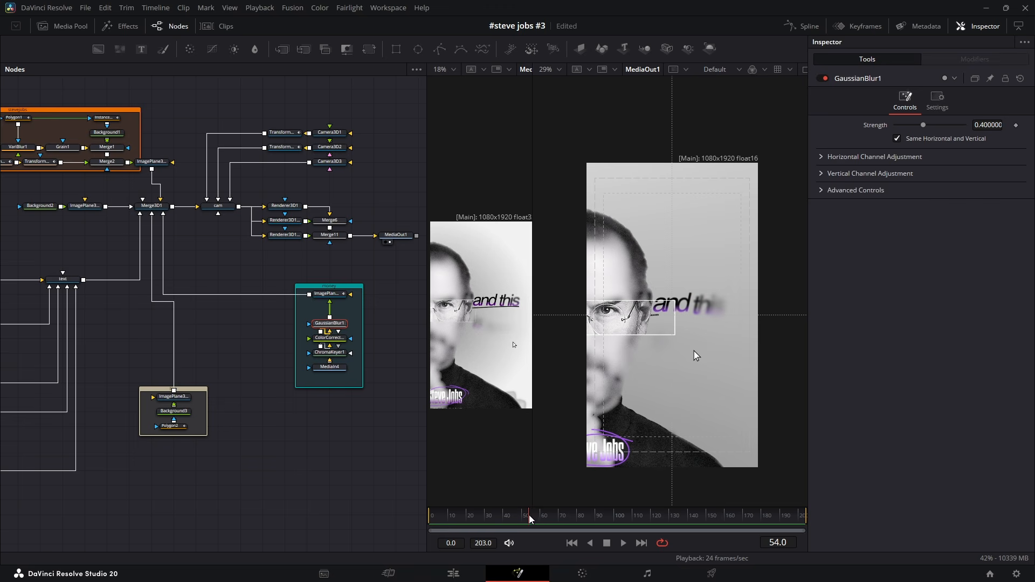
pyautogui.click(588, 515)
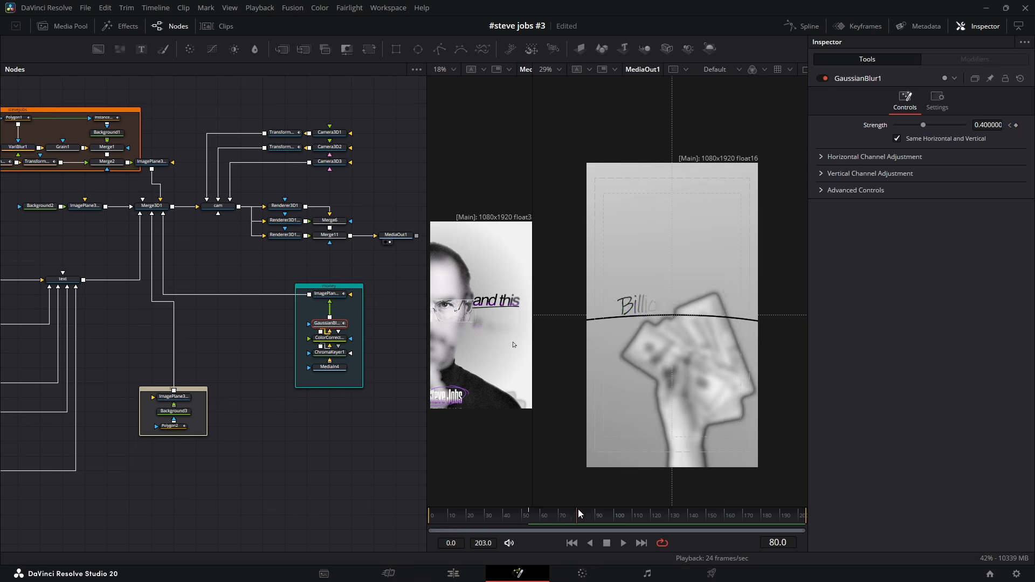
pyautogui.moveTo(587, 511); pyautogui.dragTo(585, 511)
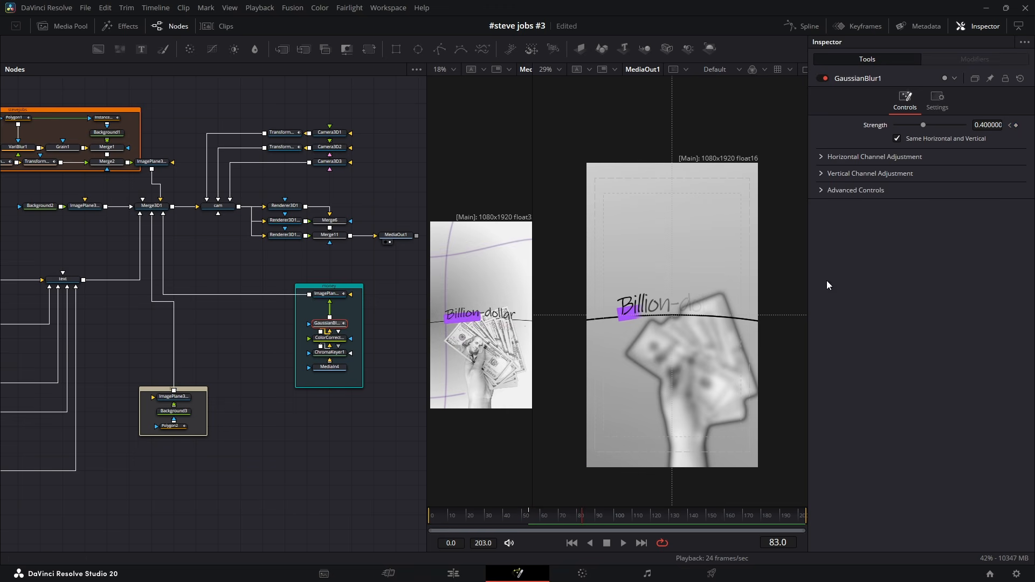
pyautogui.moveTo(921, 127); pyautogui.dragTo(902, 128)
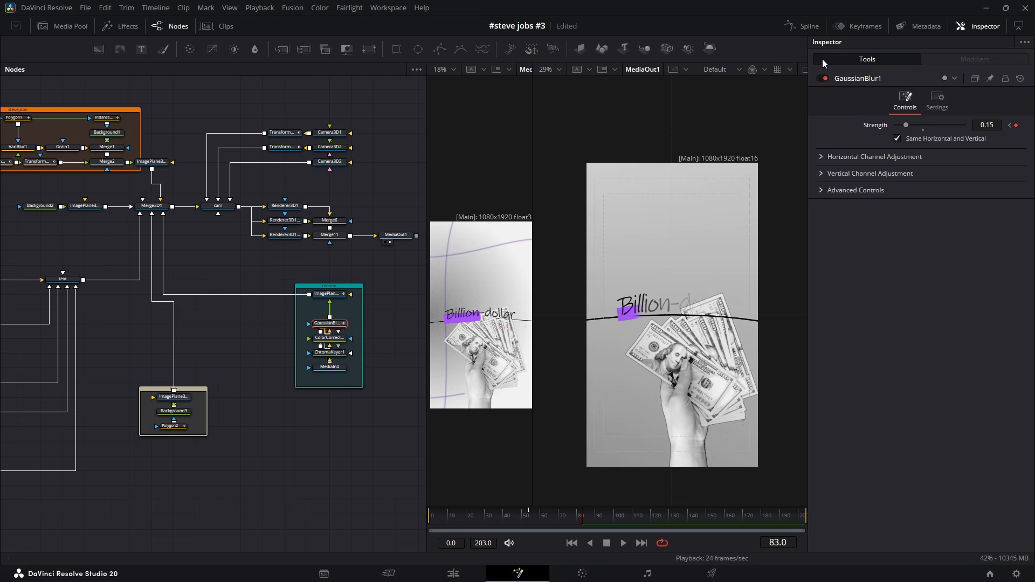
pyautogui.click(809, 27)
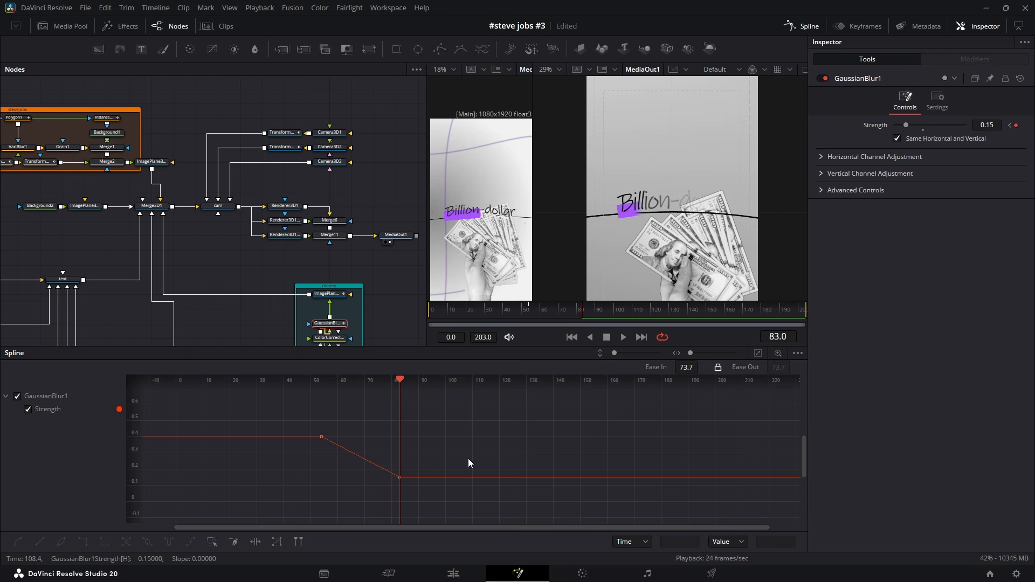
pyautogui.moveTo(686, 367); pyautogui.dragTo(700, 367)
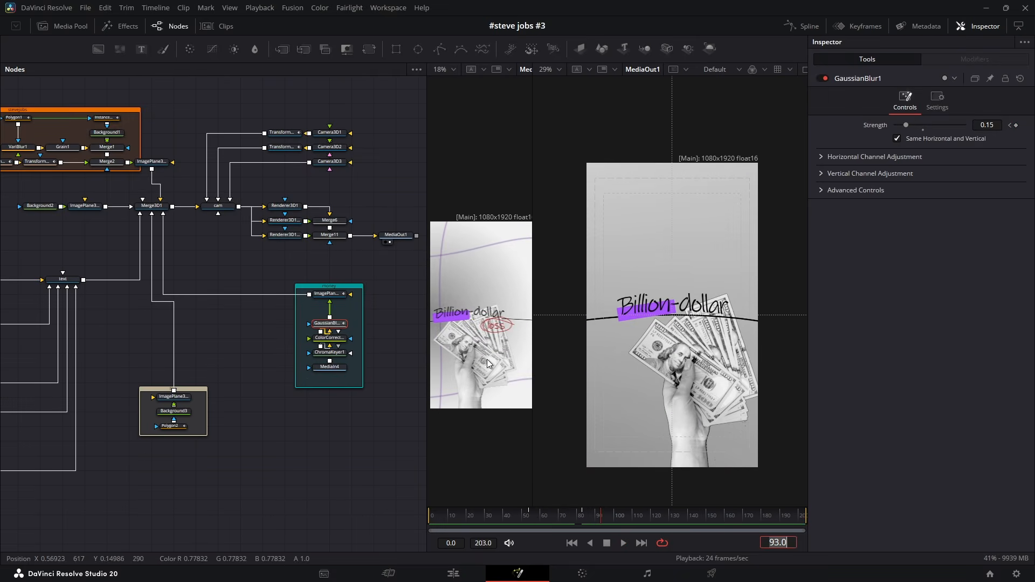
# Duplicate the "Steve Jobs" text with its paint node and merge the copy over the "Billion-dollar" text after the Dent node.
pyautogui.moveTo(148, 357); pyautogui.dragTo(324, 348)
pyautogui.moveTo(143, 354); pyautogui.dragTo(319, 333)
pyautogui.click(127, 293)
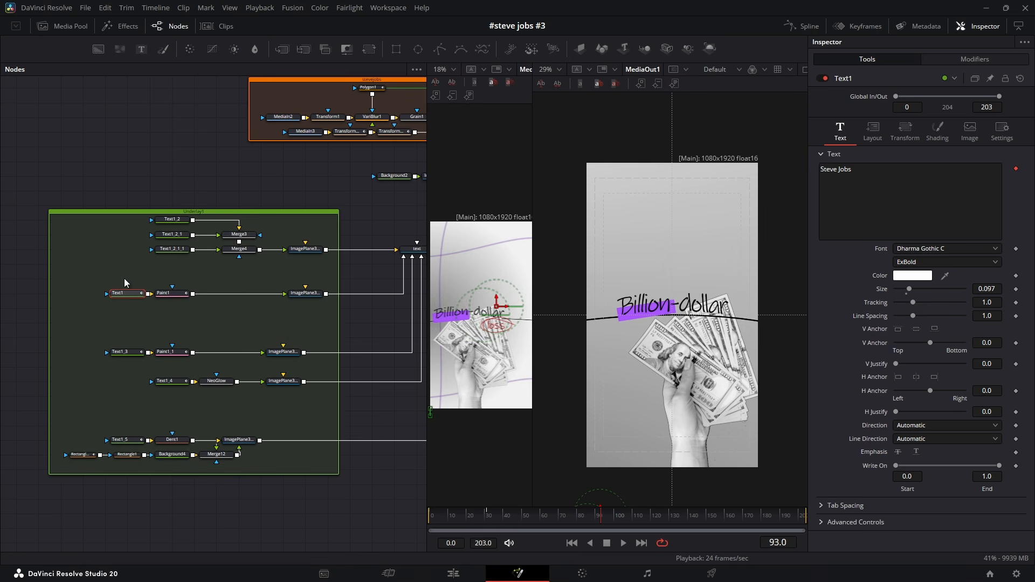
pyautogui.moveTo(124, 278); pyautogui.dragTo(218, 299)
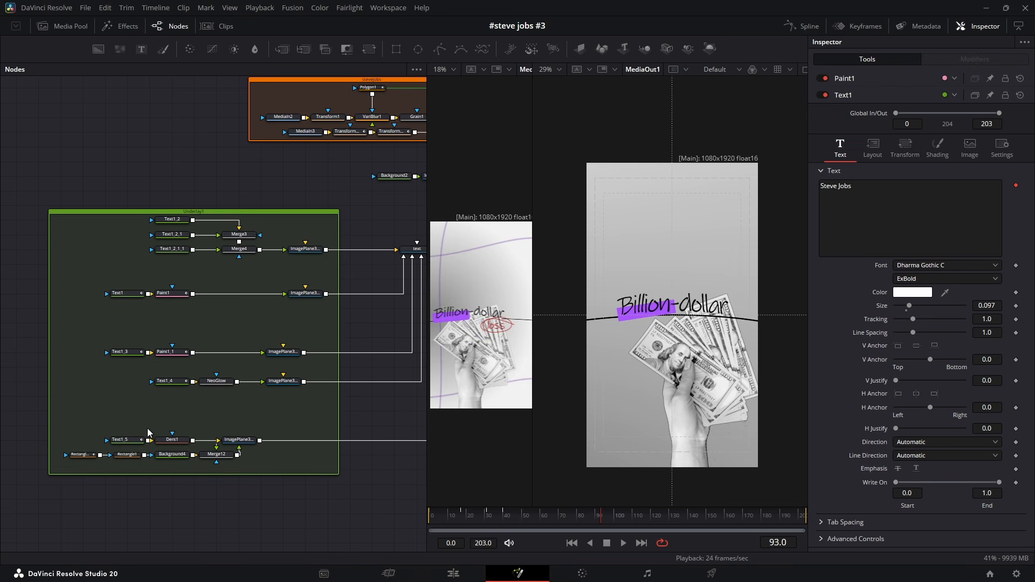
pyautogui.hotkey('ctrl', 'v')
pyautogui.click(206, 439)
pyautogui.moveTo(94, 445)
pyautogui.mouseDown()
pyautogui.moveTo(188, 439)
pyautogui.moveTo(139, 441)
pyautogui.moveTo(148, 441)
pyautogui.mouseUp()
pyautogui.click(196, 411)
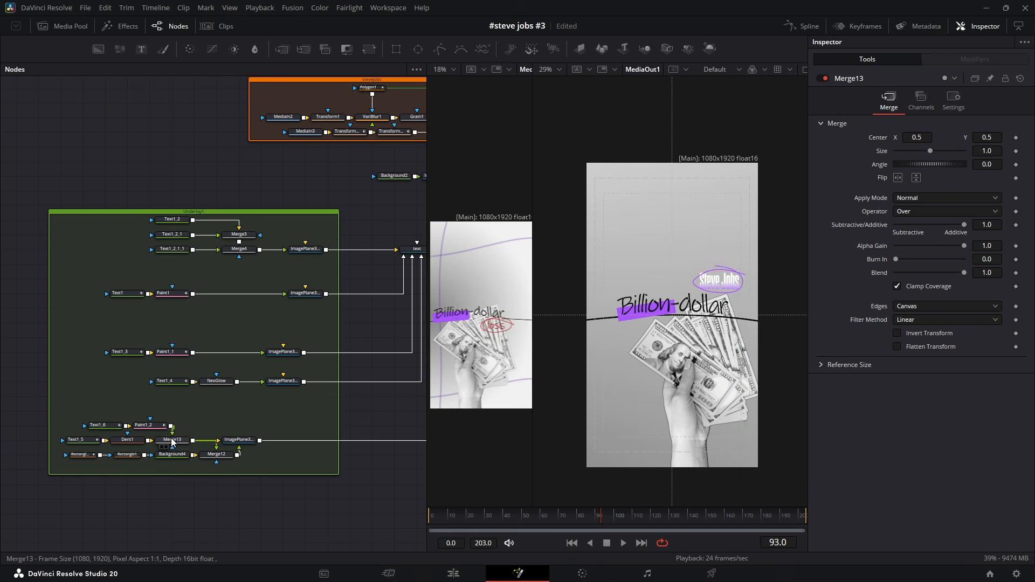
# Set the new merge's center Y to 0.411 and recolor the copied circle stroke red (#ff0004).
pyautogui.click(172, 440)
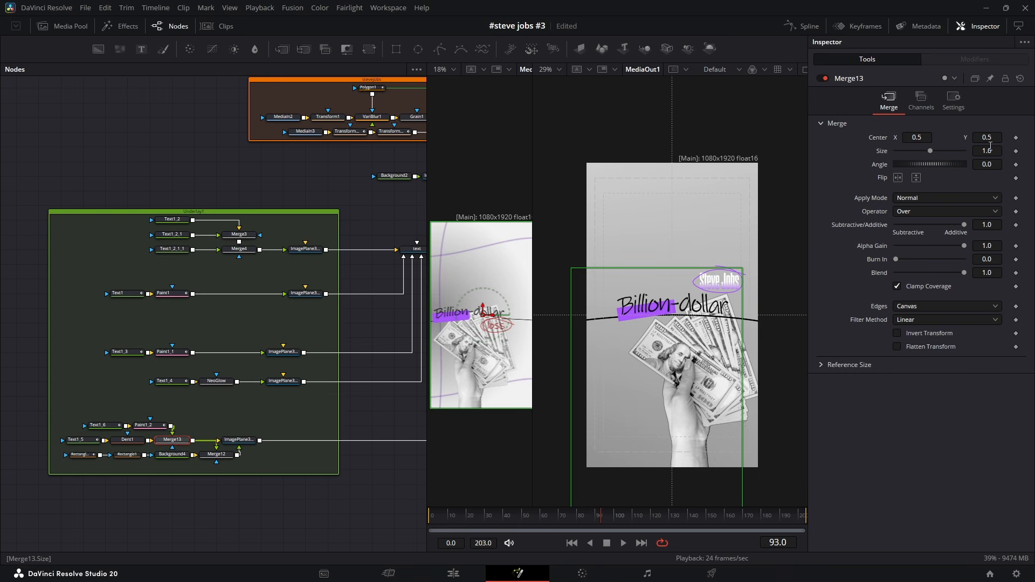
pyautogui.moveTo(987, 137); pyautogui.dragTo(960, 137)
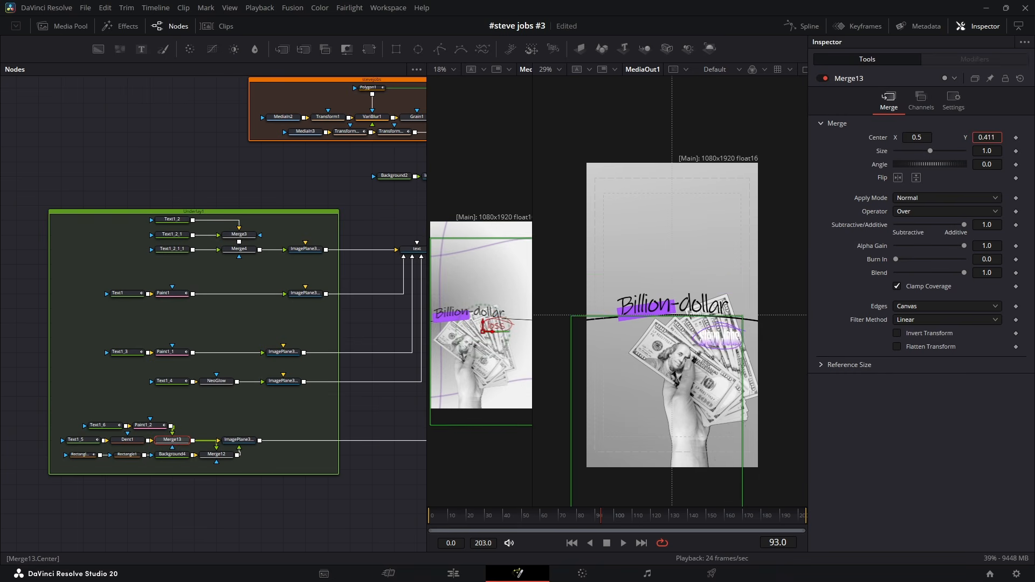
pyautogui.click(150, 425)
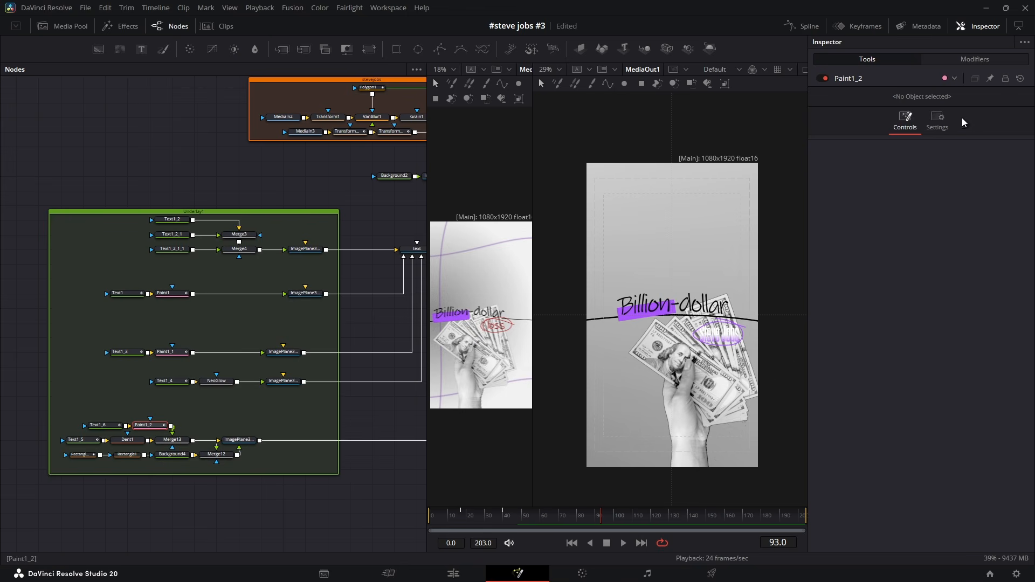
pyautogui.click(975, 60)
pyautogui.click(917, 239)
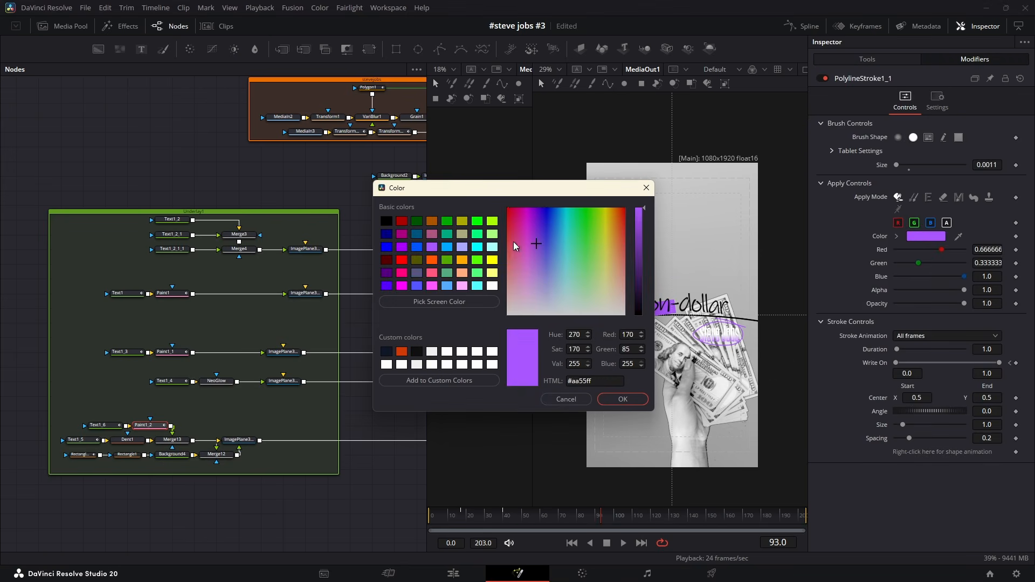
pyautogui.moveTo(513, 242); pyautogui.dragTo(477, 193)
pyautogui.click(622, 400)
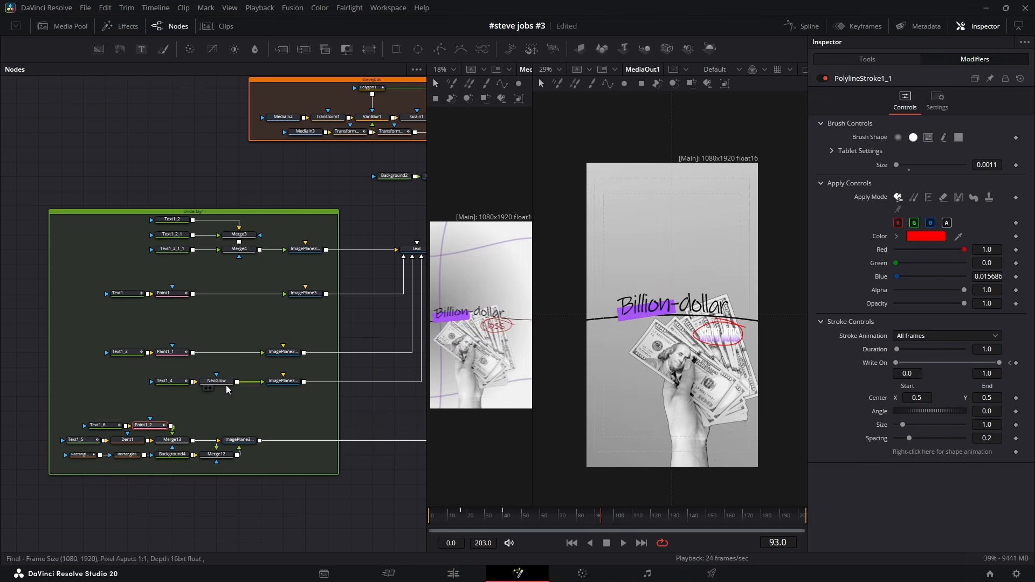
# Change the copied text to "loss" and set its font to Ink Free Regular.
pyautogui.click(100, 425)
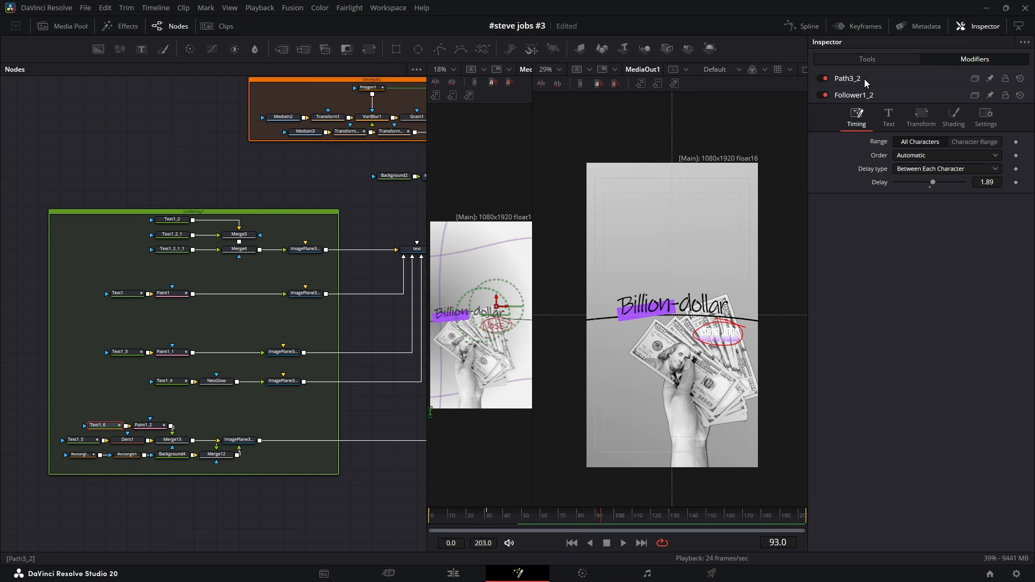
pyautogui.click(864, 61)
pyautogui.tripleClick(858, 175)
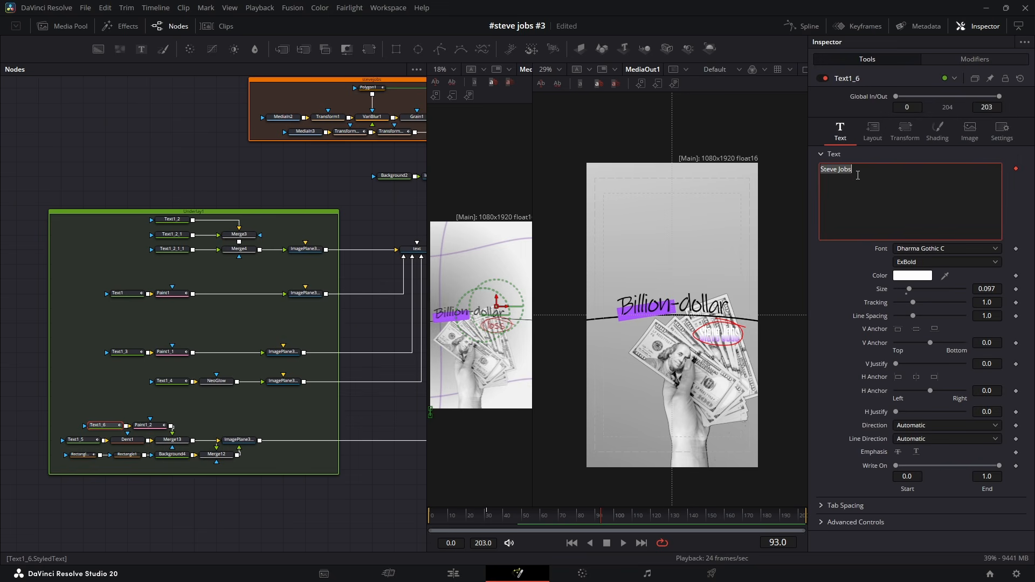
pyautogui.press('BackSpace')
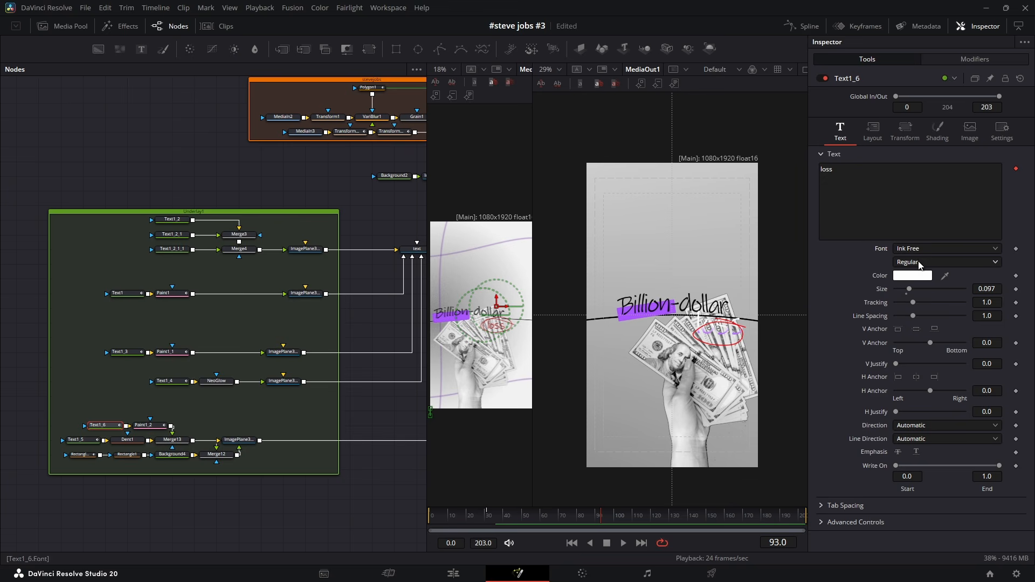
# Switch the "loss" text's shading from gradient to a solid red fill (#ff0004).
pyautogui.click(938, 132)
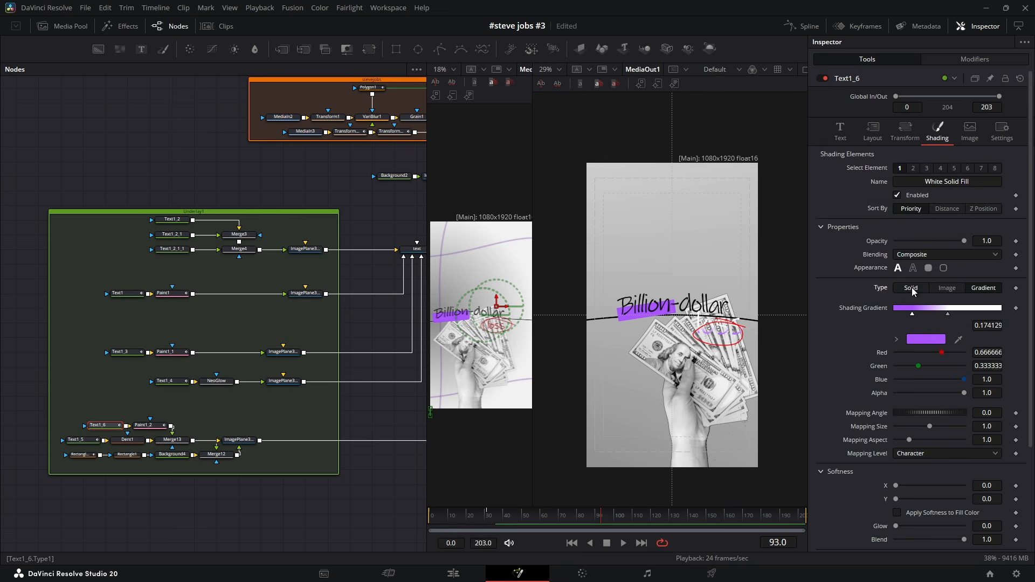
pyautogui.click(911, 287)
pyautogui.click(925, 308)
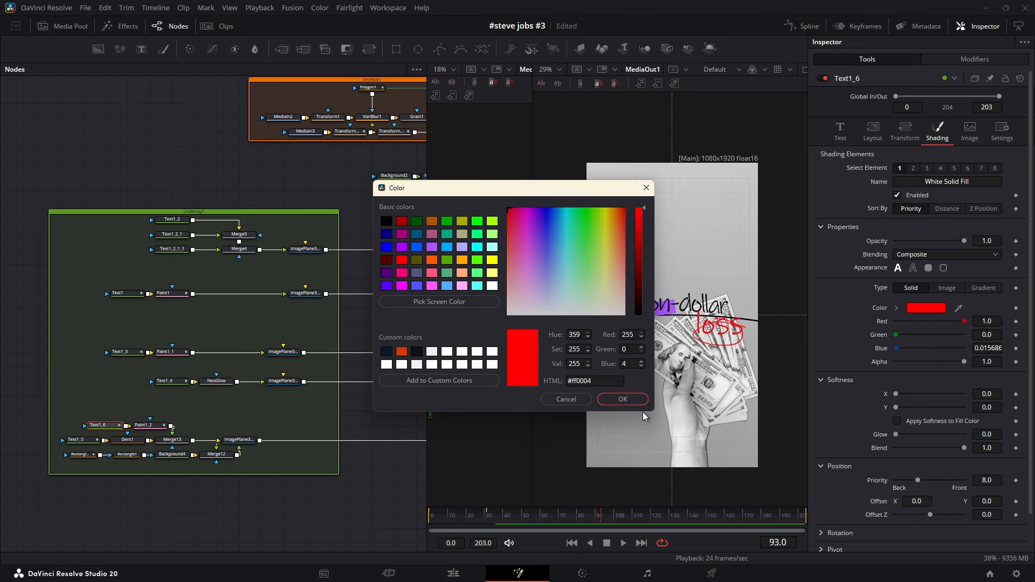
pyautogui.click(623, 399)
# Reduce the size of the "loss" text and set its layout center Y to 0.539 to fit it inside the red circle.
pyautogui.click(840, 132)
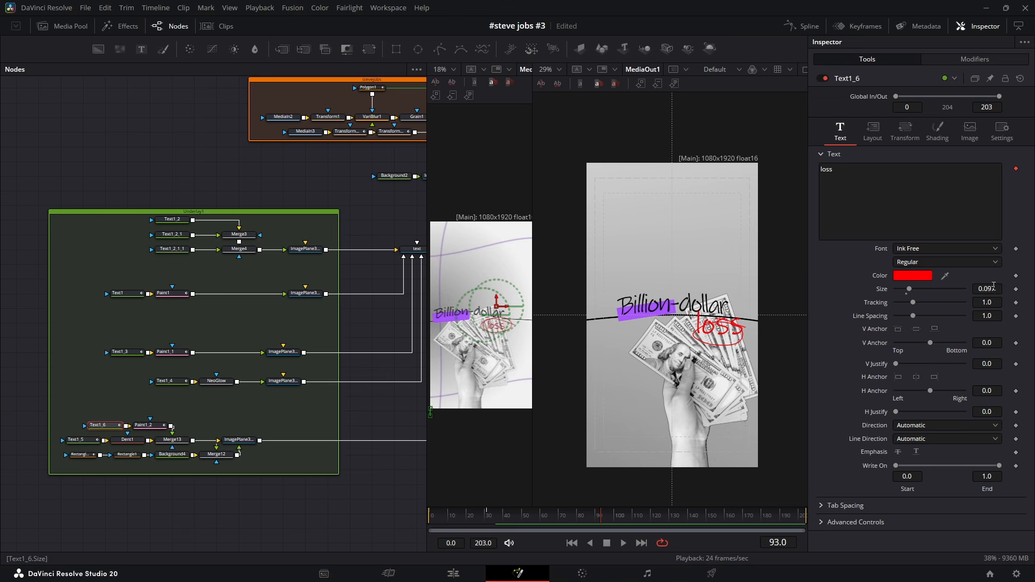
pyautogui.moveTo(993, 288); pyautogui.dragTo(852, 246)
pyautogui.click(882, 136)
pyautogui.moveTo(992, 182)
pyautogui.mouseDown()
pyautogui.moveTo(977, 182)
pyautogui.moveTo(994, 181)
pyautogui.mouseUp()
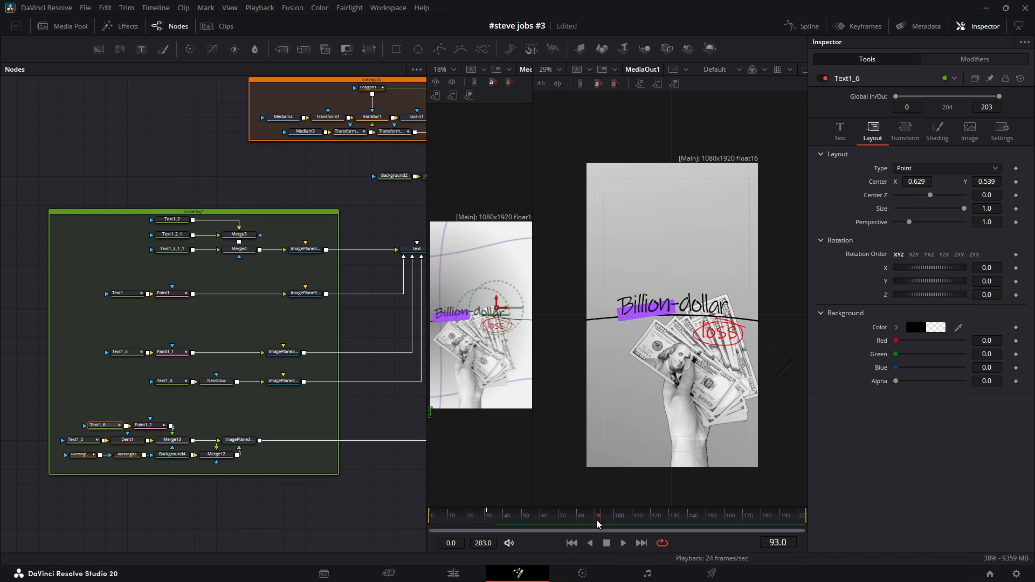
# Shift all keyframes of the "loss" text and its circle stroke about 64 frames later in the keyframe editor.
pyautogui.moveTo(596, 520); pyautogui.dragTo(581, 523)
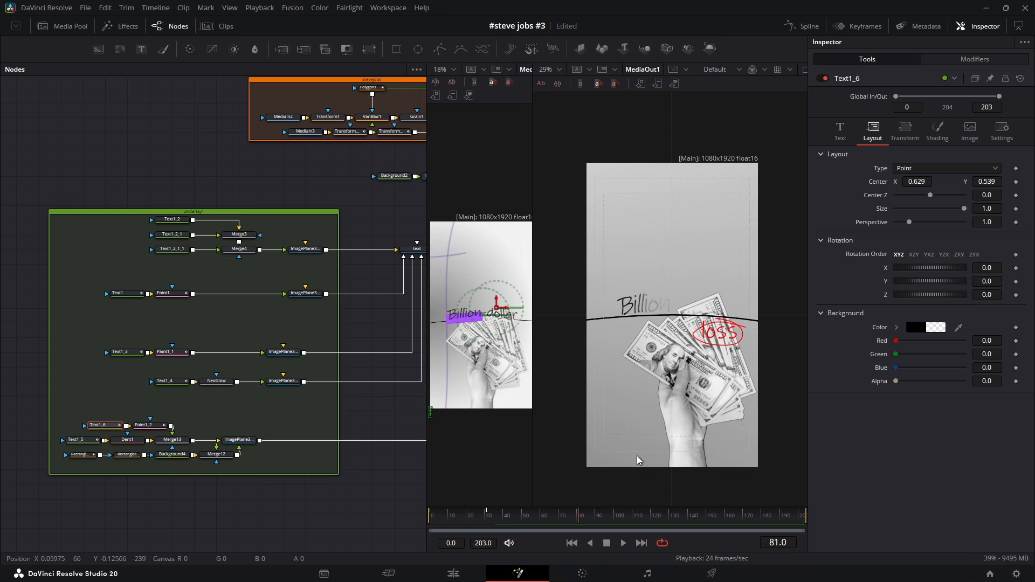
pyautogui.click(857, 26)
pyautogui.scroll(-3, 204, 255)
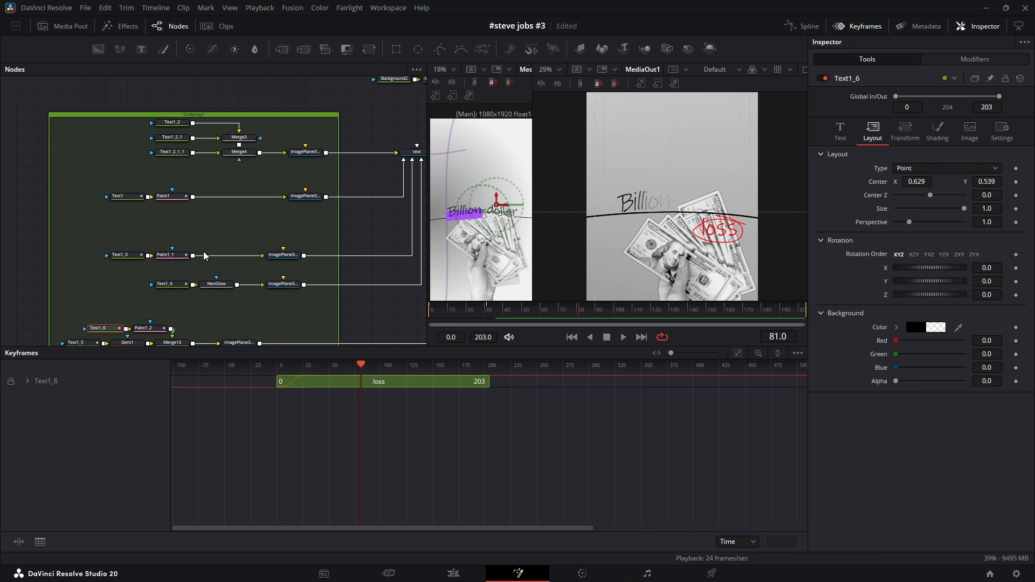
pyautogui.scroll(-2, 131, 285)
pyautogui.click(151, 265)
pyautogui.moveTo(98, 260); pyautogui.dragTo(168, 277)
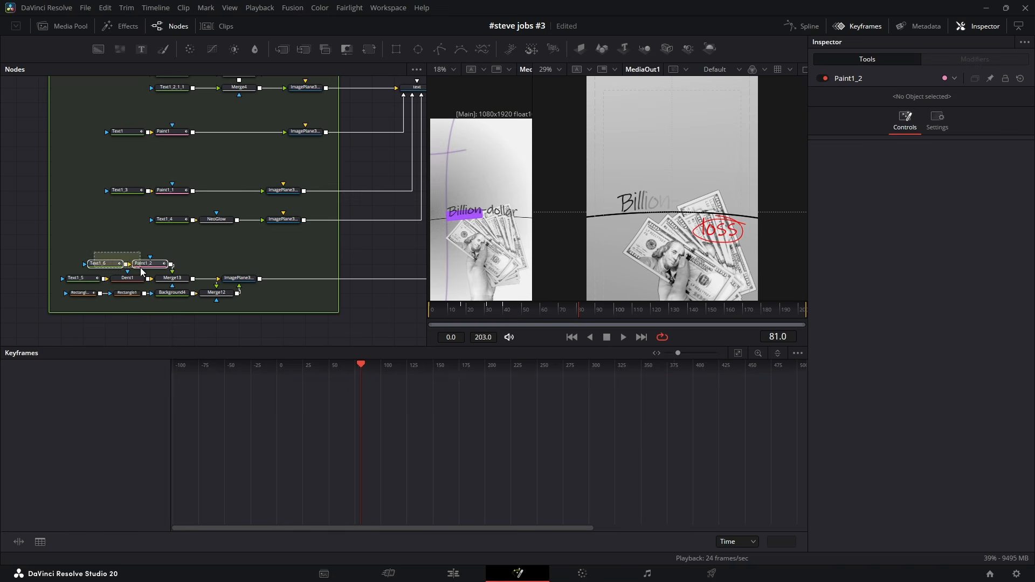
pyautogui.click(27, 381)
pyautogui.click(27, 446)
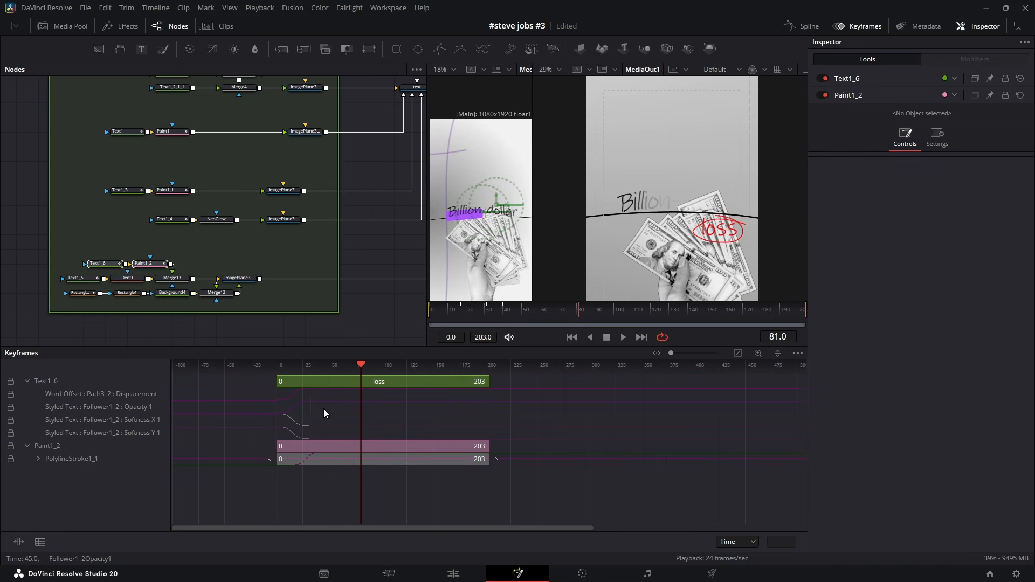
pyautogui.click(39, 458)
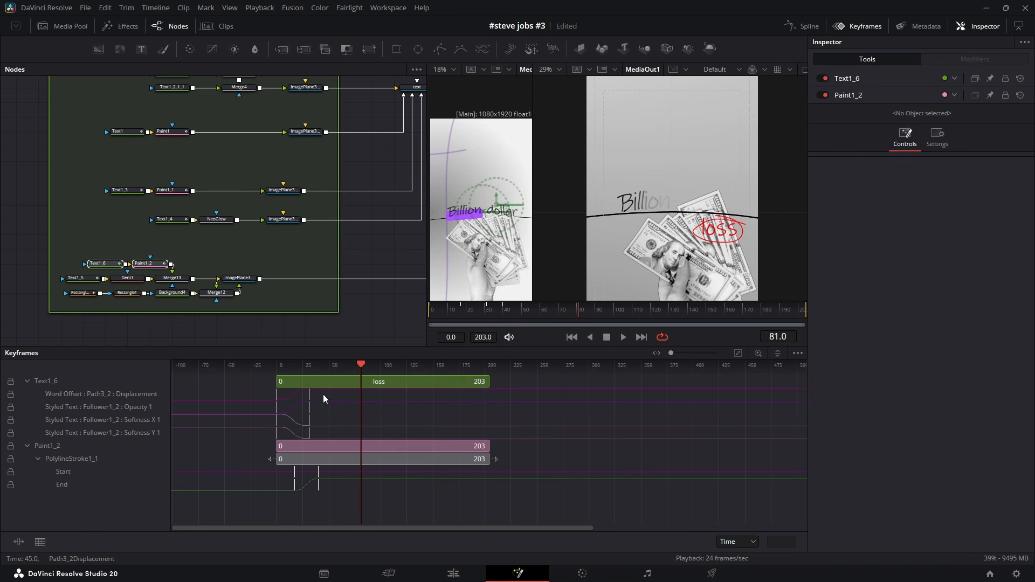
pyautogui.moveTo(221, 503); pyautogui.dragTo(221, 502)
pyautogui.moveTo(278, 397); pyautogui.dragTo(345, 406)
# Move the circle stroke's last End keyframe to frame 96, and shift all the text and stroke keyframes about 3 frames earlier.
pyautogui.moveTo(552, 310); pyautogui.dragTo(624, 316)
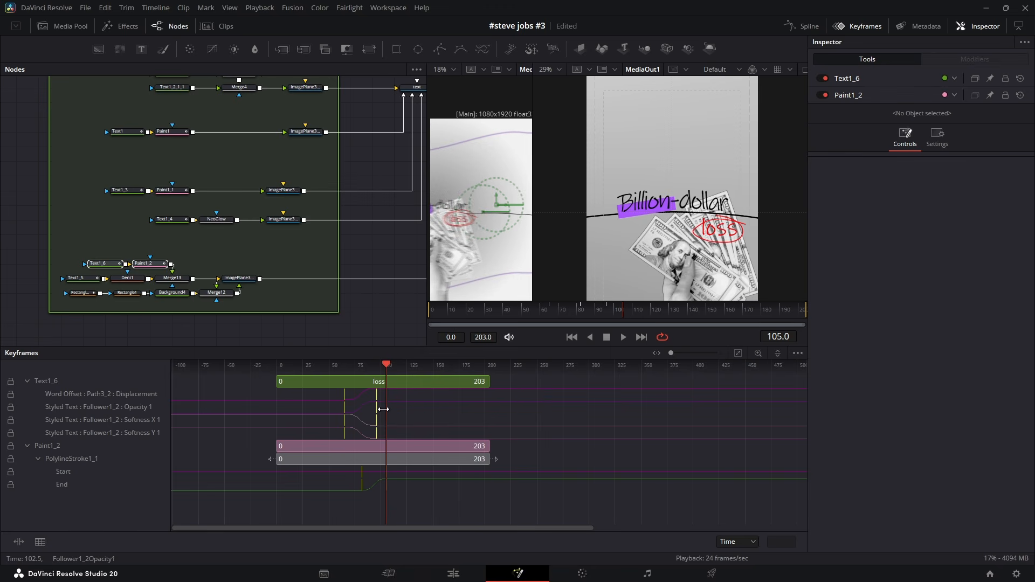
pyautogui.moveTo(377, 477); pyautogui.dragTo(377, 471)
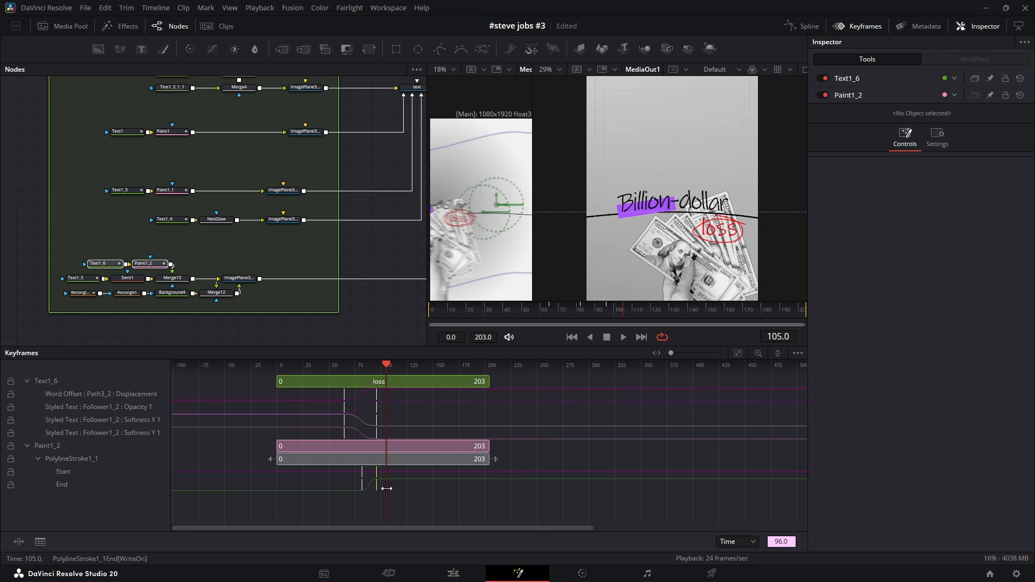
pyautogui.moveTo(341, 416); pyautogui.dragTo(337, 400)
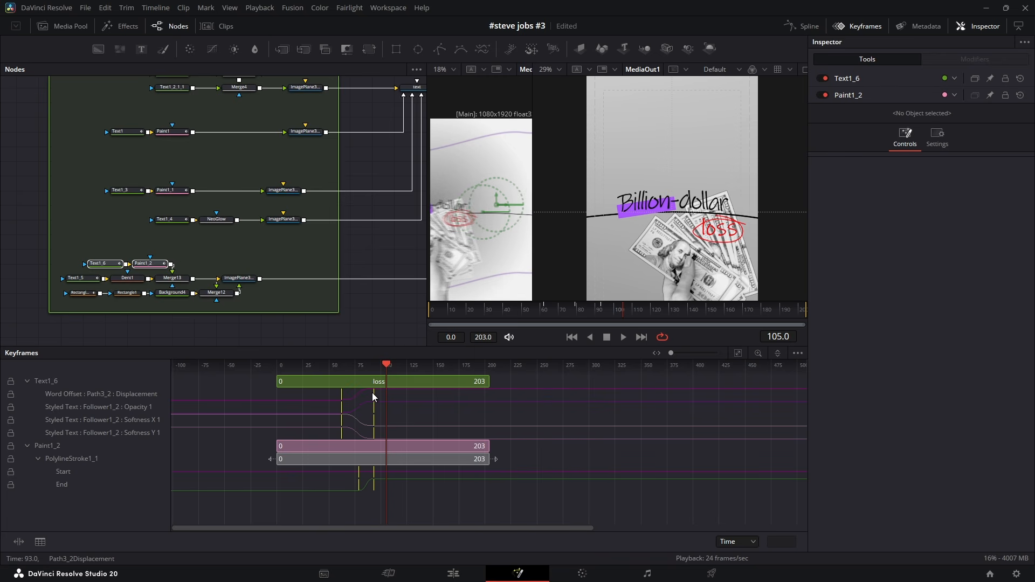
pyautogui.moveTo(564, 317); pyautogui.dragTo(603, 313)
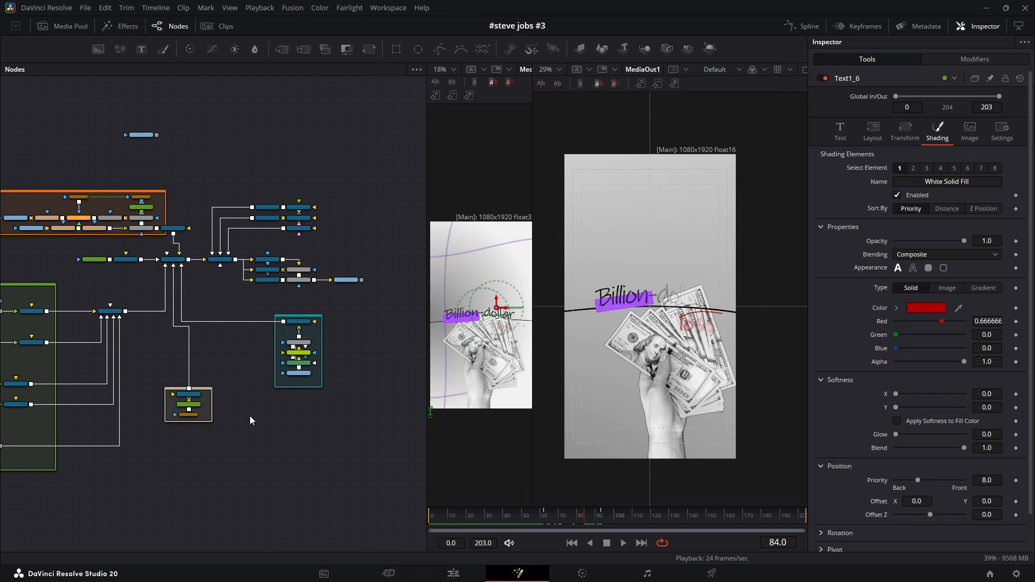
# Insert a Transform 3D node between Camera3D3 and the camera merge.
pyautogui.scroll(3, 274, 225)
pyautogui.click(299, 228)
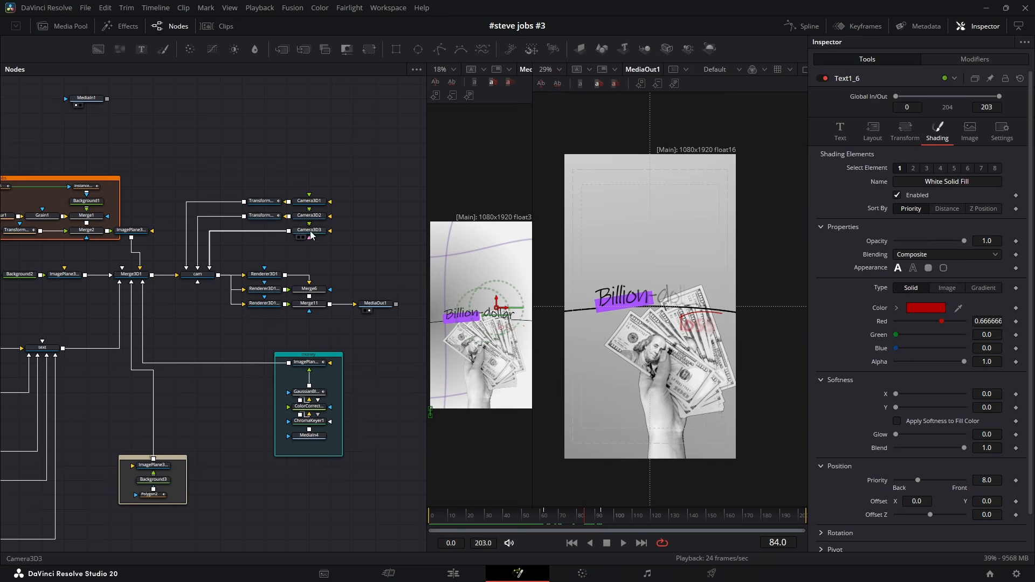
pyautogui.hotkey('shift', 'space')
pyautogui.write('tra')
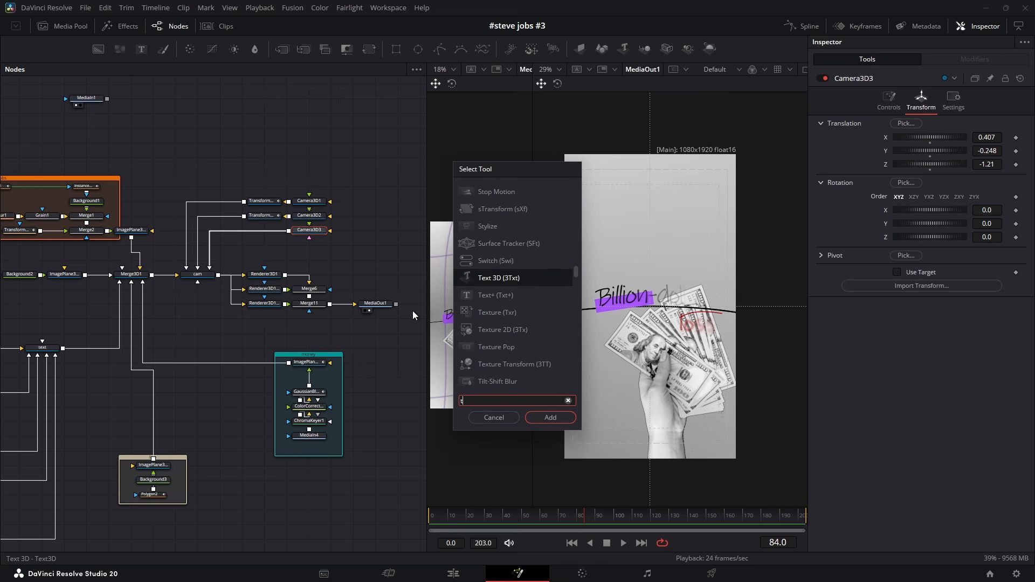
pyautogui.click(560, 418)
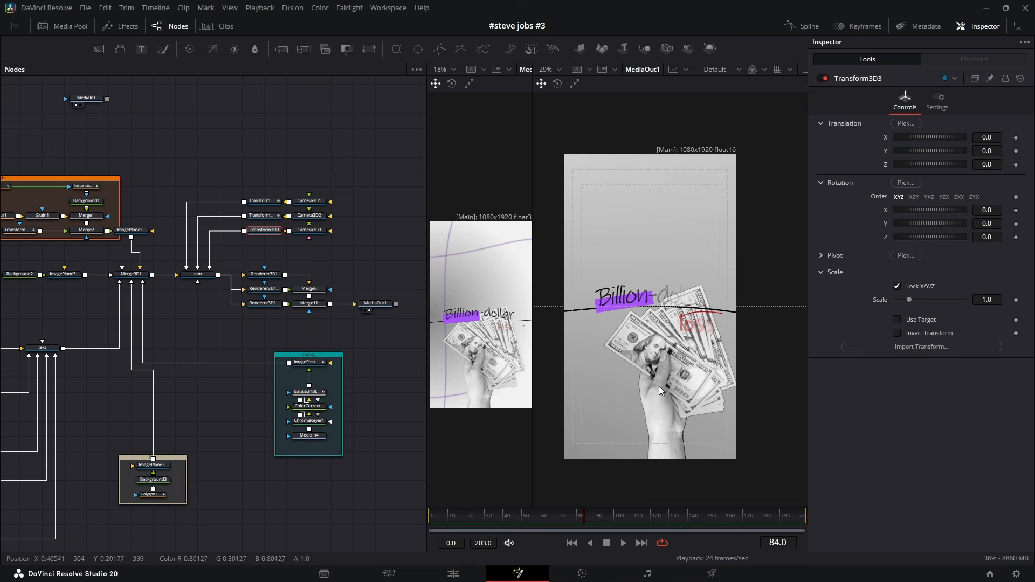
# Keyframe the X translation of Transform3D3 at frame 78 and set it to 0.456 at frame 130.
pyautogui.moveTo(595, 523); pyautogui.dragTo(575, 517)
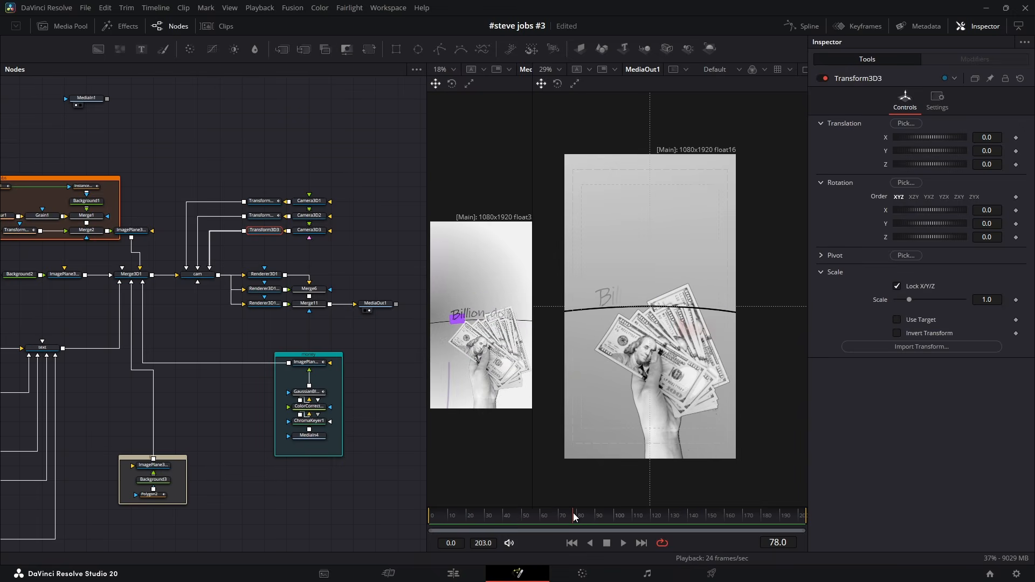
pyautogui.click(1016, 139)
pyautogui.click(669, 529)
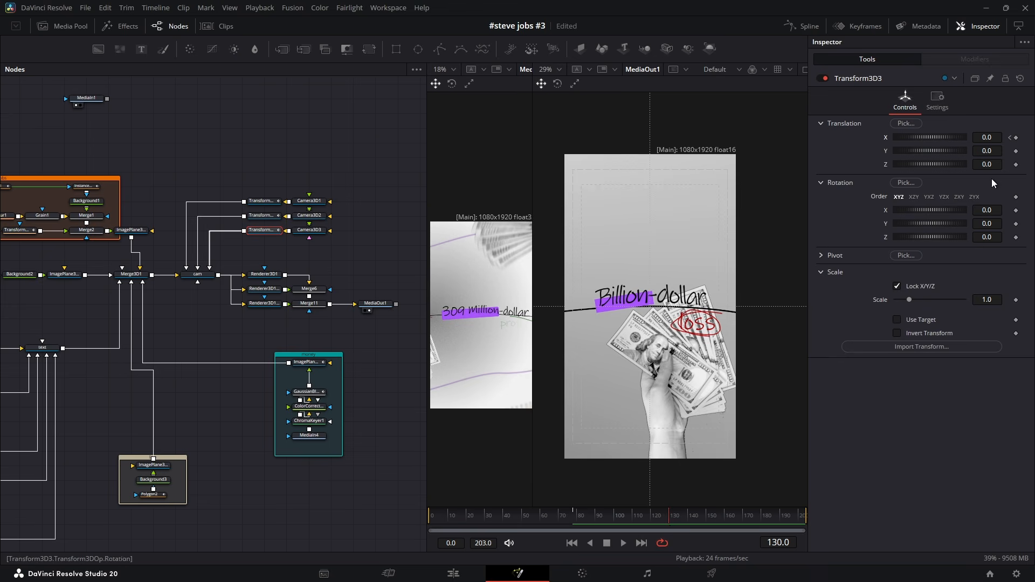
pyautogui.moveTo(997, 133); pyautogui.dragTo(1033, 136)
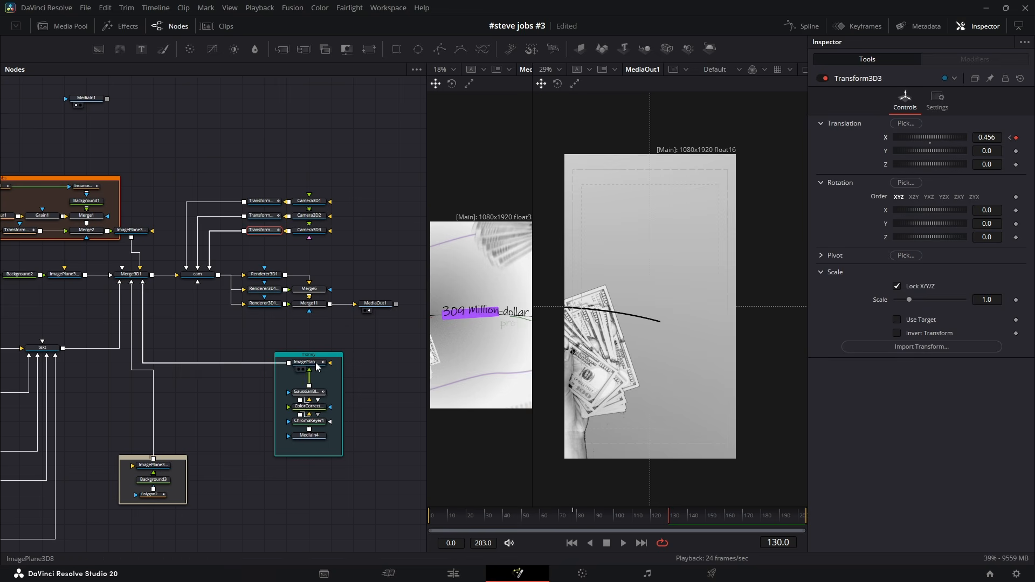
# Scale the curved black line's image plane to 1.575 and set its Y translation to -0.309.
pyautogui.click(156, 469)
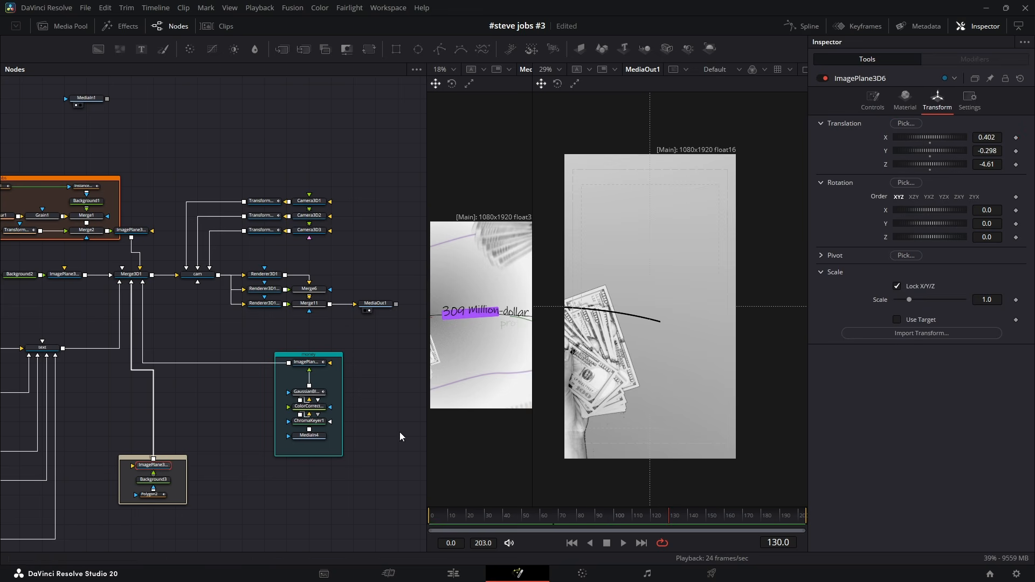
pyautogui.moveTo(993, 300); pyautogui.dragTo(1016, 301)
pyautogui.moveTo(649, 516); pyautogui.dragTo(568, 514)
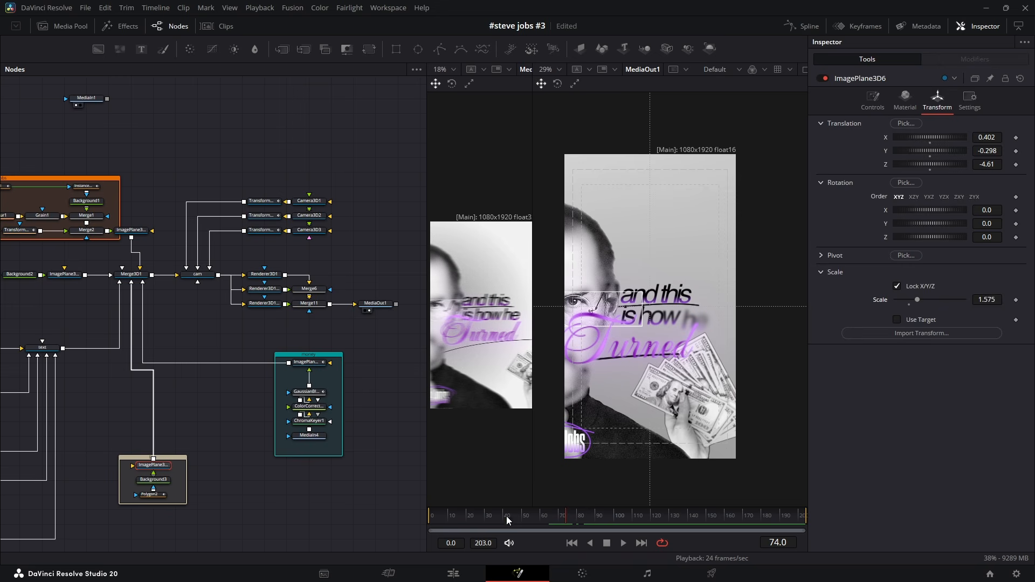
pyautogui.click(149, 494)
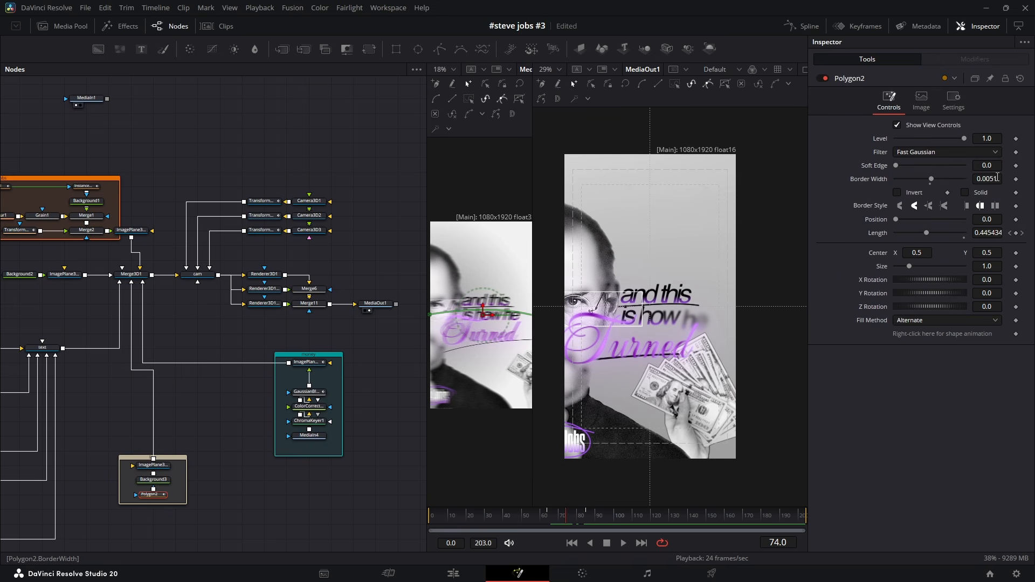
pyautogui.click(153, 465)
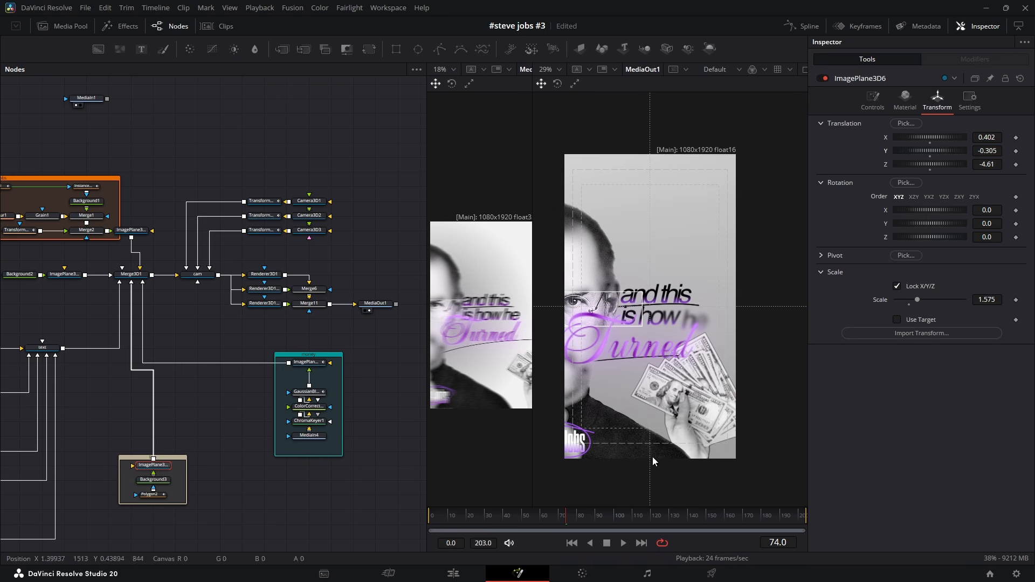
pyautogui.moveTo(575, 519); pyautogui.dragTo(697, 529)
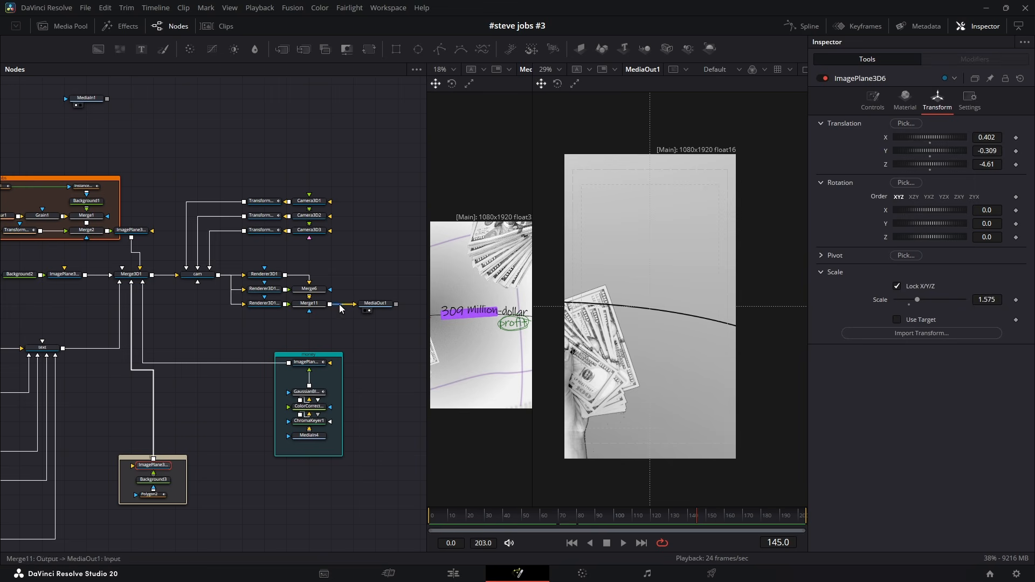
# Keyframe Transform3D3 from frame 78 to X 0.5, Y 0.023 and Z rotation -6.8 at frame 130.
pyautogui.click(261, 230)
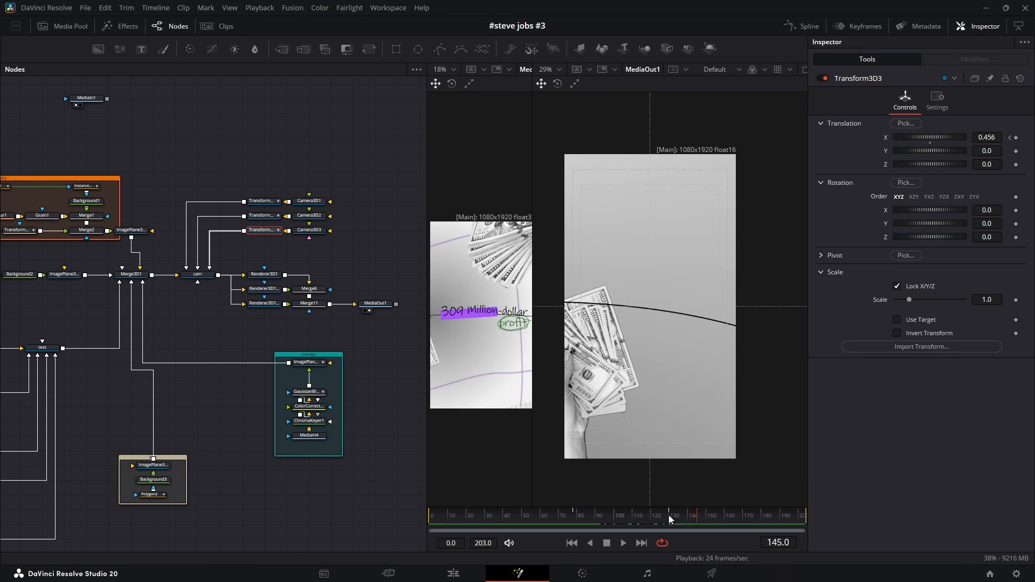
pyautogui.click(576, 520)
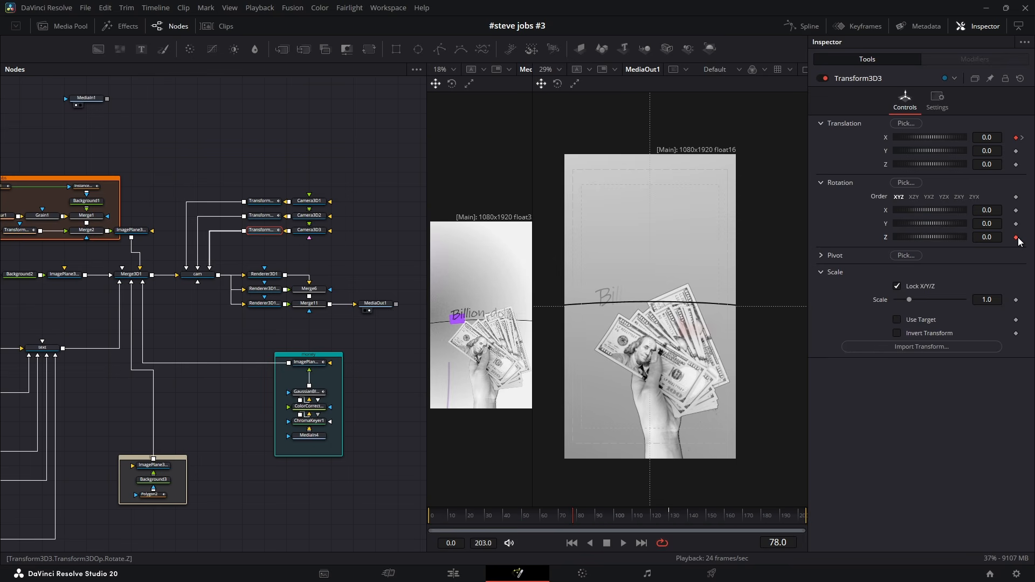
pyautogui.click(1022, 137)
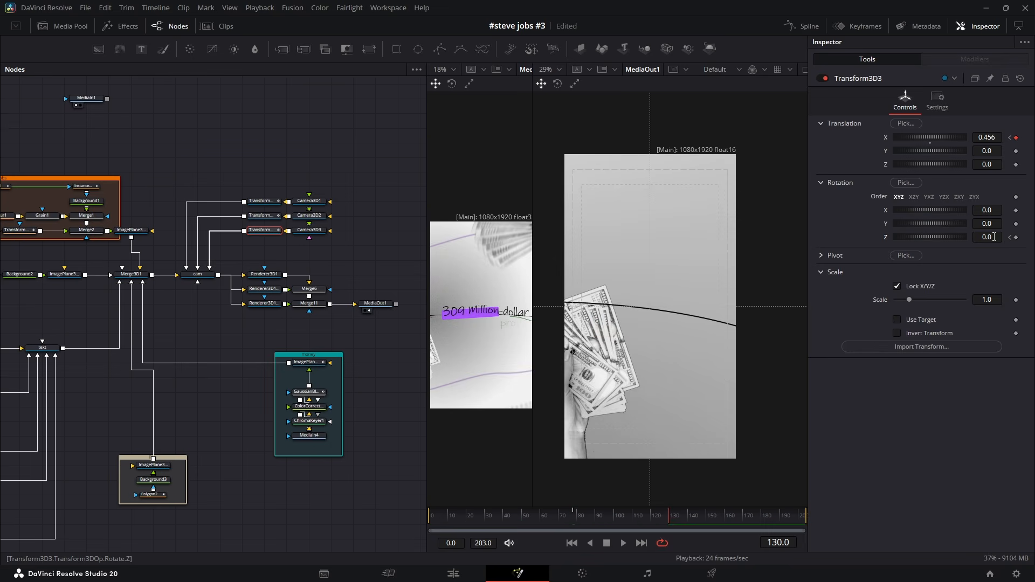
pyautogui.moveTo(987, 140); pyautogui.dragTo(1009, 140)
pyautogui.moveTo(987, 238)
pyautogui.mouseDown()
pyautogui.moveTo(1012, 238)
pyautogui.moveTo(975, 238)
pyautogui.mouseUp()
pyautogui.moveTo(991, 142); pyautogui.dragTo(974, 142)
pyautogui.moveTo(986, 238)
pyautogui.mouseDown()
pyautogui.moveTo(970, 238)
pyautogui.moveTo(984, 238)
pyautogui.mouseUp()
pyautogui.click(1010, 238)
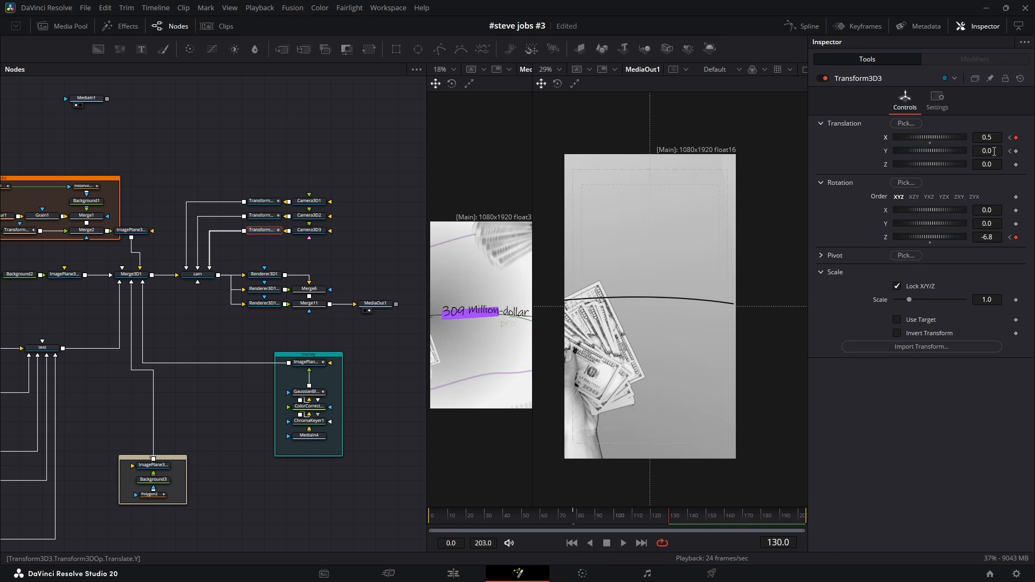
pyautogui.moveTo(994, 151)
pyautogui.mouseDown()
pyautogui.moveTo(982, 151)
pyautogui.moveTo(1007, 152)
pyautogui.mouseUp()
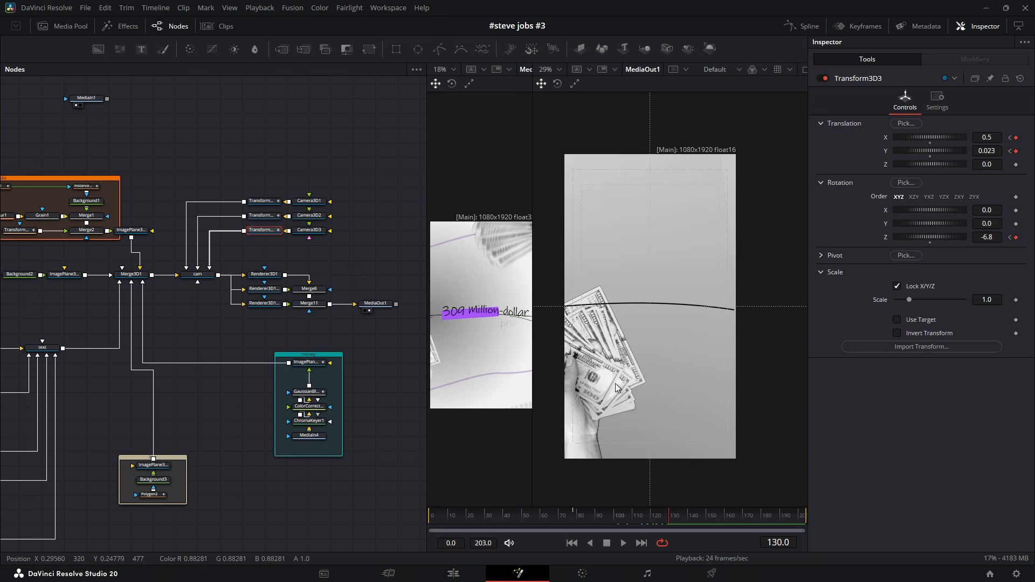
# Set the hand-with-money plane's translation to X 0.522, Y -0.36, Z -4.17 and its scale to 0.855.
pyautogui.moveTo(593, 523)
pyautogui.mouseDown()
pyautogui.moveTo(583, 523)
pyautogui.moveTo(655, 526)
pyautogui.moveTo(549, 518)
pyautogui.moveTo(598, 522)
pyautogui.mouseUp()
pyautogui.moveTo(199, 440); pyautogui.dragTo(230, 429)
pyautogui.click(346, 355)
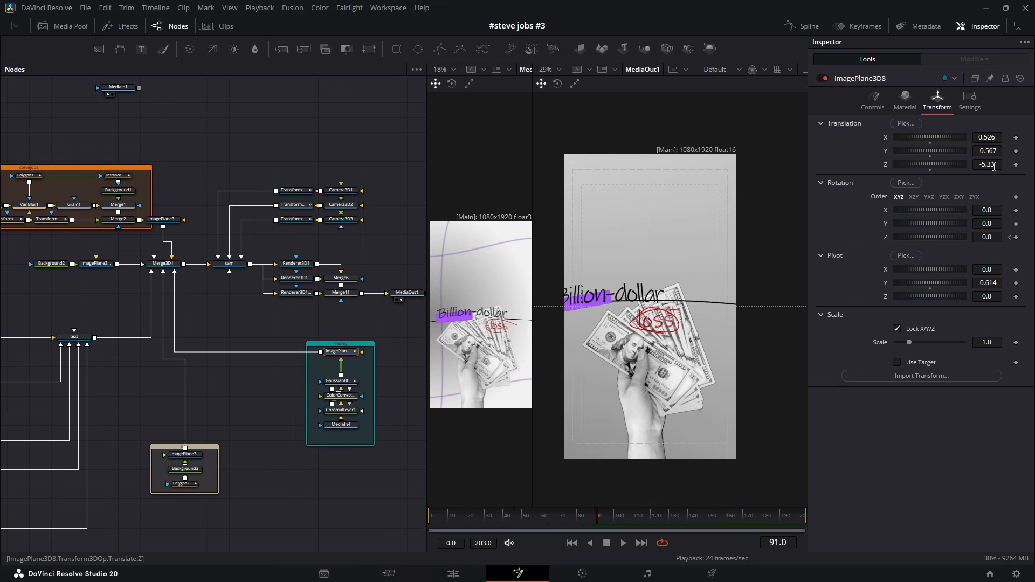
pyautogui.moveTo(995, 166); pyautogui.dragTo(1022, 166)
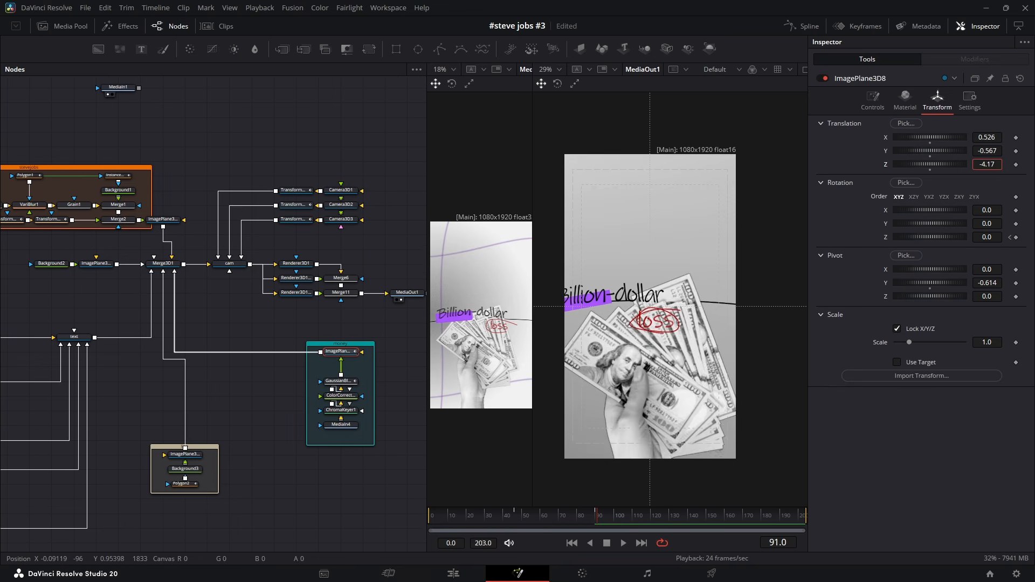
pyautogui.moveTo(990, 343); pyautogui.dragTo(982, 343)
pyautogui.moveTo(989, 152)
pyautogui.mouseDown()
pyautogui.moveTo(999, 151)
pyautogui.moveTo(989, 138)
pyautogui.mouseUp()
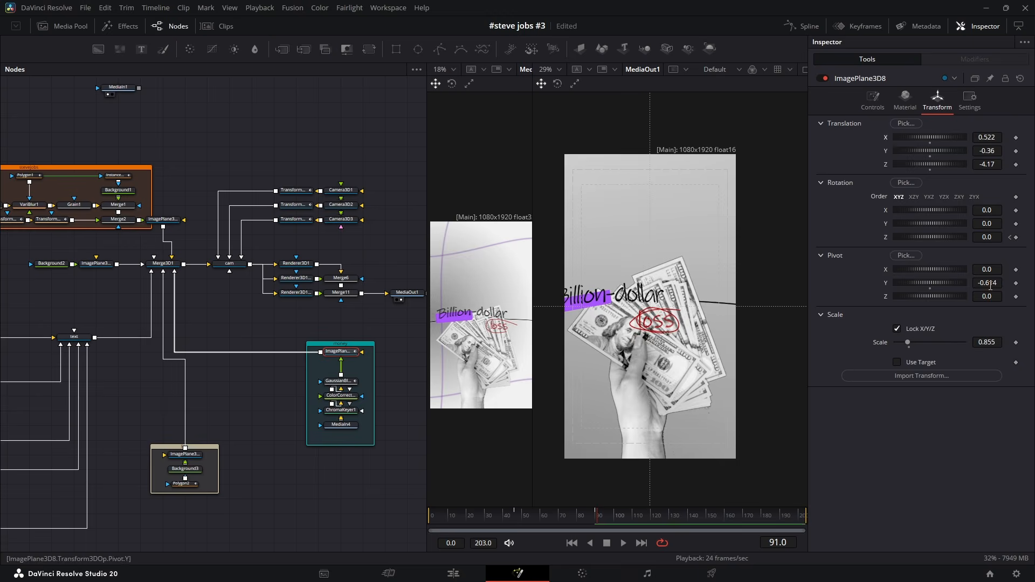
# Smooth the X, Y and Z rotation curves of Transform3D3 in the spline editor with an easing of 79.6.
pyautogui.click(564, 511)
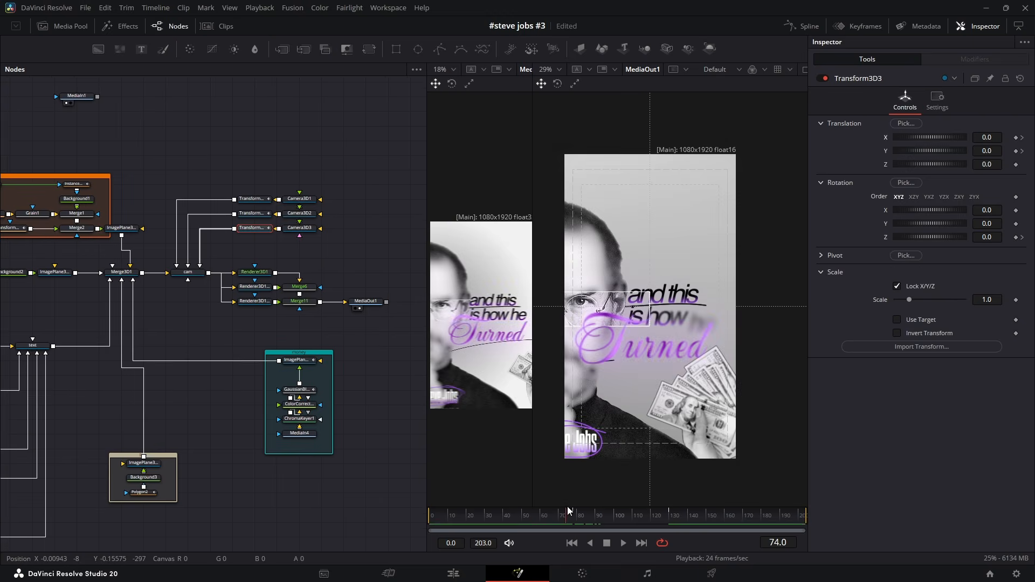
pyautogui.moveTo(568, 511); pyautogui.dragTo(648, 519)
pyautogui.click(804, 26)
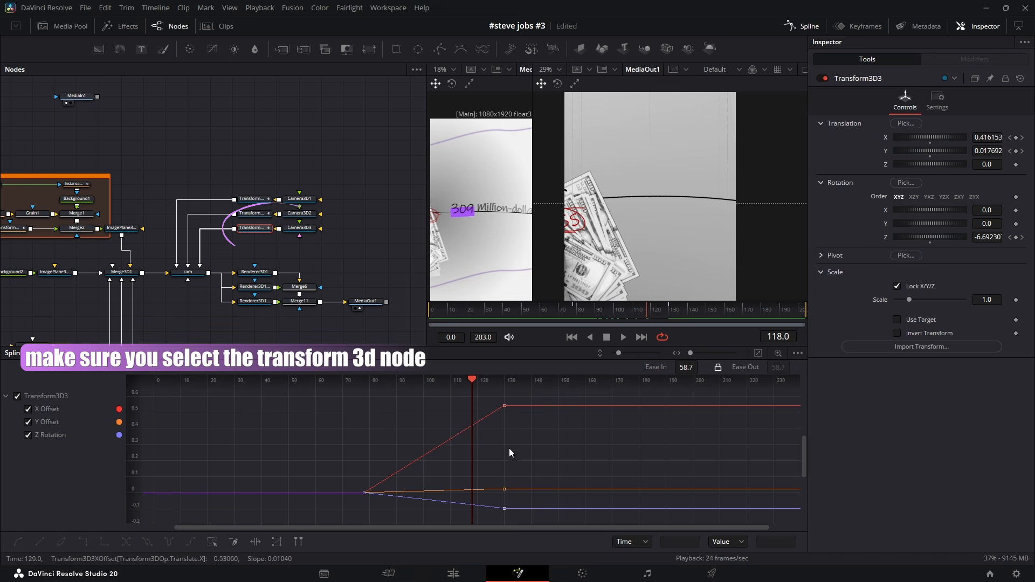
pyautogui.press('s')
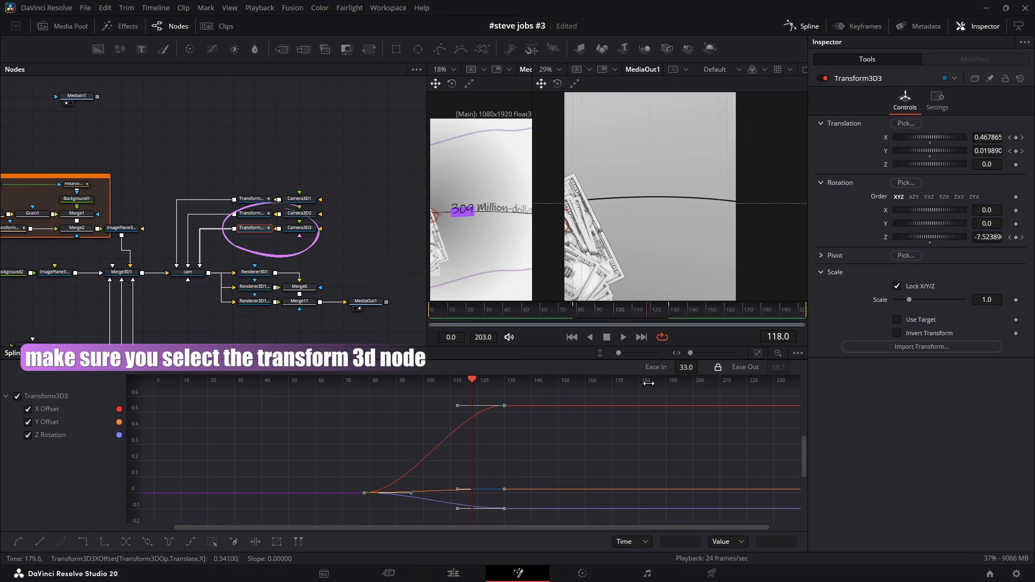
pyautogui.moveTo(701, 367)
pyautogui.mouseDown()
pyautogui.moveTo(701, 343)
pyautogui.moveTo(701, 364)
pyautogui.mouseUp()
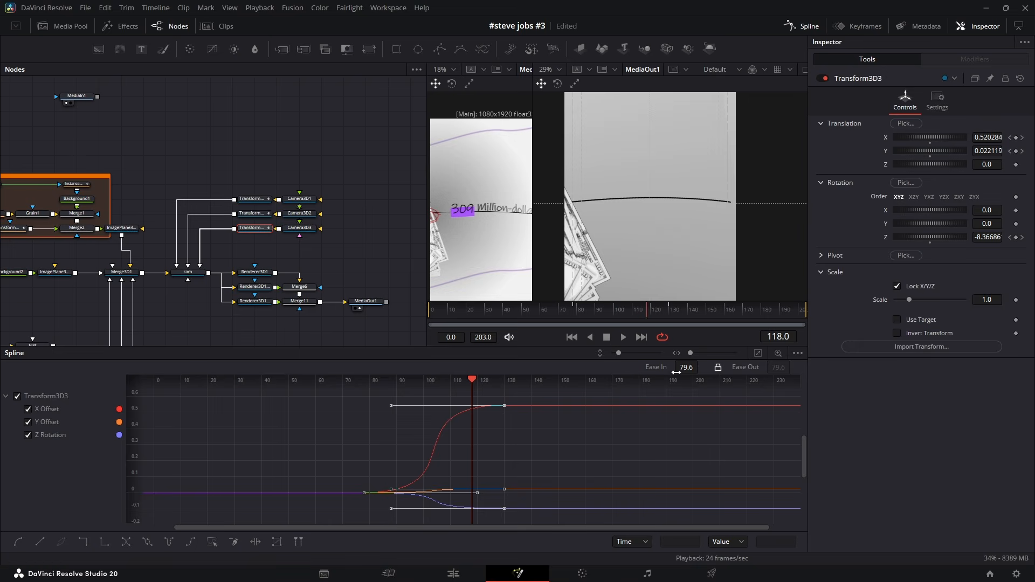
pyautogui.click(819, 27)
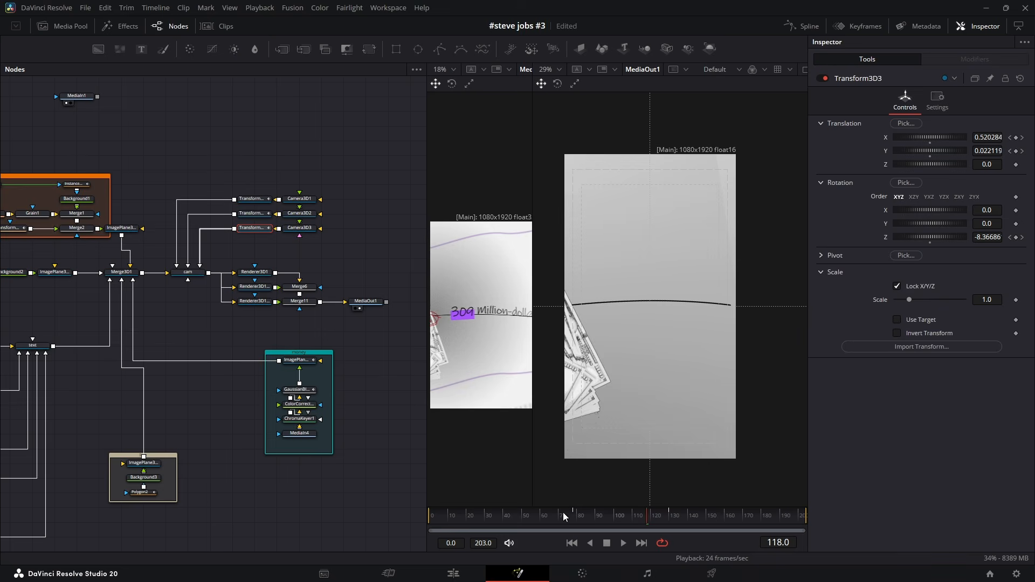
pyautogui.moveTo(565, 517); pyautogui.dragTo(637, 519)
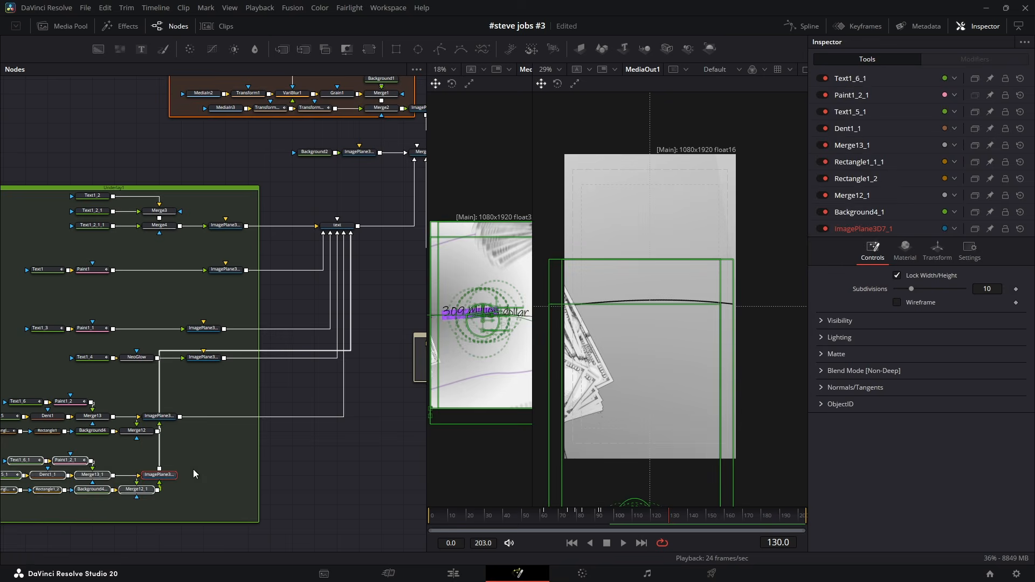
# Shift all keyframes of the "profit" text and its circle stroke about 20 frames later in the keyframe editor.
pyautogui.click(181, 474)
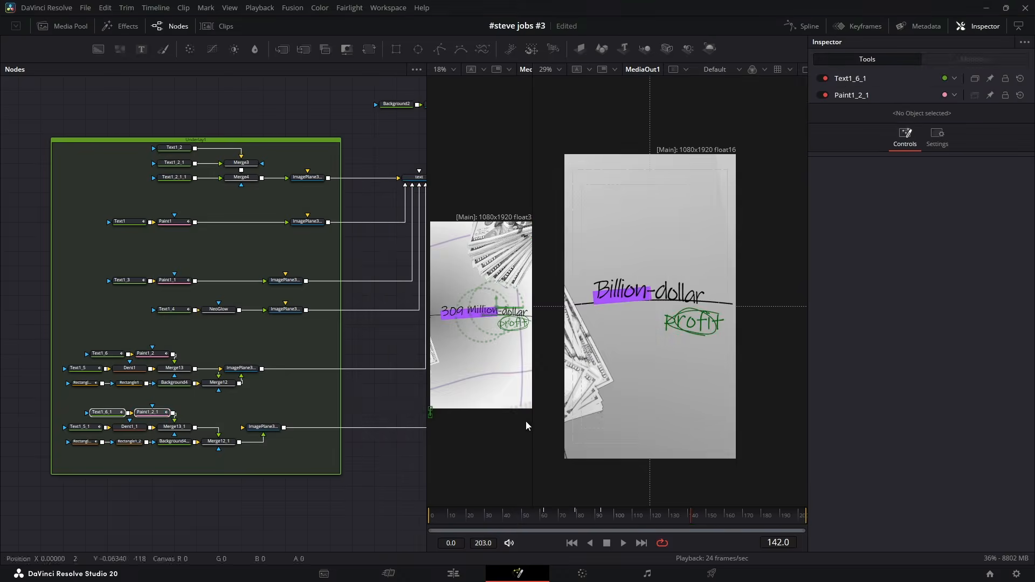
pyautogui.click(622, 312)
pyautogui.moveTo(409, 399); pyautogui.dragTo(430, 399)
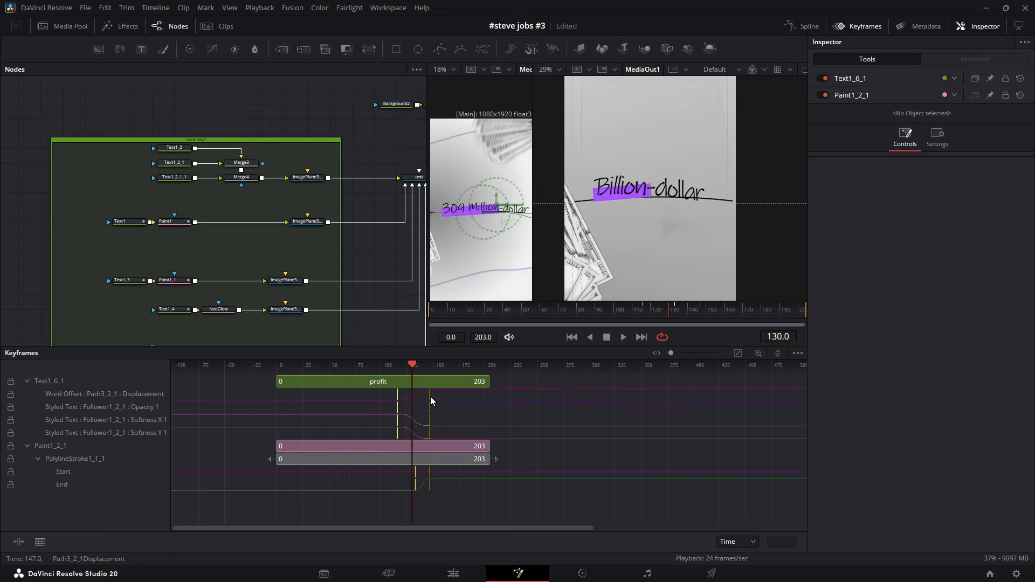
# Change the duplicated heading text to "309 Million-dollar" at size 0.0679 and fit the purple highlight to it.
pyautogui.moveTo(670, 313); pyautogui.dragTo(699, 312)
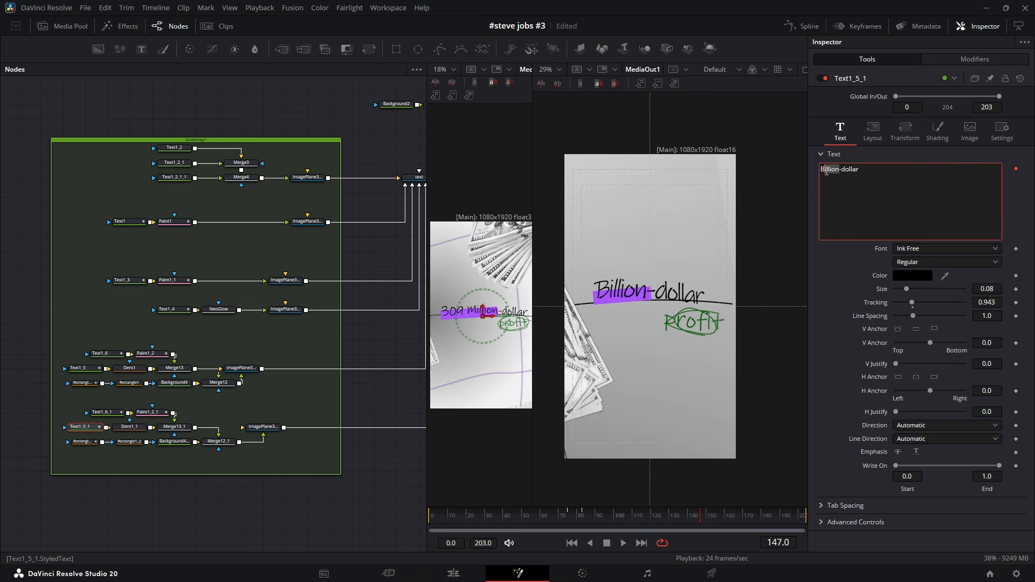
pyautogui.write('309 Million-dollar')
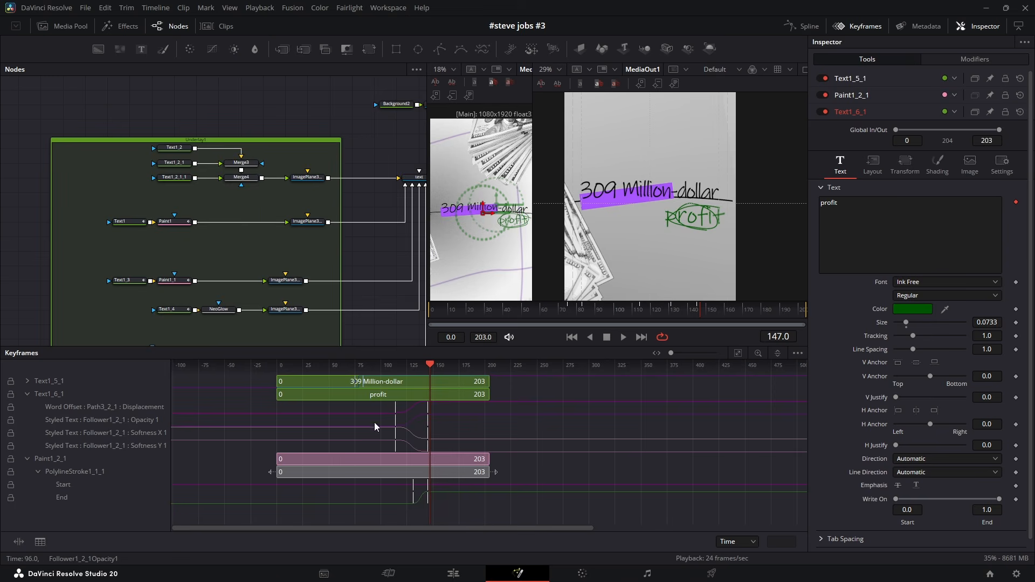
pyautogui.click(639, 309)
pyautogui.moveTo(639, 309)
pyautogui.mouseDown()
pyautogui.moveTo(662, 310)
pyautogui.moveTo(636, 315)
pyautogui.mouseUp()
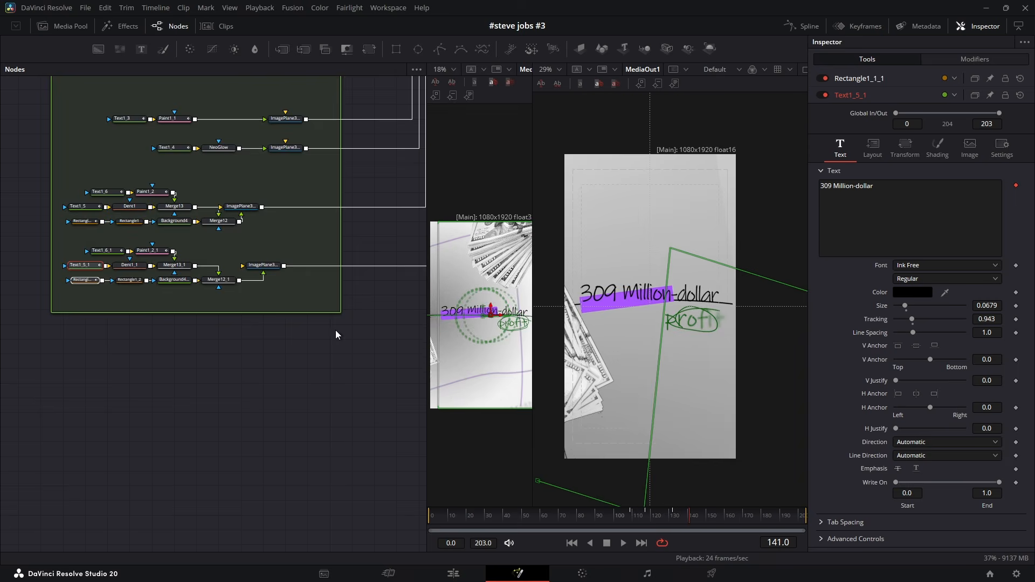
# Build a second money-image branch from MediaIn5 with colour correction and blur, placing its image plane at X 1.092, Y 0.238 with pivot Y -0.597.
pyautogui.click(251, 276)
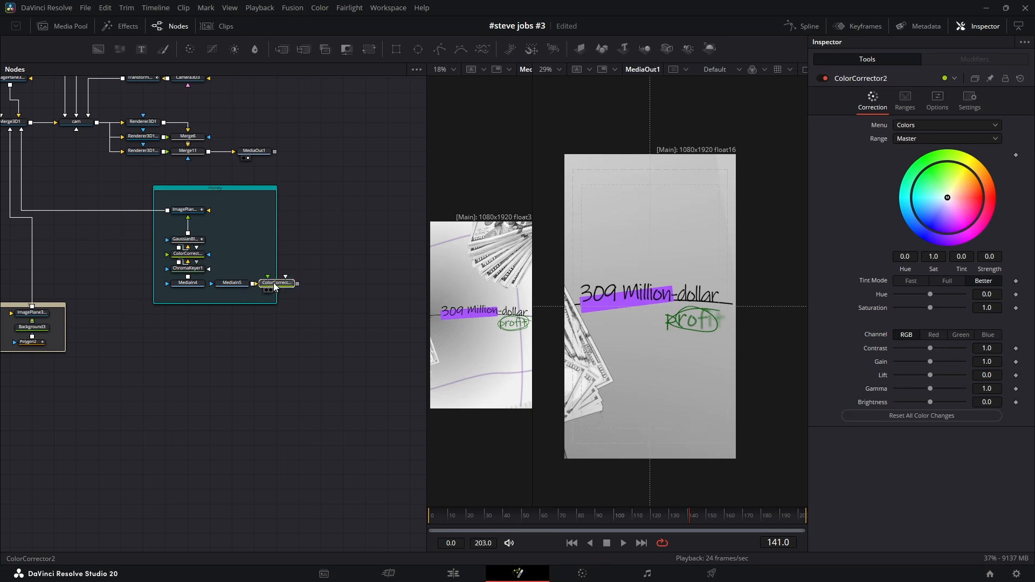
pyautogui.moveTo(273, 283); pyautogui.dragTo(249, 263)
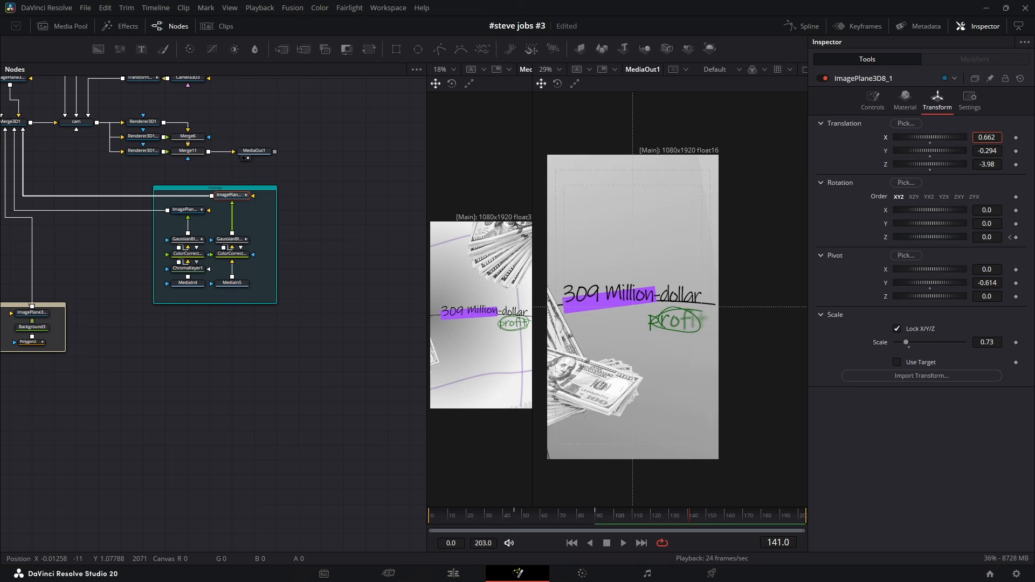
pyautogui.moveTo(987, 138); pyautogui.dragTo(1019, 138)
pyautogui.moveTo(989, 151); pyautogui.dragTo(971, 137)
pyautogui.moveTo(987, 151); pyautogui.dragTo(969, 151)
pyautogui.moveTo(988, 283); pyautogui.dragTo(996, 283)
pyautogui.moveTo(987, 297); pyautogui.dragTo(1000, 296)
pyautogui.doubleClick(885, 296)
# Reset the second money plane's Z rotation, set it to -9.1, and move the plane to X 1.391, Y 0.372.
pyautogui.doubleClick(885, 238)
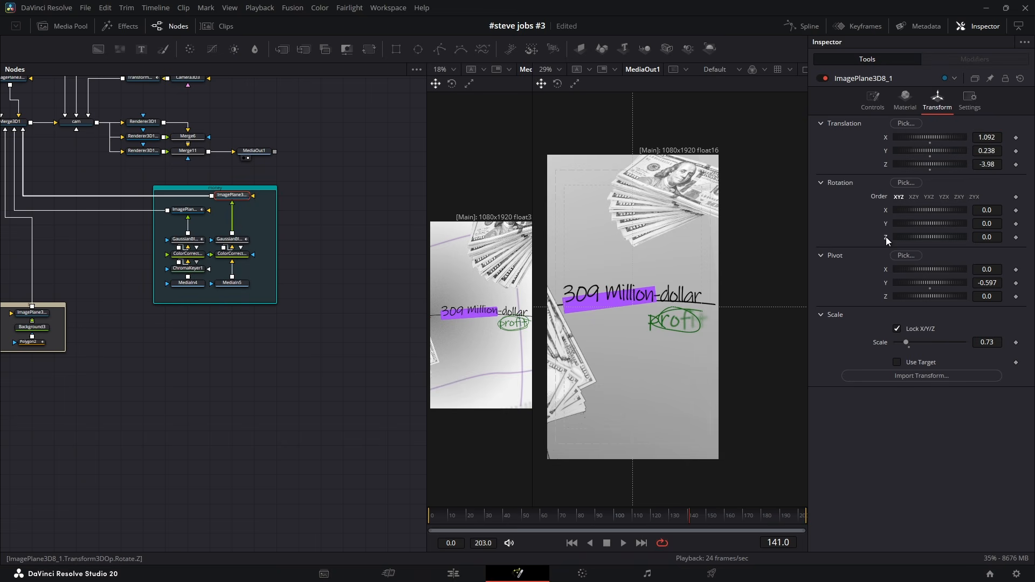
pyautogui.moveTo(988, 237); pyautogui.dragTo(1014, 237)
pyautogui.moveTo(987, 151); pyautogui.dragTo(1007, 138)
pyautogui.moveTo(988, 237); pyautogui.dragTo(957, 237)
# Keyframe the second money plane's Z rotation at frame 121, set it to 41.8 at frame 144, and set Z translation to -3.83.
pyautogui.moveTo(700, 521); pyautogui.dragTo(652, 519)
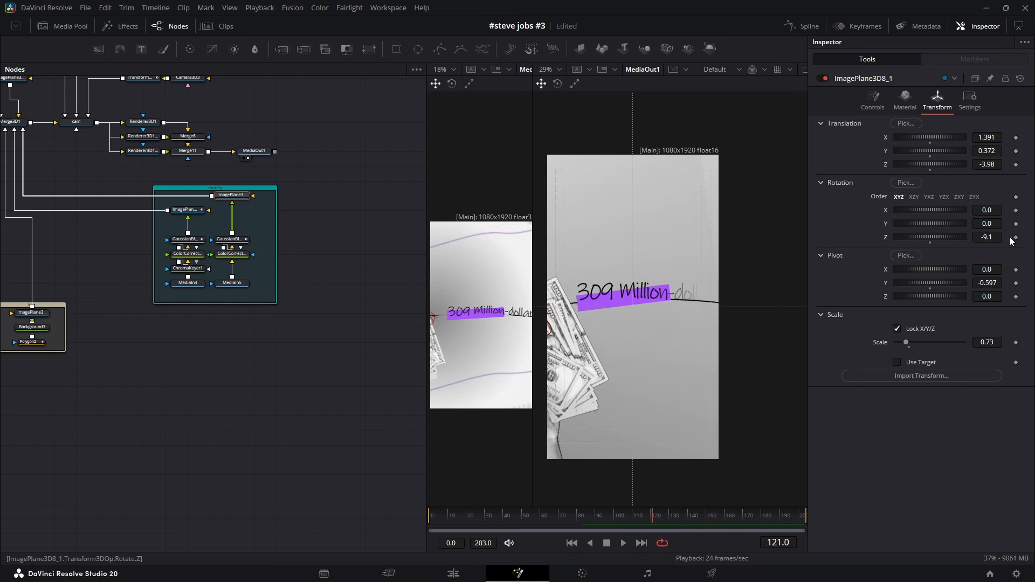
pyautogui.click(1016, 238)
pyautogui.click(695, 519)
pyautogui.moveTo(988, 238); pyautogui.dragTo(1014, 237)
pyautogui.moveTo(988, 165); pyautogui.dragTo(996, 164)
pyautogui.moveTo(987, 237); pyautogui.dragTo(994, 237)
# Select the second money plane's Z rotation keyframes in the spline editor and fit the curve in view.
pyautogui.click(802, 26)
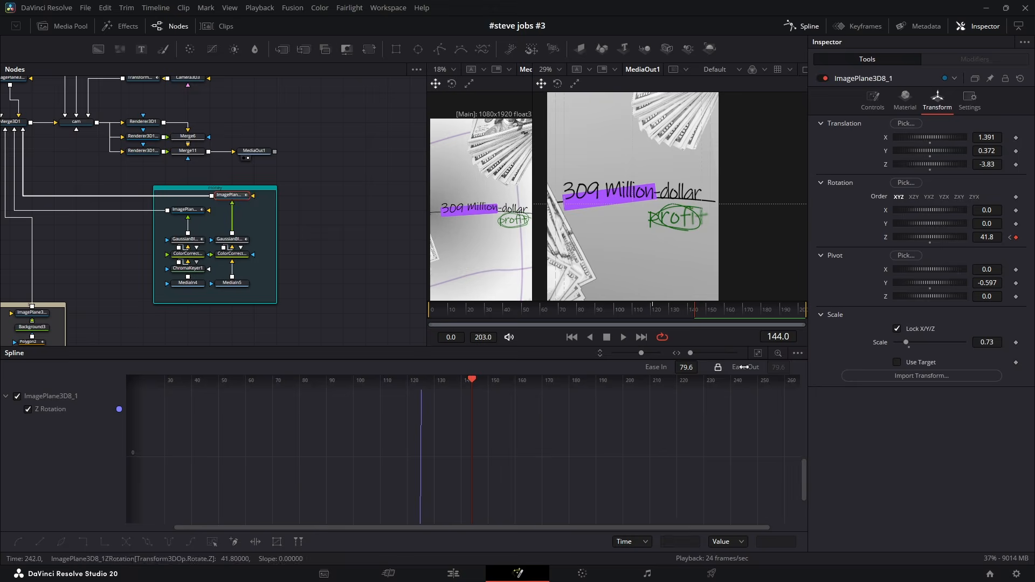
pyautogui.hotkey('ctrl', 'a')
pyautogui.click(738, 353)
pyautogui.click(802, 26)
# Shift both strength keyframes of the second money image's Gaussian blur about 70 frames later.
pyautogui.moveTo(695, 520); pyautogui.dragTo(662, 524)
pyautogui.click(230, 239)
pyautogui.click(27, 381)
pyautogui.moveTo(310, 413); pyautogui.dragTo(366, 386)
pyautogui.moveTo(363, 394); pyautogui.dragTo(418, 393)
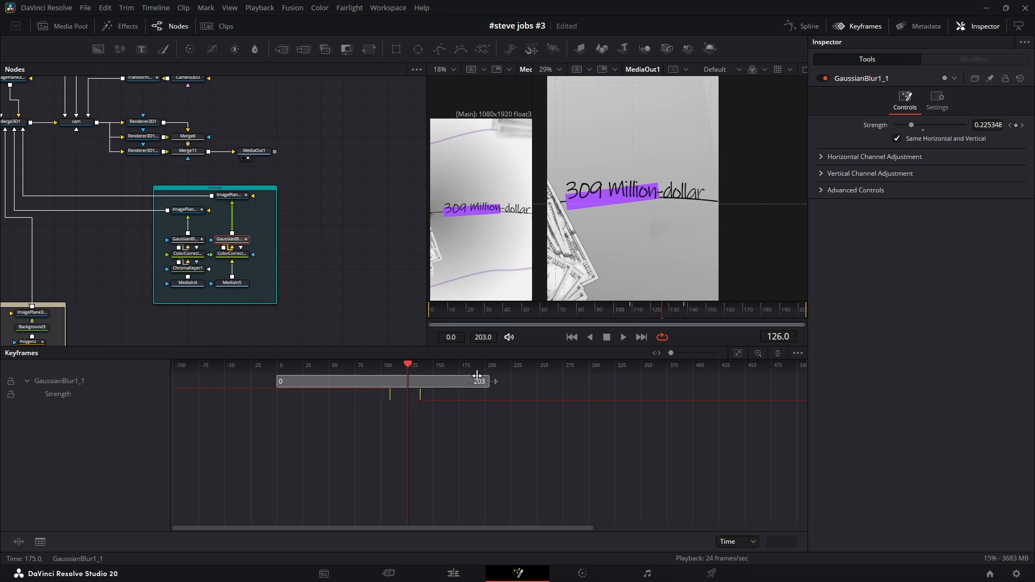
pyautogui.moveTo(662, 311); pyautogui.dragTo(675, 318)
pyautogui.moveTo(418, 393); pyautogui.dragTo(436, 393)
pyautogui.moveTo(674, 311); pyautogui.dragTo(710, 312)
pyautogui.click(857, 26)
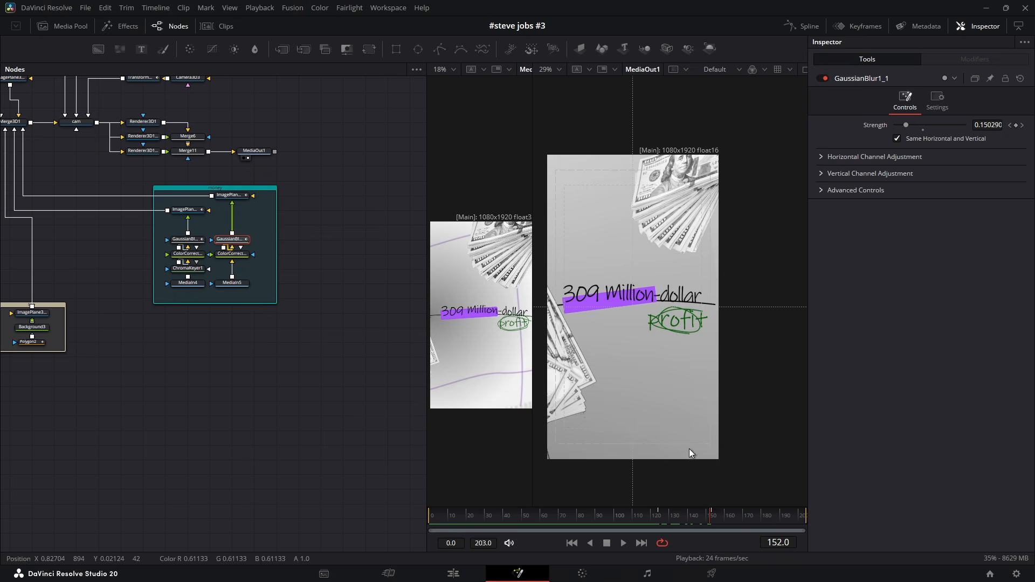
pyautogui.moveTo(711, 519); pyautogui.dragTo(734, 520)
pyautogui.moveTo(162, 426); pyautogui.dragTo(384, 452)
pyautogui.moveTo(163, 471); pyautogui.dragTo(343, 401)
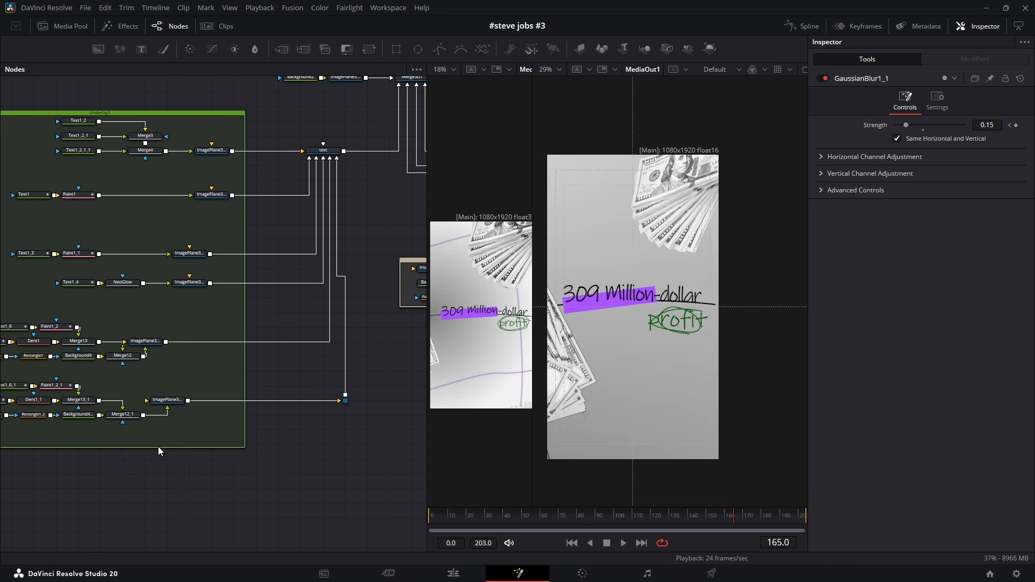
# Paste a copy of the second highlighted-text node chain, merge it with the original, and route the merge into the text image plane.
pyautogui.moveTo(159, 448); pyautogui.dragTo(276, 465)
pyautogui.hotkey('ctrl', 'v')
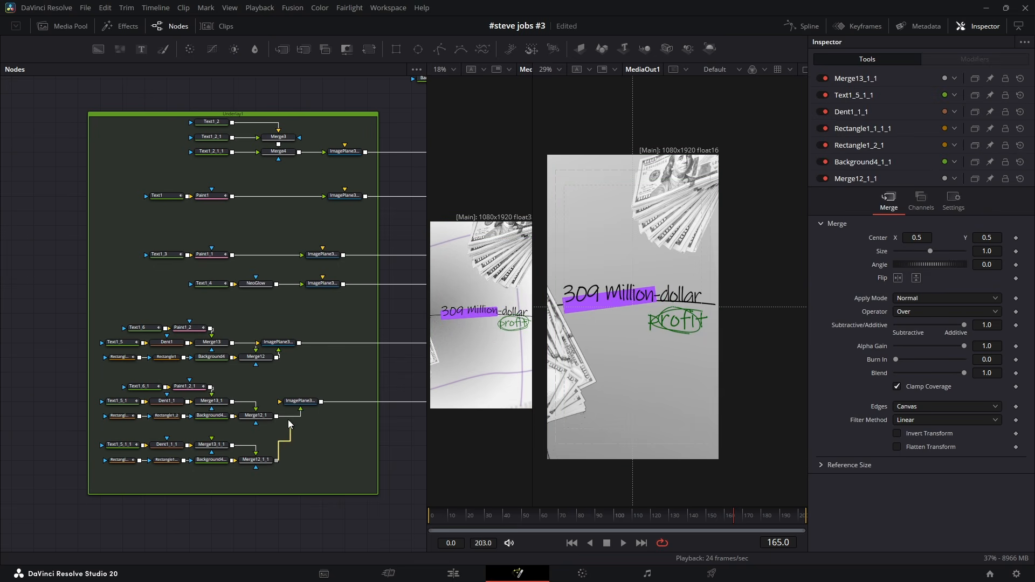
pyautogui.moveTo(278, 419); pyautogui.dragTo(278, 417)
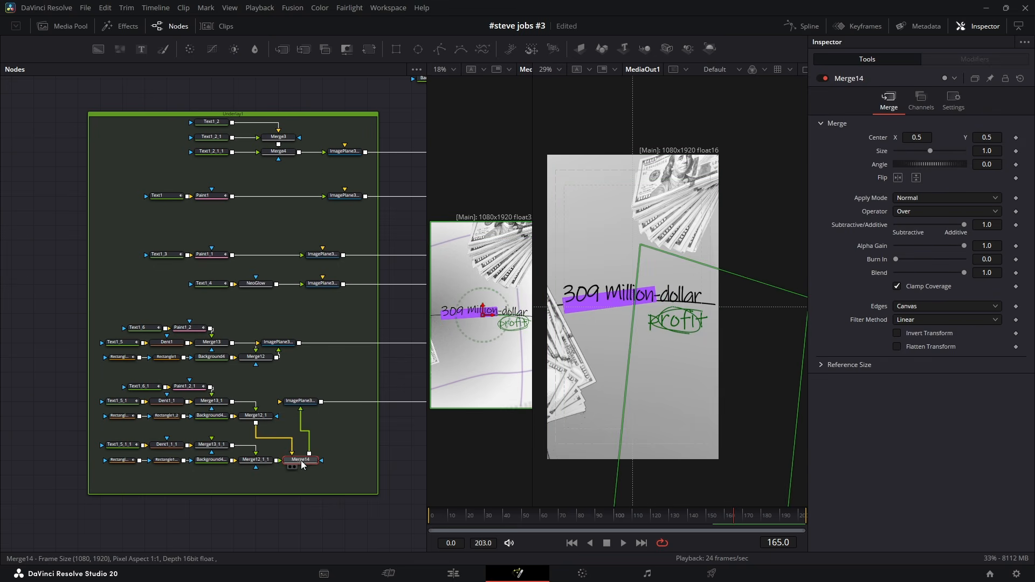
pyautogui.moveTo(314, 465); pyautogui.dragTo(336, 464)
pyautogui.moveTo(303, 403); pyautogui.dragTo(347, 402)
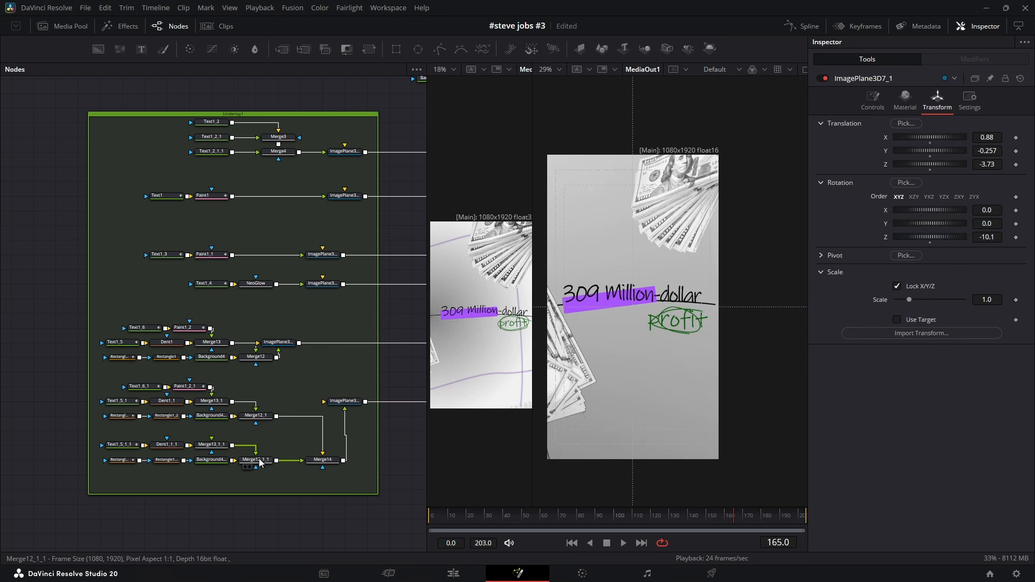
# Change the text of the pasted text node to "in just one year".
pyautogui.click(123, 446)
pyautogui.click(771, 516)
pyautogui.click(874, 208)
pyautogui.hotkey('ctrl', 'a')
pyautogui.write('in just one year')
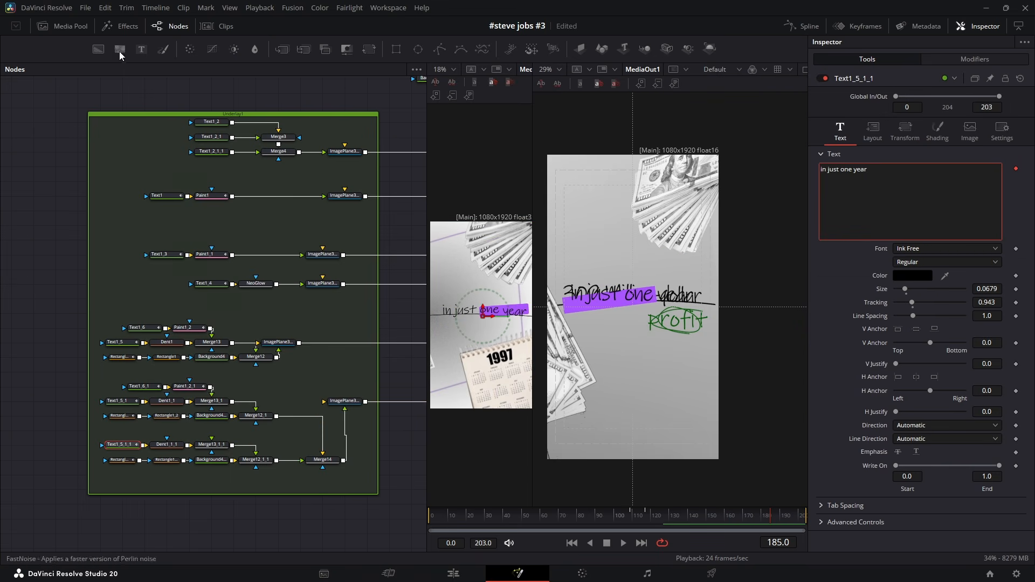
# Add a Background node merged with the original "309 Million" chain, set its alpha to 0, and place it above its merge.
pyautogui.moveTo(115, 80); pyautogui.dragTo(277, 417)
pyautogui.click(292, 403)
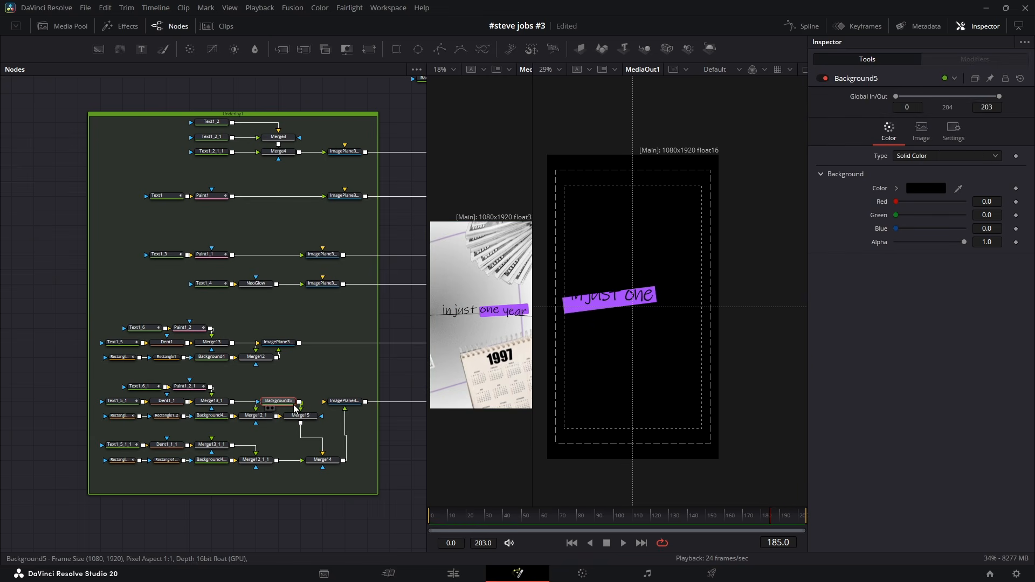
pyautogui.moveTo(961, 242); pyautogui.dragTo(892, 243)
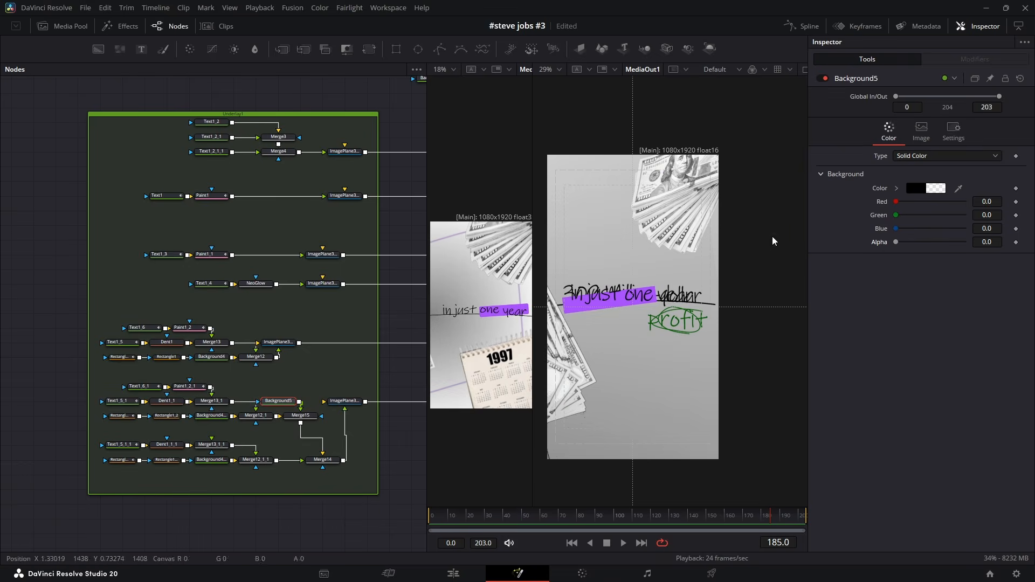
pyautogui.moveTo(305, 399); pyautogui.dragTo(305, 385)
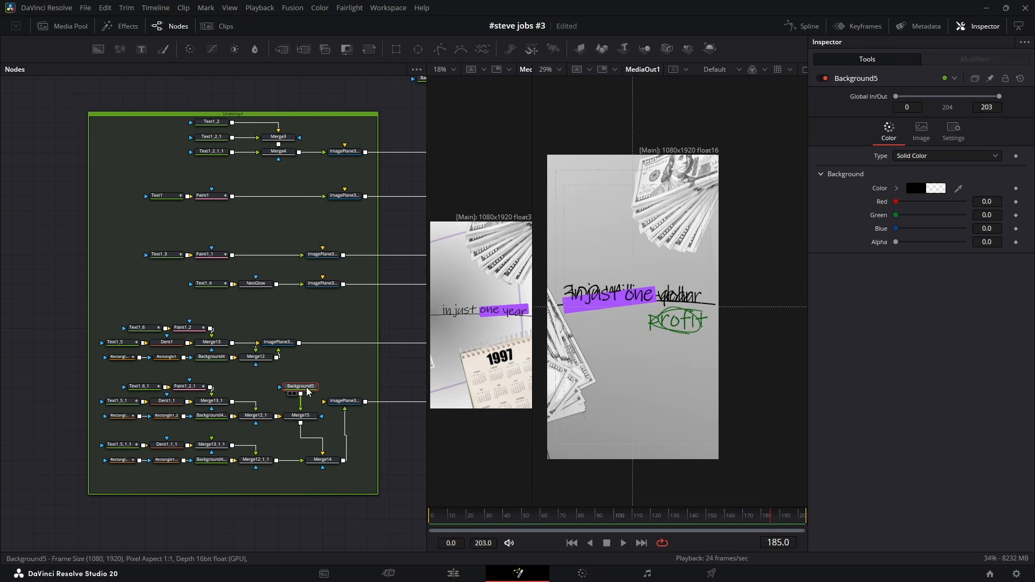
# Keyframe the new merge's Blend at 1.0 on frame 166 and lower it at frame 167 to hide the "309 Million-dollar" text.
pyautogui.click(297, 415)
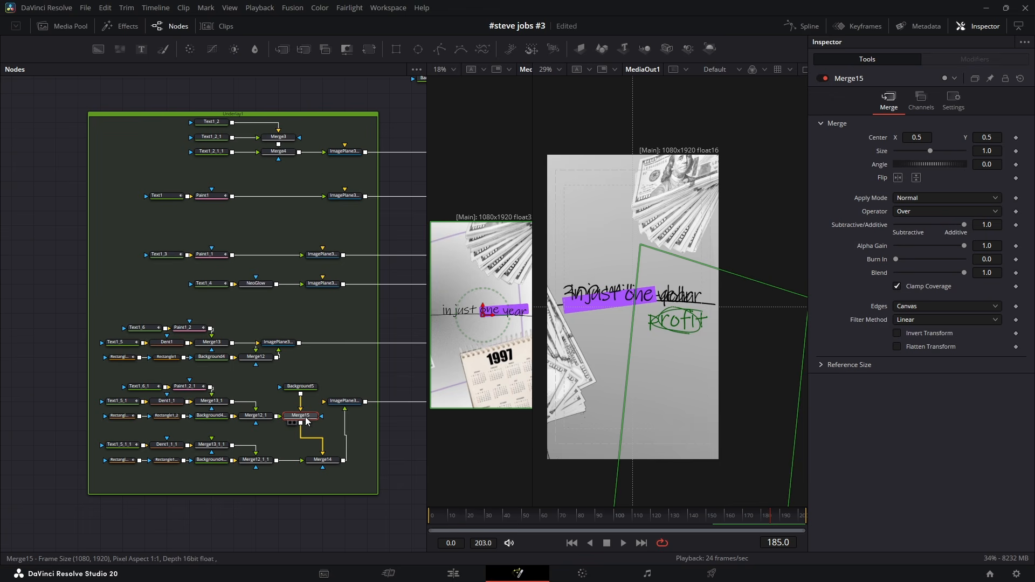
pyautogui.moveTo(963, 271); pyautogui.dragTo(1023, 283)
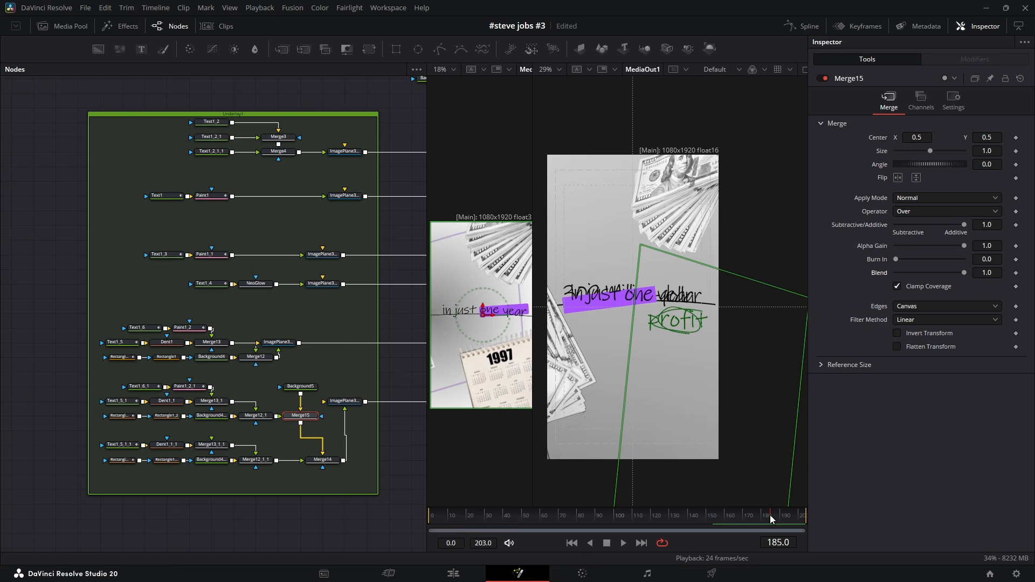
pyautogui.moveTo(771, 519); pyautogui.dragTo(737, 517)
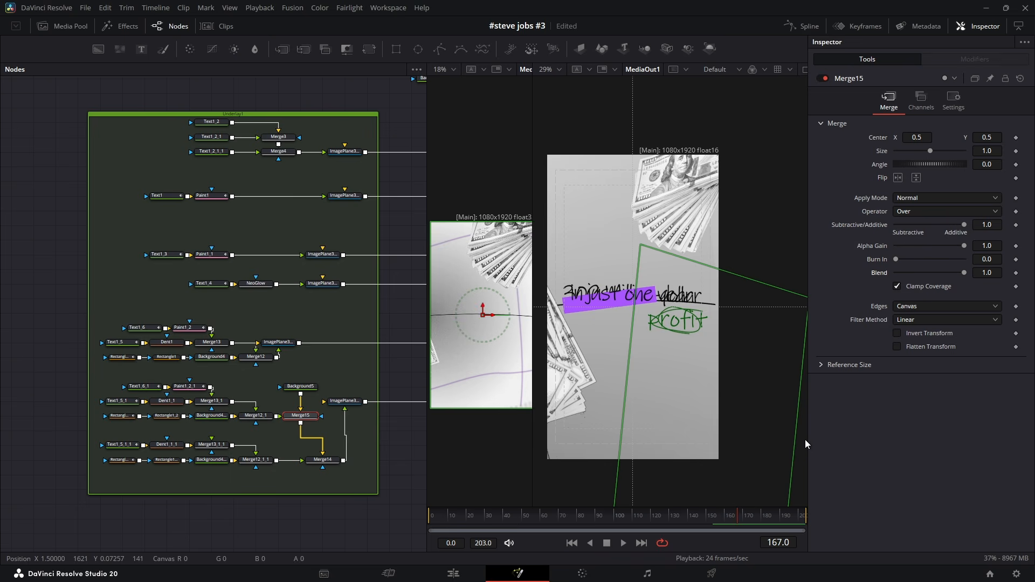
pyautogui.press('Left')
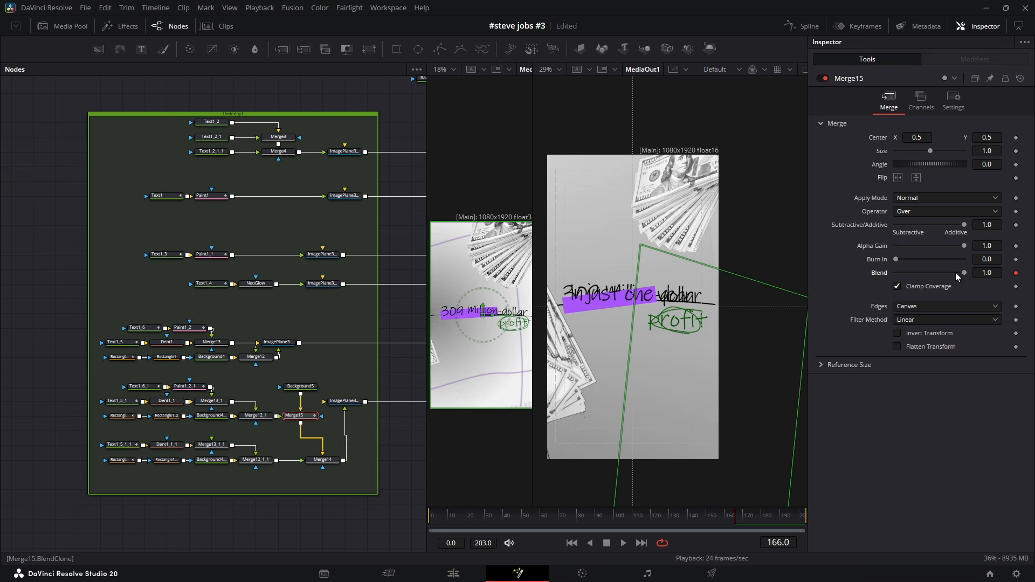
pyautogui.press('Right')
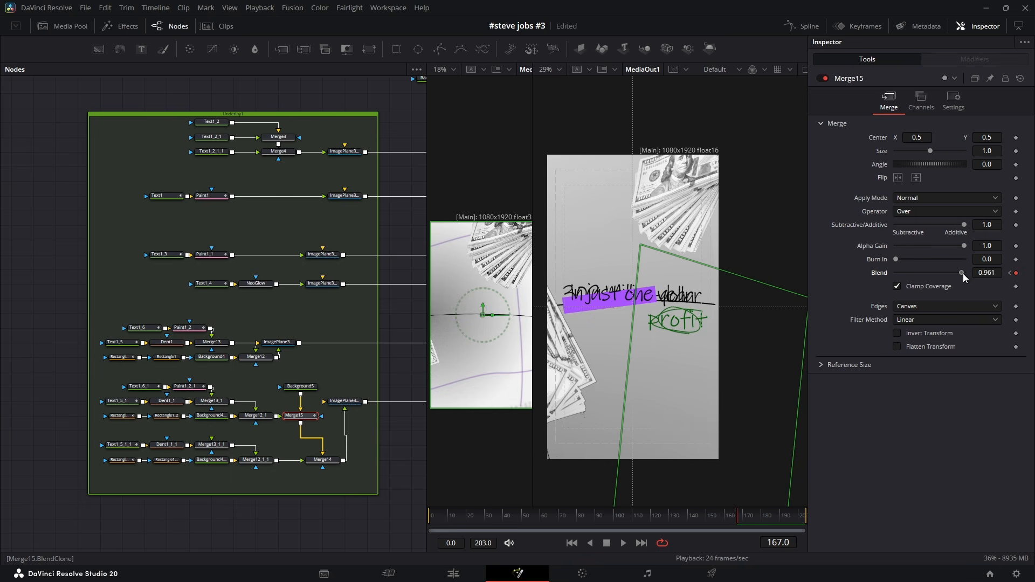
pyautogui.press('Left')
pyautogui.press('Left')
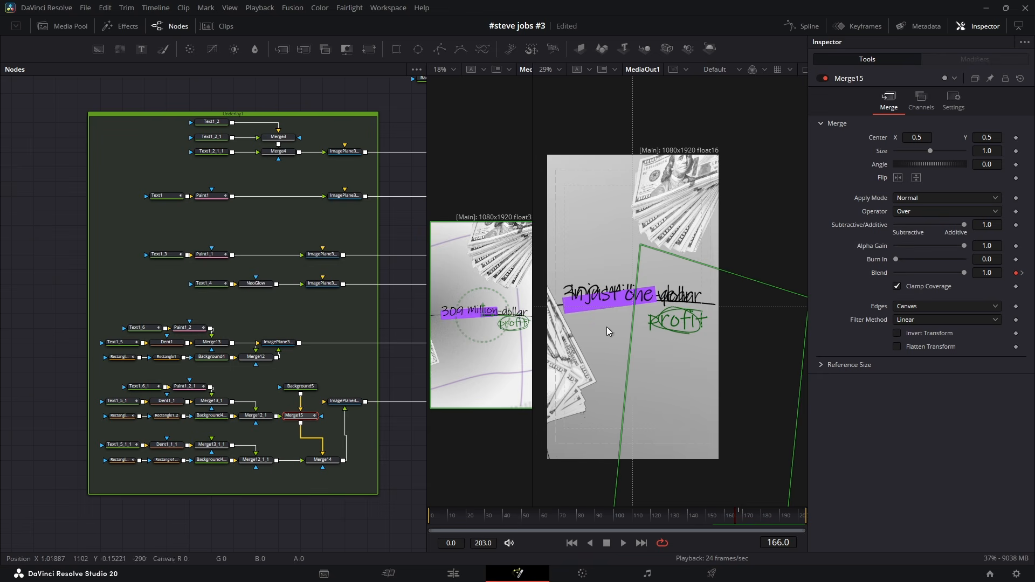
# Shift the keyframes of the copied text's opacity and its highlight's revealing rectangle to start at frame 166.
pyautogui.moveTo(103, 476); pyautogui.dragTo(130, 441)
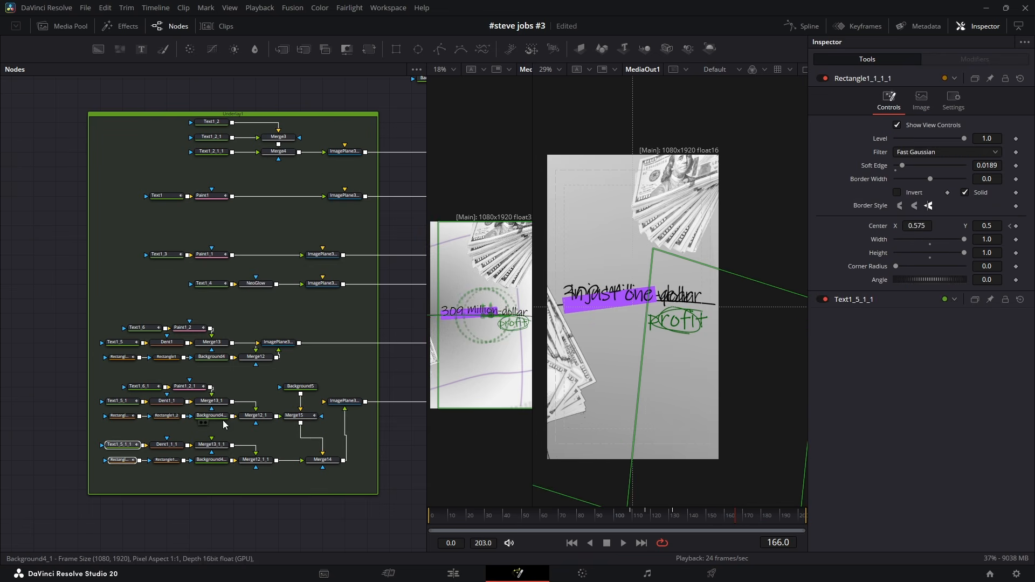
pyautogui.click(856, 27)
pyautogui.click(27, 381)
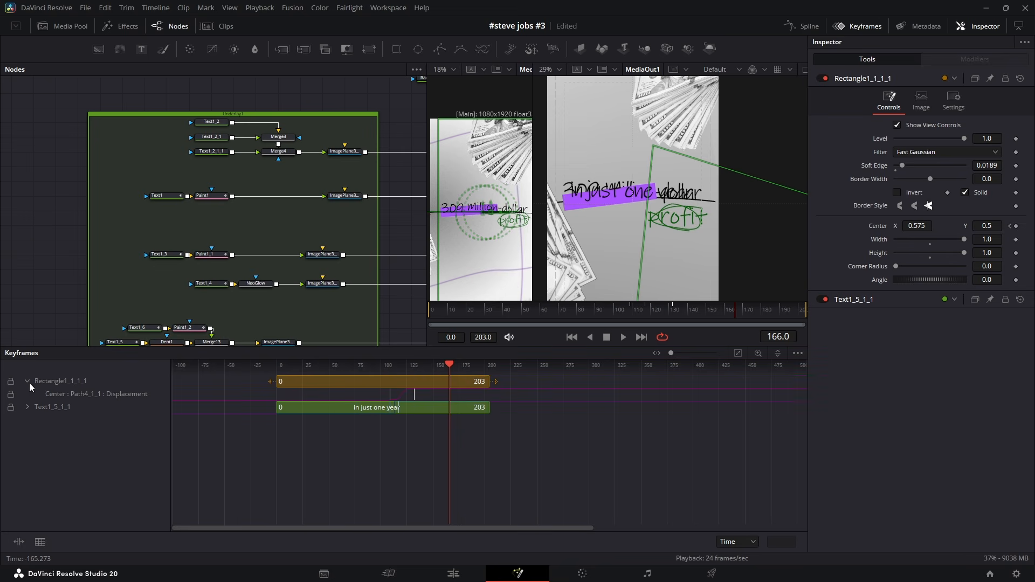
pyautogui.click(27, 407)
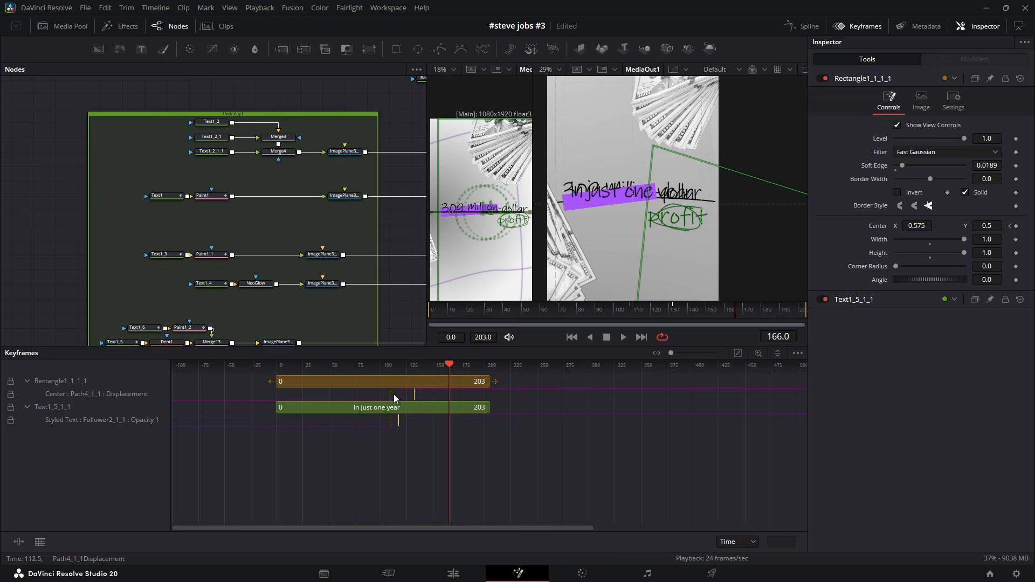
pyautogui.moveTo(422, 397); pyautogui.dragTo(451, 396)
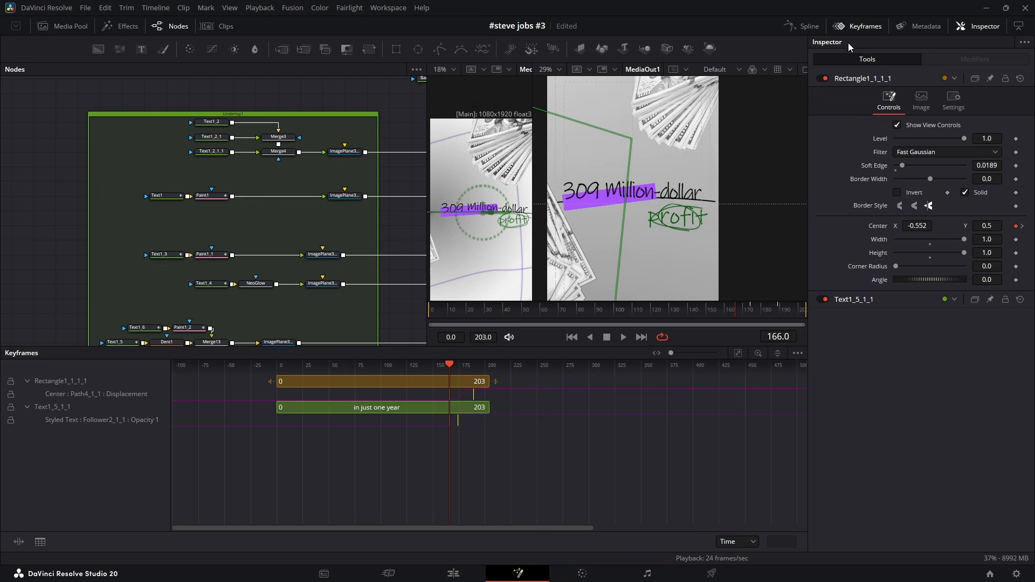
pyautogui.click(857, 26)
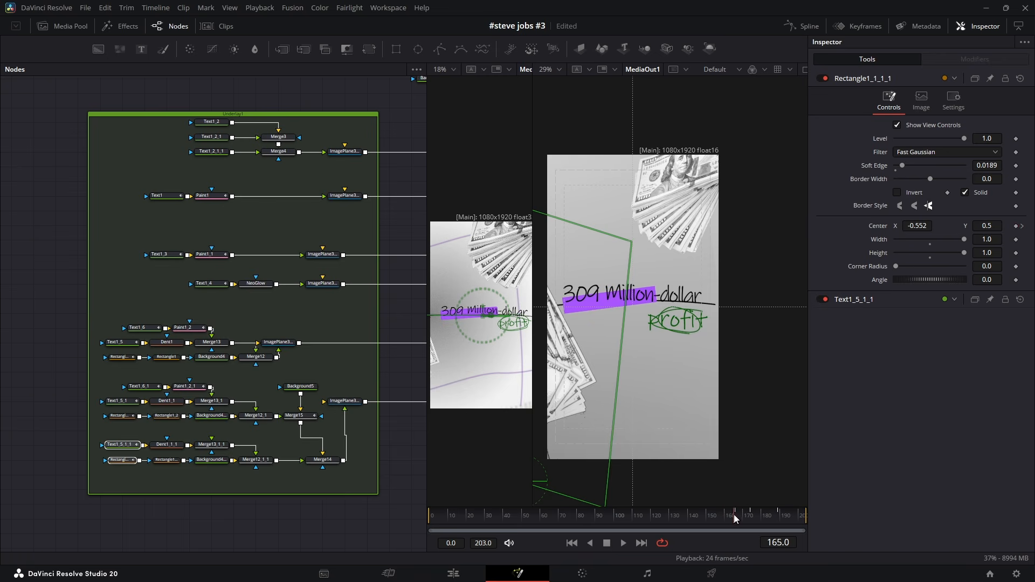
pyautogui.moveTo(743, 515); pyautogui.dragTo(761, 522)
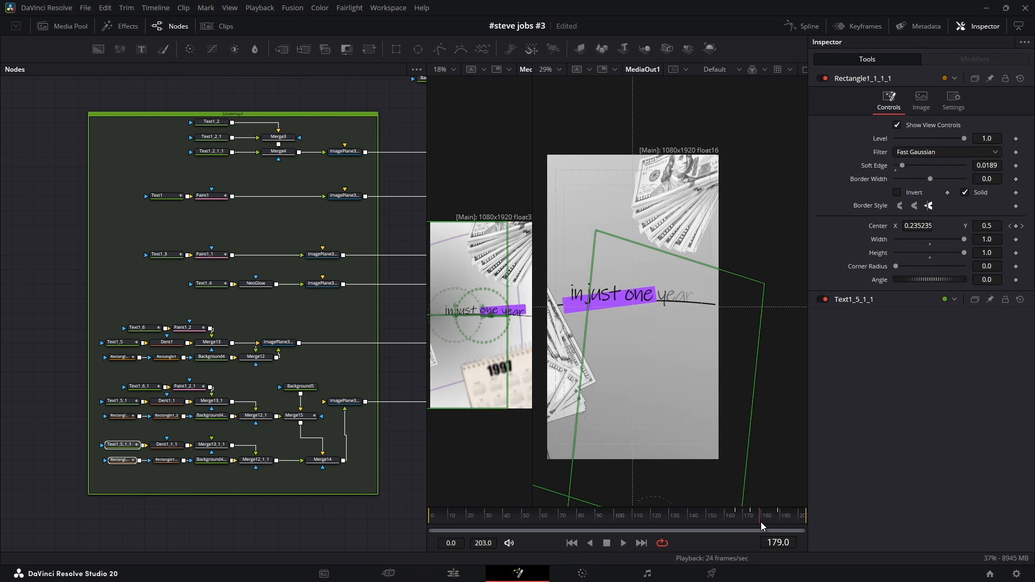
# Fit the purple highlight over "one year" with center X 0.57536, Y 0.502374, width 0.178902 and angle 6.3.
pyautogui.click(166, 459)
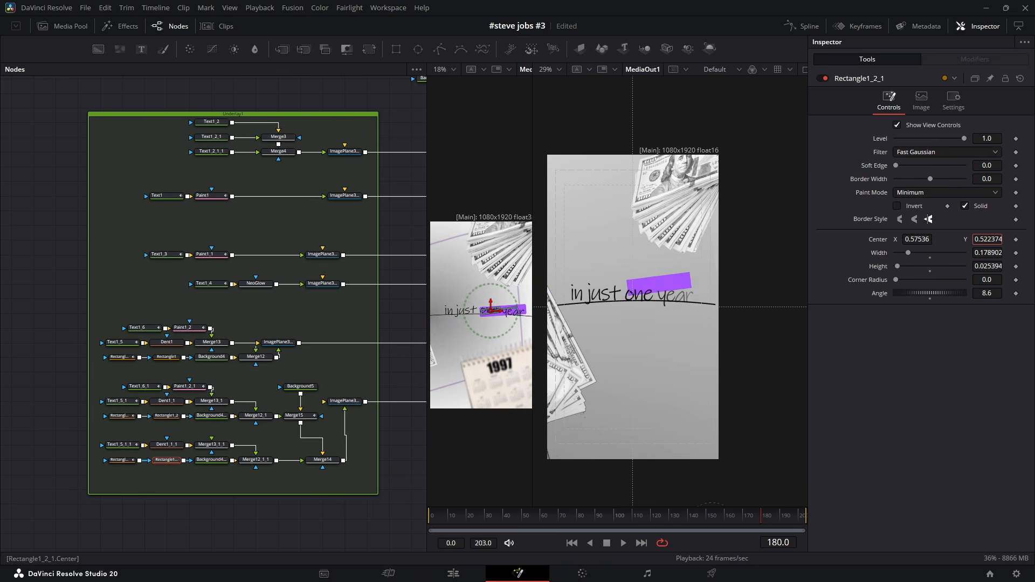
pyautogui.press('space')
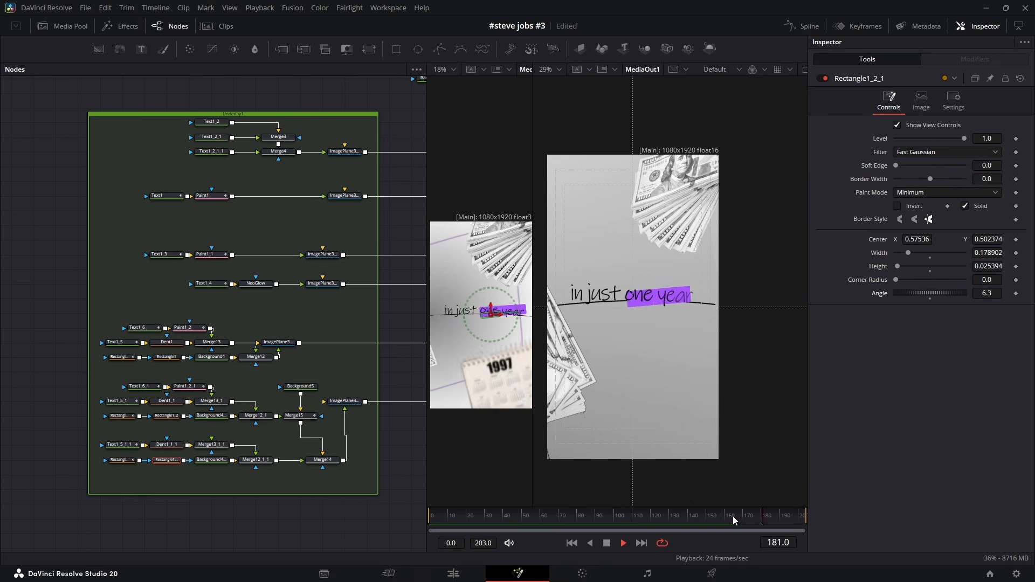
pyautogui.press('space')
# Add another Transform 3D node after the third camera's existing transform, moving that camera's nodes aside to make room.
pyautogui.moveTo(342, 435); pyautogui.dragTo(125, 429)
pyautogui.click(279, 435)
pyautogui.moveTo(306, 378); pyautogui.dragTo(140, 472)
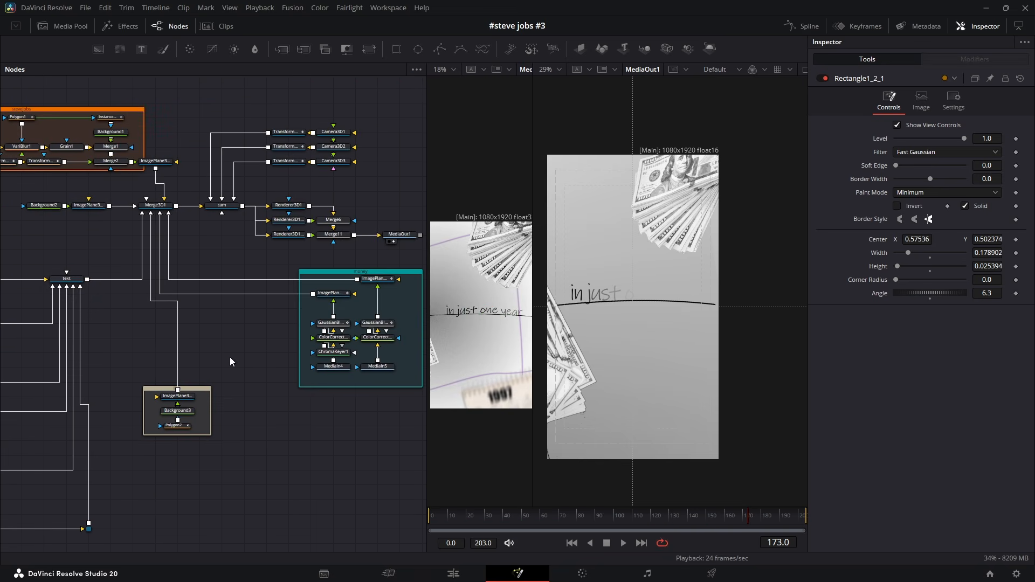
pyautogui.moveTo(301, 169)
pyautogui.mouseDown()
pyautogui.moveTo(325, 169)
pyautogui.moveTo(294, 168)
pyautogui.mouseUp()
pyautogui.moveTo(294, 184); pyautogui.dragTo(338, 163)
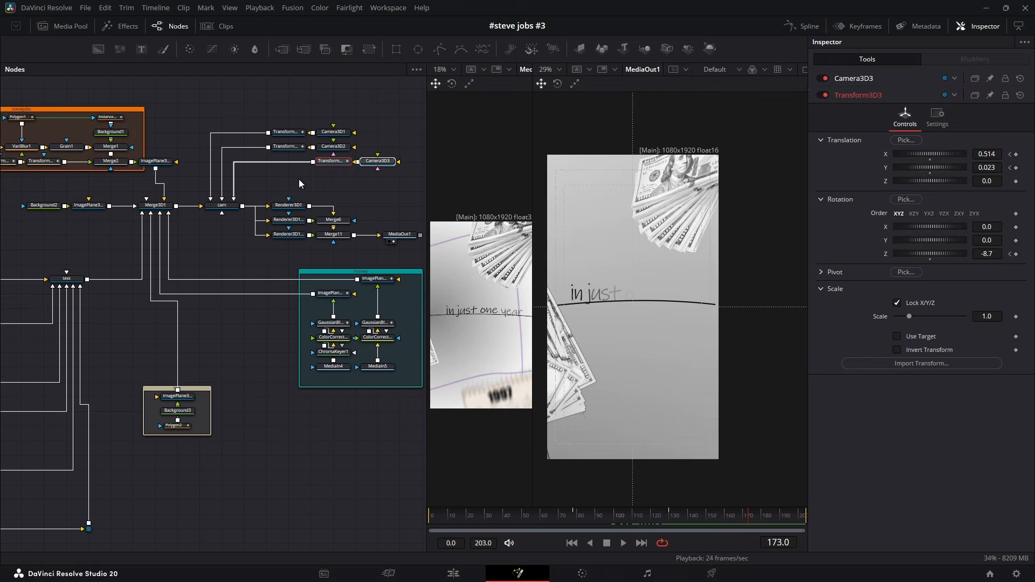
pyautogui.click(335, 163)
pyautogui.hotkey('shift', 'space')
pyautogui.write('tra')
pyautogui.click(547, 420)
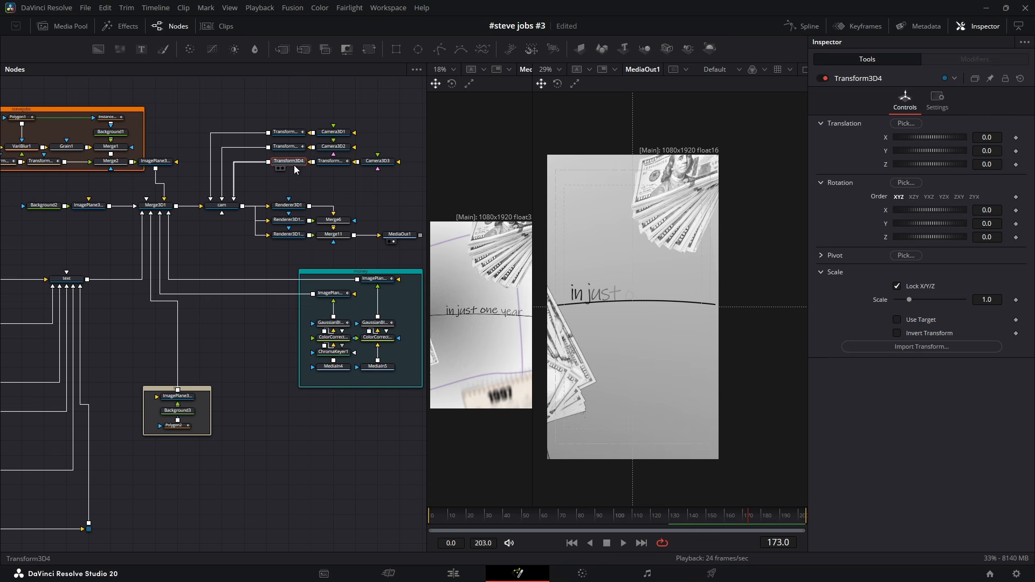
# Keyframe the new transform's Z translation from 0 at frame 167 to -0.55 at frame 201 and adjust the curve's easing.
pyautogui.moveTo(755, 515); pyautogui.dragTo(739, 516)
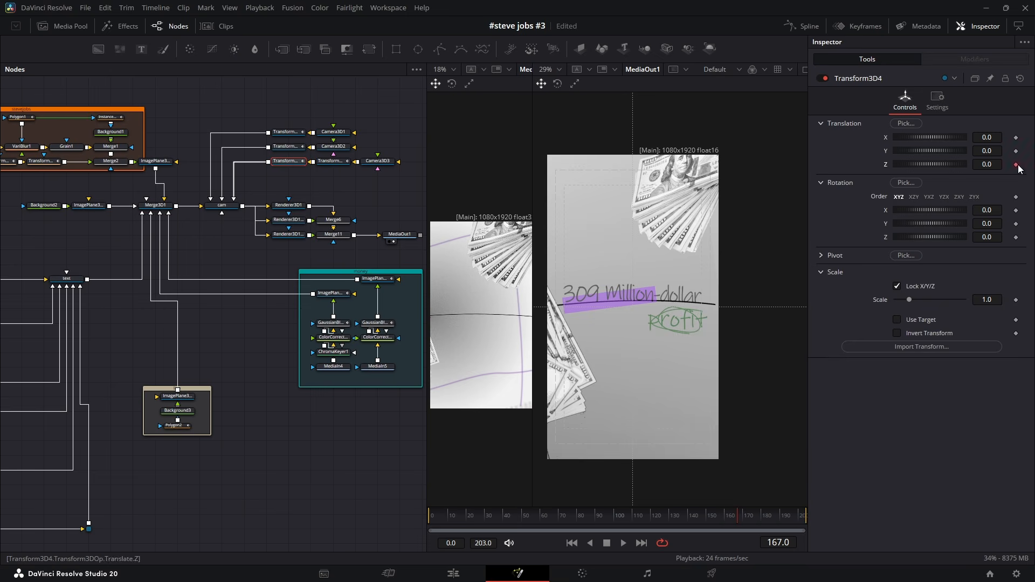
pyautogui.click(801, 519)
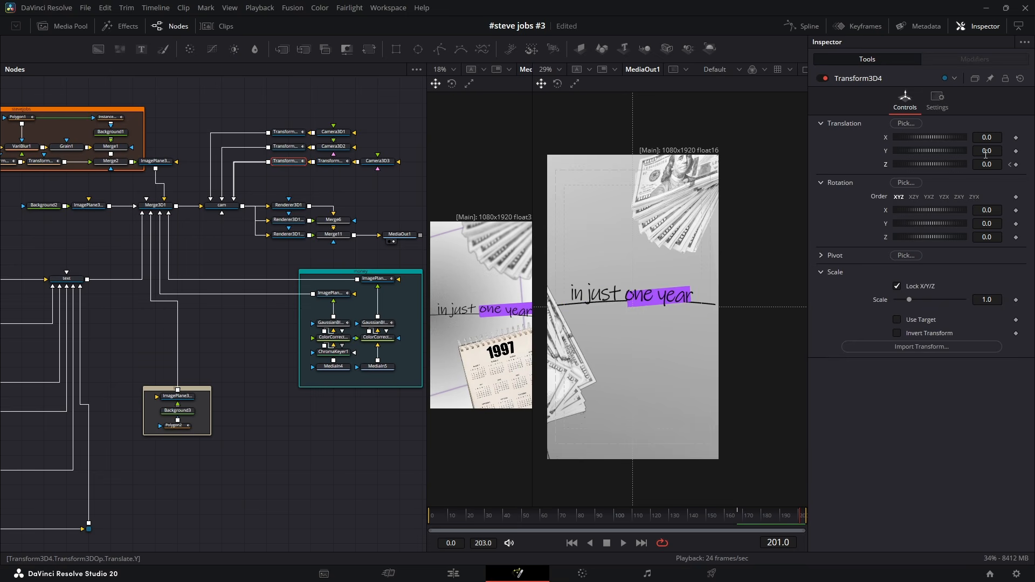
pyautogui.moveTo(987, 165); pyautogui.dragTo(957, 164)
pyautogui.click(803, 27)
pyautogui.press('f')
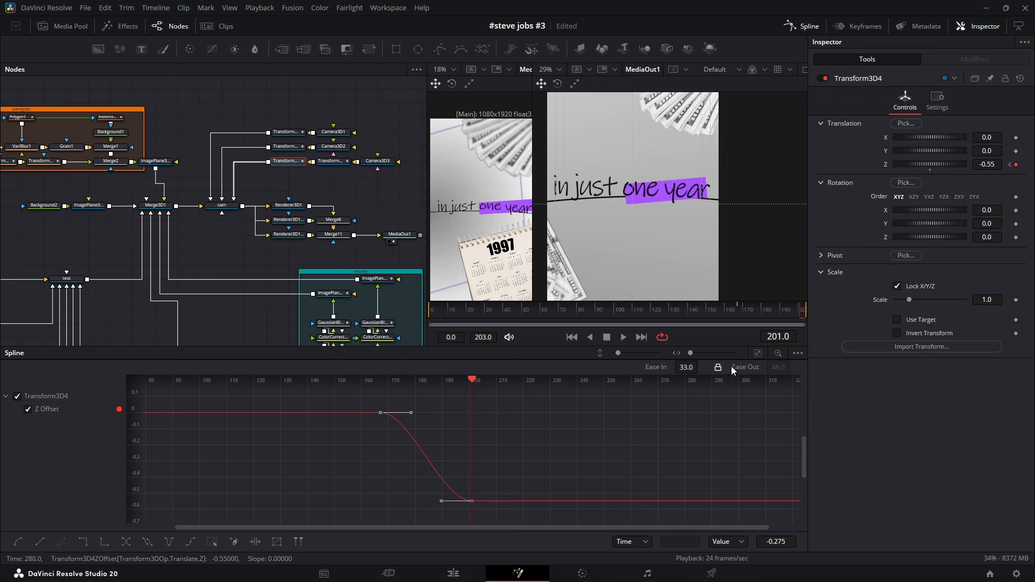
pyautogui.moveTo(686, 367); pyautogui.dragTo(702, 366)
pyautogui.click(803, 26)
# Rearrange the money image nodes and widen their group to make room for another image.
pyautogui.moveTo(378, 258); pyautogui.dragTo(262, 290)
pyautogui.moveTo(285, 302); pyautogui.dragTo(323, 302)
pyautogui.moveTo(323, 300); pyautogui.dragTo(325, 285)
pyautogui.moveTo(348, 321); pyautogui.dragTo(399, 322)
# Add the calendar image to the money group and connect it to the scene's 3D merge through a copied money image plane.
pyautogui.click(62, 27)
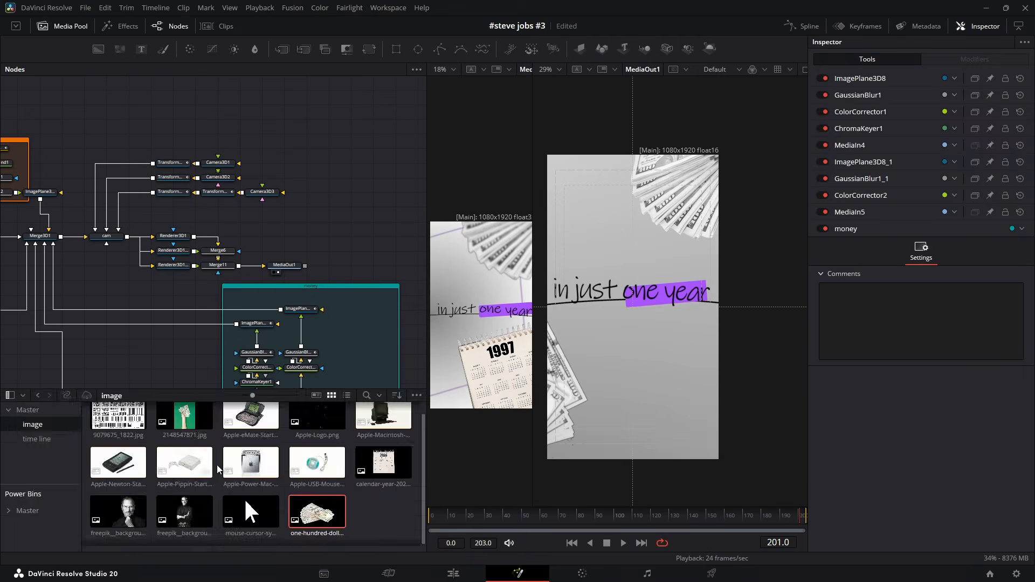
pyautogui.click(62, 26)
pyautogui.moveTo(384, 462); pyautogui.dragTo(40, 236)
pyautogui.hotkey('ctrl', 'c')
pyautogui.hotkey('ctrl', 'v')
# Position the calendar's image plane at X 0.992 with a Z rotation of 5.5, and adjust its Y translation.
pyautogui.click(938, 100)
pyautogui.moveTo(986, 137)
pyautogui.mouseDown()
pyautogui.moveTo(998, 138)
pyautogui.moveTo(984, 138)
pyautogui.mouseUp()
pyautogui.moveTo(986, 237); pyautogui.dragTo(967, 237)
pyautogui.moveTo(987, 151)
pyautogui.mouseDown()
pyautogui.moveTo(954, 151)
pyautogui.moveTo(970, 150)
pyautogui.mouseUp()
# Keyframe the calendar plane's Y translation at frame 201, set it to -0.782 at frame 167, and open its animation curve.
pyautogui.click(737, 516)
pyautogui.click(803, 516)
pyautogui.click(1016, 151)
pyautogui.click(737, 515)
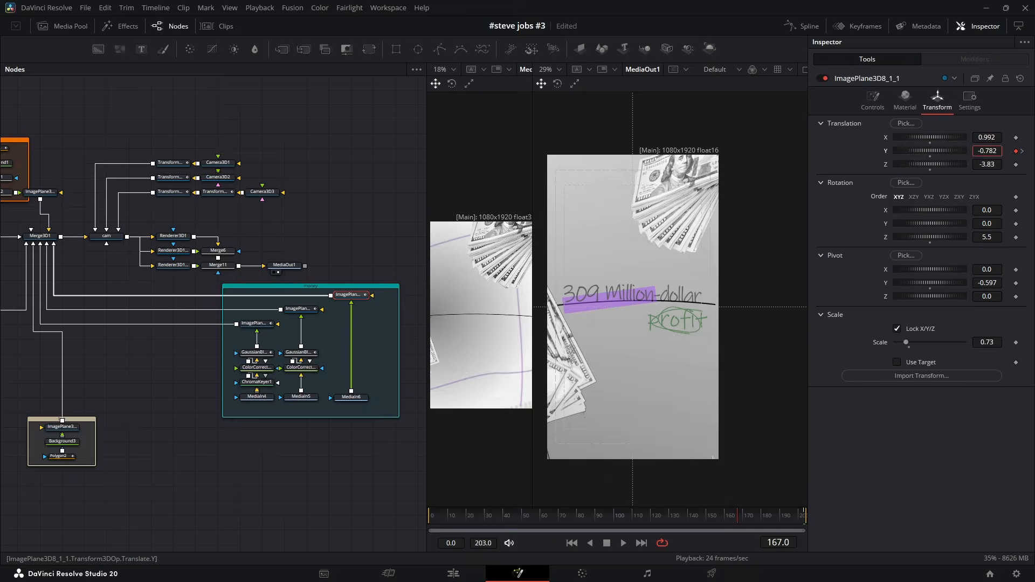
pyautogui.click(803, 25)
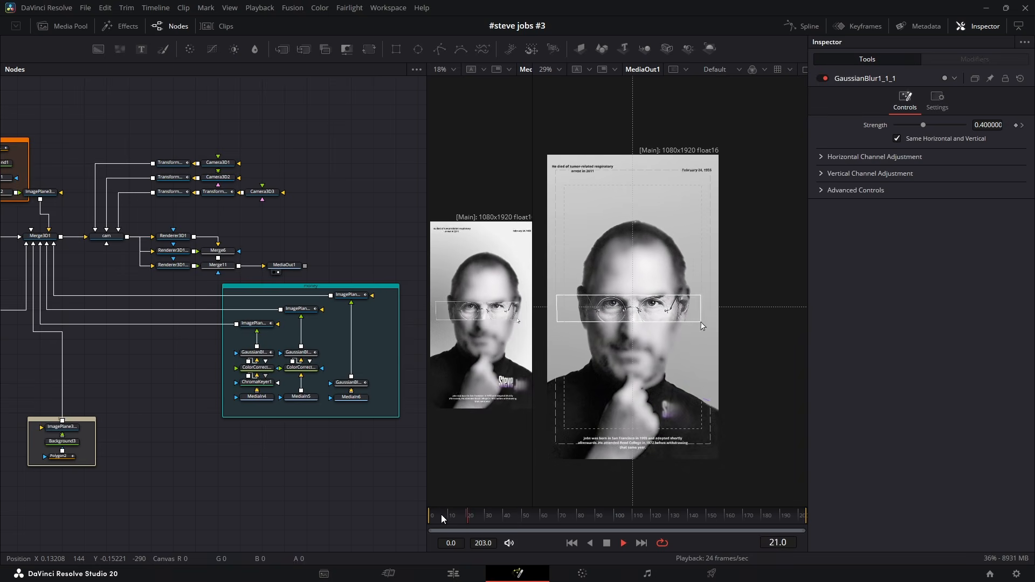